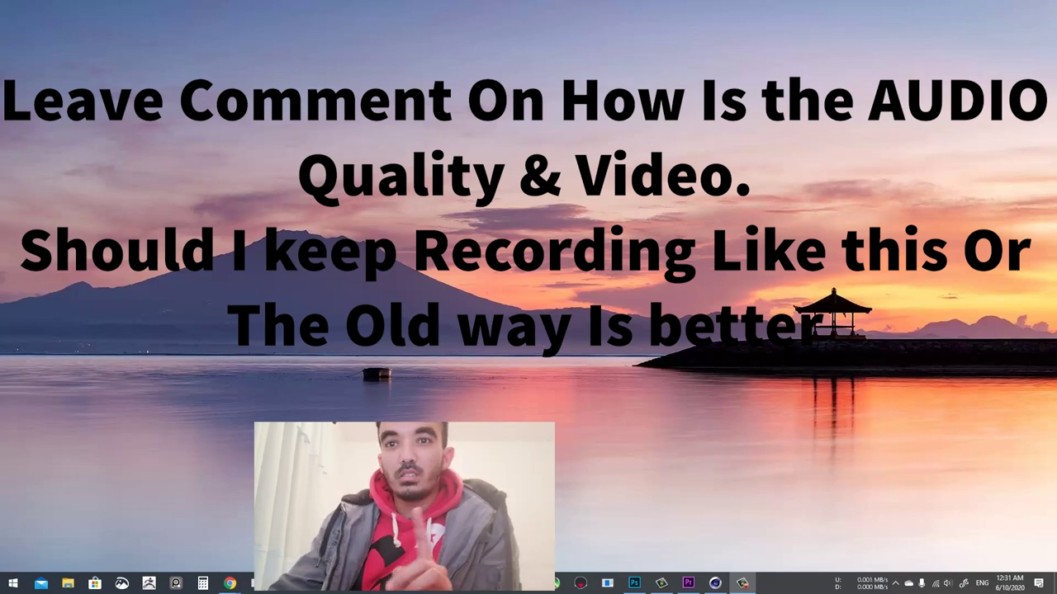
# Switch to Chrome and search Google Images for "a face mask"
pyautogui.click(229, 581)
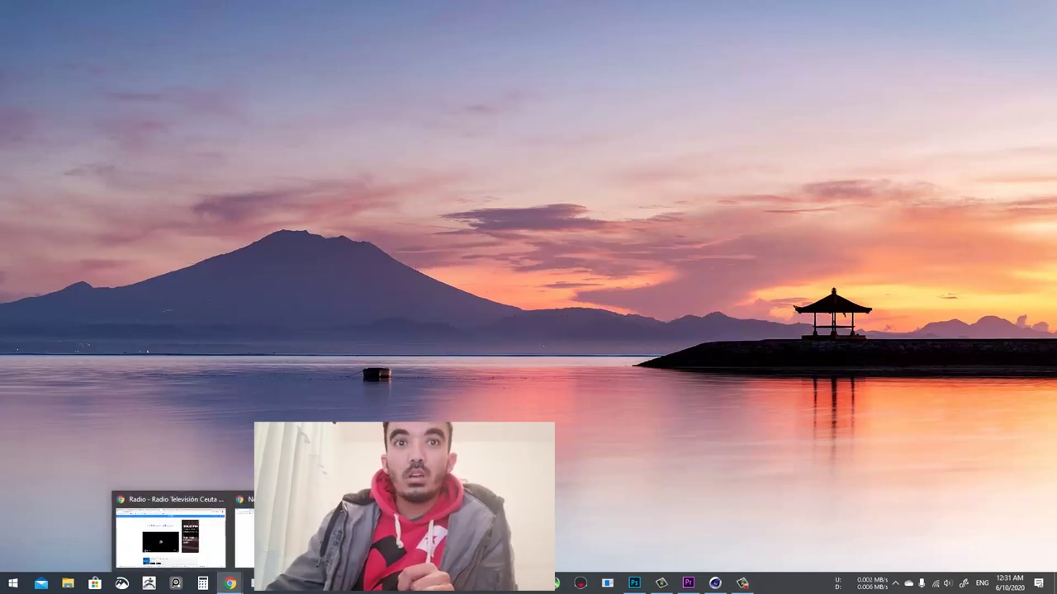
pyautogui.click(289, 538)
pyautogui.click(342, 32)
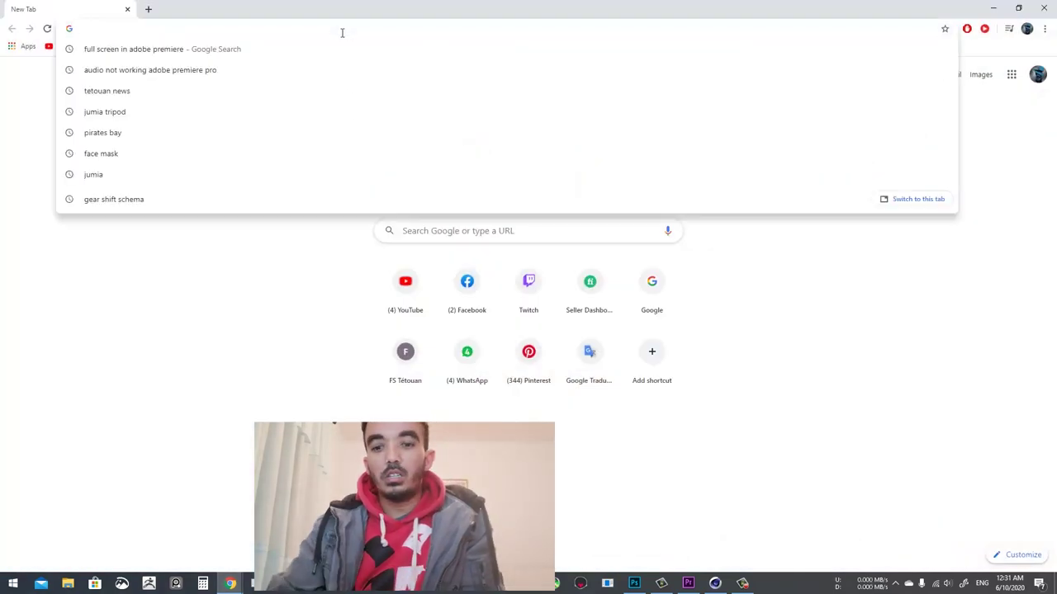
pyautogui.write('a face mask')
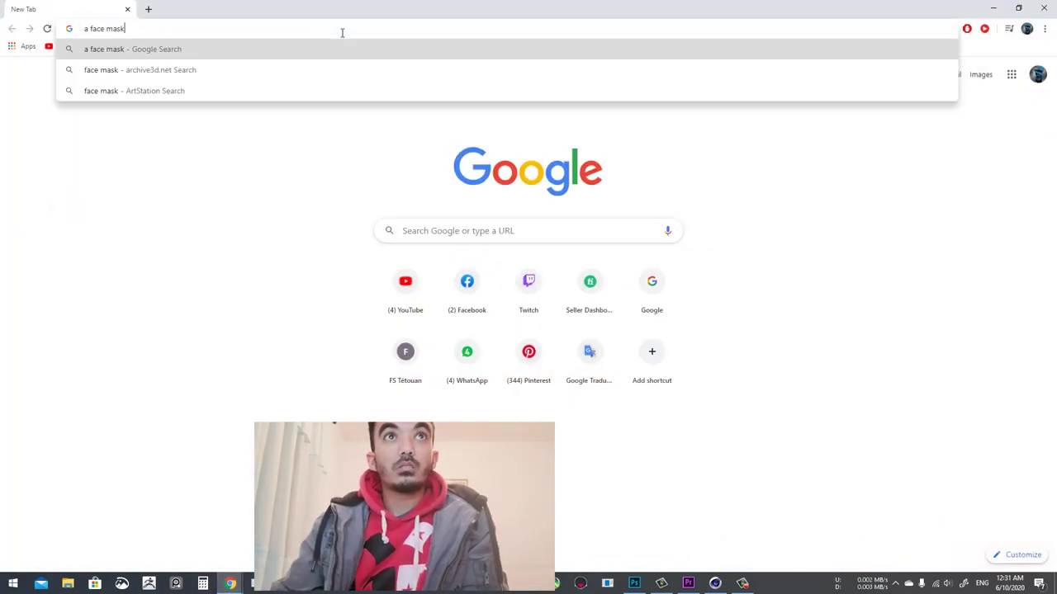
pyautogui.press('Return')
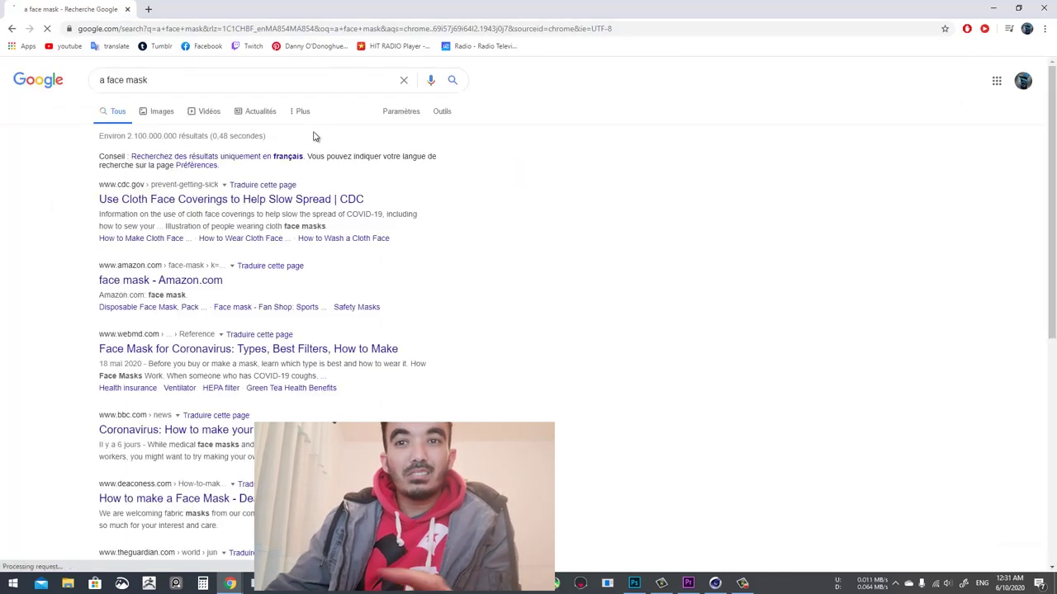
pyautogui.click(170, 112)
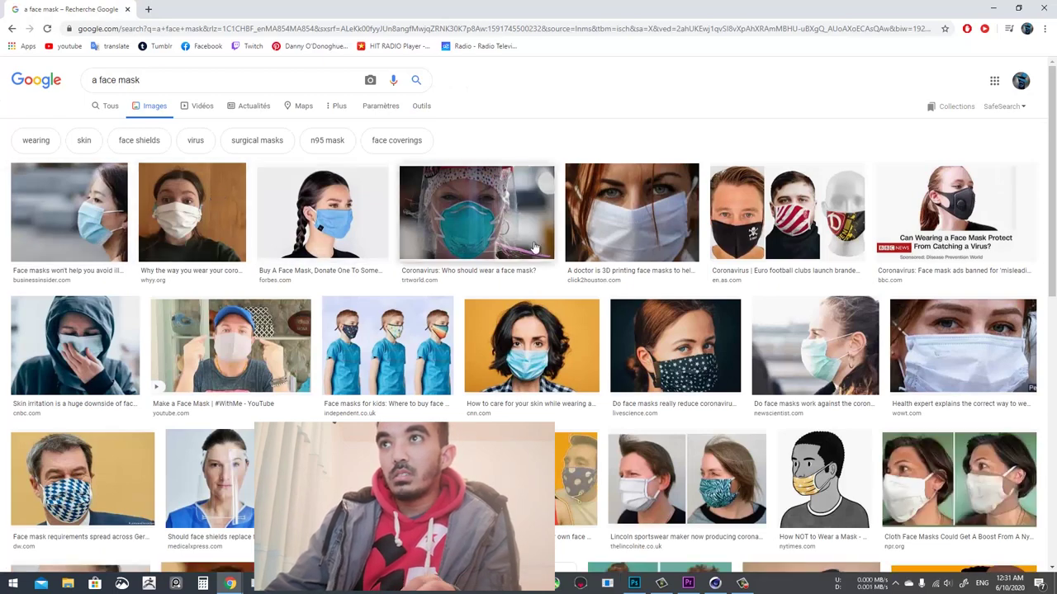
# Preview several face mask photos and open the source article of the Euro football clubs branded masks picture
pyautogui.click(913, 219)
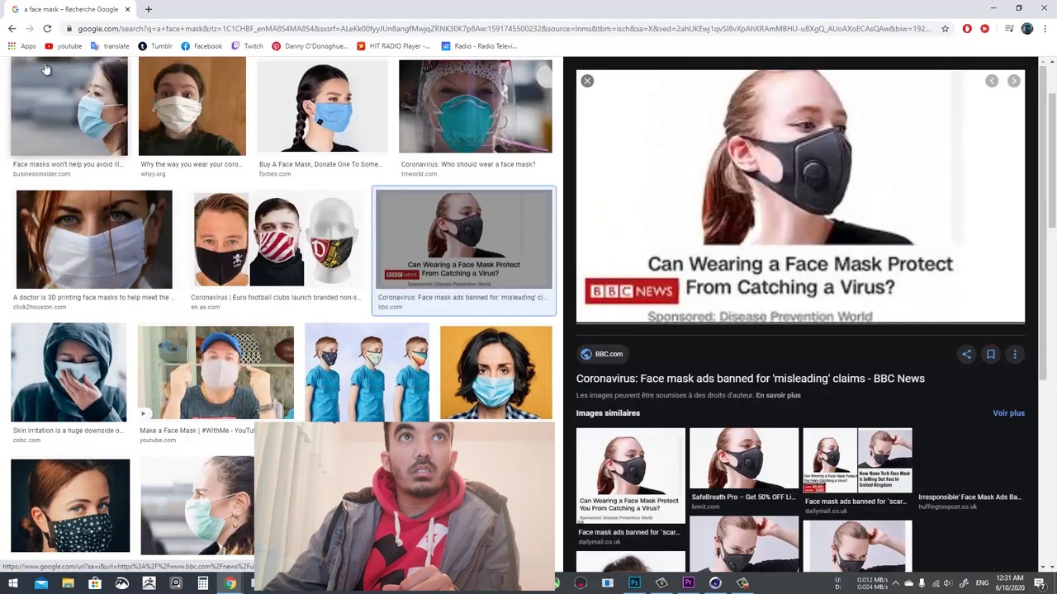
pyautogui.click(475, 107)
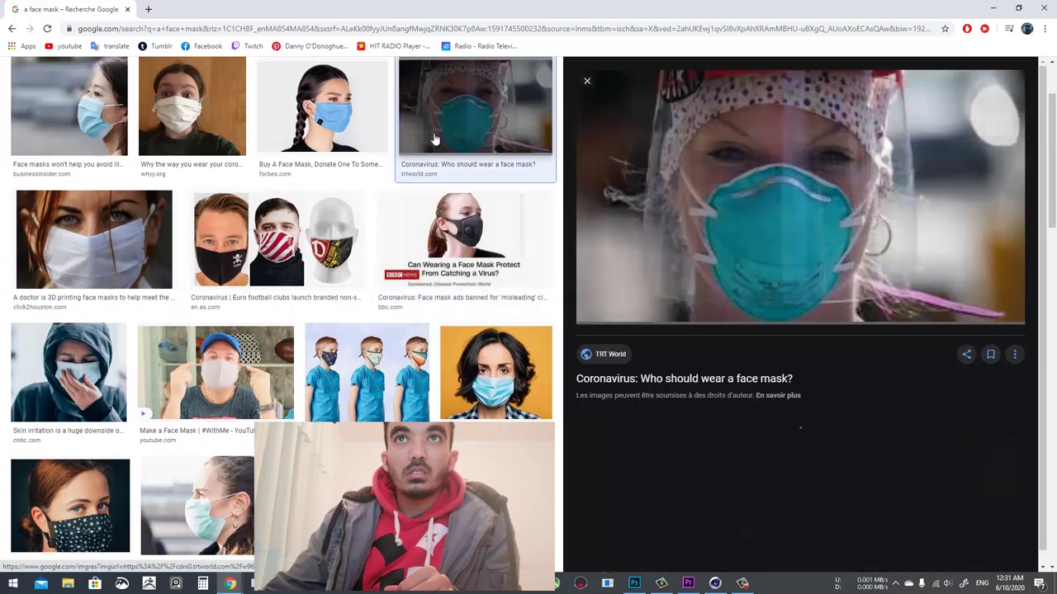
pyautogui.click(315, 163)
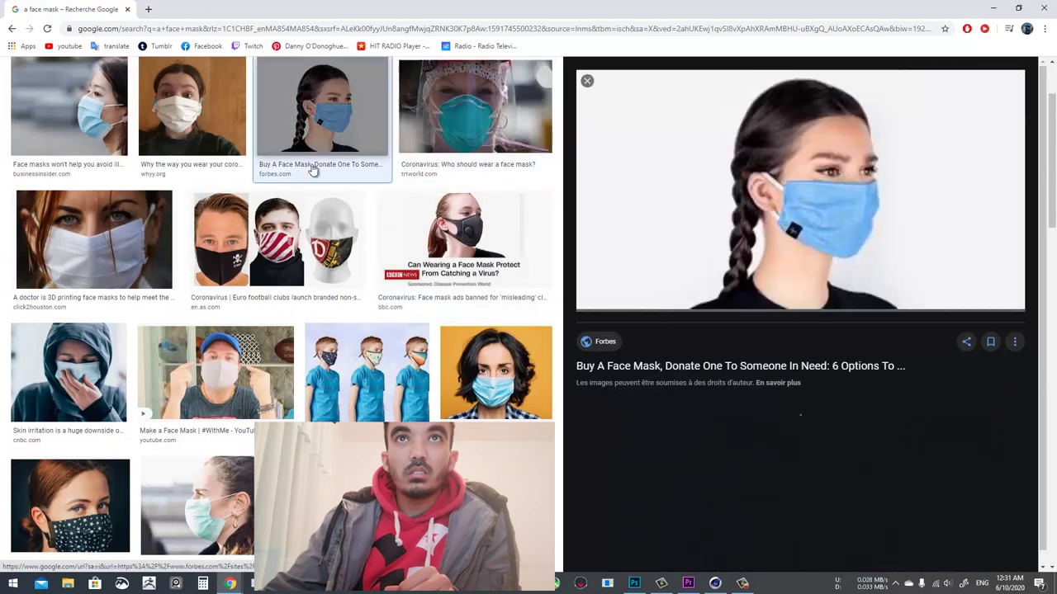
pyautogui.click(246, 247)
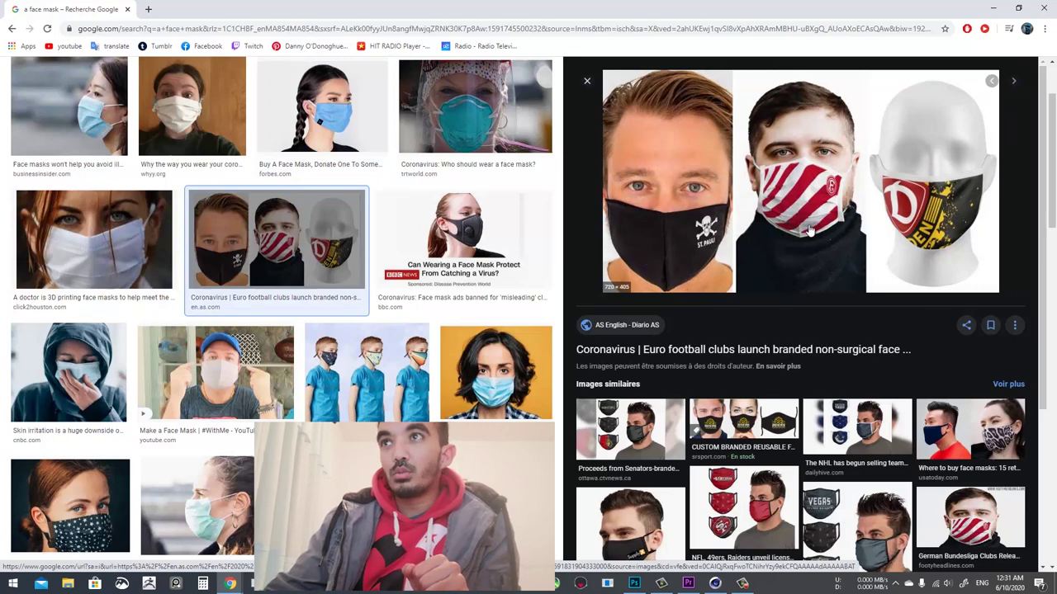
pyautogui.moveTo(813, 232); pyautogui.dragTo(222, 7)
pyautogui.scroll(-2, 322, 338)
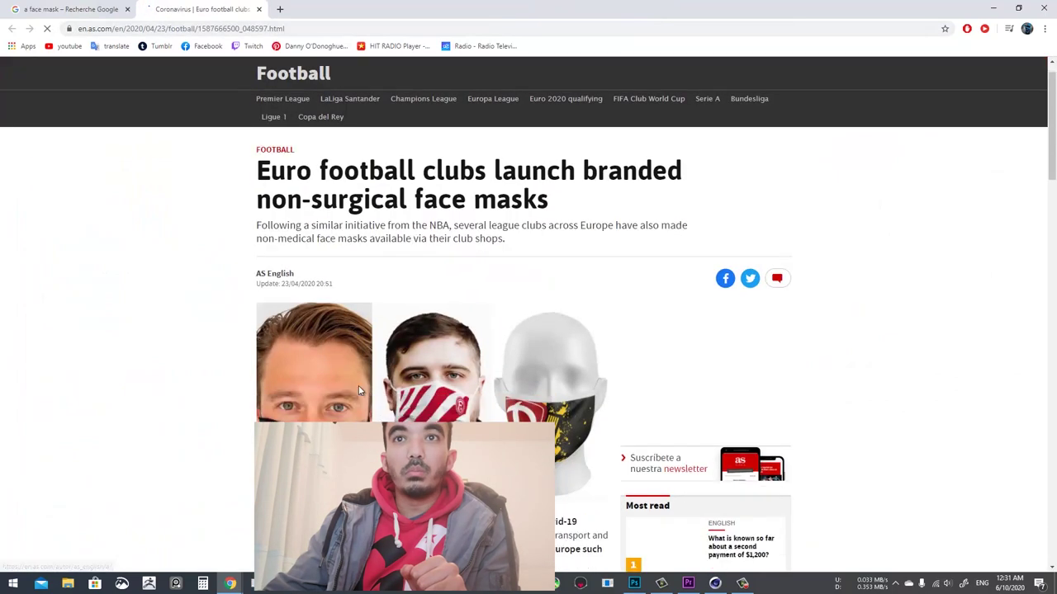
# Copy the article's picture of three mask wearers and paste it into an empty PureRef board, dismissing the update message
pyautogui.rightClick(493, 301)
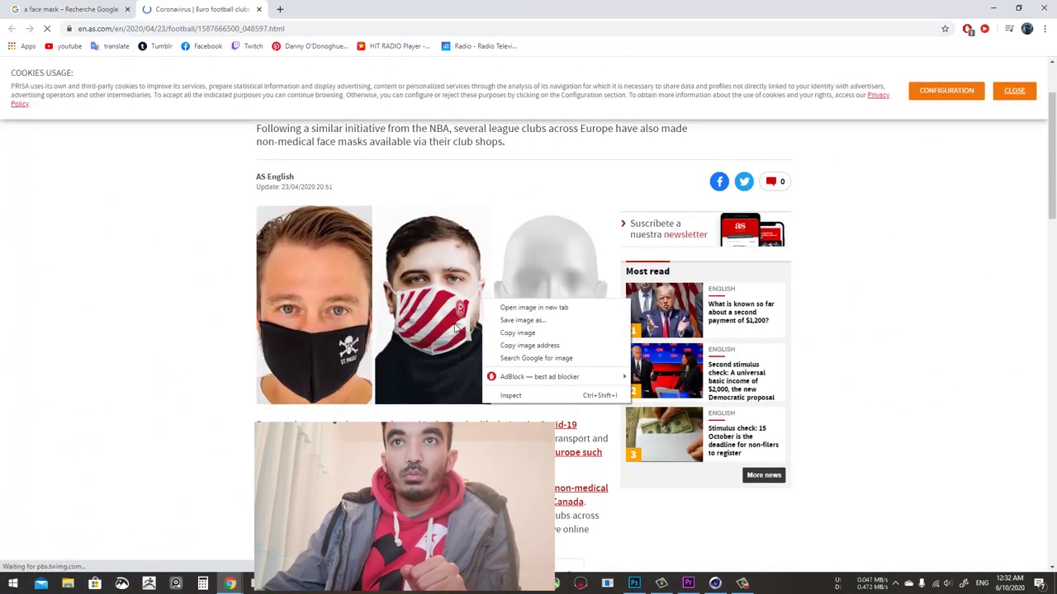
pyautogui.click(529, 325)
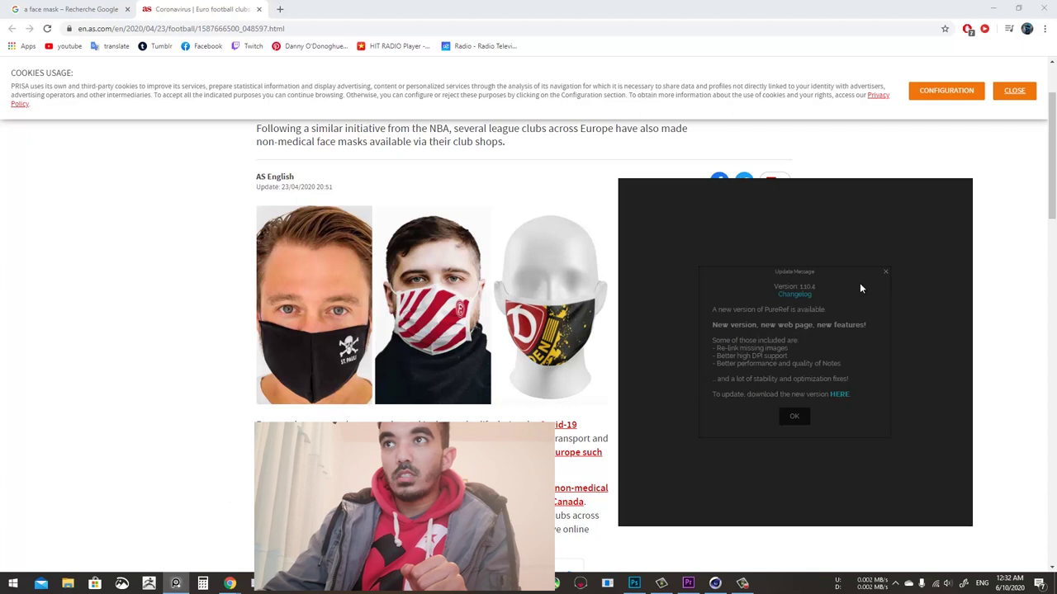
pyautogui.click(885, 272)
pyautogui.rightClick(807, 297)
pyautogui.click(835, 383)
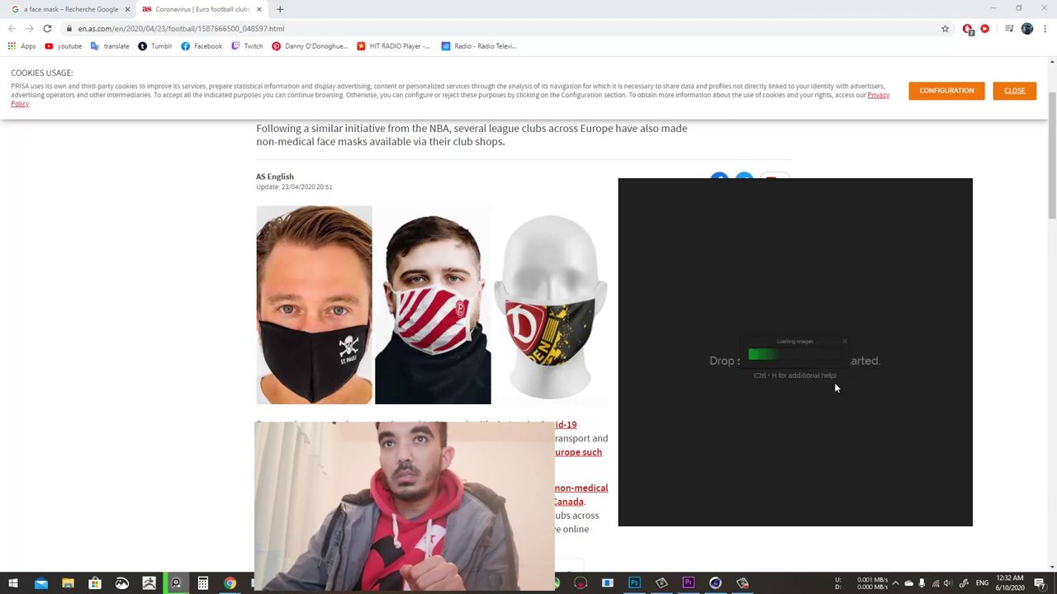
pyautogui.scroll(-3, 798, 378)
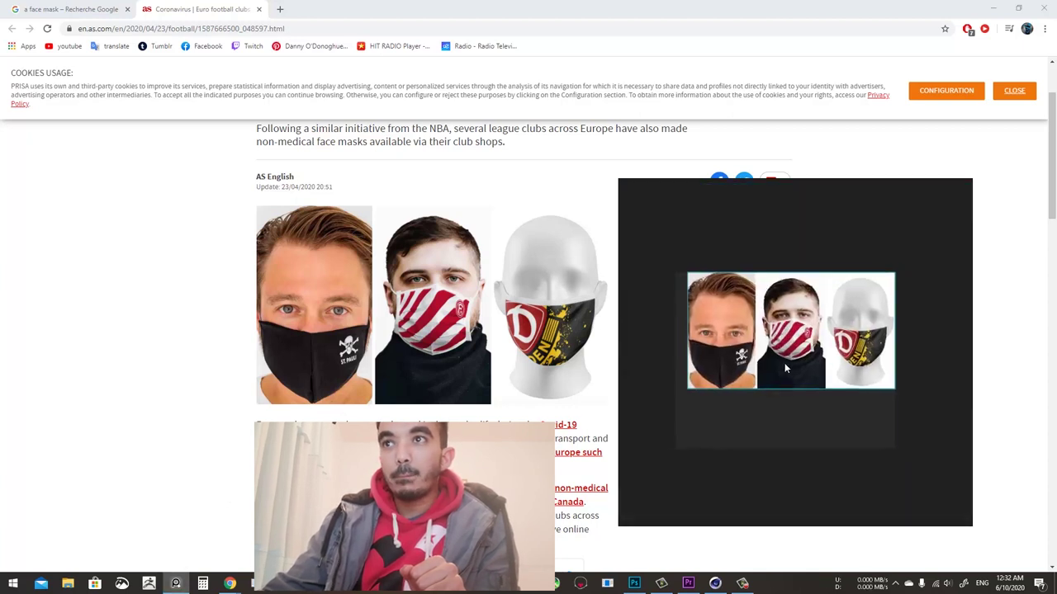
# Minimize the browser, shrink the PureRef window around the mask reference, and move it to the desktop's upper area
pyautogui.click(993, 7)
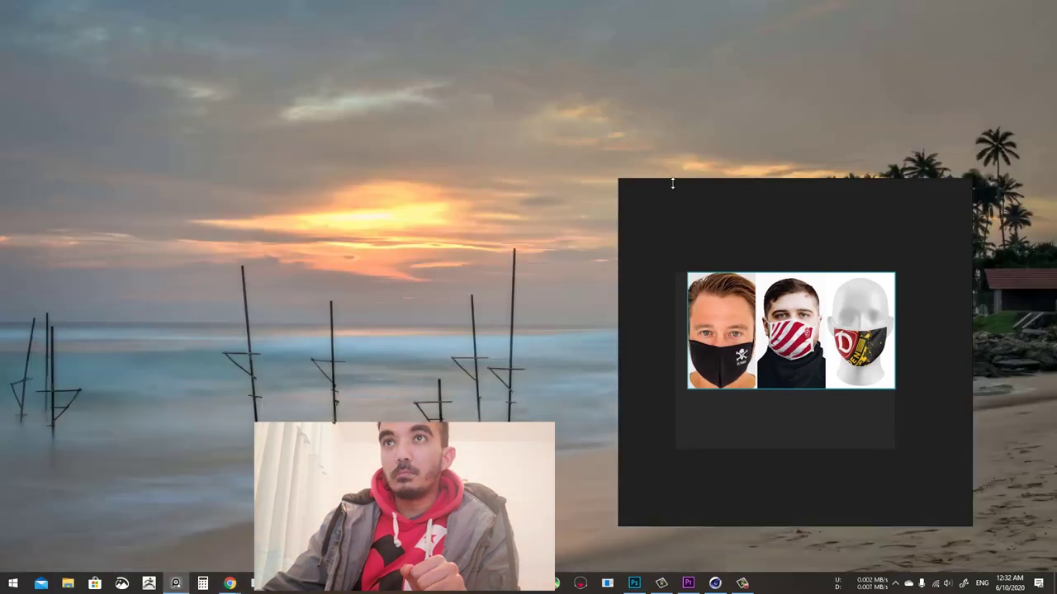
pyautogui.moveTo(620, 180); pyautogui.dragTo(641, 351)
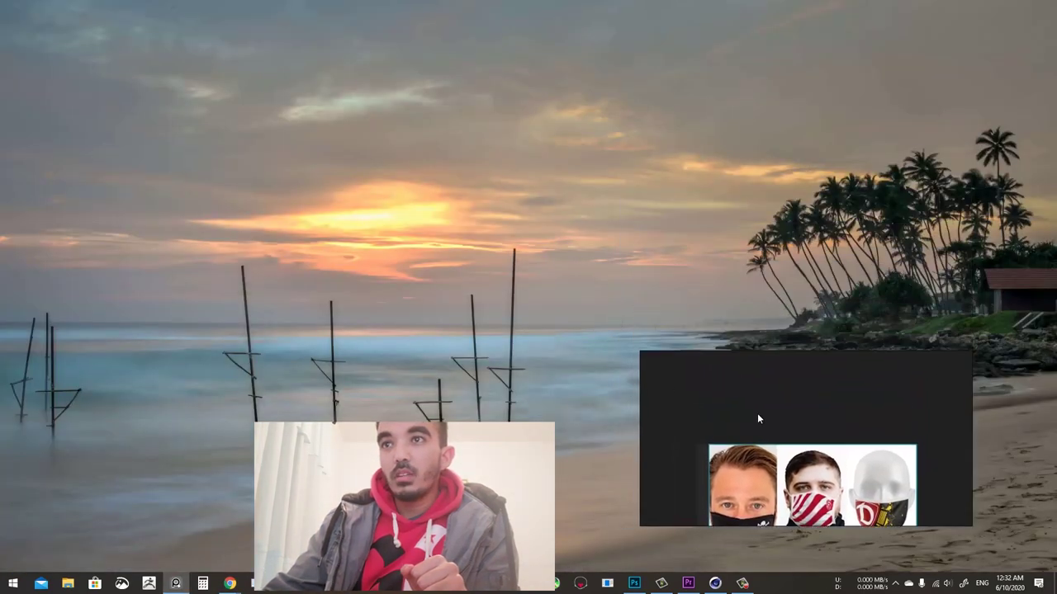
pyautogui.moveTo(757, 419); pyautogui.dragTo(750, 375)
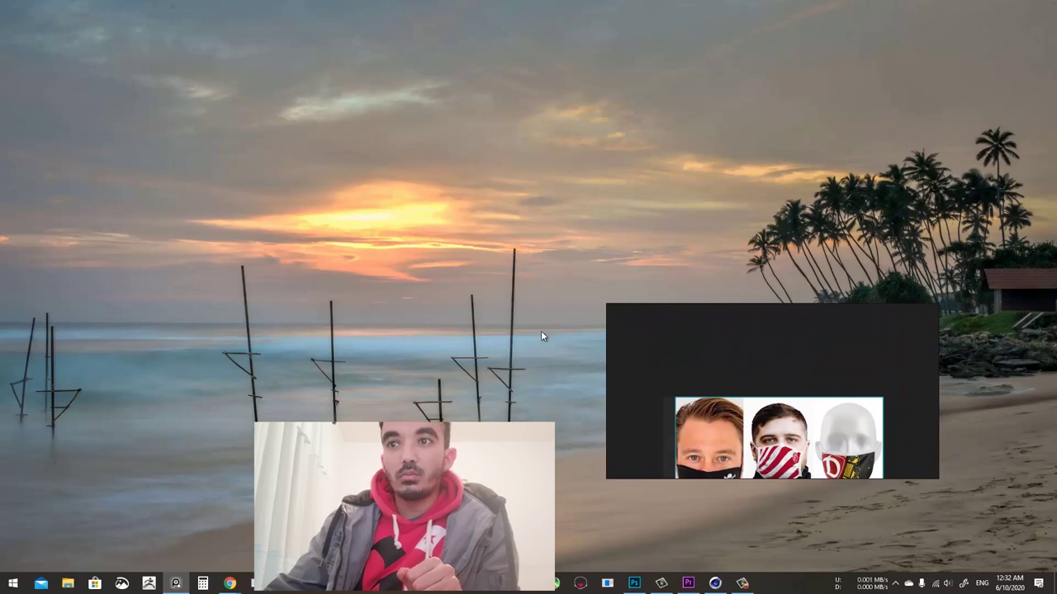
pyautogui.moveTo(748, 388); pyautogui.dragTo(813, 425, button='middle')
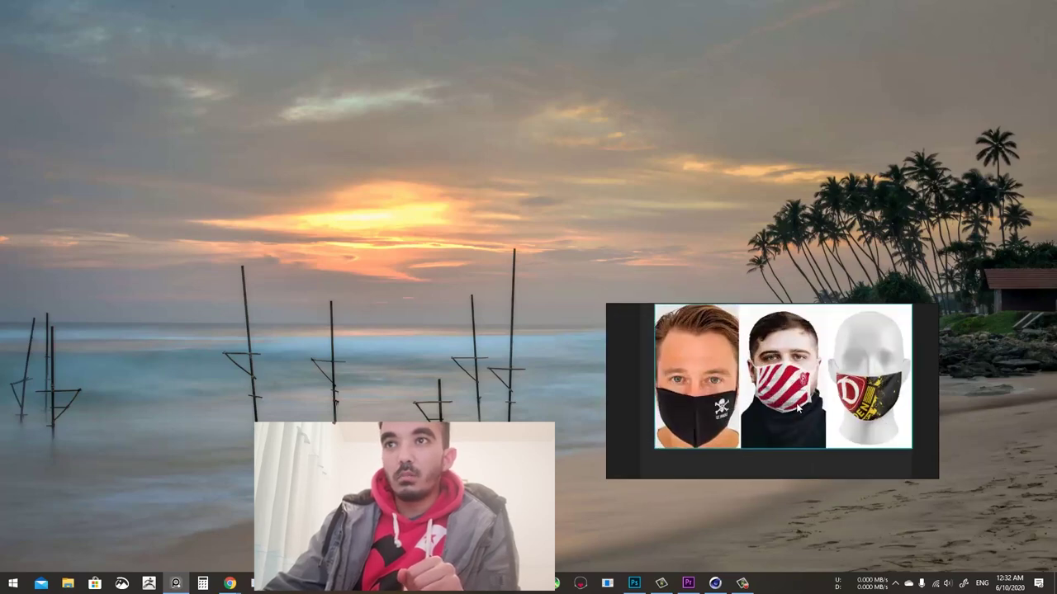
pyautogui.moveTo(813, 423); pyautogui.dragTo(274, 478)
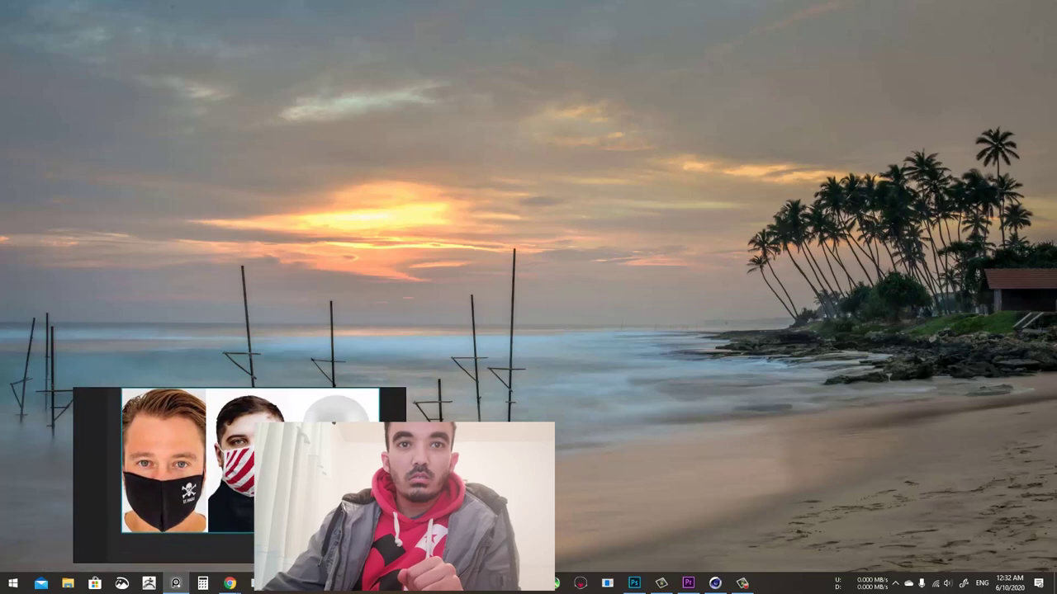
pyautogui.moveTo(174, 474); pyautogui.dragTo(544, 171)
pyautogui.moveTo(642, 172); pyautogui.dragTo(326, 189)
# Switch to Cinema 4D and resize and reposition the PureRef reference window over the perspective viewport
pyautogui.click(717, 584)
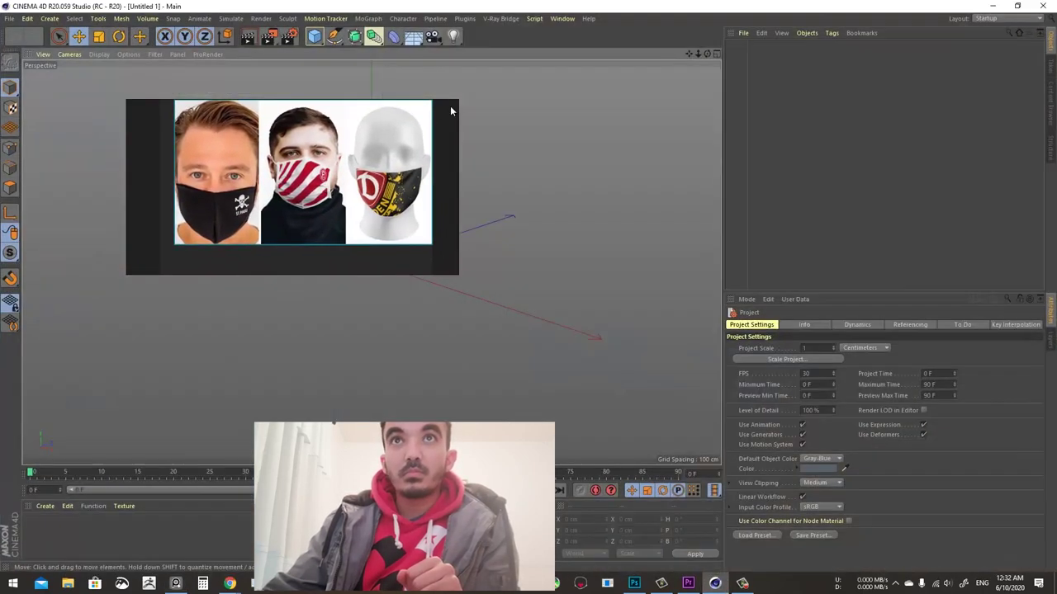
pyautogui.moveTo(458, 102); pyautogui.dragTo(424, 138)
pyautogui.moveTo(346, 195); pyautogui.dragTo(314, 189, button='middle')
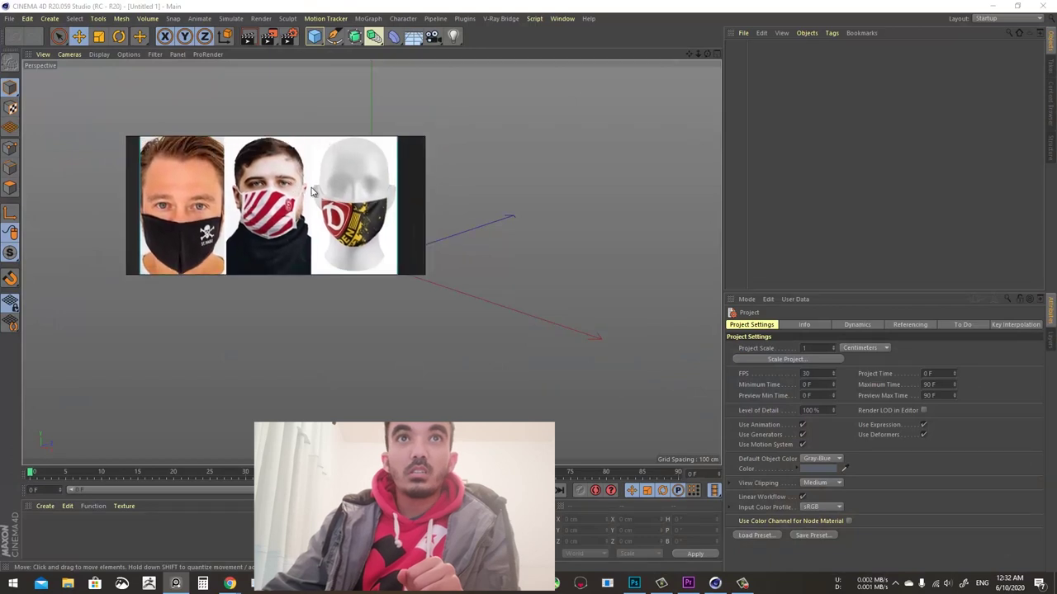
pyautogui.moveTo(314, 189); pyautogui.dragTo(208, 142, button='right')
pyautogui.moveTo(208, 143); pyautogui.dragTo(212, 128)
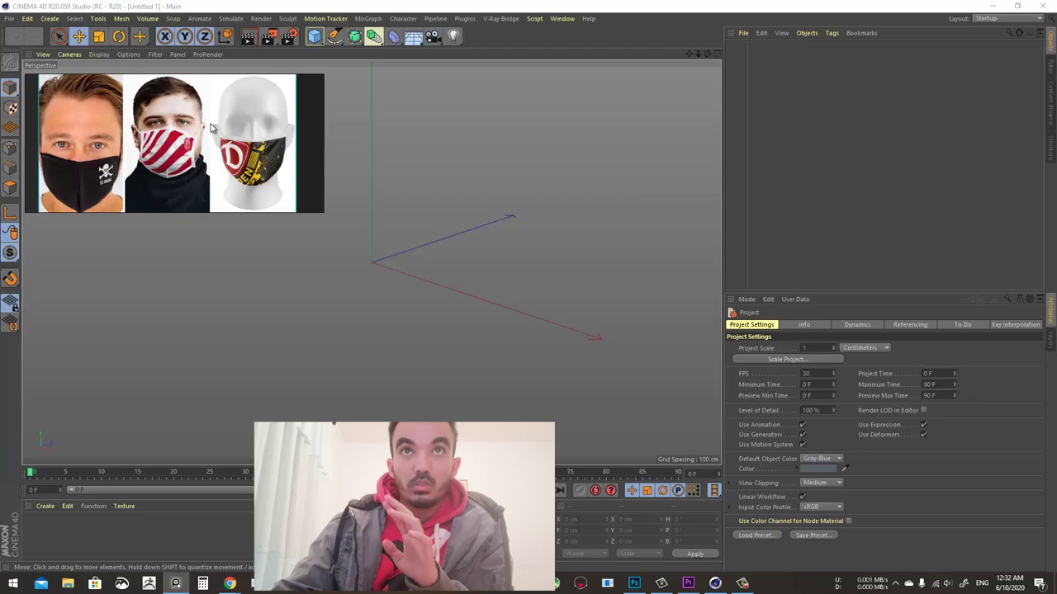
pyautogui.moveTo(323, 212); pyautogui.dragTo(320, 249)
pyautogui.moveTo(231, 190); pyautogui.dragTo(281, 289, button='right')
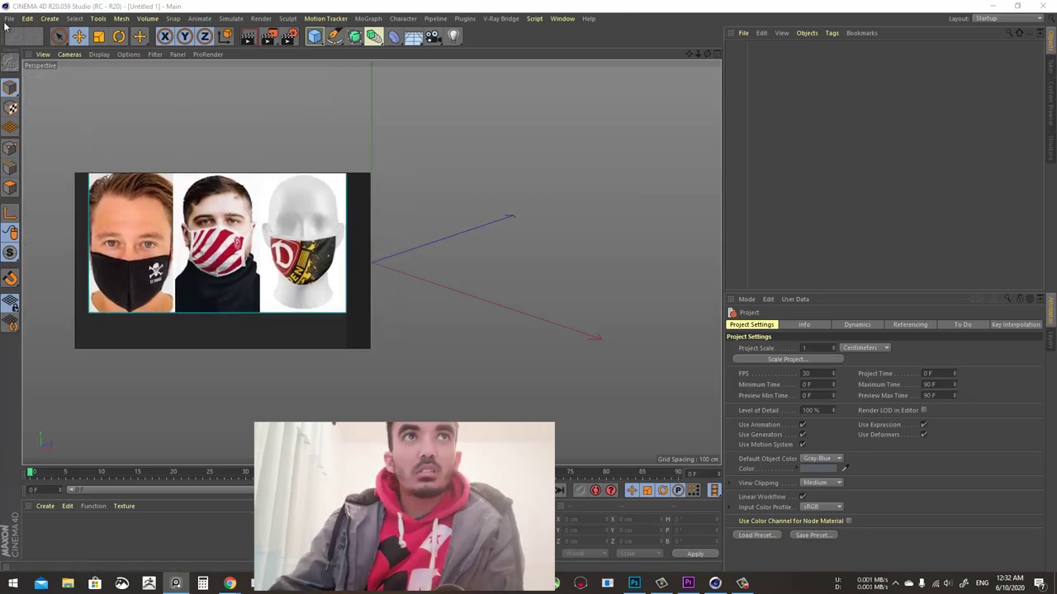
# Move the reference window clear of the file commands and look through Cinema 4D's recent files for a usable model
pyautogui.click(9, 18)
pyautogui.moveTo(187, 326); pyautogui.dragTo(387, 183, button='right')
pyautogui.click(6, 21)
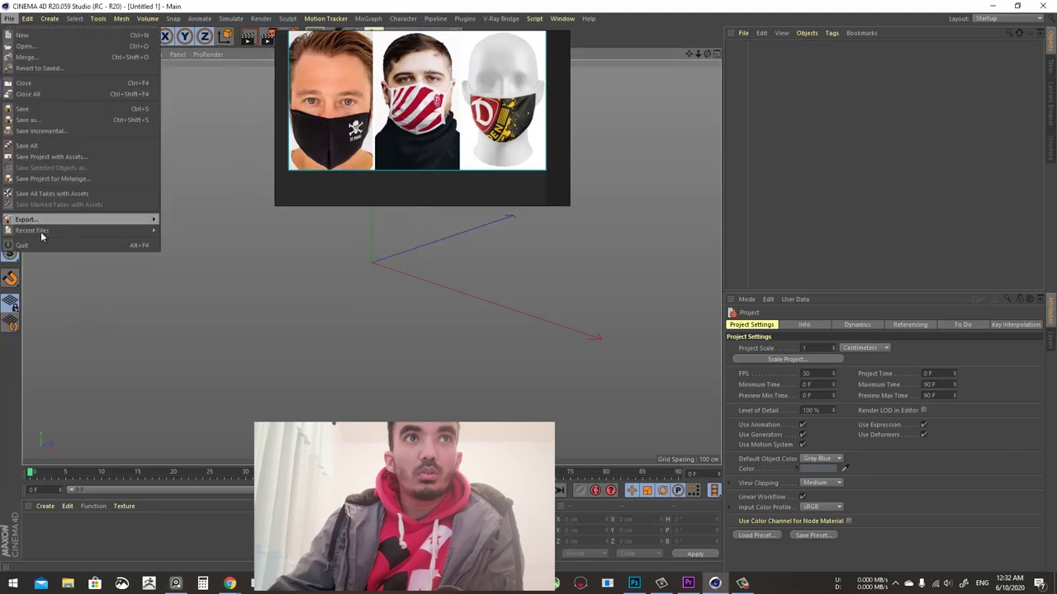
pyautogui.moveTo(47, 228)
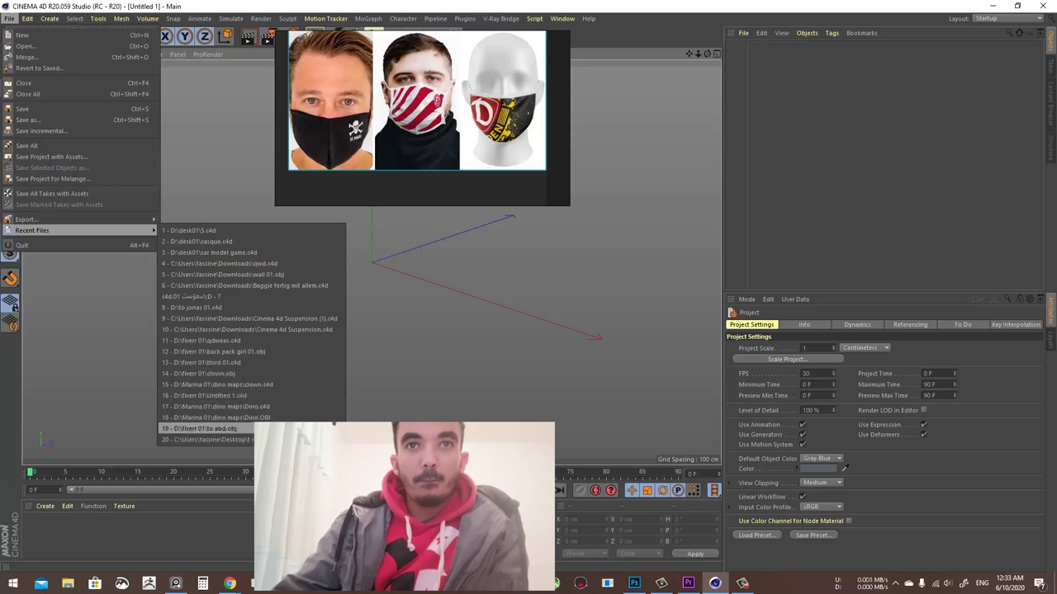
pyautogui.click(116, 340)
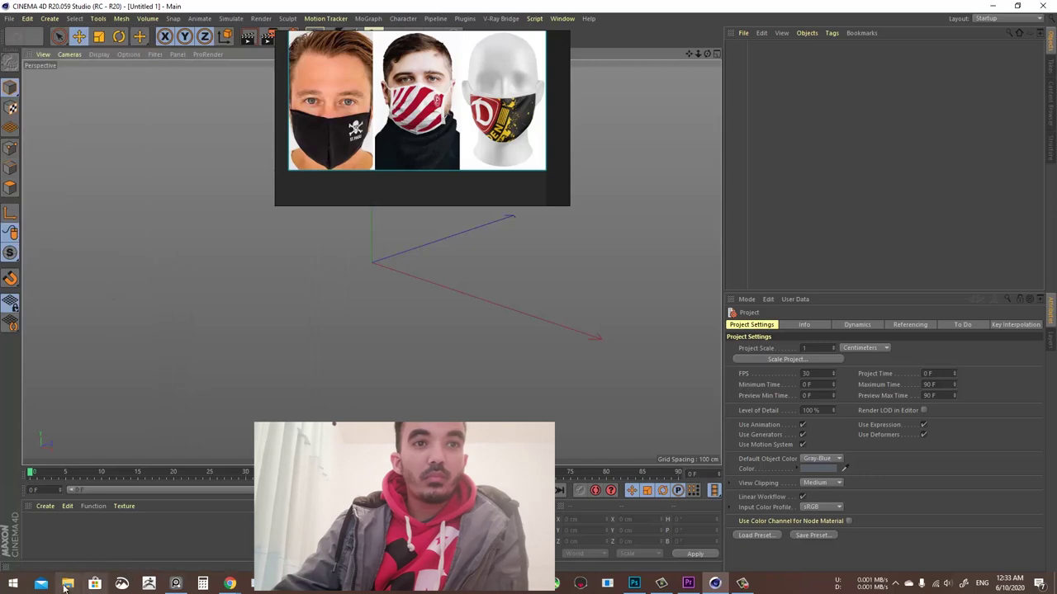
# Switch to File Explorer and open the folder D:\serious marina work\game character\cossfit ninja\character 01\maya retop
pyautogui.click(68, 583)
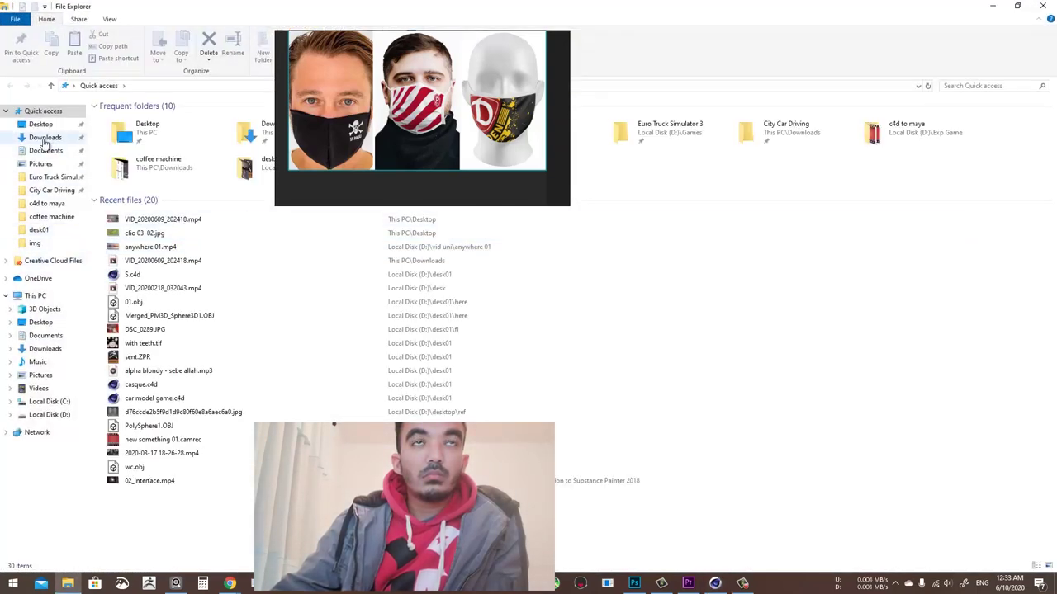
pyautogui.click(51, 414)
pyautogui.scroll(13, 168, 355)
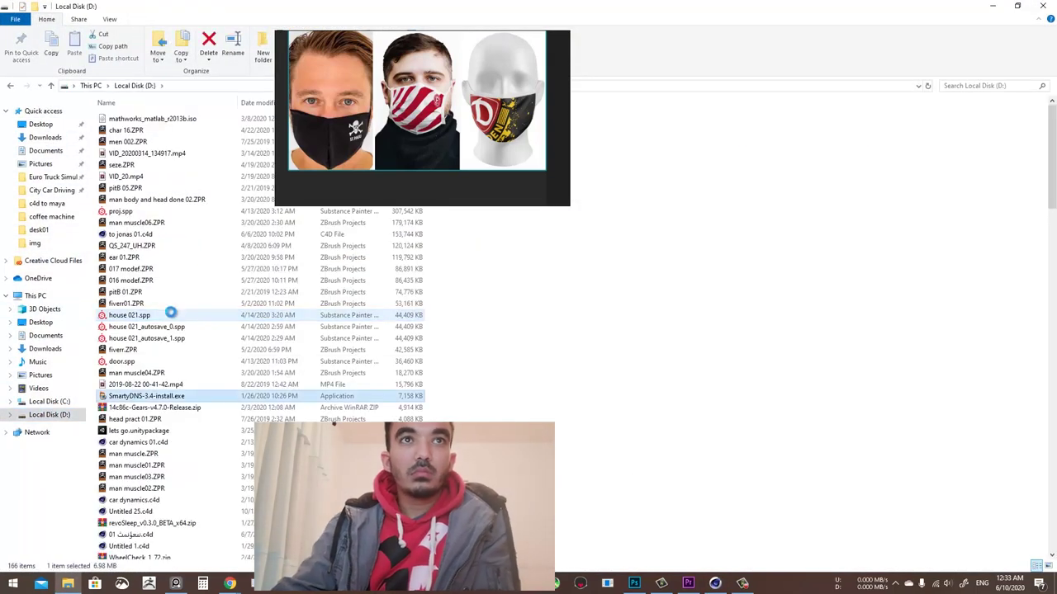
pyautogui.click(147, 252)
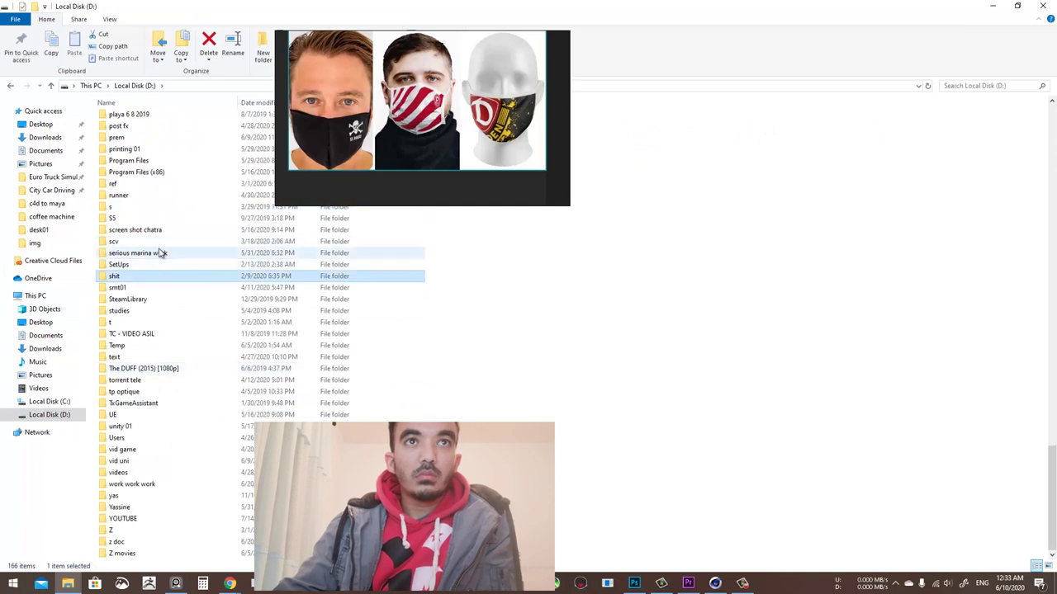
pyautogui.doubleClick(147, 252)
pyautogui.click(144, 118)
pyautogui.doubleClick(143, 119)
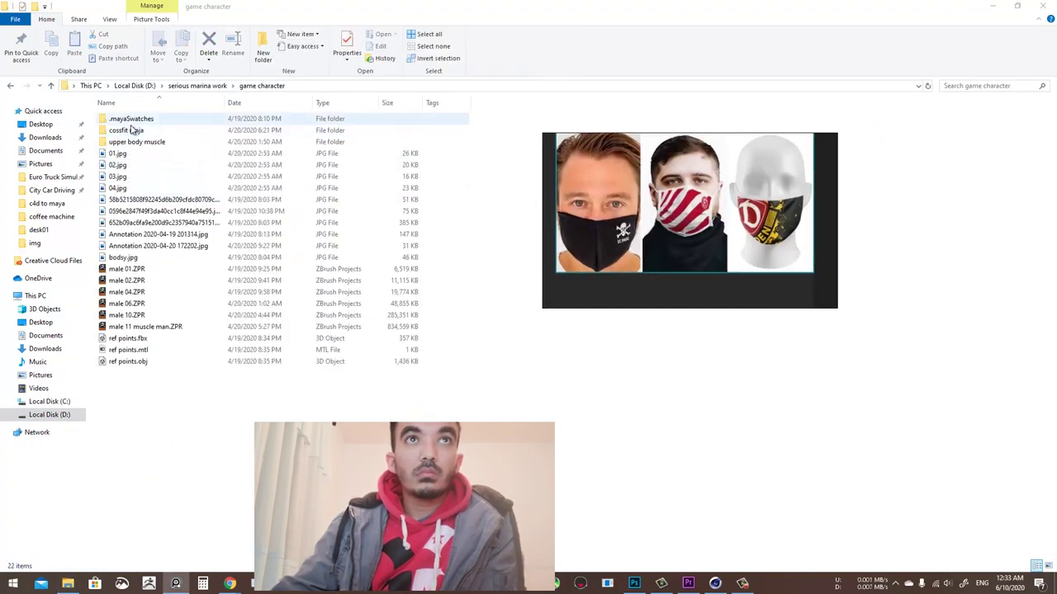
pyautogui.doubleClick(130, 130)
pyautogui.doubleClick(132, 120)
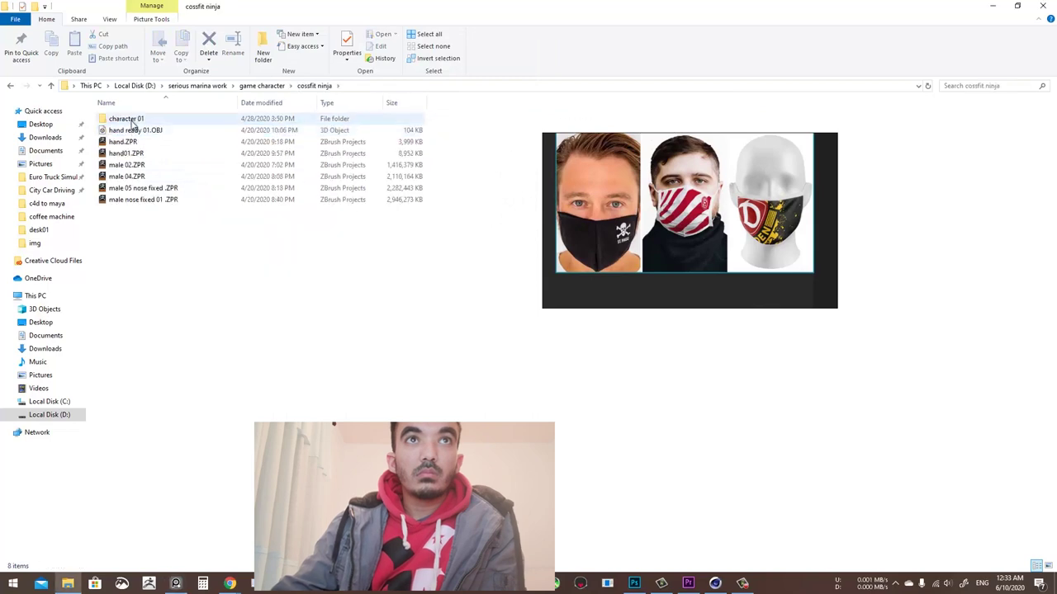
pyautogui.doubleClick(136, 132)
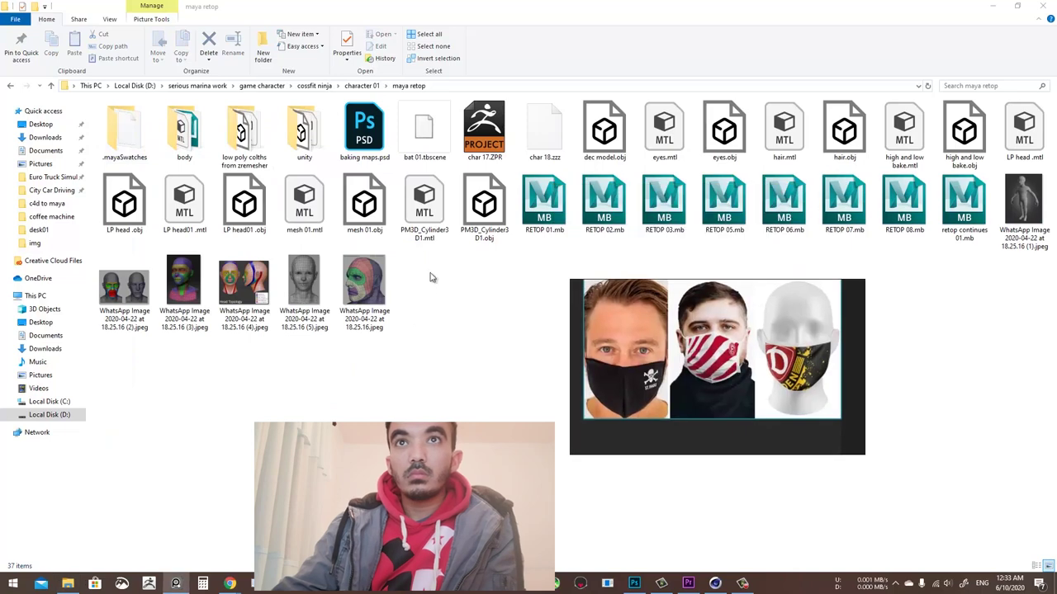
# Open the body subfolder and import Male LP obj.obj into Cinema 4D with the shown import settings
pyautogui.doubleClick(183, 128)
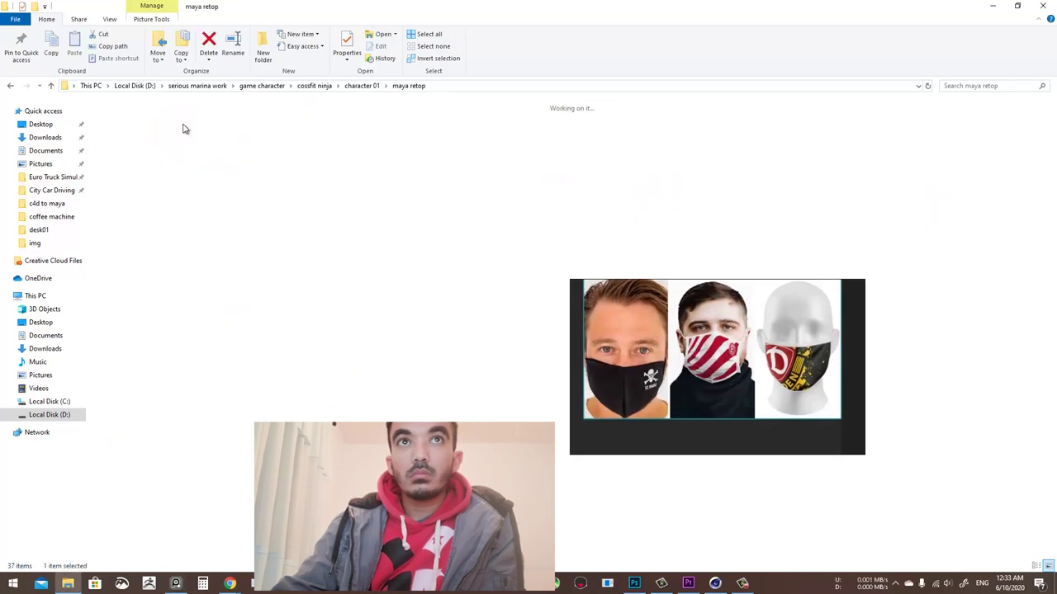
pyautogui.click(9, 86)
pyautogui.click(26, 86)
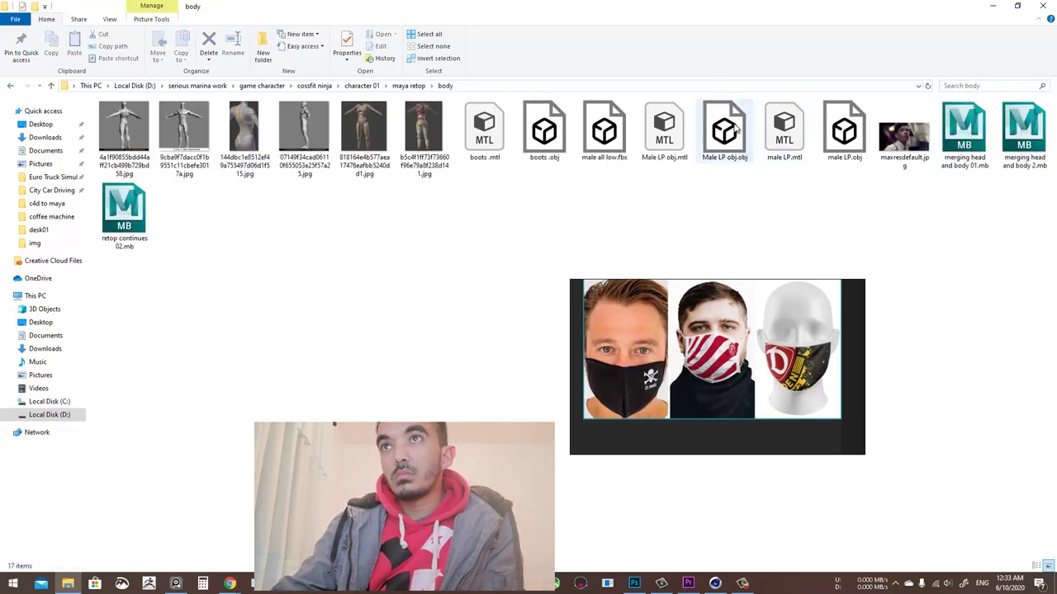
pyautogui.moveTo(733, 129); pyautogui.dragTo(790, 158)
pyautogui.click(768, 276)
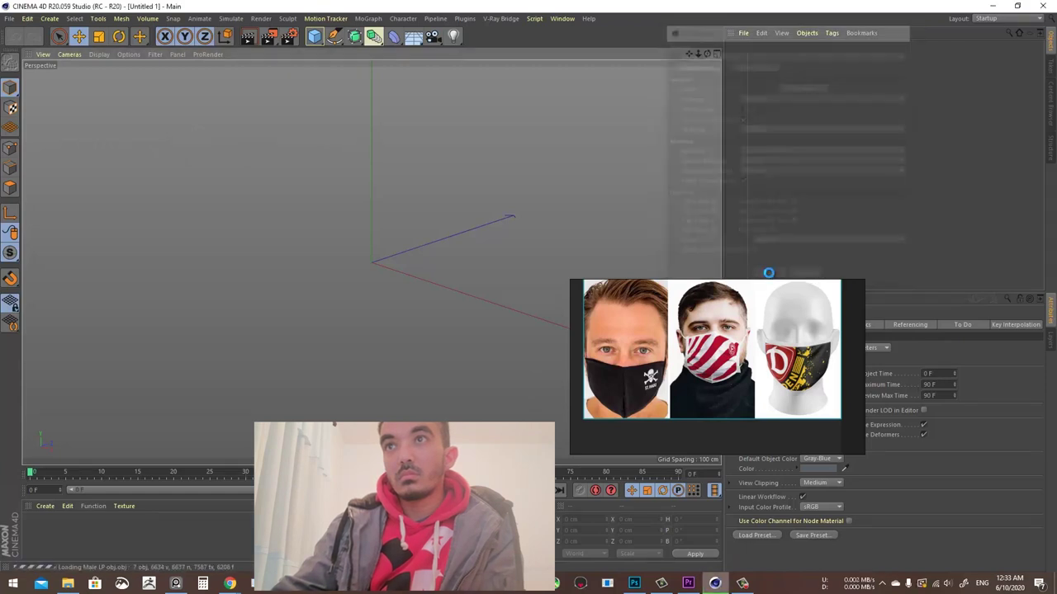
# Display the imported character with Gouraud Shading (Lines) and Isoparms so its mesh edges show on the shaded surface
pyautogui.keyDown('alt'); pyautogui.moveTo(328, 158); pyautogui.dragTo(403, 164); pyautogui.keyUp('alt')
pyautogui.scroll(5, 376, 120)
pyautogui.scroll(-4, 356, 196)
pyautogui.scroll(5, 438, 180)
pyautogui.scroll(-6, 401, 215)
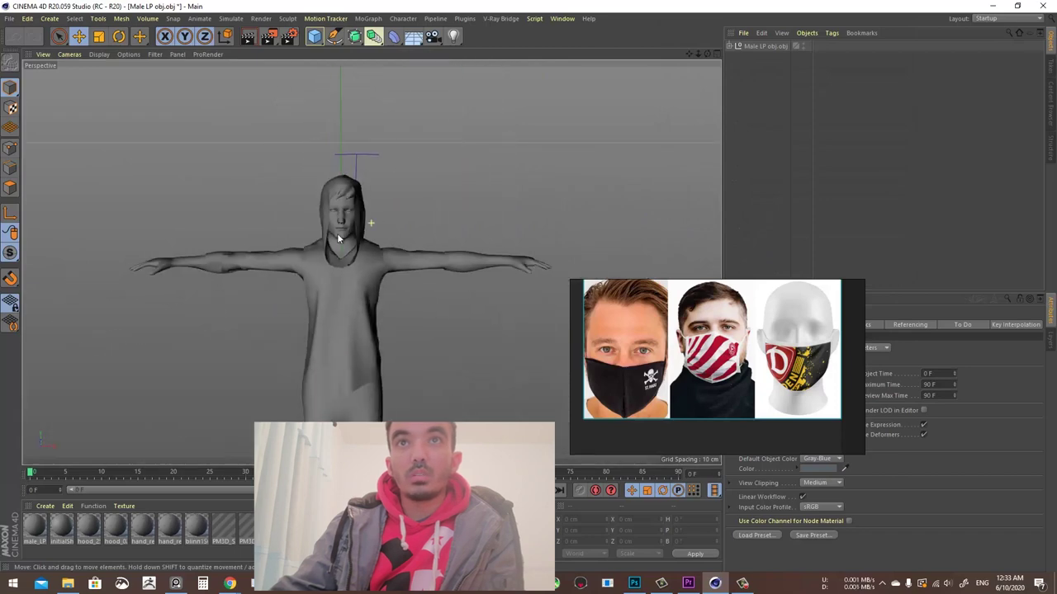
pyautogui.click(352, 278)
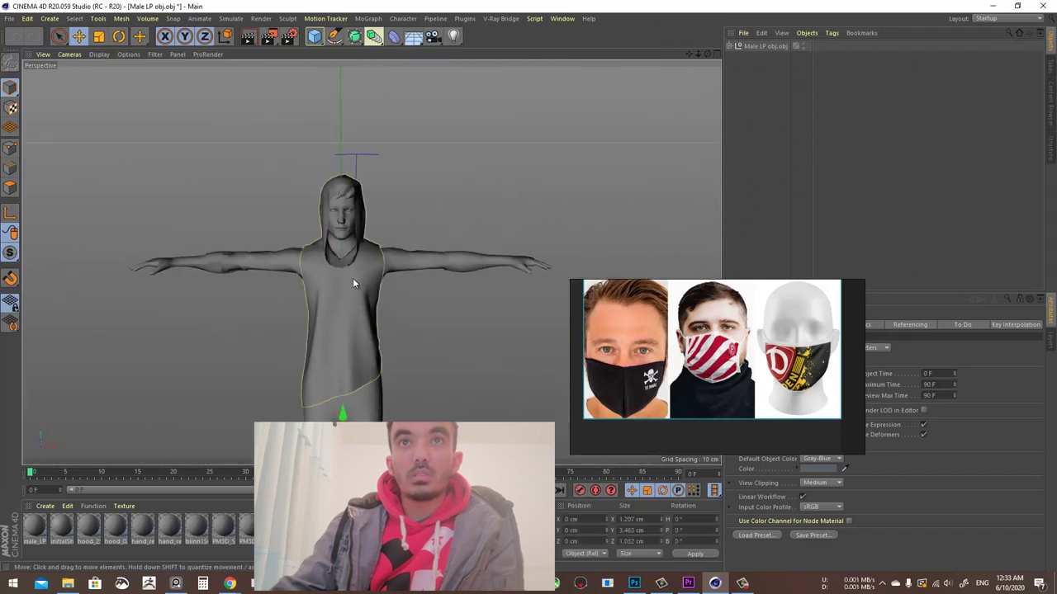
pyautogui.click(99, 53)
pyautogui.click(104, 82)
pyautogui.click(99, 54)
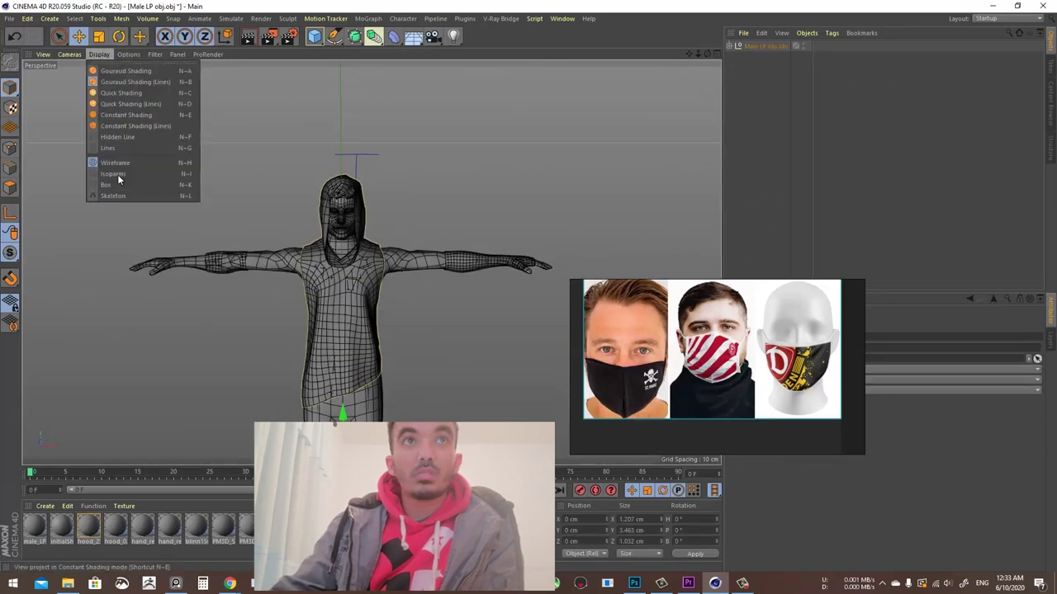
pyautogui.click(122, 174)
pyautogui.scroll(5, 424, 299)
pyautogui.scroll(-5, 425, 299)
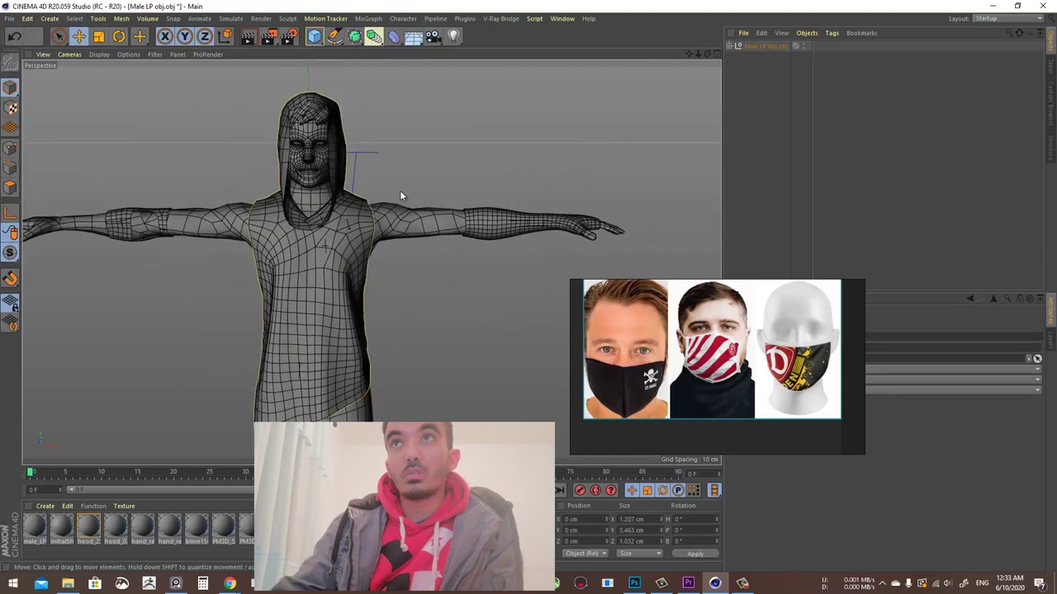
# Expand the Male LP obj.obj group and move the male_LP body and the PM3D_Sphere3D2_2 hair out of it
pyautogui.click(728, 47)
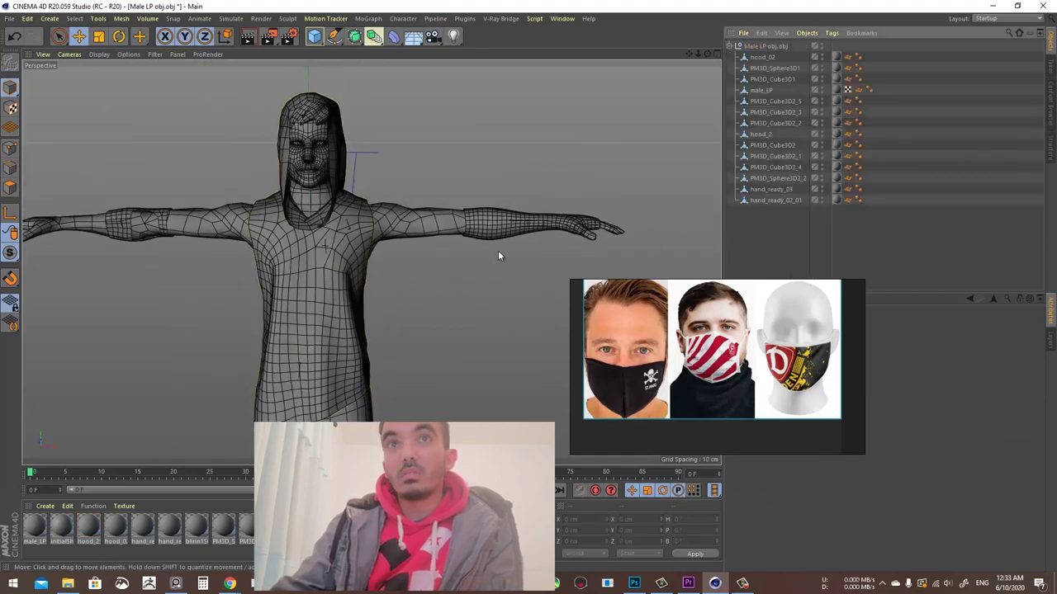
pyautogui.click(314, 136)
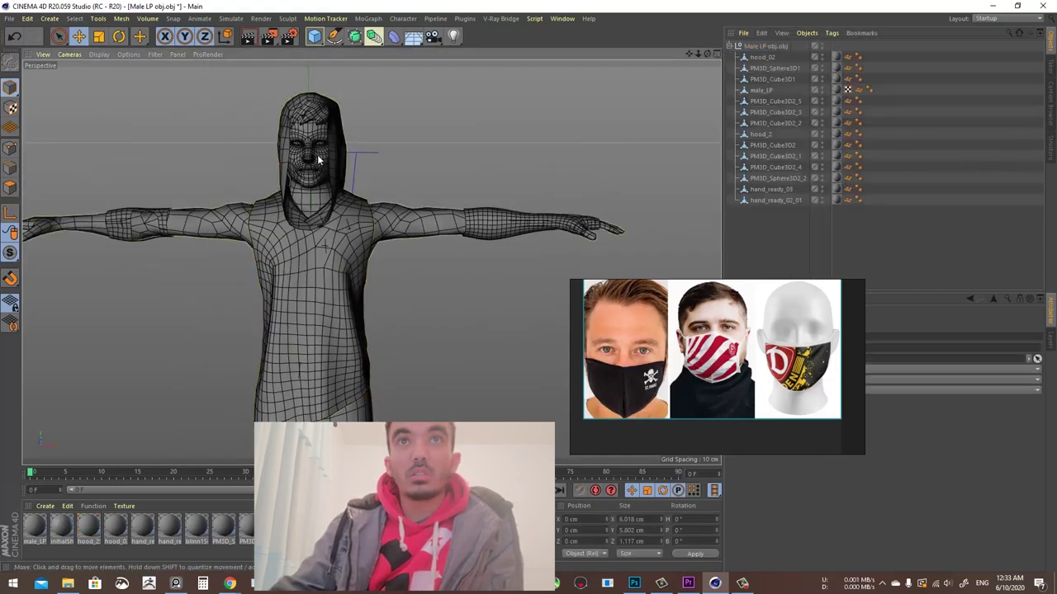
pyautogui.scroll(5, 313, 136)
pyautogui.keyDown('shift'); pyautogui.click(349, 97); pyautogui.keyUp('shift')
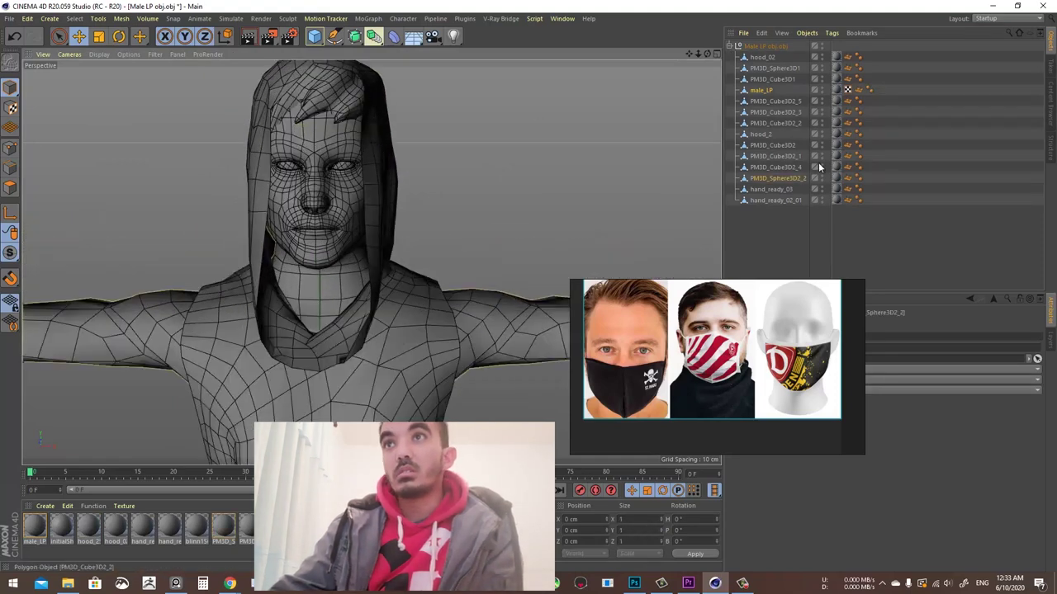
pyautogui.moveTo(781, 181); pyautogui.dragTo(770, 244)
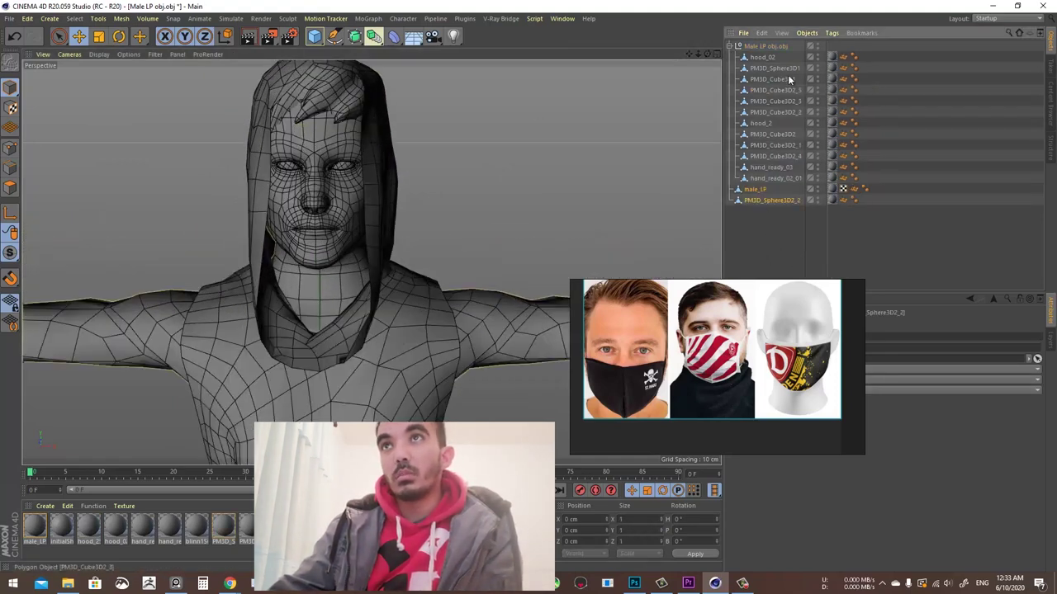
# Hide the Male LP obj.obj group holding the clothing parts and collapse it in the object hierarchy
pyautogui.moveTo(877, 175); pyautogui.dragTo(852, 65)
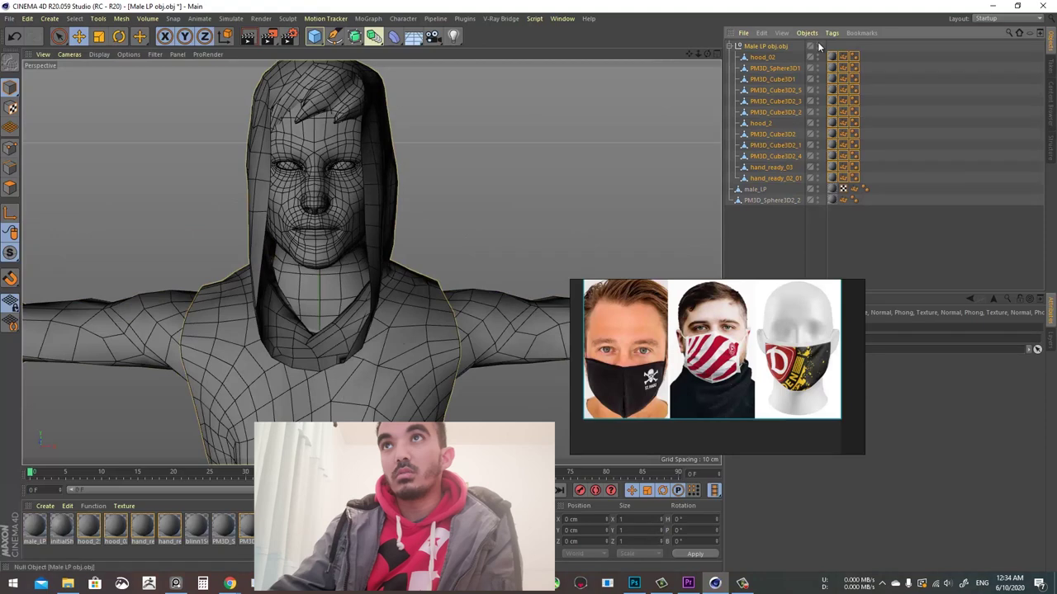
pyautogui.click(817, 45)
pyautogui.click(732, 47)
pyautogui.click(779, 144)
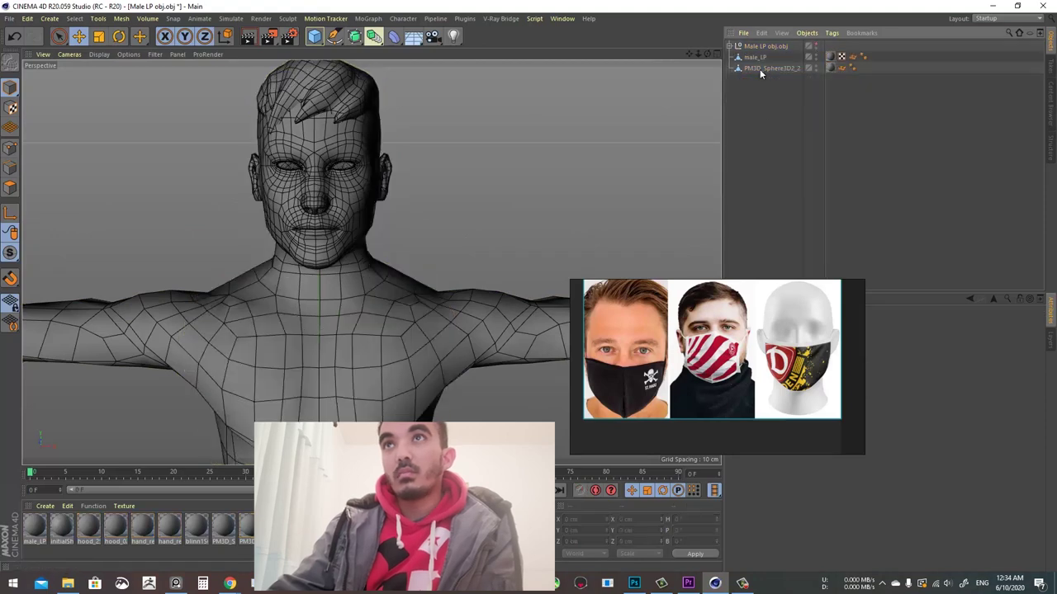
# Expand the Male LP obj.obj group, check its hood and hand parts, and make the group visible again
pyautogui.click(732, 47)
pyautogui.click(771, 111)
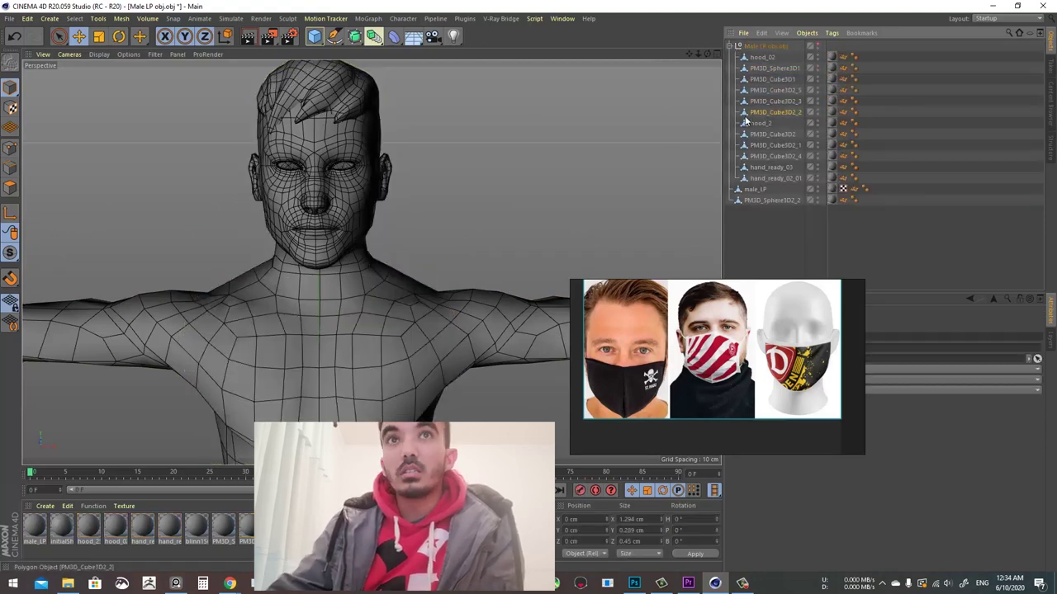
pyautogui.click(760, 122)
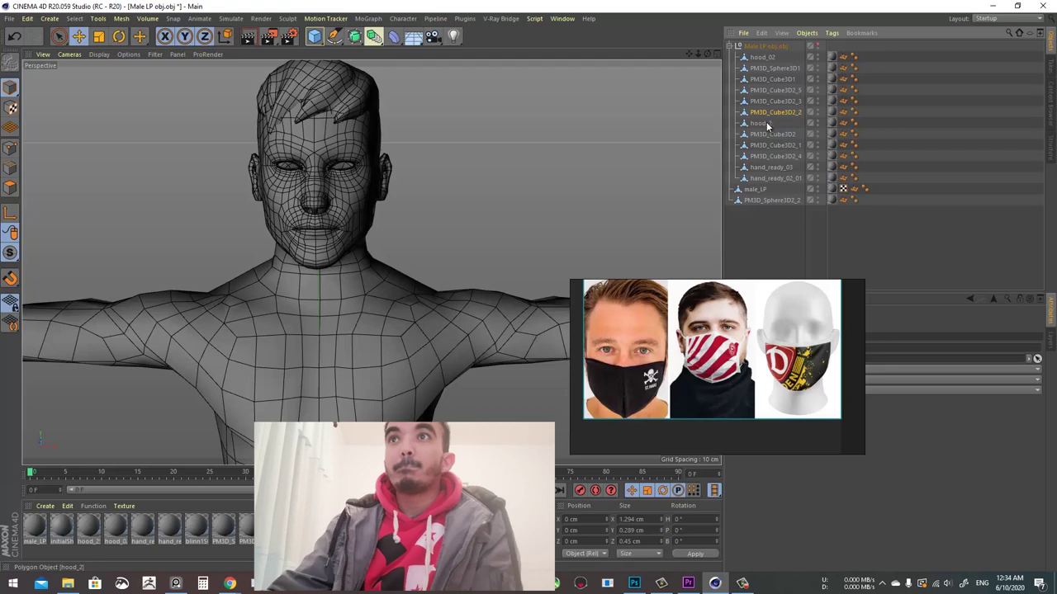
pyautogui.click(767, 179)
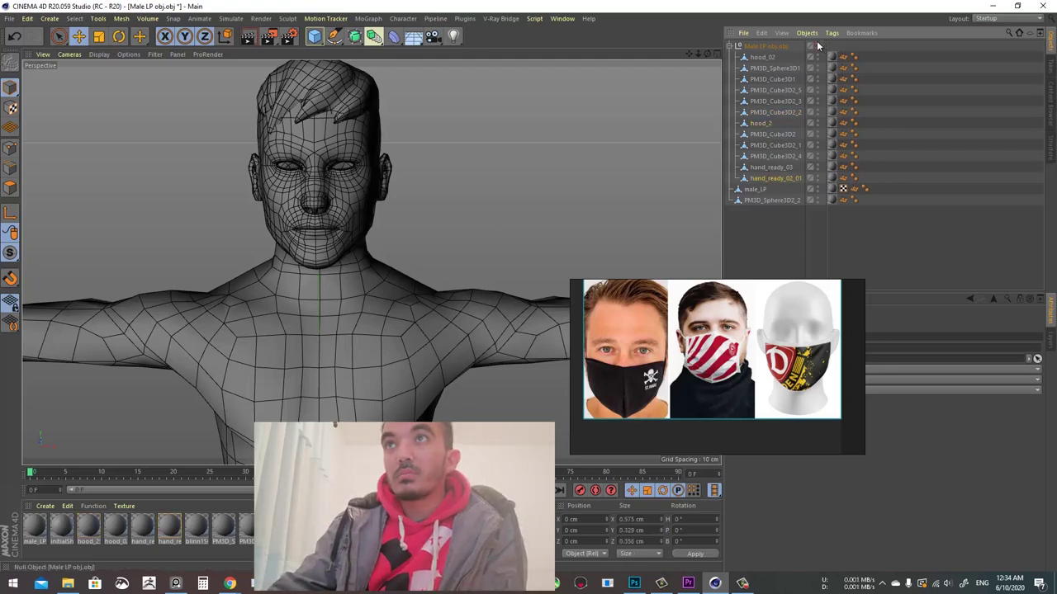
pyautogui.click(817, 45)
# Move the PM3D_Sphere3D1 eye mesh out of the Male LP obj.obj group, hiding and collapsing the group again
pyautogui.click(345, 165)
pyautogui.click(345, 168)
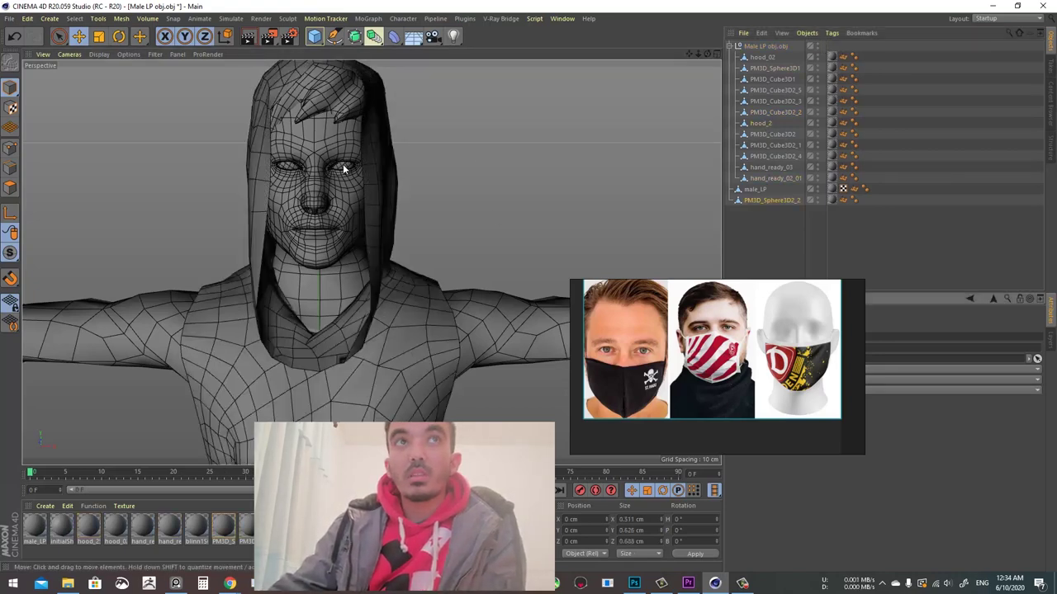
pyautogui.click(345, 169)
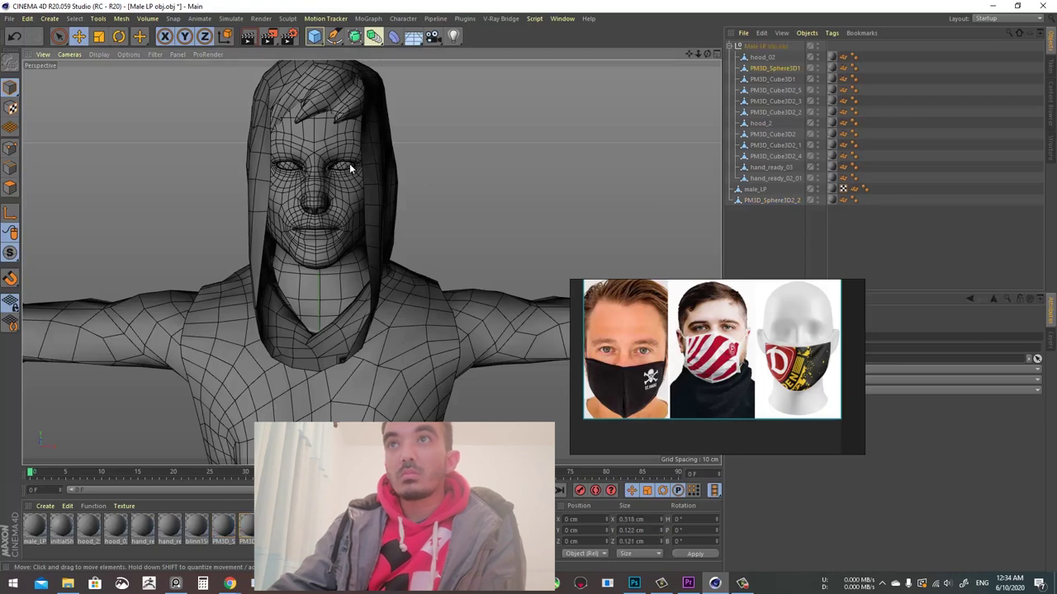
pyautogui.moveTo(763, 69); pyautogui.dragTo(759, 230)
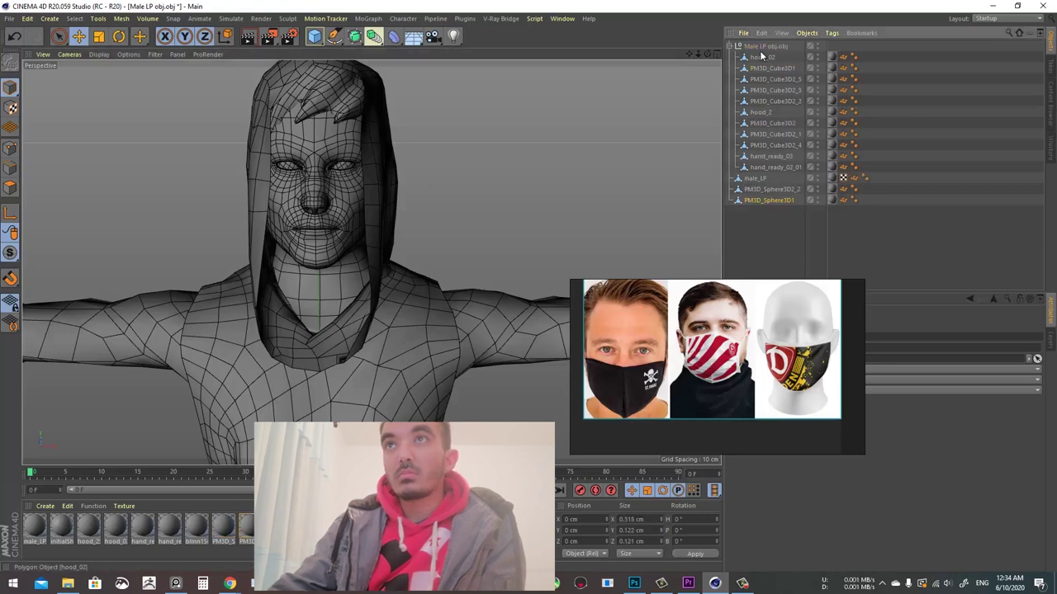
pyautogui.click(814, 47)
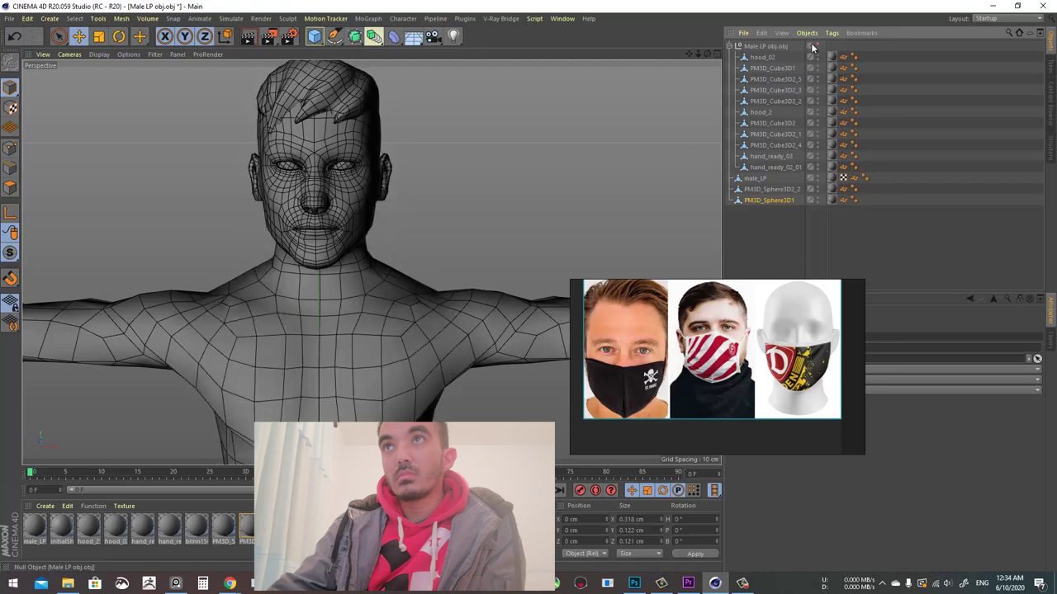
pyautogui.click(737, 46)
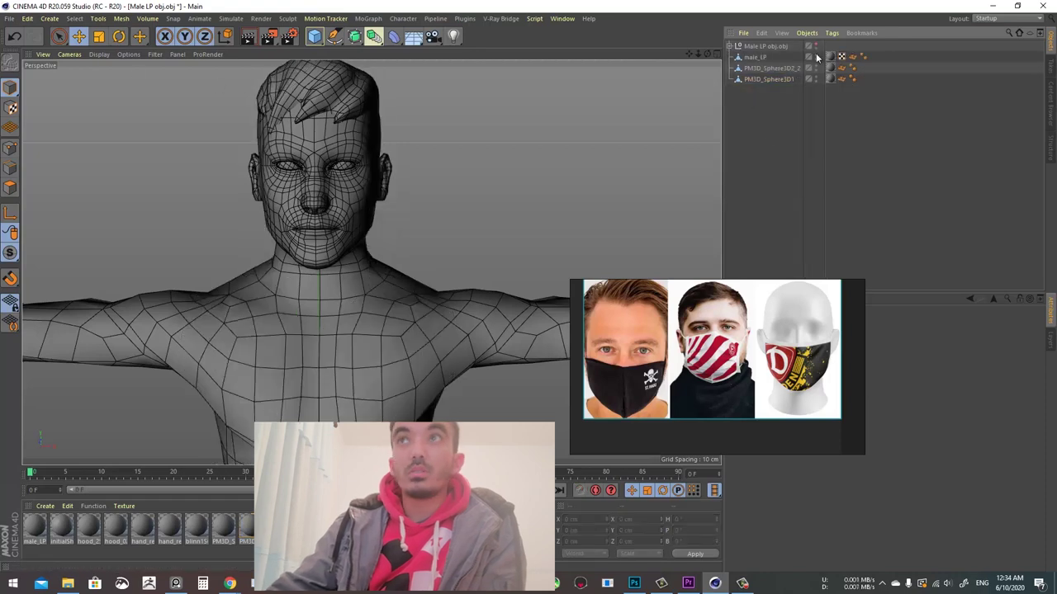
# Delete the material tags from the body, hair and eye meshes and set the viewport display to Gouraud Shading
pyautogui.moveTo(835, 43); pyautogui.dragTo(829, 113)
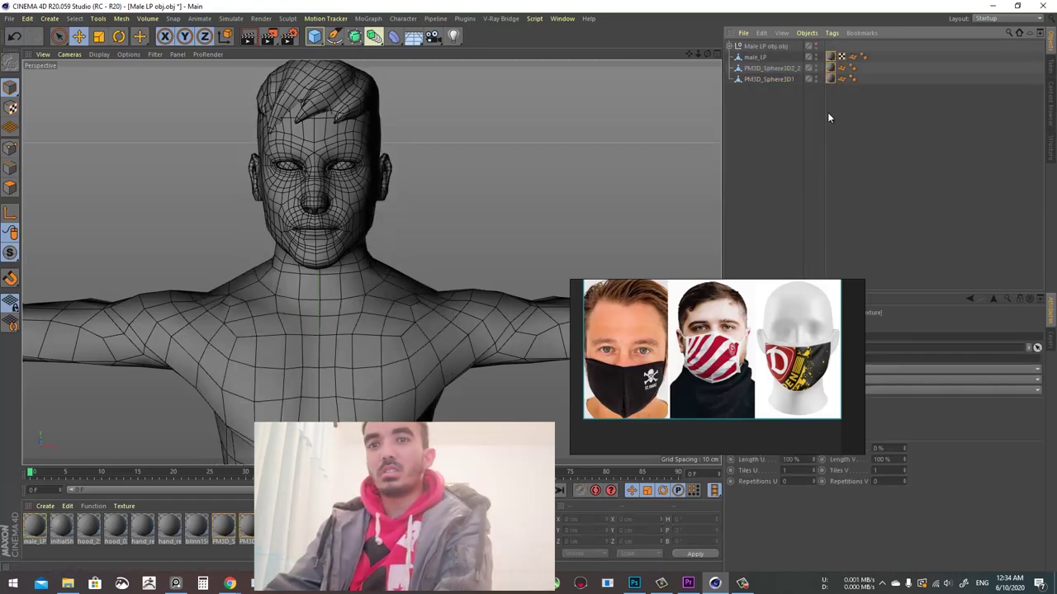
pyautogui.press('Delete')
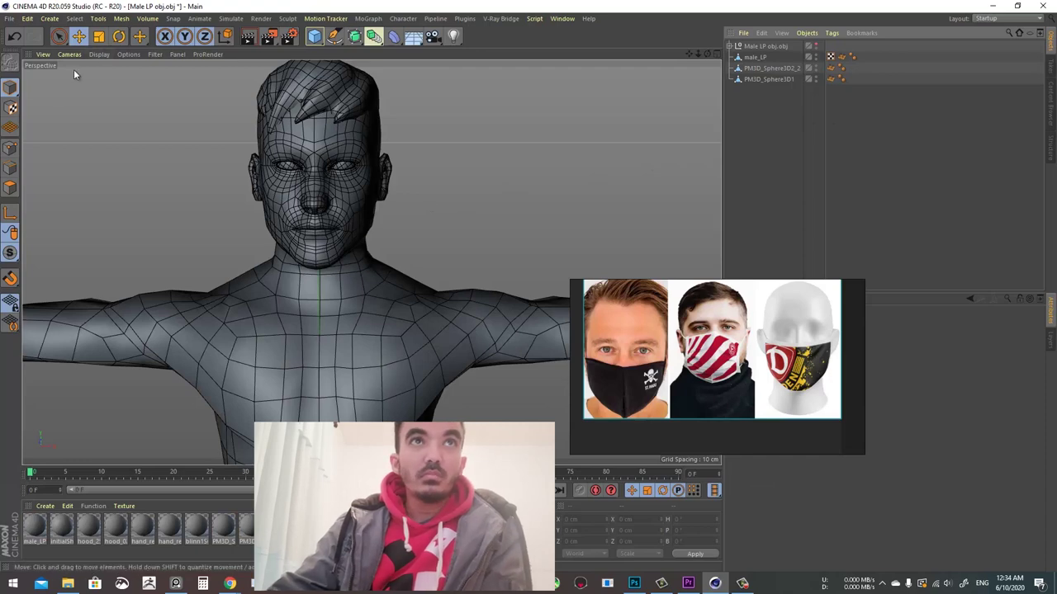
pyautogui.click(99, 55)
pyautogui.click(124, 71)
# Create a new default material and apply it to the male_LP body
pyautogui.doubleClick(330, 533)
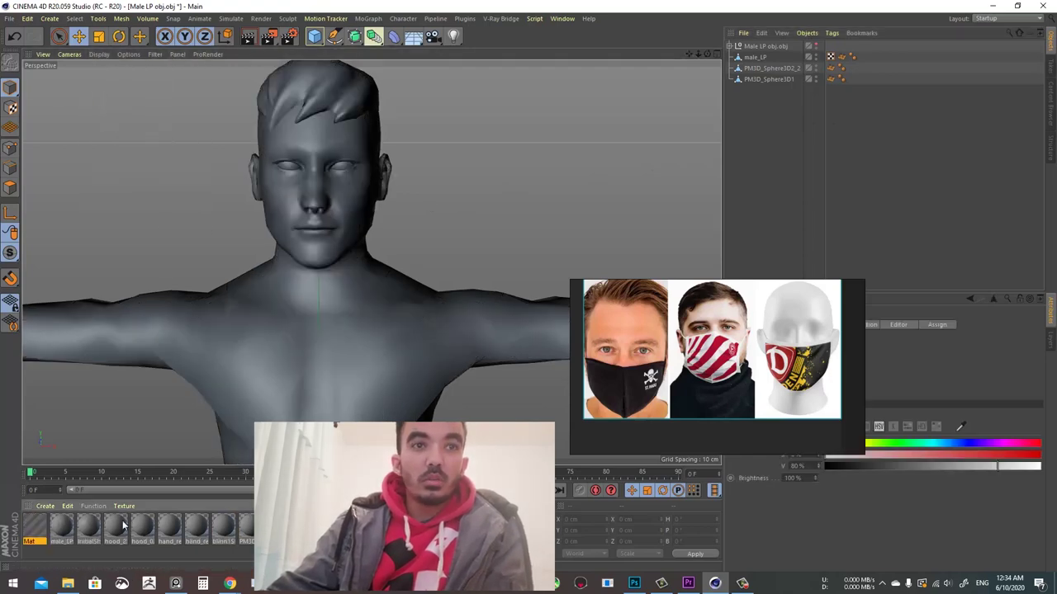
pyautogui.moveTo(32, 522); pyautogui.dragTo(759, 57)
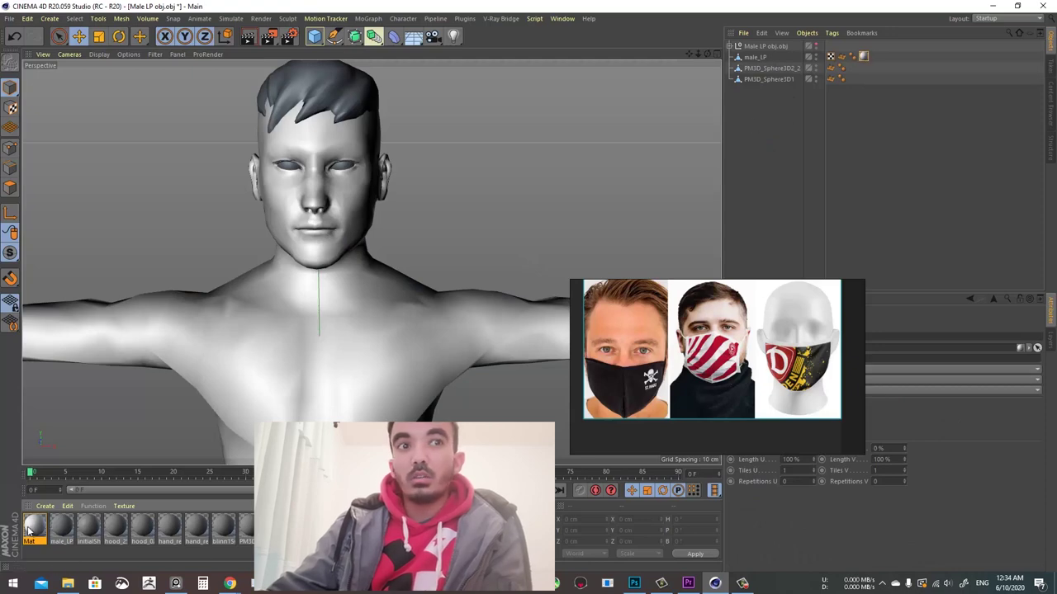
pyautogui.click(466, 535)
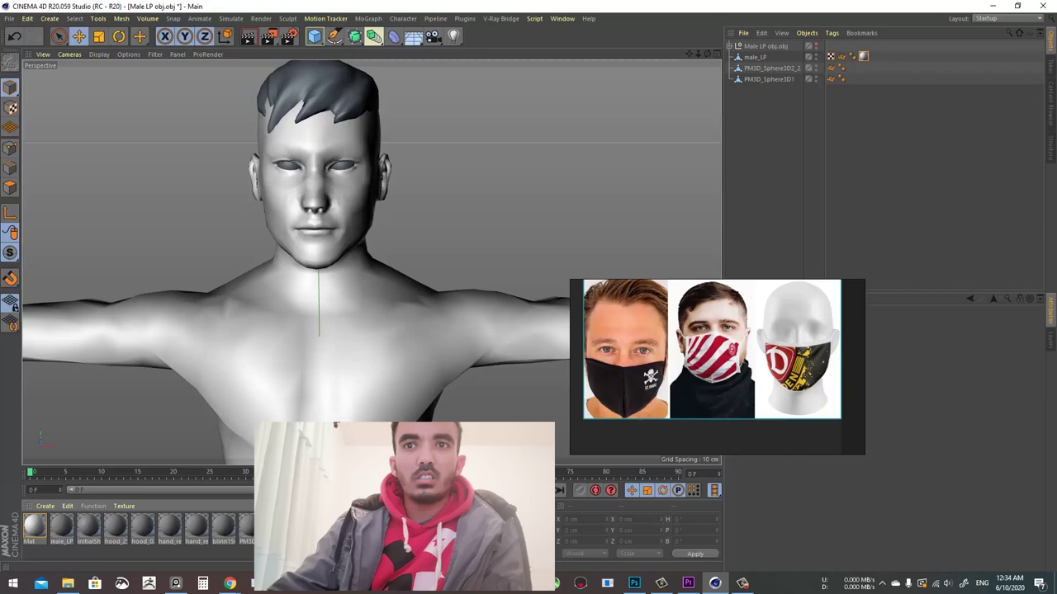
pyautogui.click(46, 506)
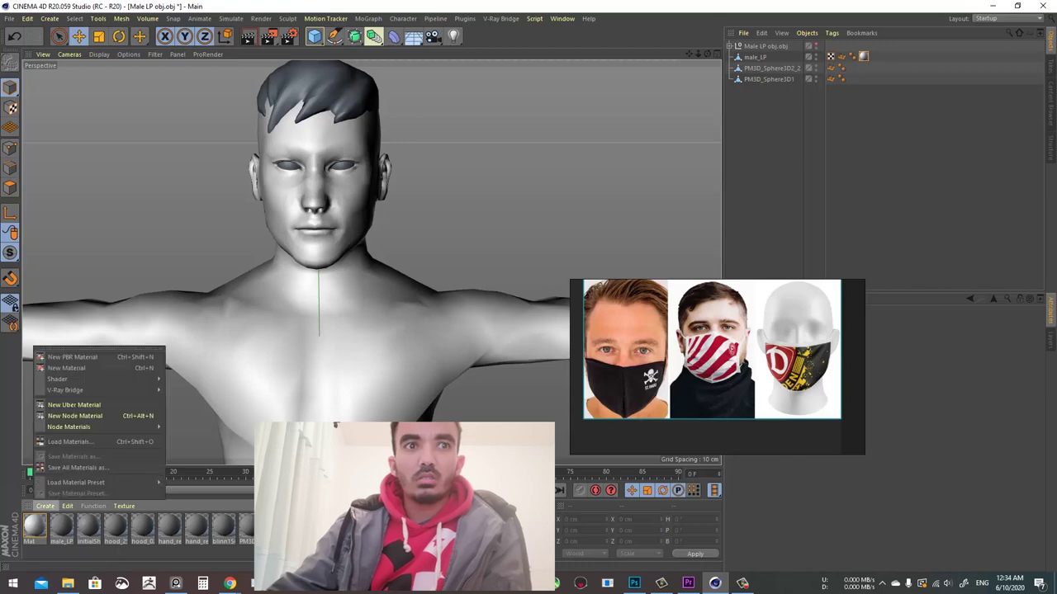
# Move the reference window off the attributes area and copy the body's material to the hair and eye meshes
pyautogui.moveTo(703, 368); pyautogui.dragTo(617, 135, button='right')
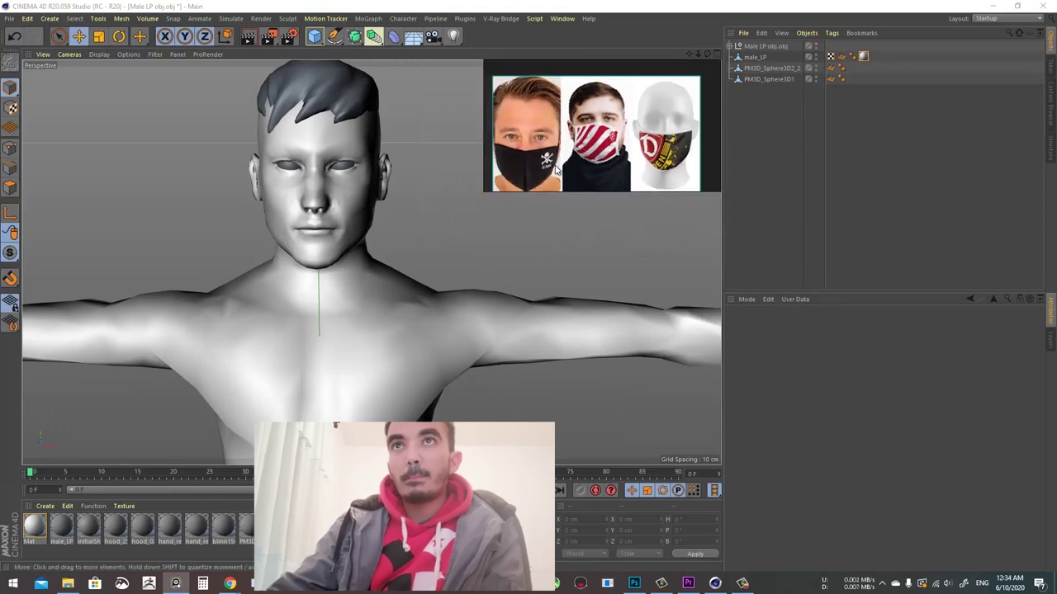
pyautogui.click(348, 105)
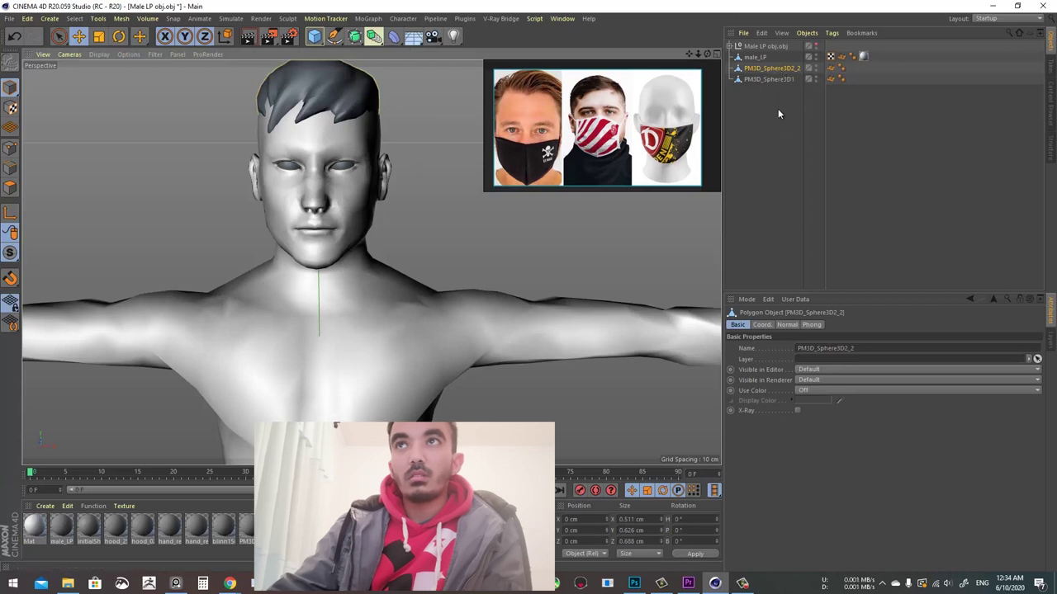
pyautogui.moveTo(858, 58); pyautogui.dragTo(792, 82)
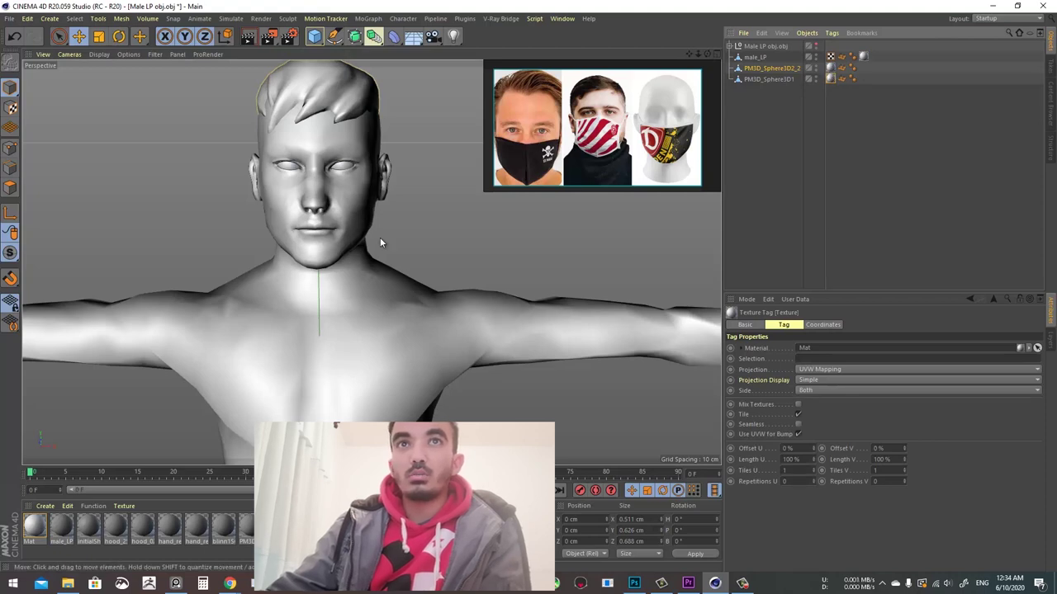
# Enlarge the reference window, zoom in on the black St. Pauli mask, and place the window outside the viewport
pyautogui.keyDown('alt'); pyautogui.moveTo(380, 237); pyautogui.dragTo(336, 223); pyautogui.keyUp('alt')
pyautogui.scroll(5, 336, 223)
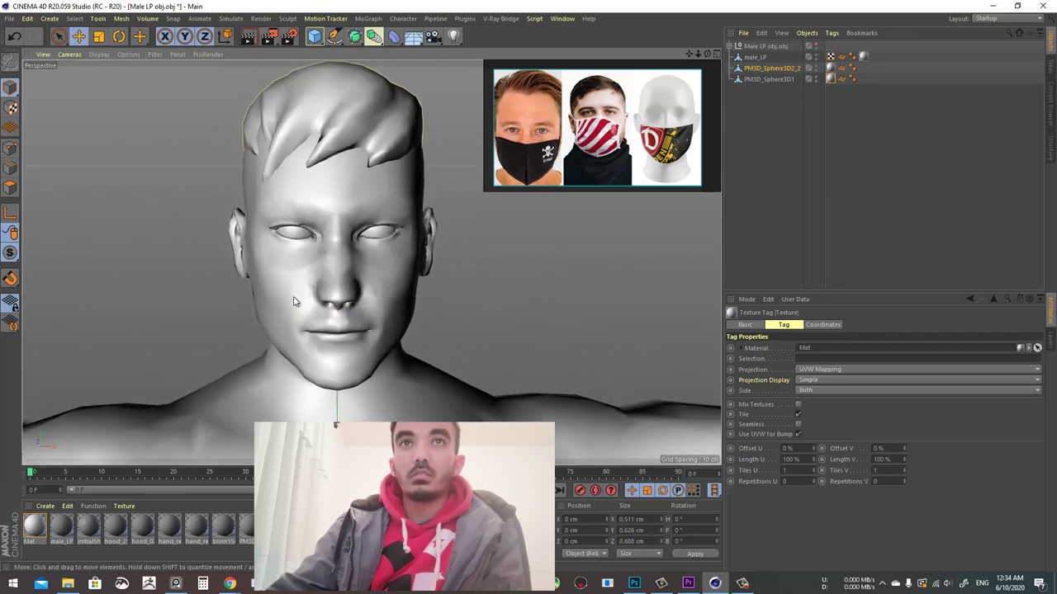
pyautogui.keyDown('alt'); pyautogui.moveTo(293, 301); pyautogui.dragTo(345, 188); pyautogui.keyUp('alt')
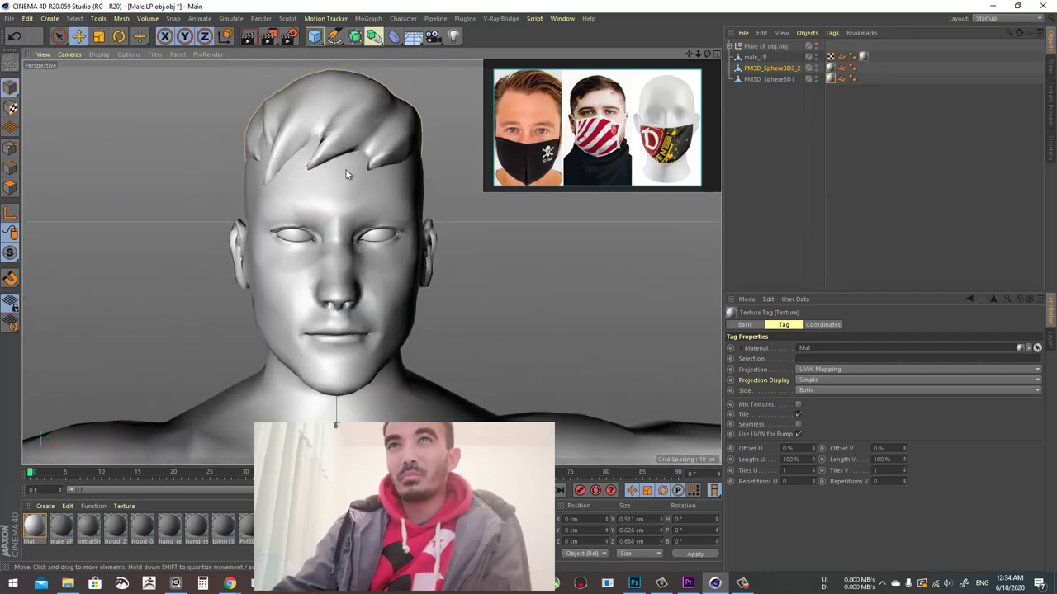
pyautogui.moveTo(598, 189); pyautogui.dragTo(598, 259)
pyautogui.scroll(4, 625, 174)
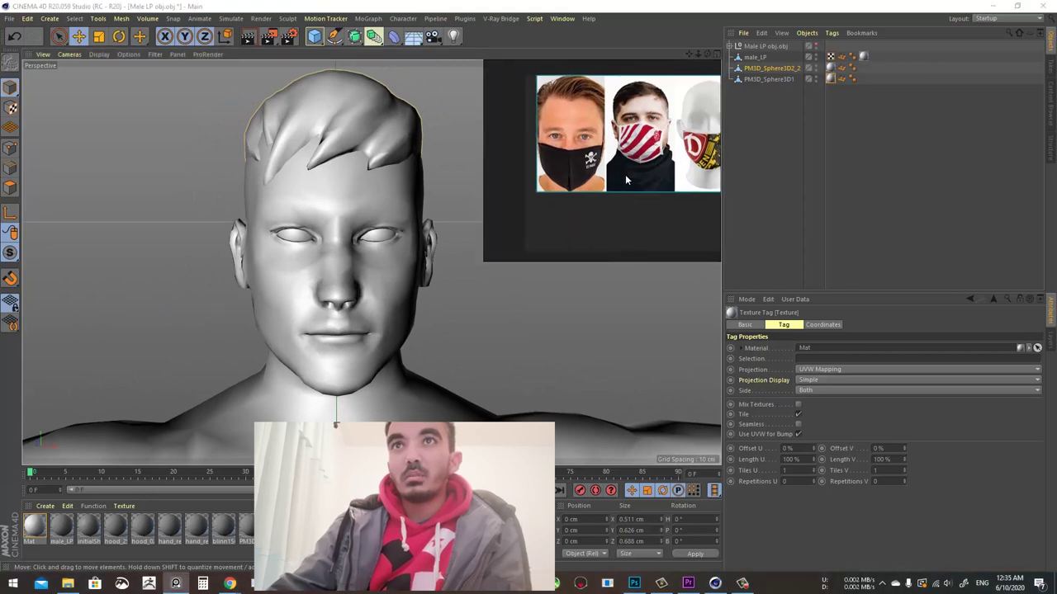
pyautogui.moveTo(585, 183); pyautogui.dragTo(595, 181, button='middle')
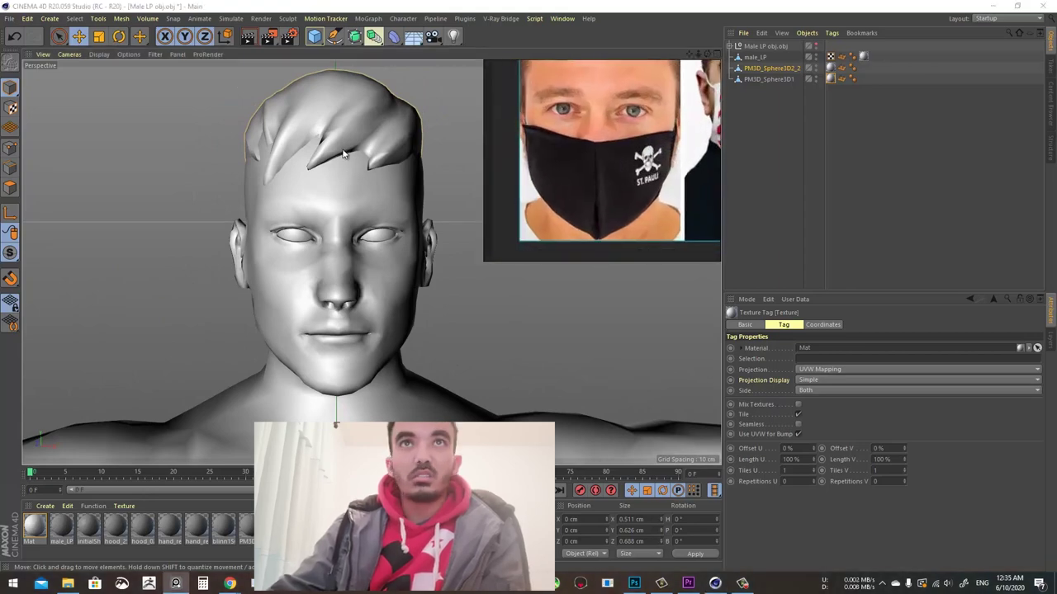
pyautogui.moveTo(612, 100); pyautogui.dragTo(899, 165)
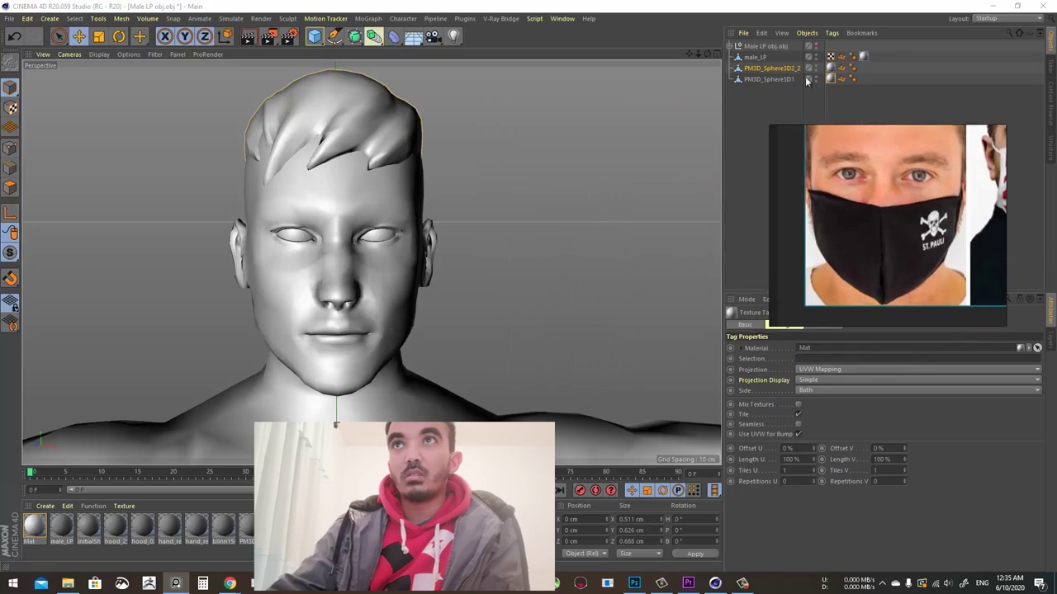
# Maximize the Front view, frame the character's head in it, and deselect everything
pyautogui.click(715, 54)
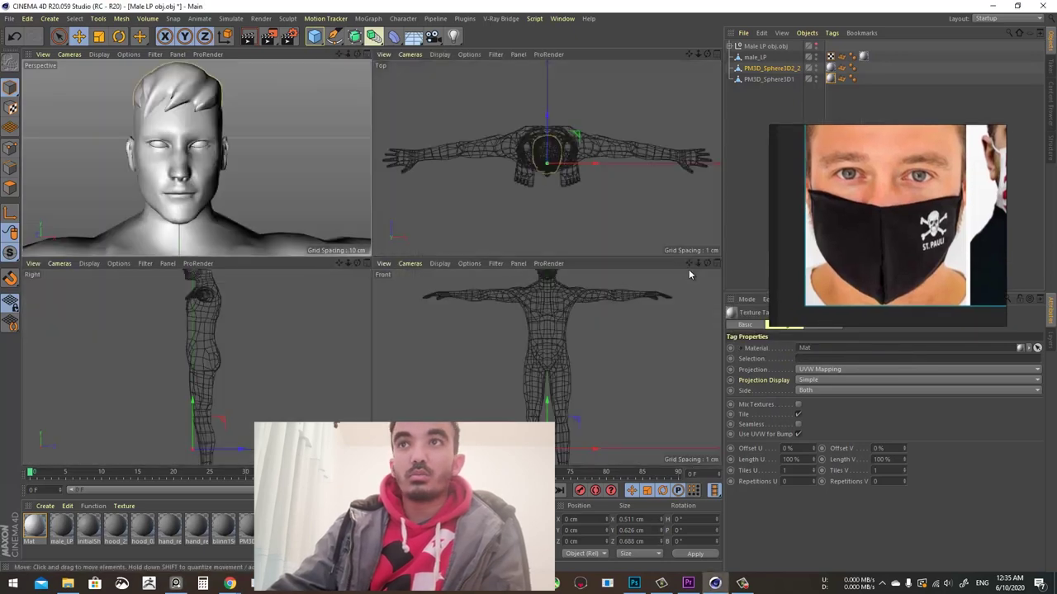
pyautogui.click(716, 263)
pyautogui.keyDown('alt'); pyautogui.moveTo(377, 134); pyautogui.dragTo(391, 139, button='right'); pyautogui.keyUp('alt')
pyautogui.keyDown('alt'); pyautogui.moveTo(367, 72); pyautogui.dragTo(371, 262, button='middle'); pyautogui.keyUp('alt')
pyautogui.keyDown('alt'); pyautogui.moveTo(371, 263); pyautogui.dragTo(405, 259, button='right'); pyautogui.keyUp('alt')
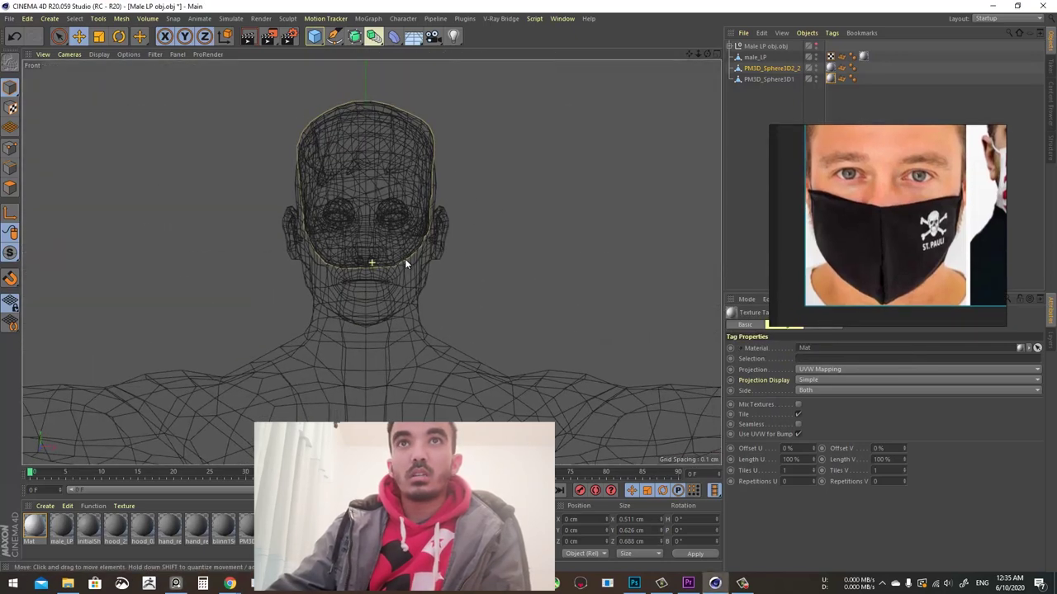
pyautogui.click(493, 236)
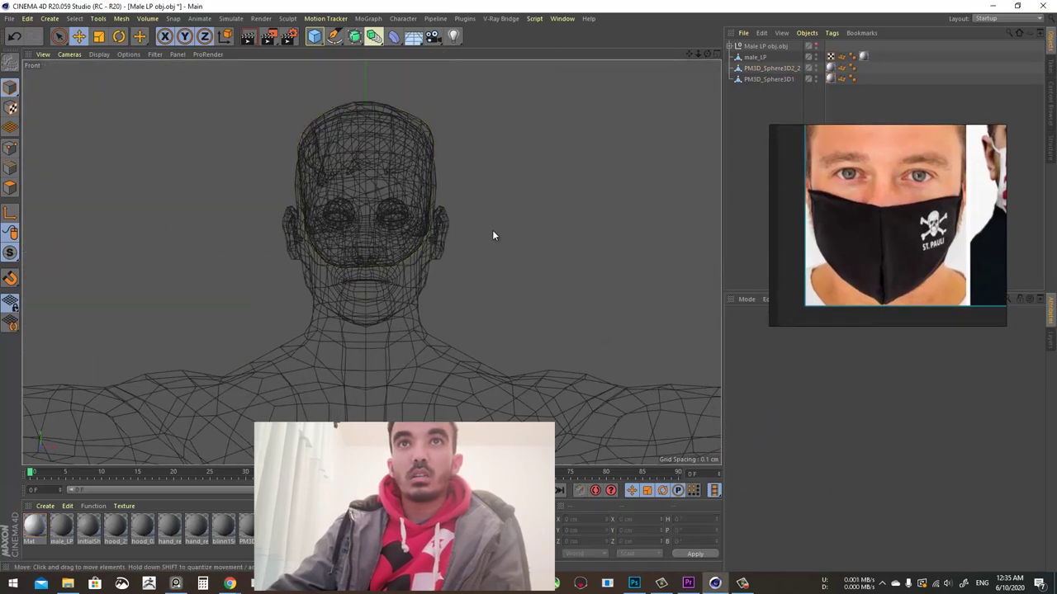
pyautogui.click(314, 36)
pyautogui.click(417, 72)
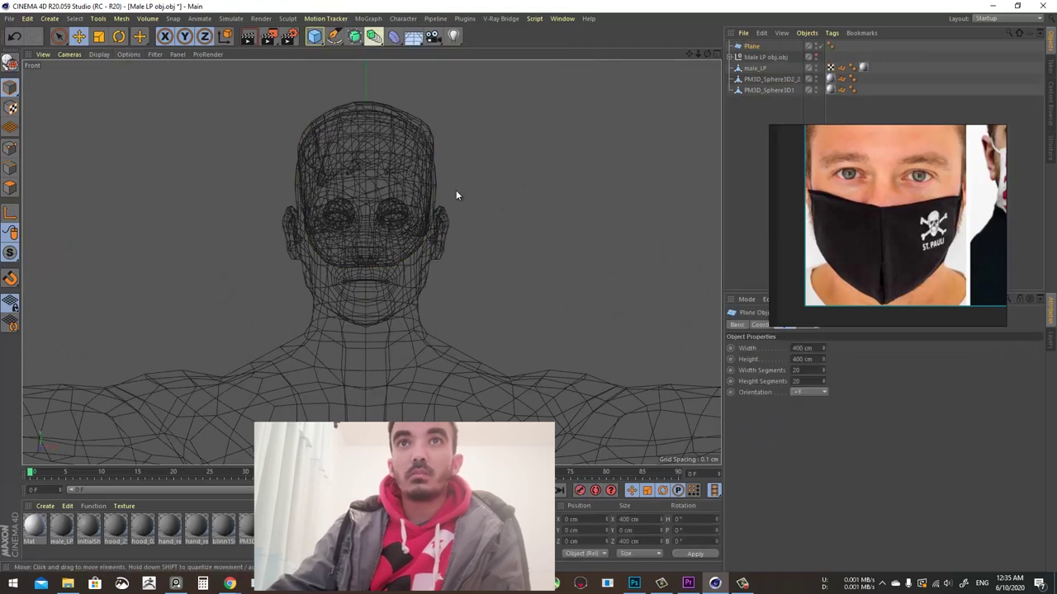
pyautogui.scroll(-5, 456, 190)
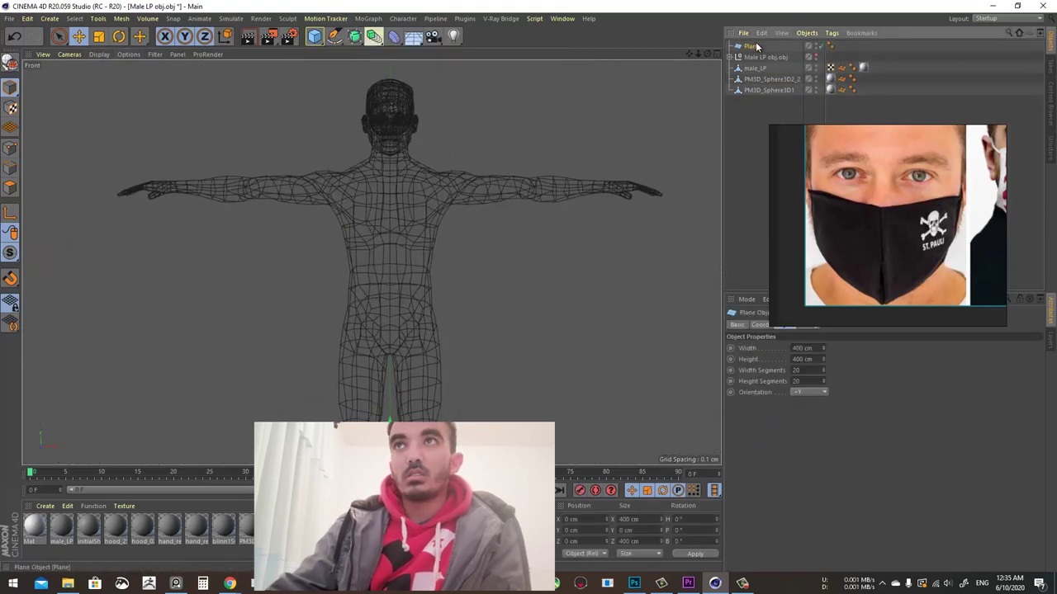
pyautogui.press('Delete')
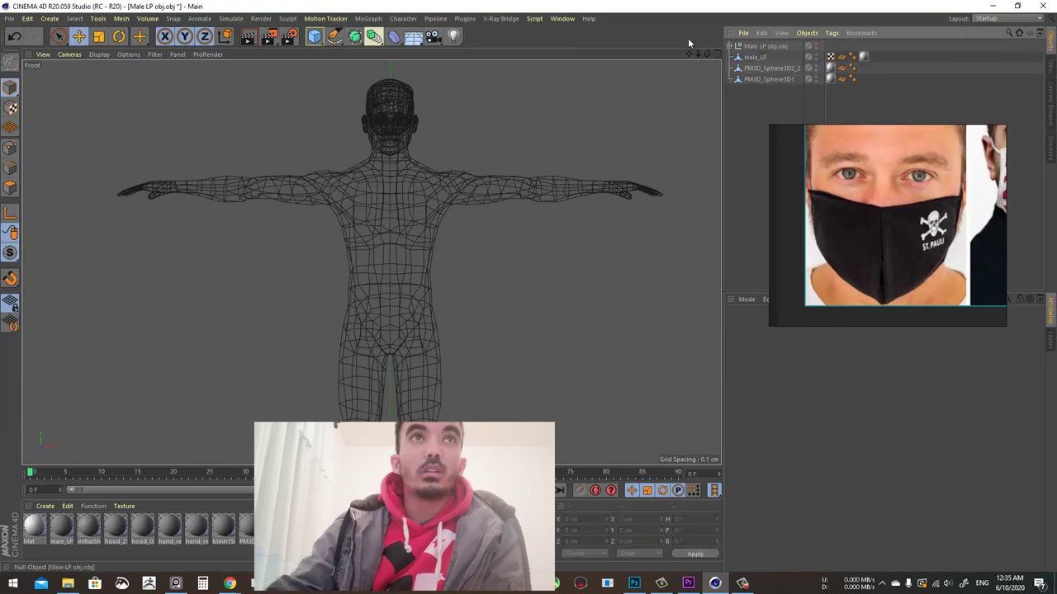
# Add an empty polygon object to the scene as the base for the mask
pyautogui.click(78, 20)
pyautogui.click(47, 17)
pyautogui.click(47, 17)
pyautogui.moveTo(67, 38)
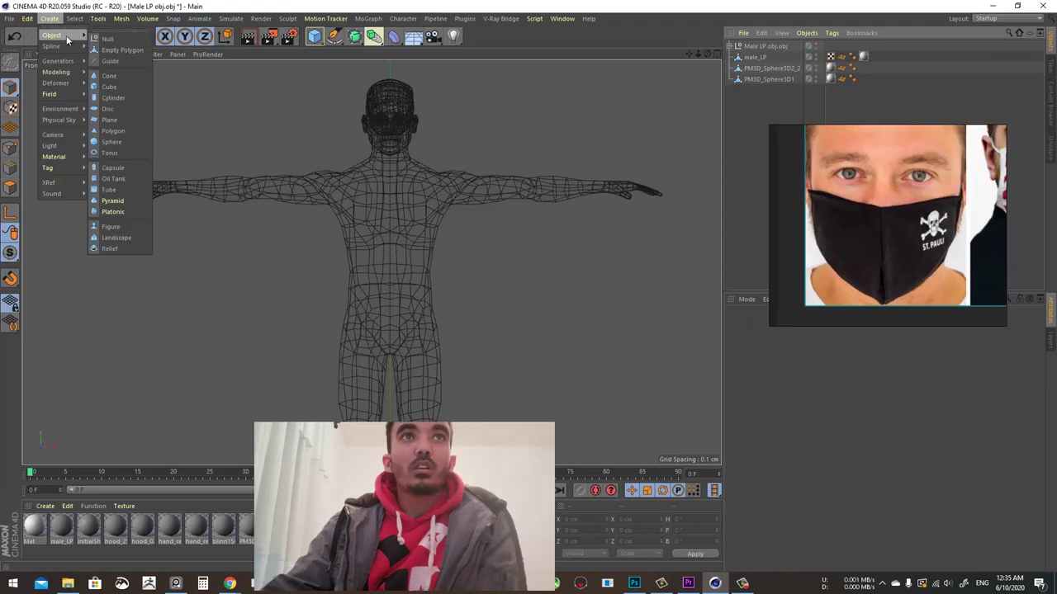
pyautogui.click(113, 131)
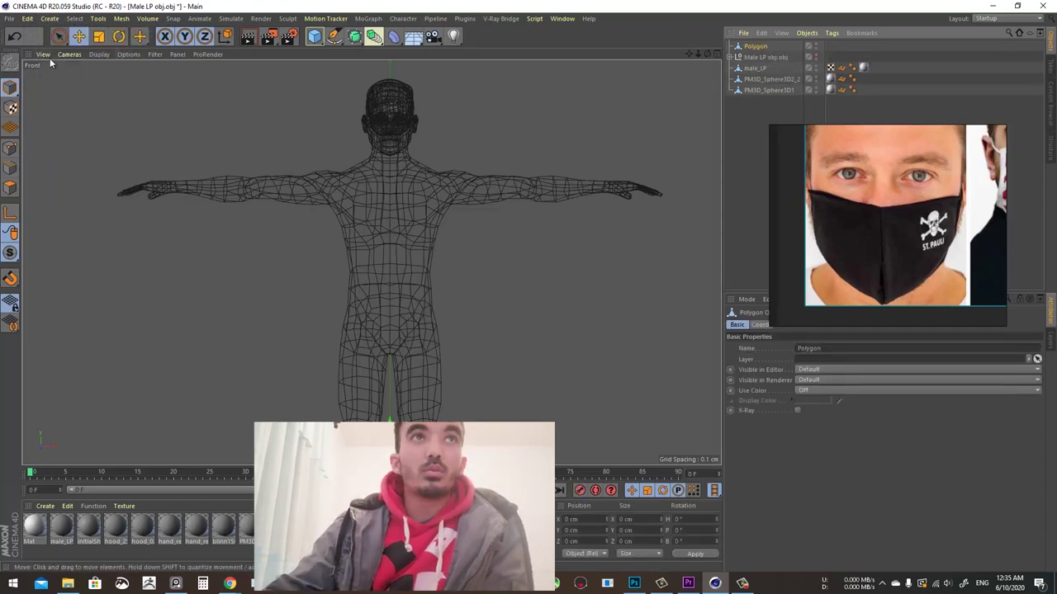
# Create four points in the Front view outlining one half of the mask, from nose height down to the chin
pyautogui.click(79, 37)
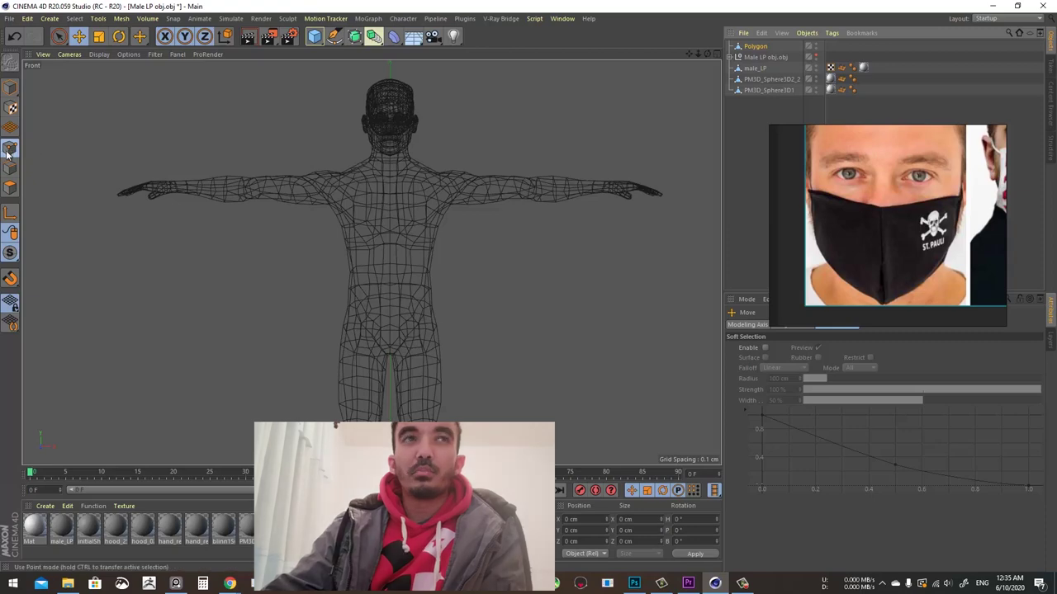
pyautogui.keyDown('alt'); pyautogui.moveTo(396, 107); pyautogui.dragTo(578, 120, button='right'); pyautogui.keyUp('alt')
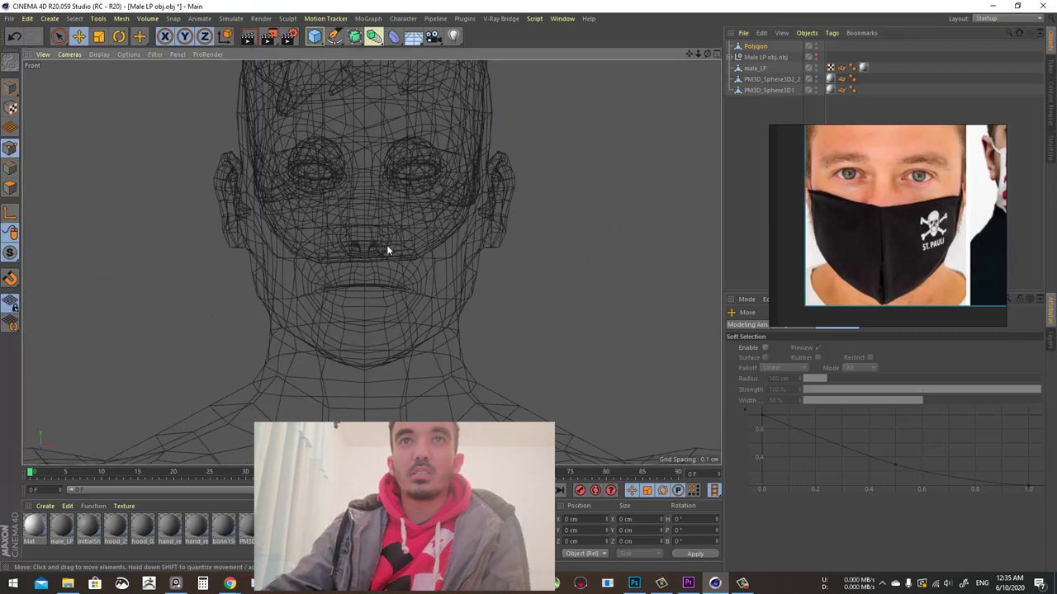
pyautogui.click(352, 224)
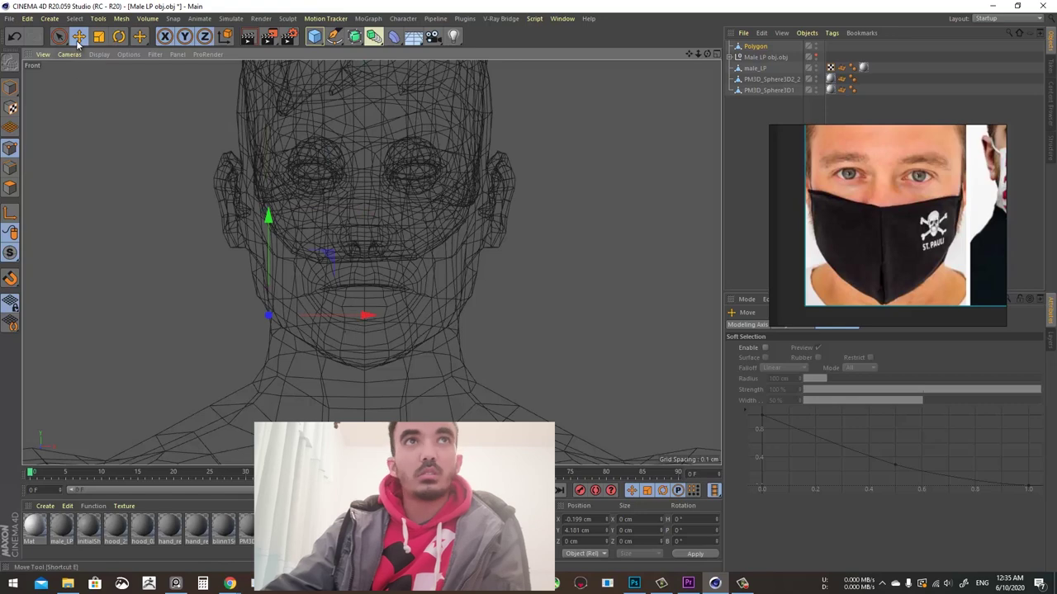
# Bridge the four mask points into a single quad polygon and return to the Move tool
pyautogui.rightClick(148, 168)
pyautogui.click(171, 212)
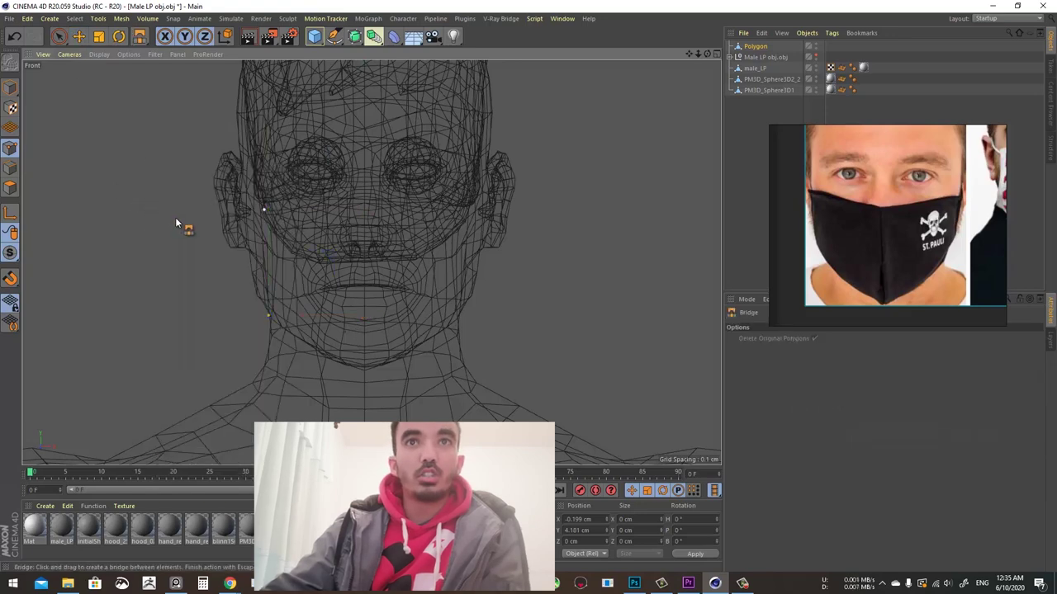
pyautogui.moveTo(265, 210); pyautogui.dragTo(269, 316)
pyautogui.click(78, 36)
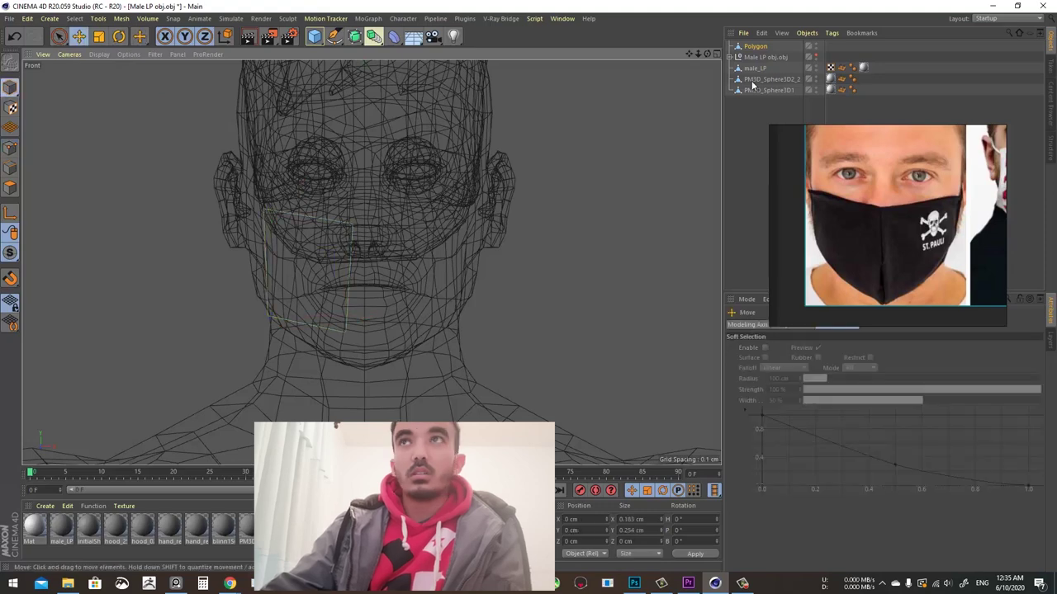
# Add a Symmetry generator and place the mask polygon inside it to mirror it across the face
pyautogui.scroll(-10, 321, 289)
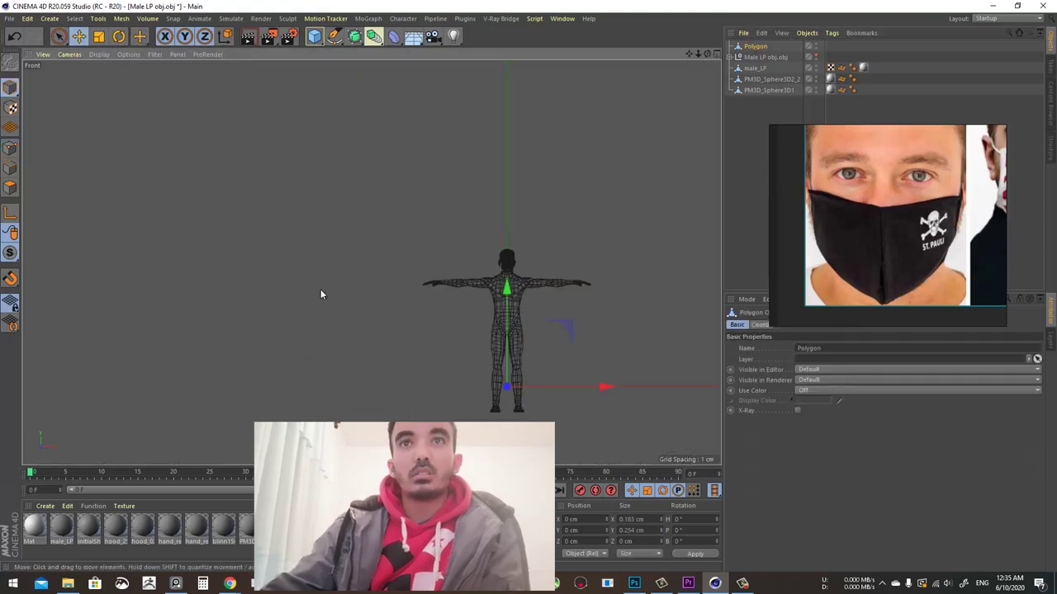
pyautogui.scroll(8, 528, 250)
pyautogui.scroll(-3, 487, 249)
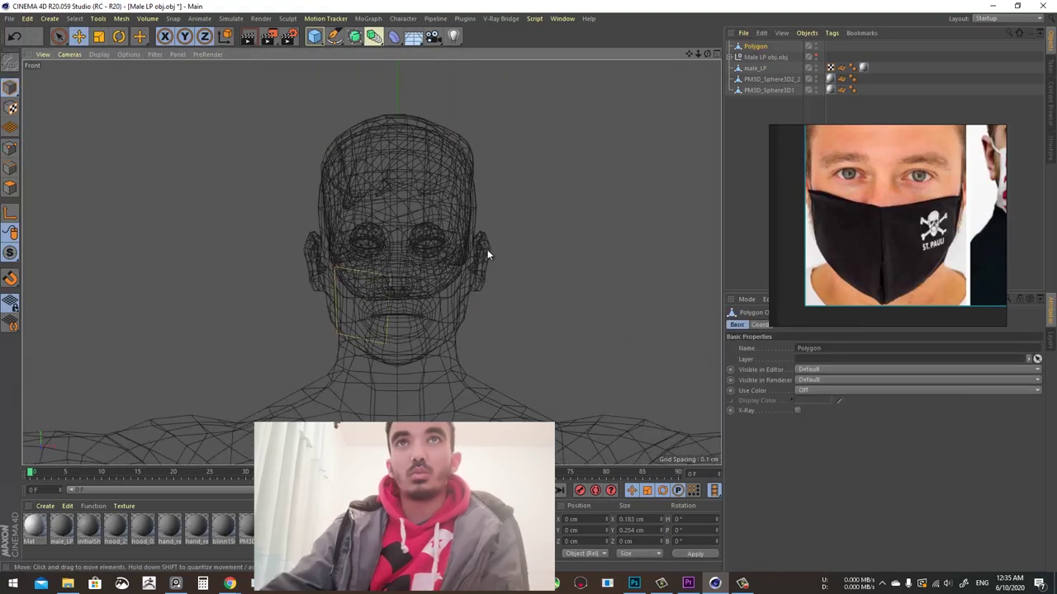
pyautogui.click(374, 37)
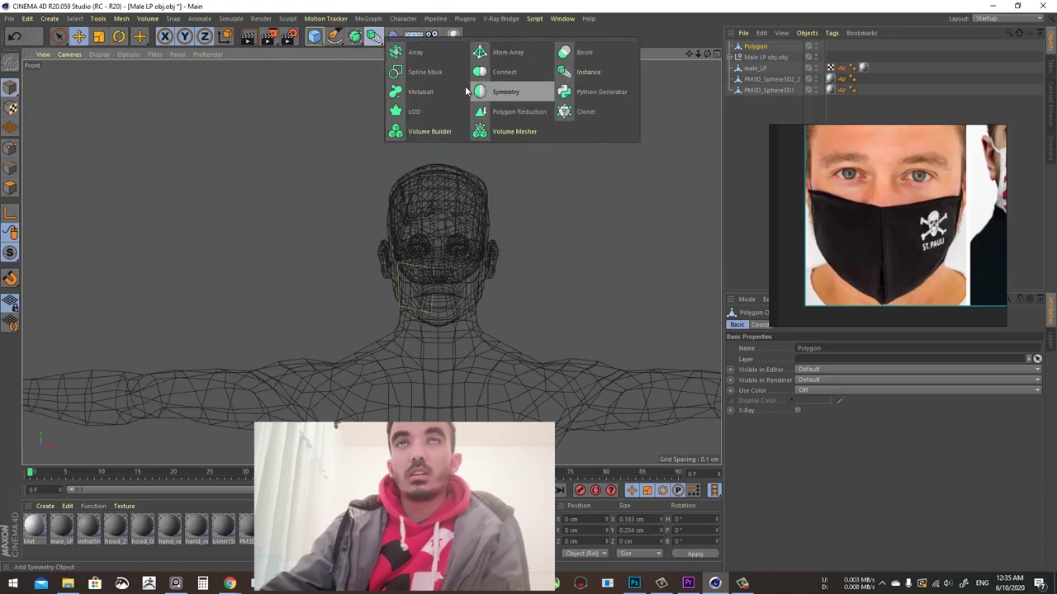
pyautogui.click(374, 37)
pyautogui.click(374, 38)
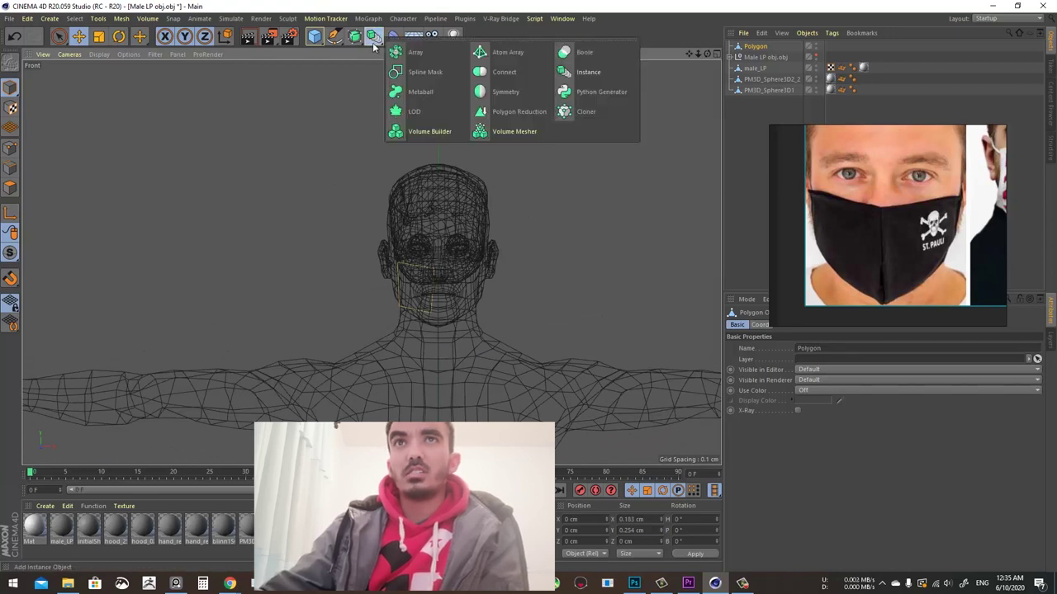
pyautogui.click(502, 92)
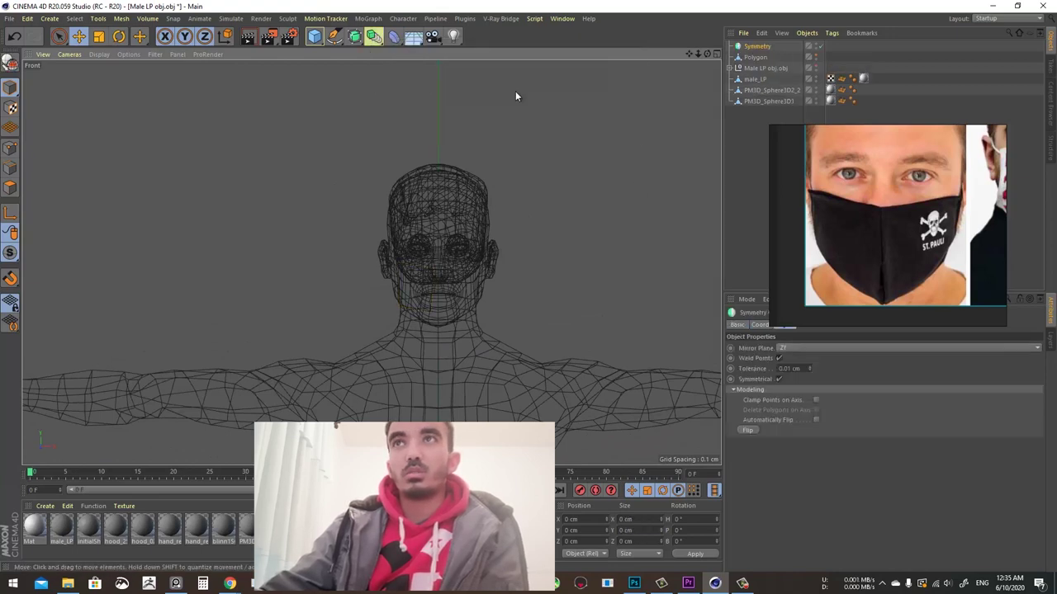
pyautogui.moveTo(755, 56); pyautogui.dragTo(757, 49)
pyautogui.click(756, 47)
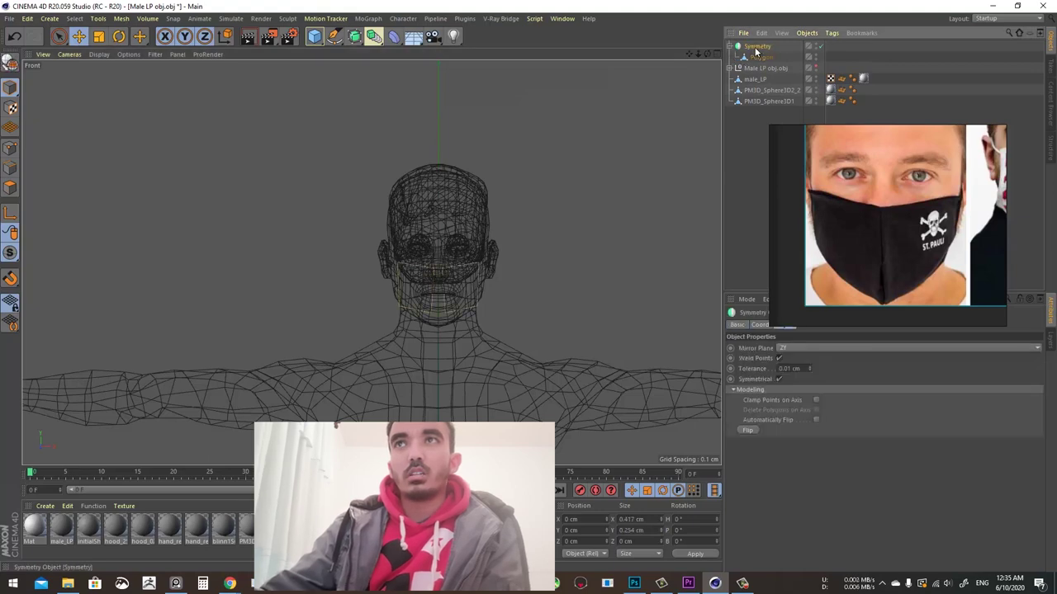
# Maximize the Perspective view, turn it toward the side of the head, and select the mask polygon object
pyautogui.scroll(5, 541, 246)
pyautogui.scroll(1, 340, 262)
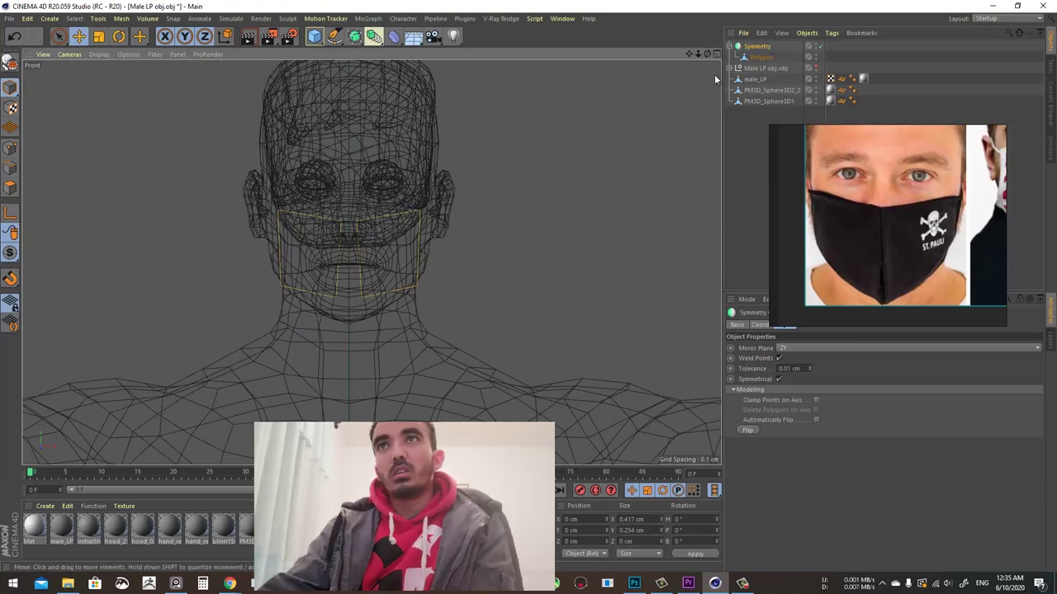
pyautogui.click(716, 54)
pyautogui.click(367, 54)
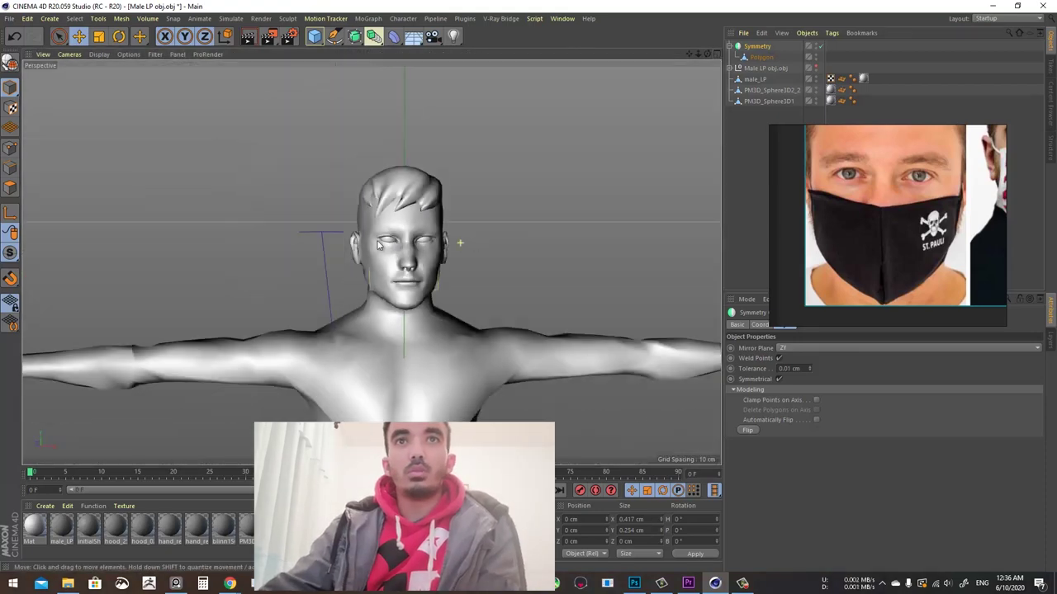
pyautogui.keyDown('alt'); pyautogui.moveTo(460, 240); pyautogui.dragTo(501, 244); pyautogui.keyUp('alt')
pyautogui.click(759, 57)
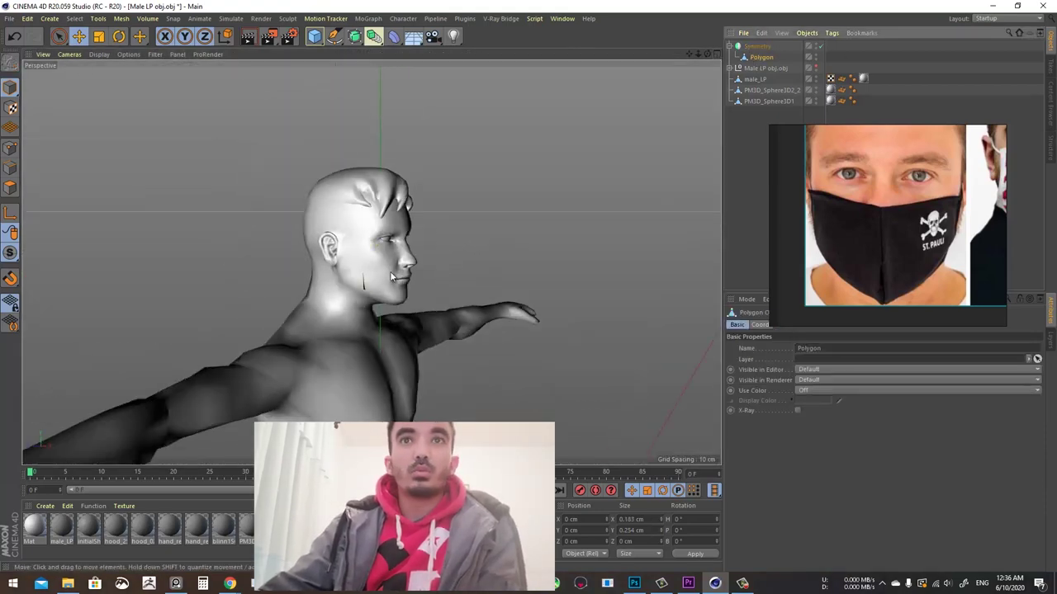
pyautogui.scroll(-5, 427, 273)
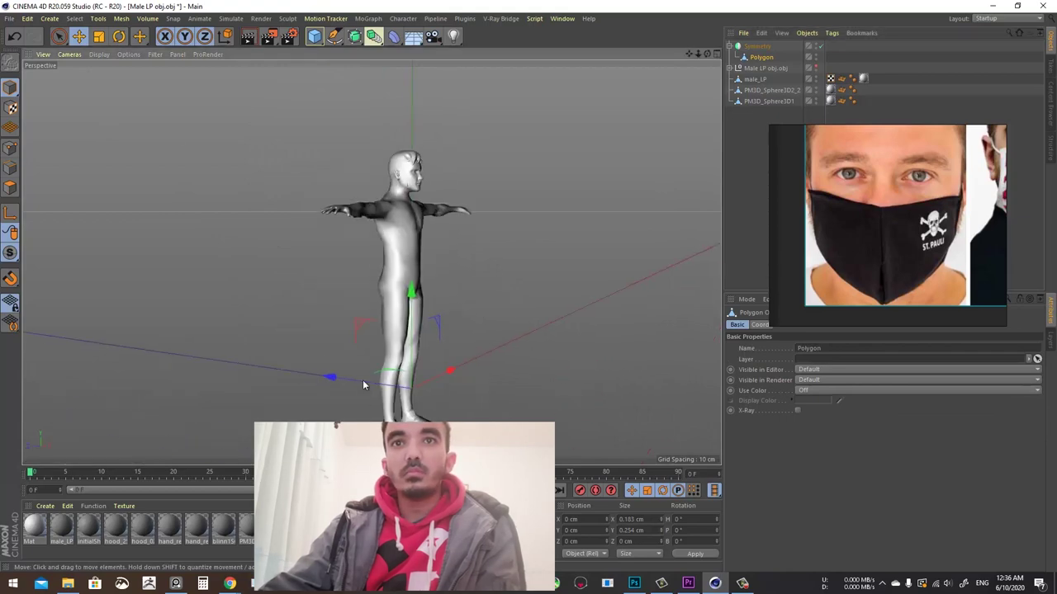
pyautogui.moveTo(335, 378); pyautogui.dragTo(368, 382)
pyautogui.scroll(5, 531, 197)
pyautogui.keyDown('alt'); pyautogui.moveTo(530, 203); pyautogui.dragTo(417, 207, button='right'); pyautogui.keyUp('alt')
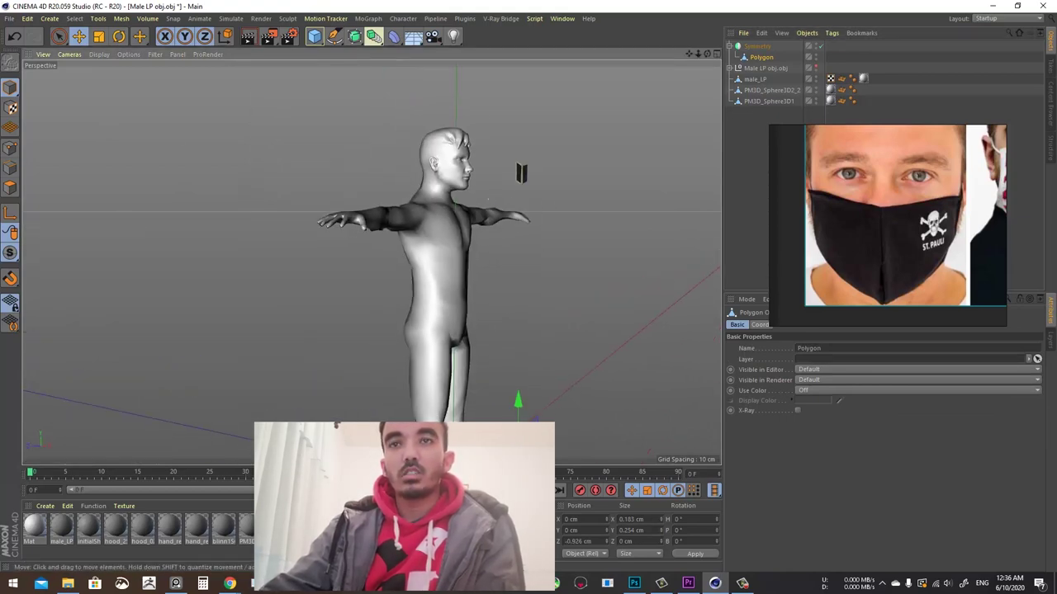
pyautogui.hotkey('ctrl', 'z')
# Move the mask polygon forward along the Z axis so it sits just in front of the face
pyautogui.keyDown('alt'); pyautogui.moveTo(498, 375); pyautogui.dragTo(421, 384, button='right'); pyautogui.keyUp('alt')
pyautogui.moveTo(370, 417); pyautogui.dragTo(382, 419)
pyautogui.keyDown('alt'); pyautogui.moveTo(459, 189); pyautogui.dragTo(577, 188, button='right'); pyautogui.keyUp('alt')
pyautogui.keyDown('alt'); pyautogui.moveTo(508, 234); pyautogui.dragTo(437, 260); pyautogui.keyUp('alt')
# Select the polygon's inner points and close the mask's centre gap by setting their X size and X position to 0 cm
pyautogui.click(10, 148)
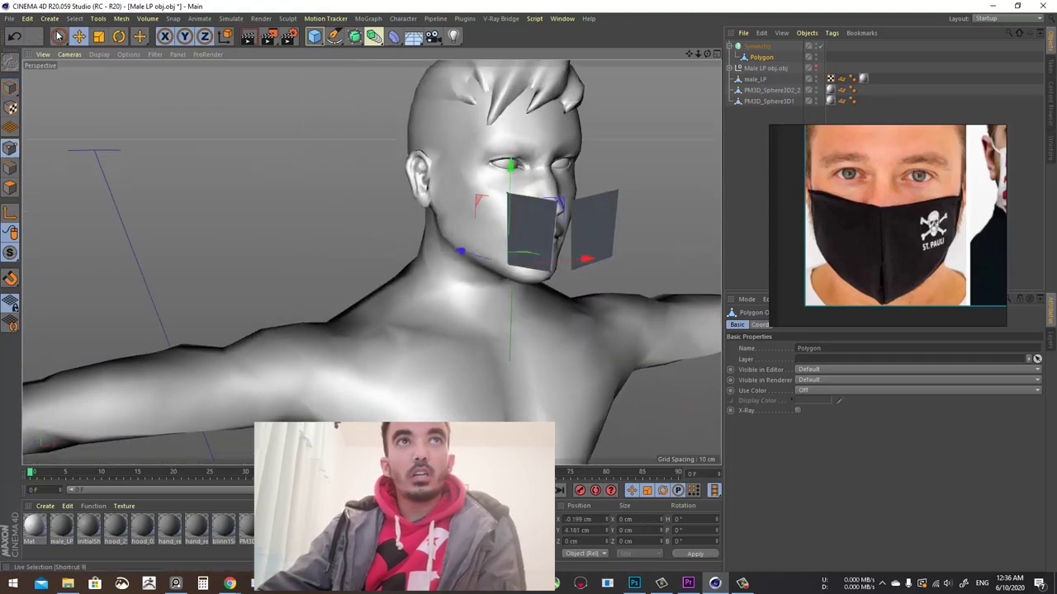
pyautogui.click(58, 36)
pyautogui.moveTo(58, 35); pyautogui.dragTo(107, 71)
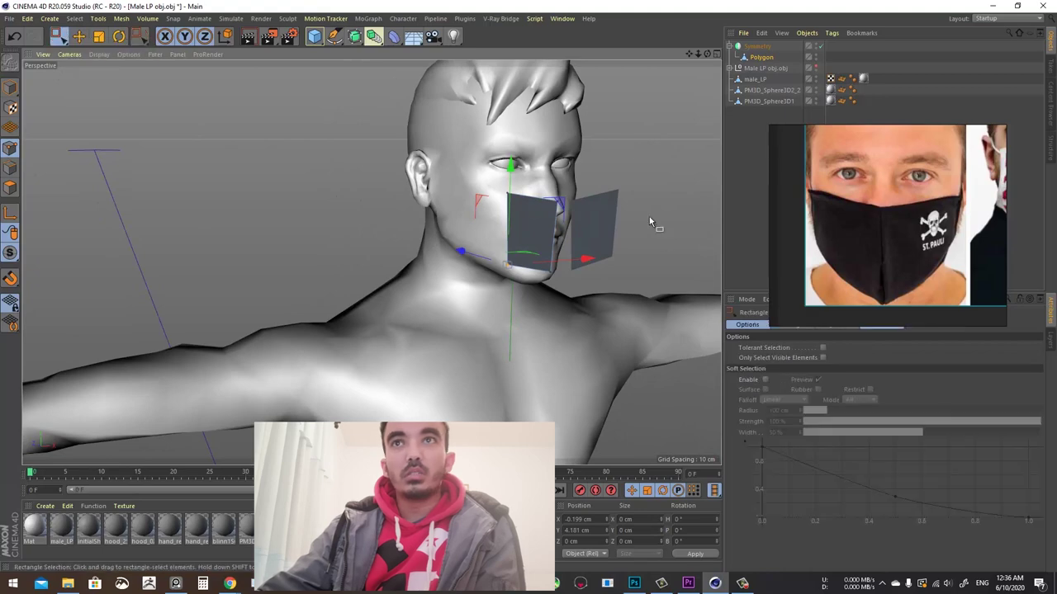
pyautogui.moveTo(545, 155); pyautogui.dragTo(621, 322)
pyautogui.keyDown('alt'); pyautogui.moveTo(620, 275); pyautogui.dragTo(615, 510); pyautogui.keyUp('alt')
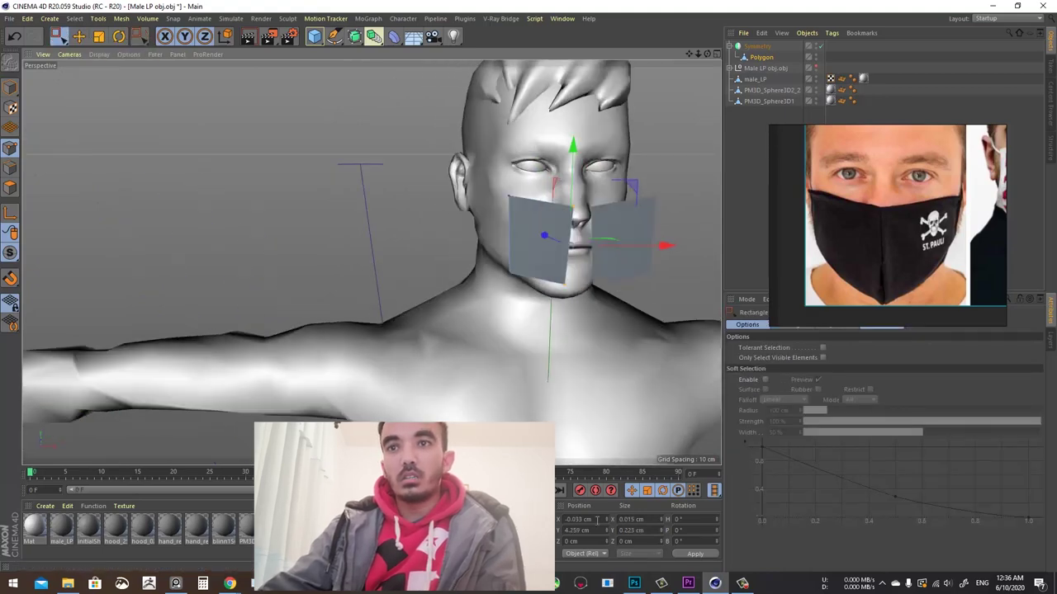
pyautogui.moveTo(635, 247); pyautogui.dragTo(644, 251)
pyautogui.doubleClick(598, 519)
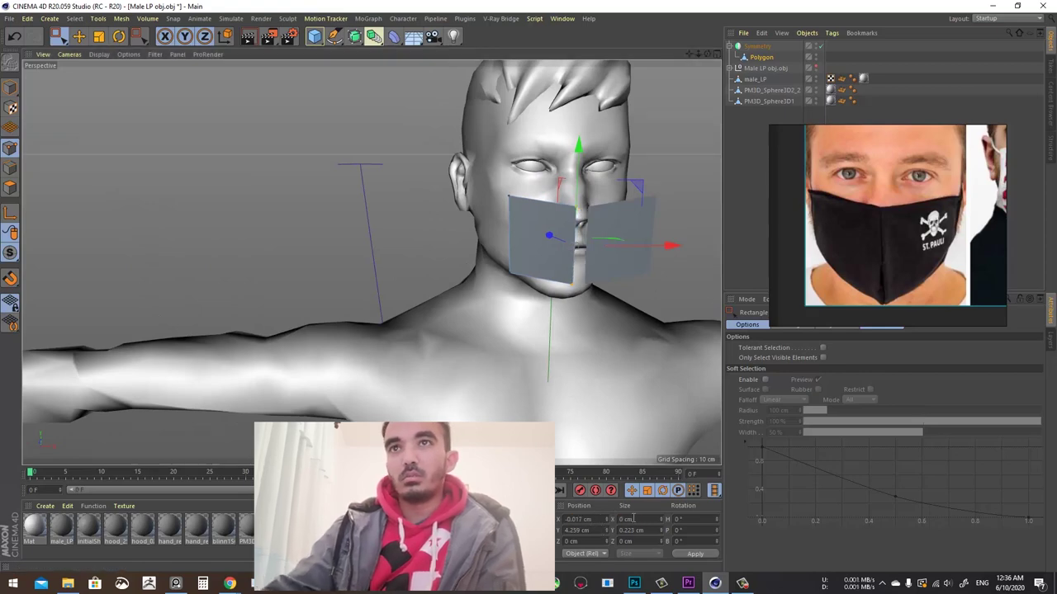
pyautogui.write('0')
pyautogui.press('Return')
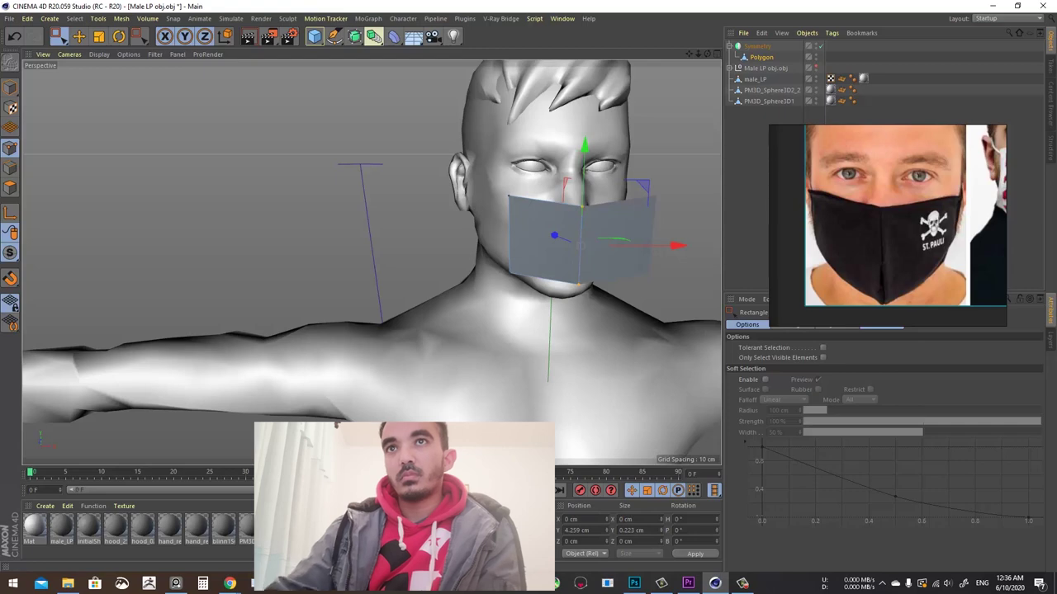
# Add a Subdivision Surface, nest the Symmetry inside it, and reselect the mask polygon
pyautogui.keyDown('alt'); pyautogui.click(354, 36); pyautogui.keyUp('alt')
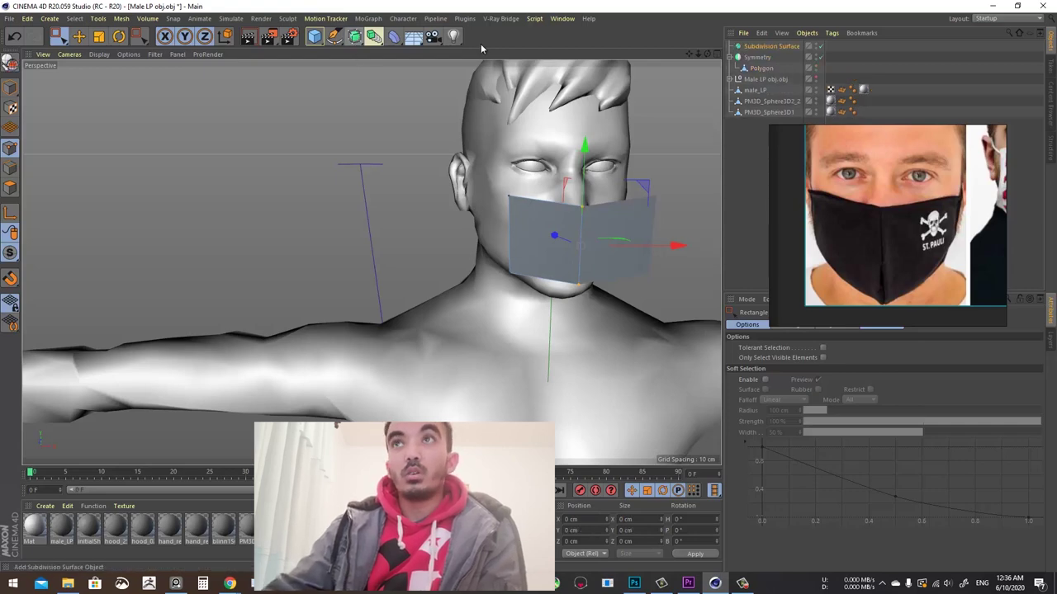
pyautogui.click(767, 57)
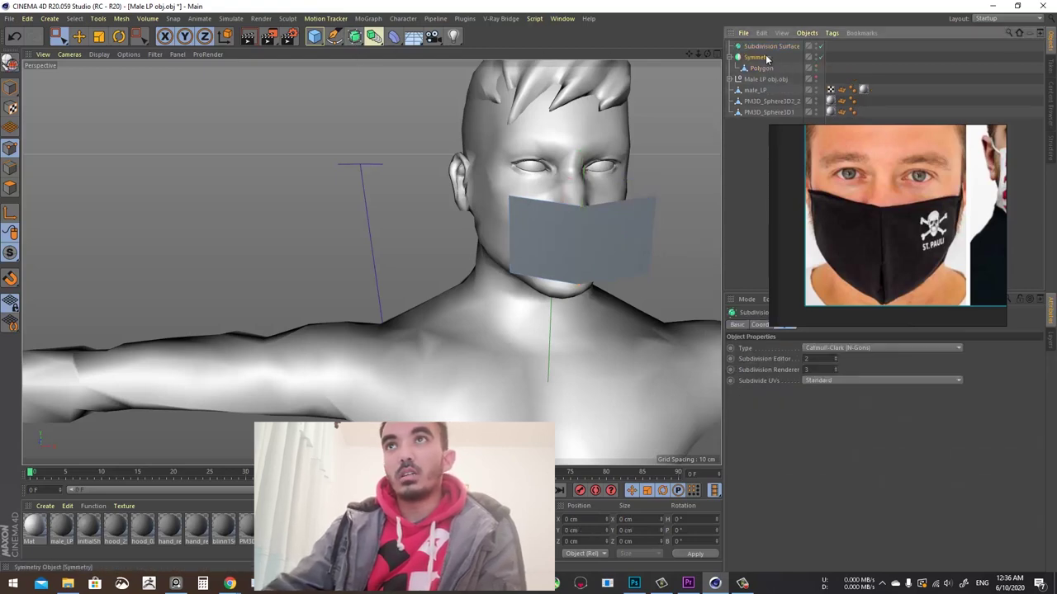
pyautogui.moveTo(764, 52); pyautogui.dragTo(765, 52)
pyautogui.click(767, 67)
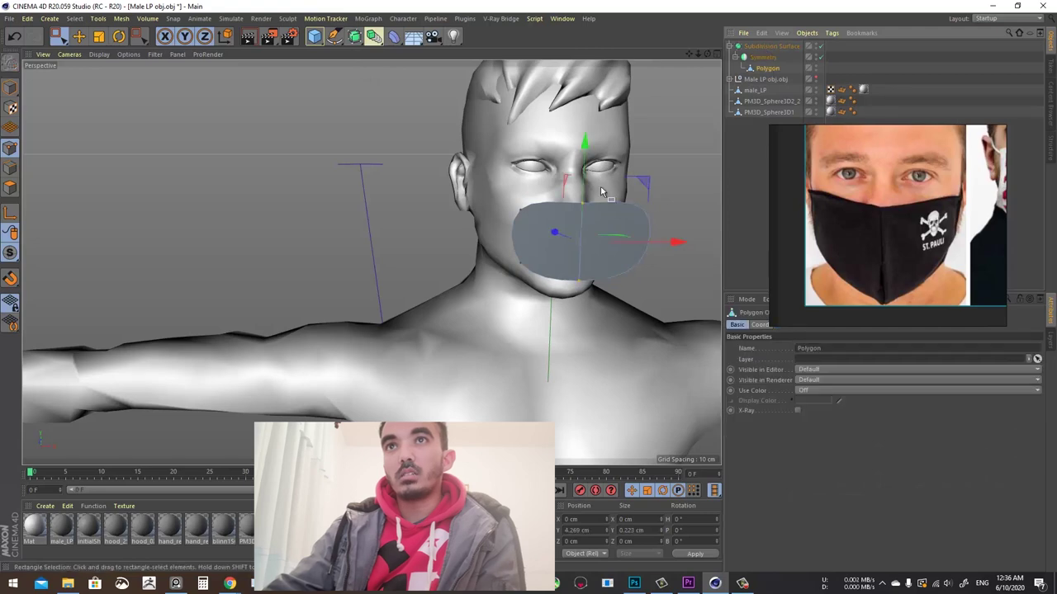
# Move all mask points back toward the face, and pull the centre points forward to clear the nose and mouth
pyautogui.keyDown('alt'); pyautogui.moveTo(594, 234); pyautogui.dragTo(654, 232); pyautogui.keyUp('alt')
pyautogui.moveTo(493, 368); pyautogui.dragTo(488, 374)
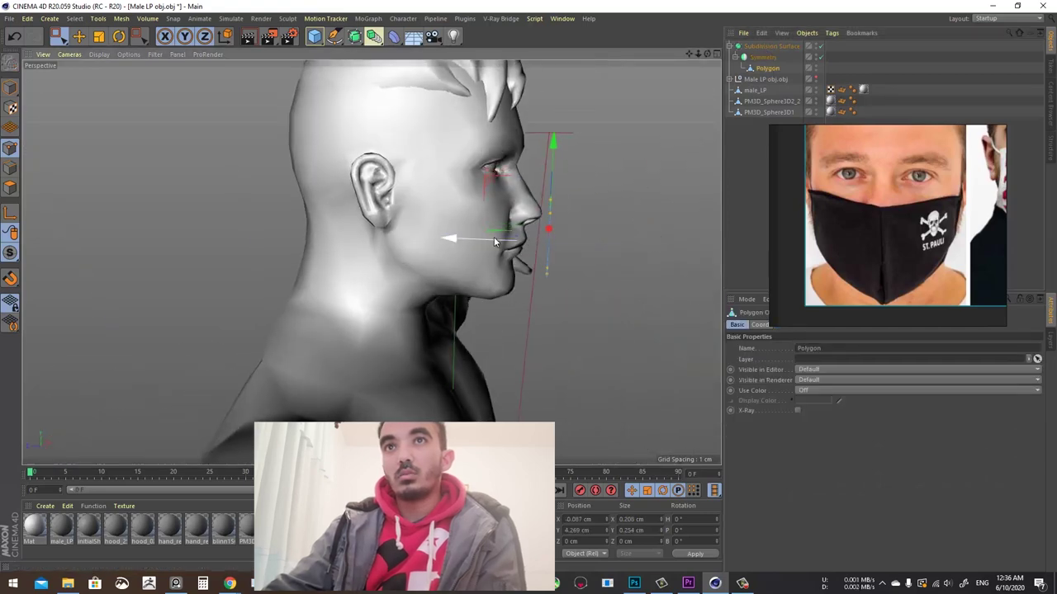
pyautogui.moveTo(493, 237); pyautogui.dragTo(420, 242)
pyautogui.keyDown('alt'); pyautogui.moveTo(542, 264); pyautogui.dragTo(496, 261); pyautogui.keyUp('alt')
pyautogui.moveTo(546, 184); pyautogui.dragTo(523, 334)
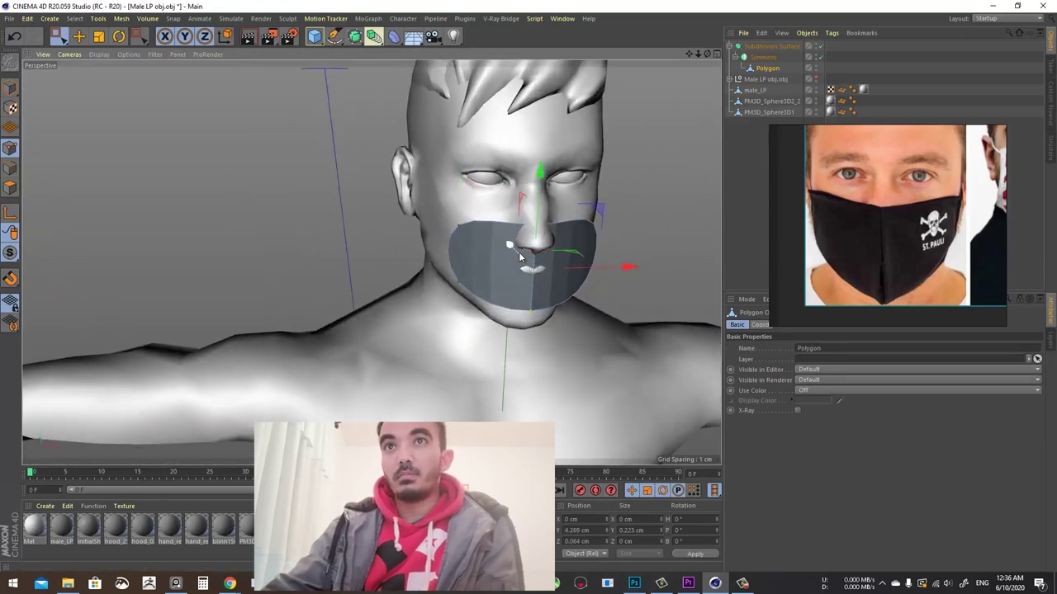
pyautogui.moveTo(519, 257); pyautogui.dragTo(528, 265)
# Add a Phong tag to the mask's Polygon object to smooth its shading
pyautogui.moveTo(824, 226); pyautogui.dragTo(807, 314, button='right')
pyautogui.click(771, 68)
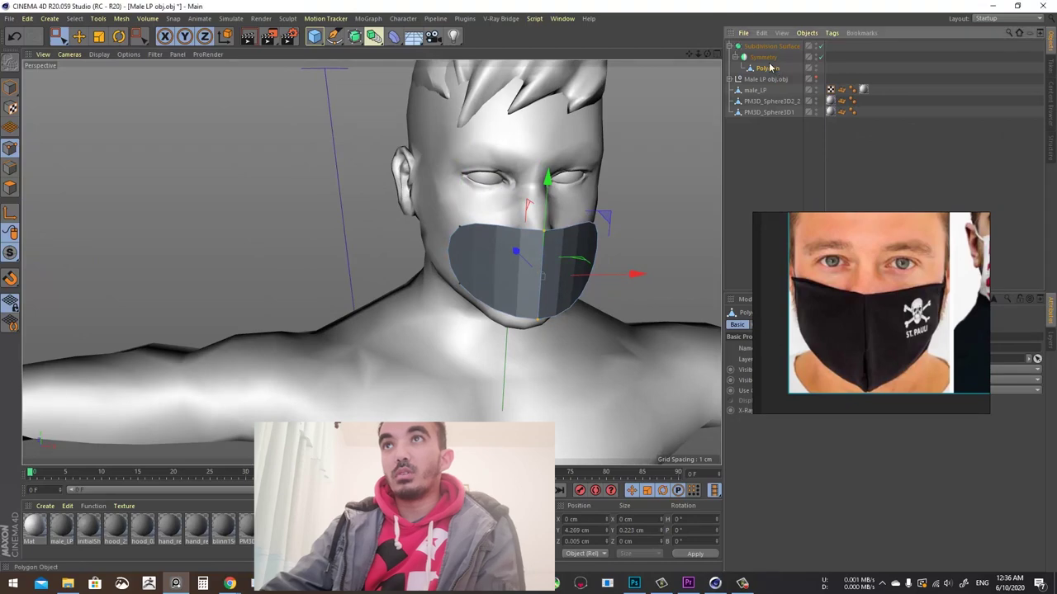
pyautogui.rightClick(769, 68)
pyautogui.rightClick(769, 68)
pyautogui.moveTo(837, 76)
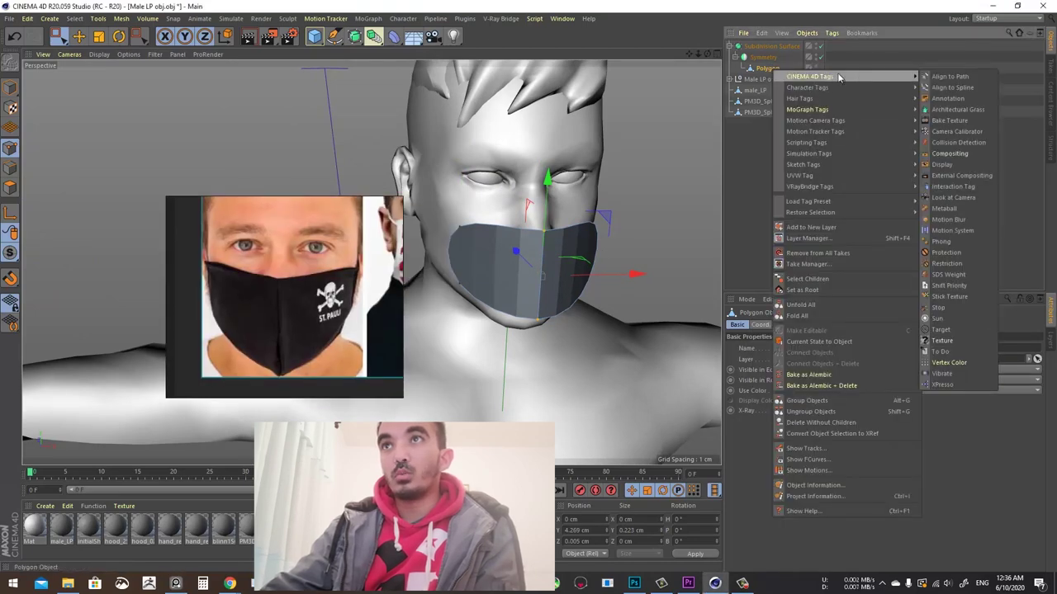
pyautogui.click(760, 73)
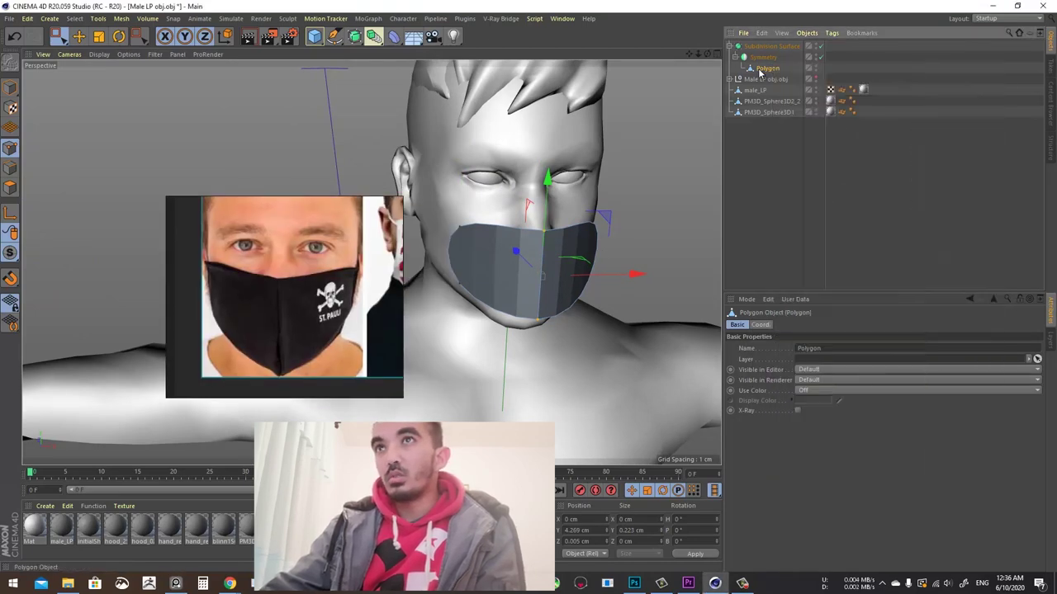
pyautogui.rightClick(759, 73)
pyautogui.moveTo(820, 78)
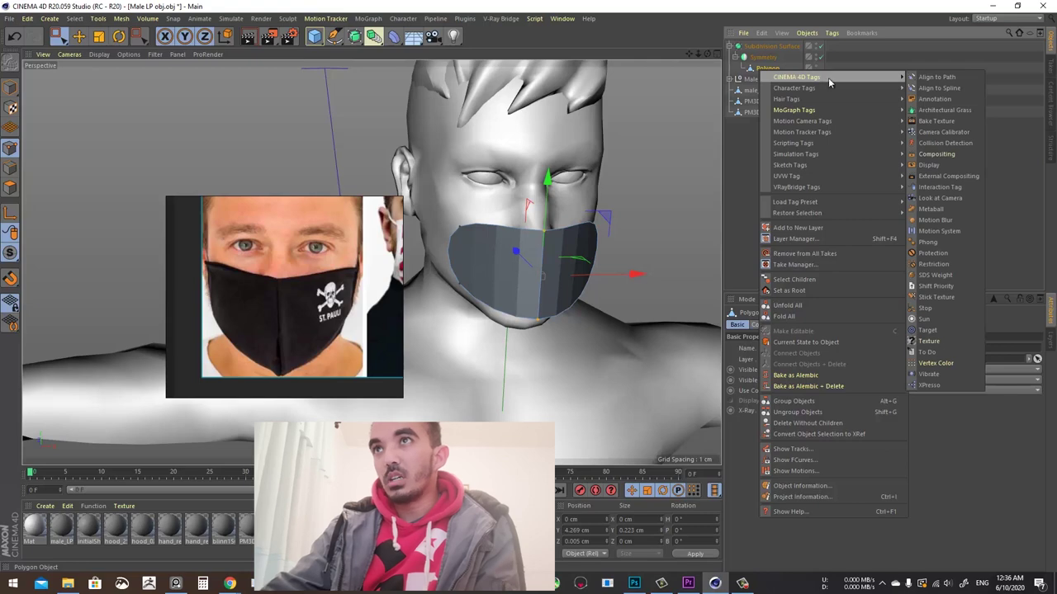
pyautogui.click(940, 242)
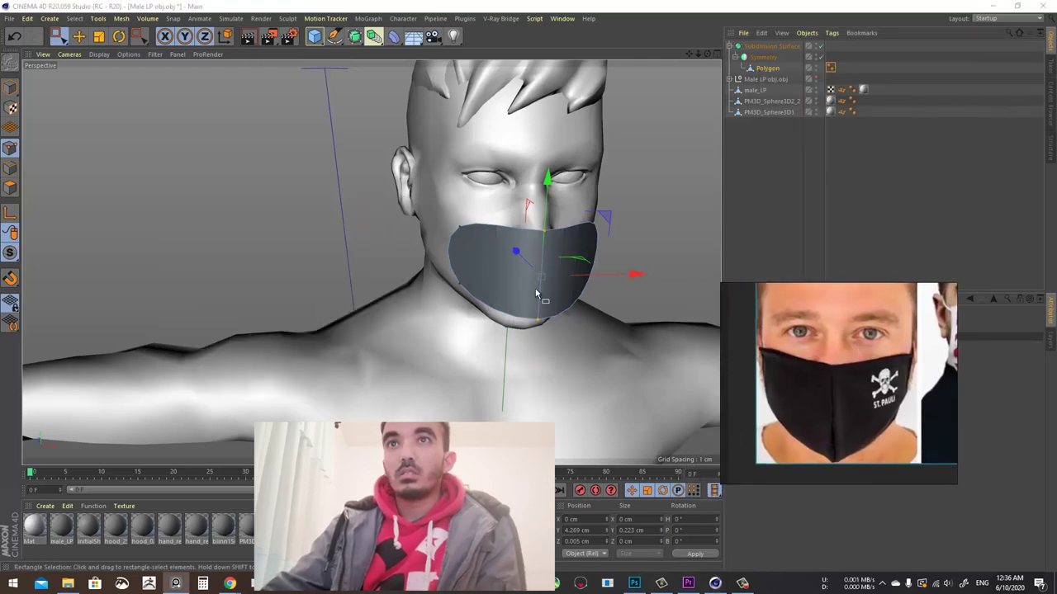
# Select the mask's upper points from the side and move them up and back toward the face
pyautogui.keyDown('alt'); pyautogui.moveTo(535, 293); pyautogui.dragTo(650, 305); pyautogui.keyUp('alt')
pyautogui.moveTo(373, 261); pyautogui.dragTo(371, 261)
pyautogui.keyDown('alt'); pyautogui.moveTo(484, 286); pyautogui.dragTo(490, 264); pyautogui.keyUp('alt')
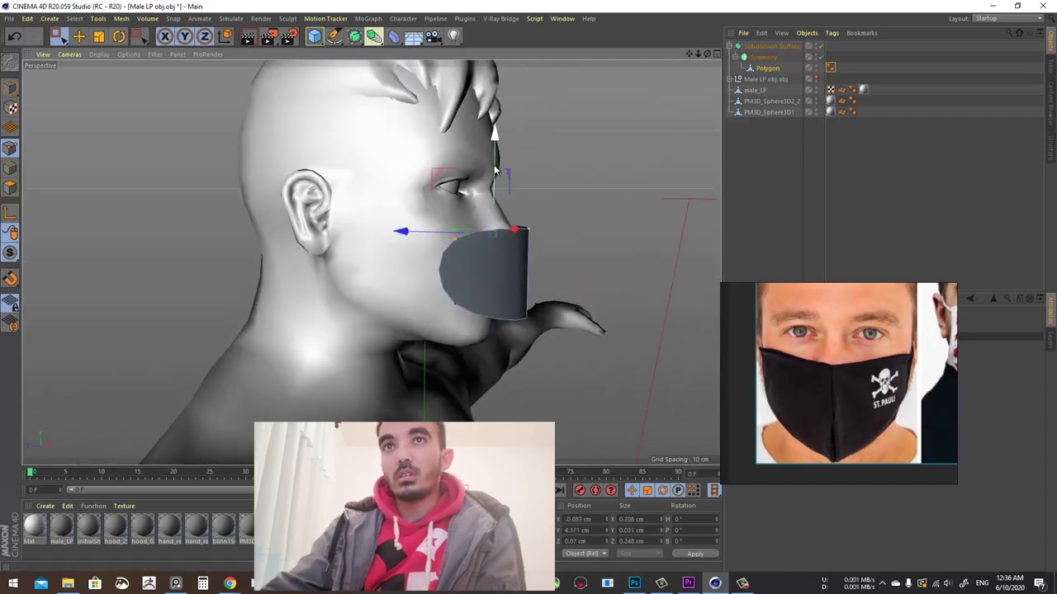
pyautogui.moveTo(497, 164); pyautogui.dragTo(414, 157)
# Cut a horizontal loop across the middle of the mask with Loop/Path Cut
pyautogui.rightClick(591, 191)
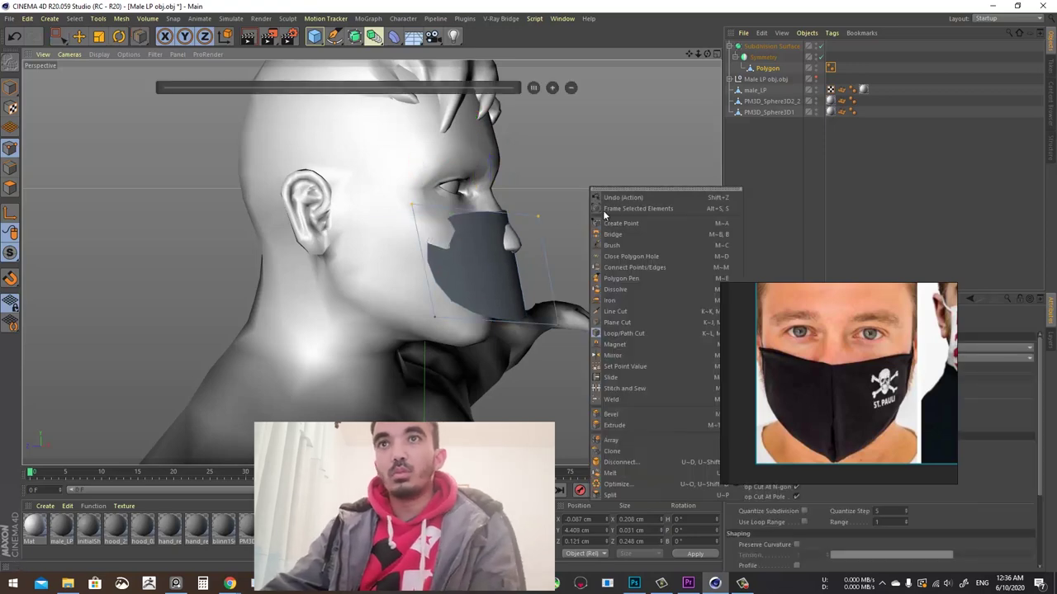
pyautogui.click(639, 333)
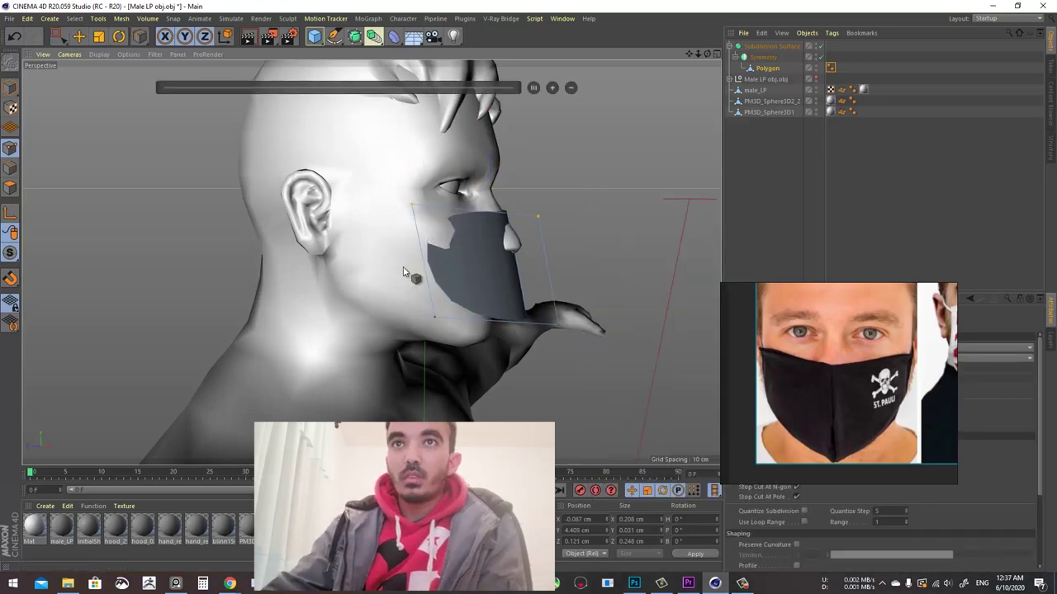
pyautogui.click(429, 260)
pyautogui.click(59, 36)
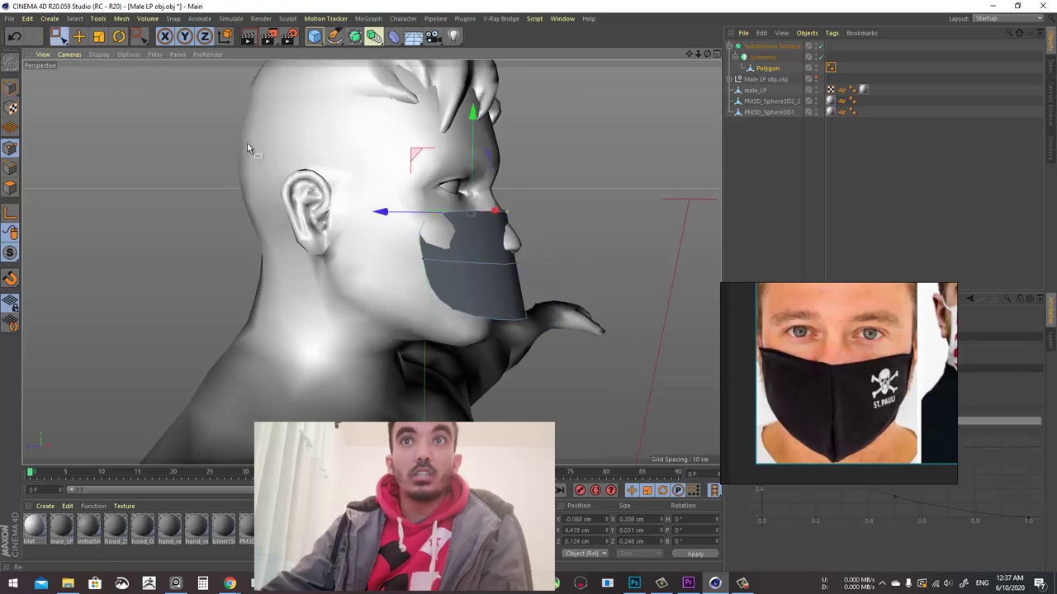
# Pull the middle centre point forward to round the mask's side profile, and lower the bottom points past the mouth toward the chin
pyautogui.moveTo(579, 243); pyautogui.dragTo(497, 262)
pyautogui.moveTo(582, 312); pyautogui.dragTo(489, 326)
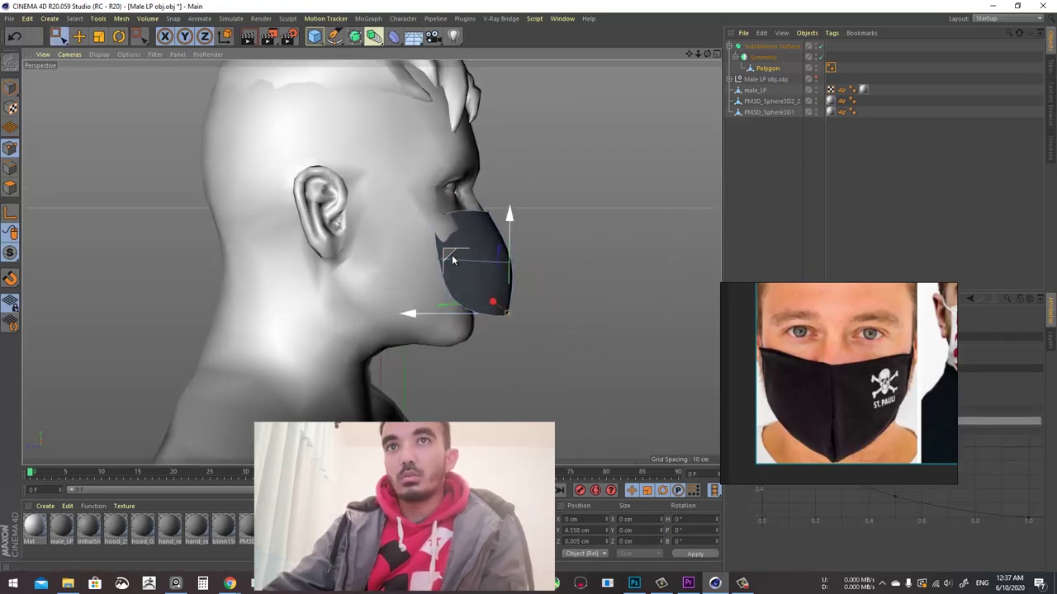
pyautogui.moveTo(452, 258); pyautogui.dragTo(411, 320)
pyautogui.hotkey('ctrl', 'z')
pyautogui.moveTo(544, 303); pyautogui.dragTo(263, 375)
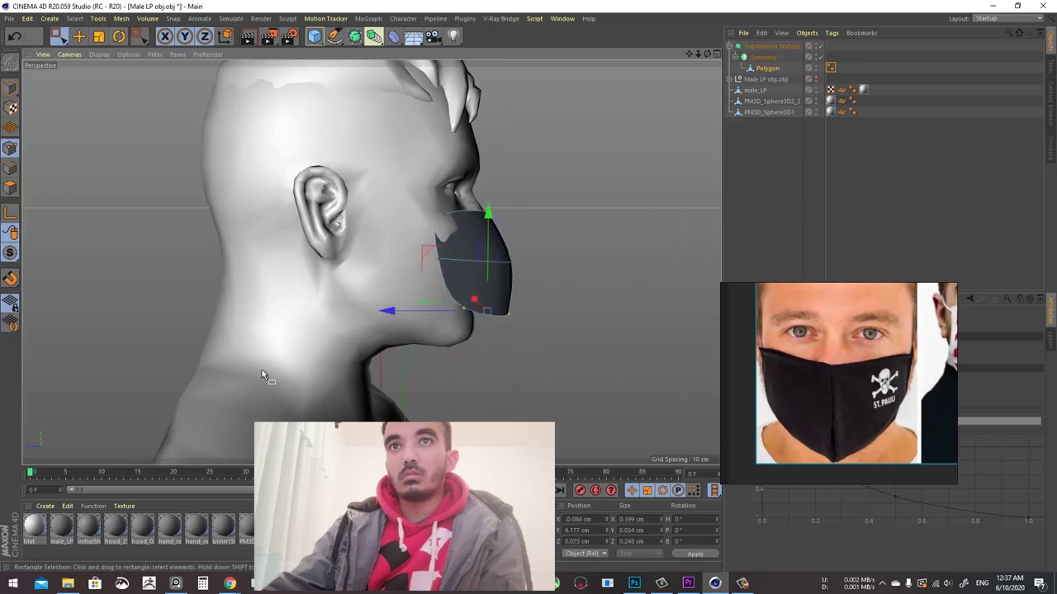
pyautogui.moveTo(430, 260); pyautogui.dragTo(403, 294)
# Adjust the mask's upper corner and middle outer points along the cheek so the side edge clears the face
pyautogui.click(447, 214)
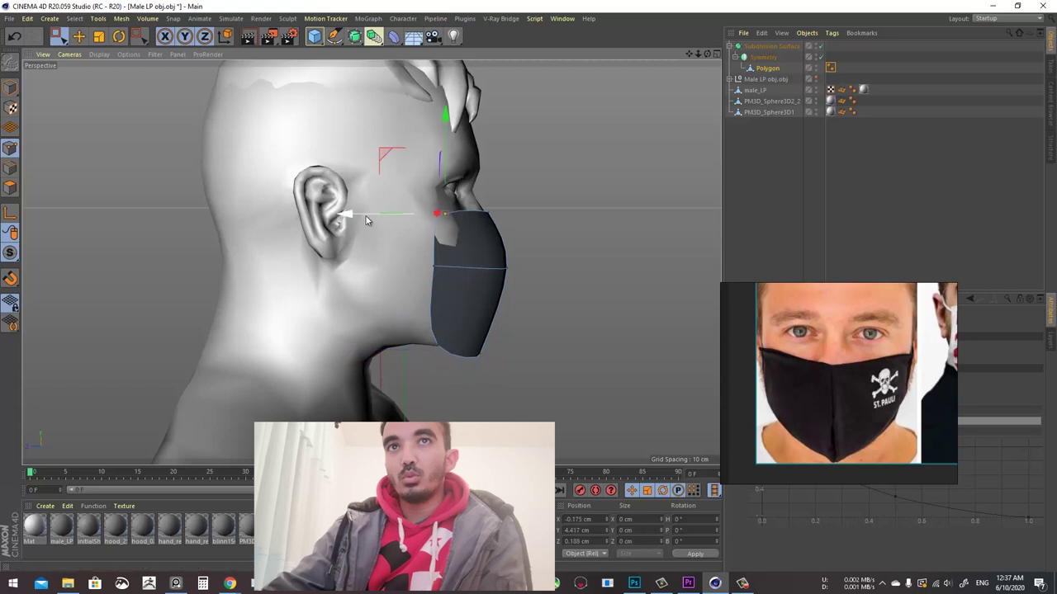
pyautogui.moveTo(366, 218); pyautogui.dragTo(370, 221)
pyautogui.moveTo(402, 287); pyautogui.dragTo(391, 298)
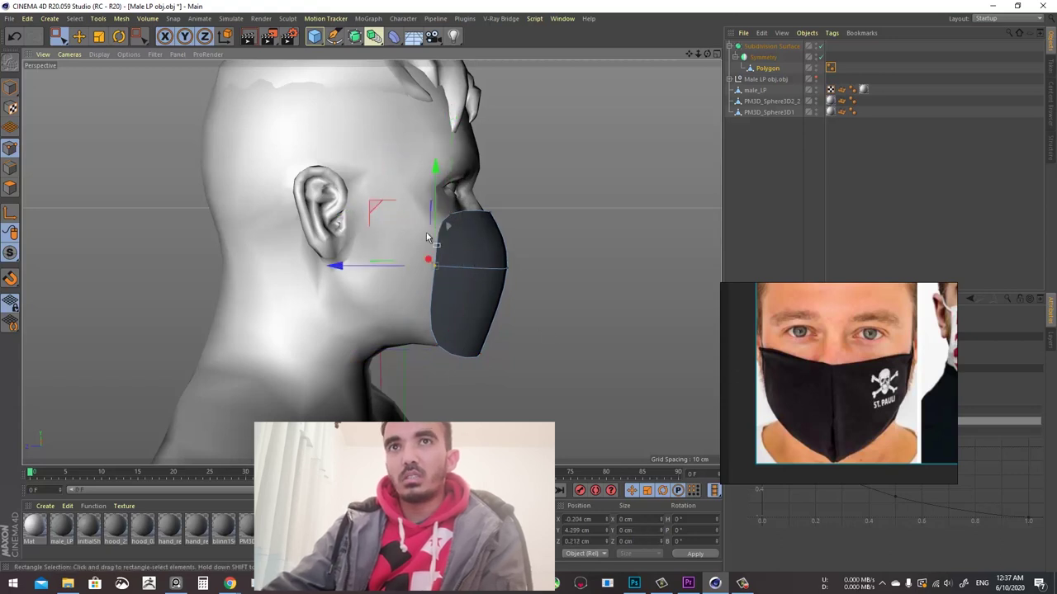
pyautogui.click(450, 213)
pyautogui.moveTo(400, 216); pyautogui.dragTo(397, 216)
pyautogui.keyDown('alt'); pyautogui.moveTo(396, 220); pyautogui.dragTo(353, 237); pyautogui.keyUp('alt')
# Lower the mask's top-centre and middle-centre points to shape the front over the nose
pyautogui.click(518, 219)
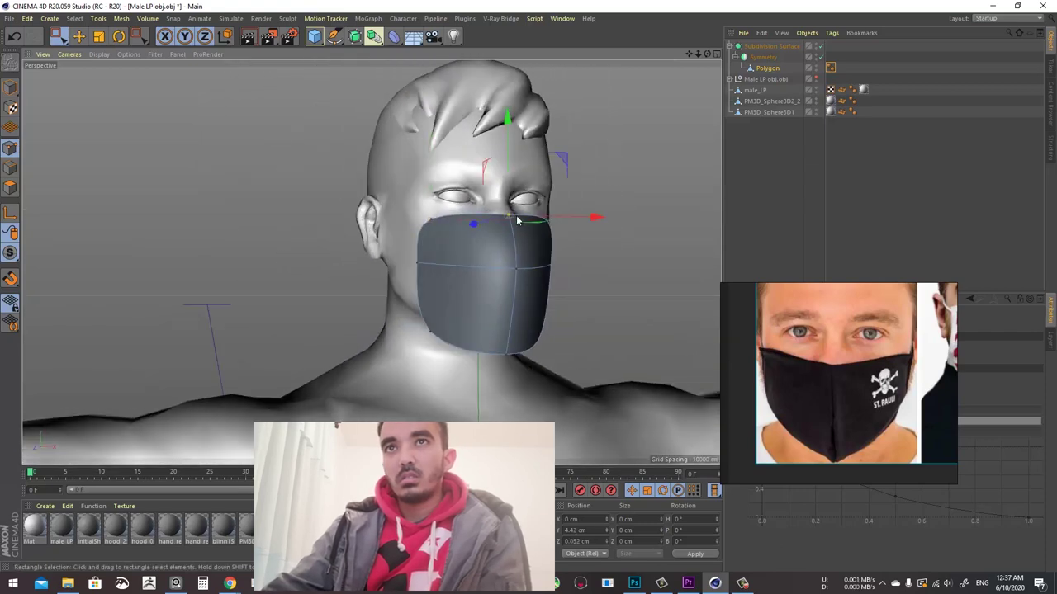
pyautogui.moveTo(479, 302); pyautogui.dragTo(478, 303)
pyautogui.moveTo(512, 177); pyautogui.dragTo(512, 184)
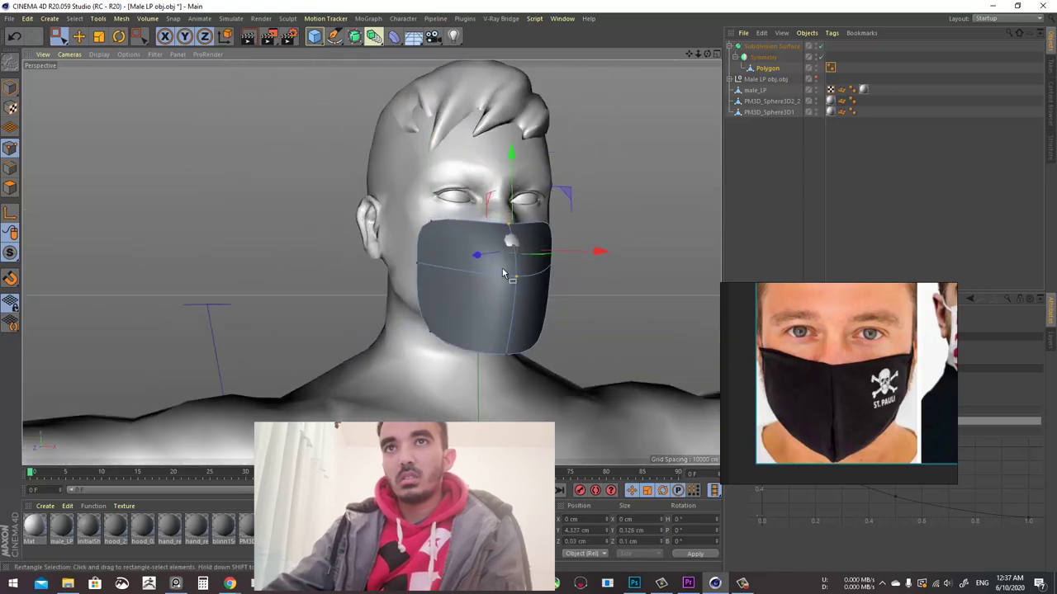
pyautogui.keyDown('alt'); pyautogui.moveTo(511, 250); pyautogui.dragTo(533, 203); pyautogui.keyUp('alt')
pyautogui.keyDown('alt'); pyautogui.moveTo(485, 255); pyautogui.dragTo(487, 159, button='middle'); pyautogui.keyUp('alt')
pyautogui.moveTo(514, 238); pyautogui.dragTo(467, 290)
pyautogui.keyDown('alt'); pyautogui.moveTo(477, 242); pyautogui.dragTo(515, 240); pyautogui.keyUp('alt')
pyautogui.moveTo(435, 204)
pyautogui.mouseDown()
pyautogui.moveTo(397, 203)
pyautogui.moveTo(424, 194)
pyautogui.mouseUp()
# Raise the mask's bottom row of points to the chin and shift it slightly forward
pyautogui.moveTo(507, 219); pyautogui.dragTo(360, 305)
pyautogui.moveTo(464, 196); pyautogui.dragTo(464, 170)
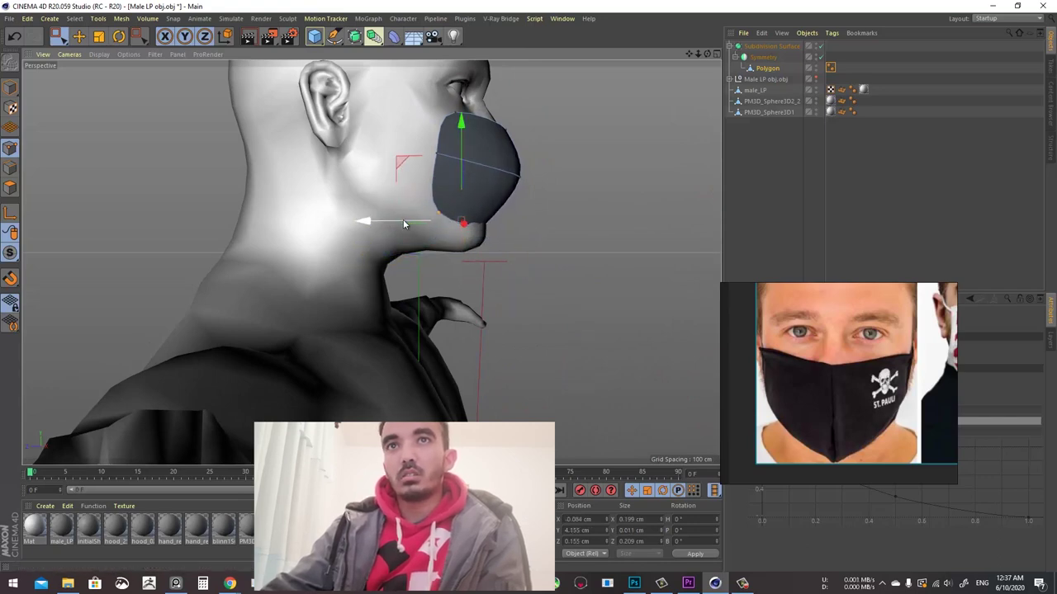
pyautogui.moveTo(403, 219); pyautogui.dragTo(413, 221)
# Select the mask's bottom edge and extrude it downward to add a new row of polygons below the chin
pyautogui.click(9, 167)
pyautogui.moveTo(532, 212); pyautogui.dragTo(370, 273)
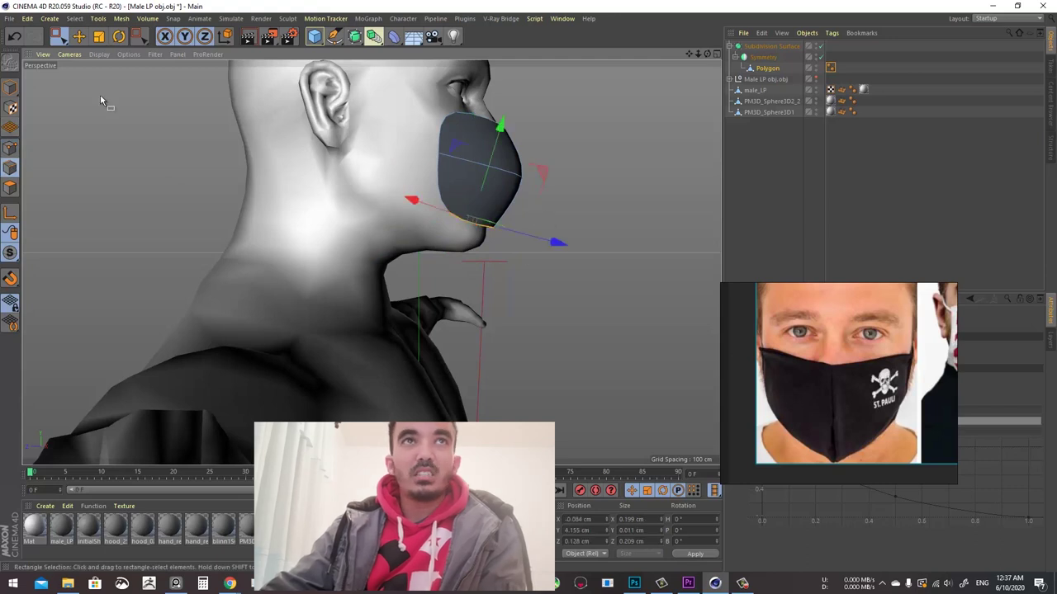
pyautogui.click(78, 37)
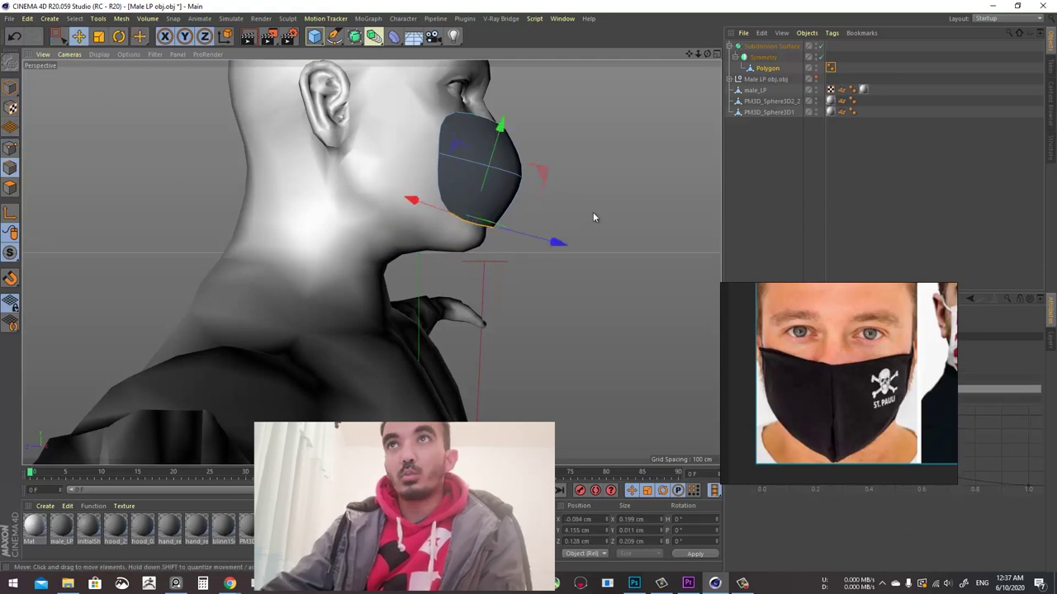
pyautogui.moveTo(538, 177); pyautogui.dragTo(518, 217)
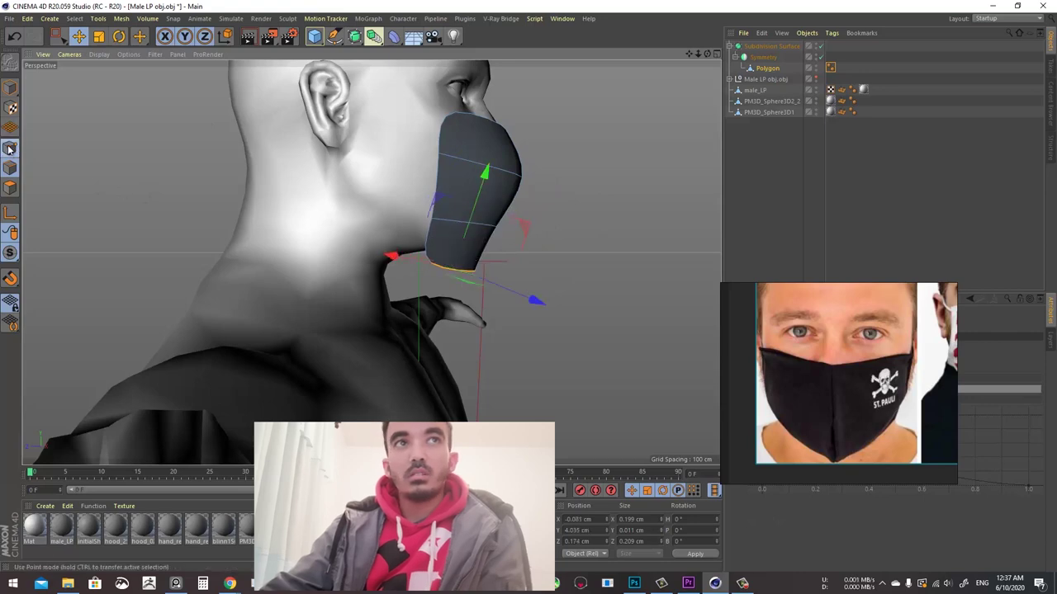
pyautogui.click(9, 149)
pyautogui.hotkey('ctrl', 'z')
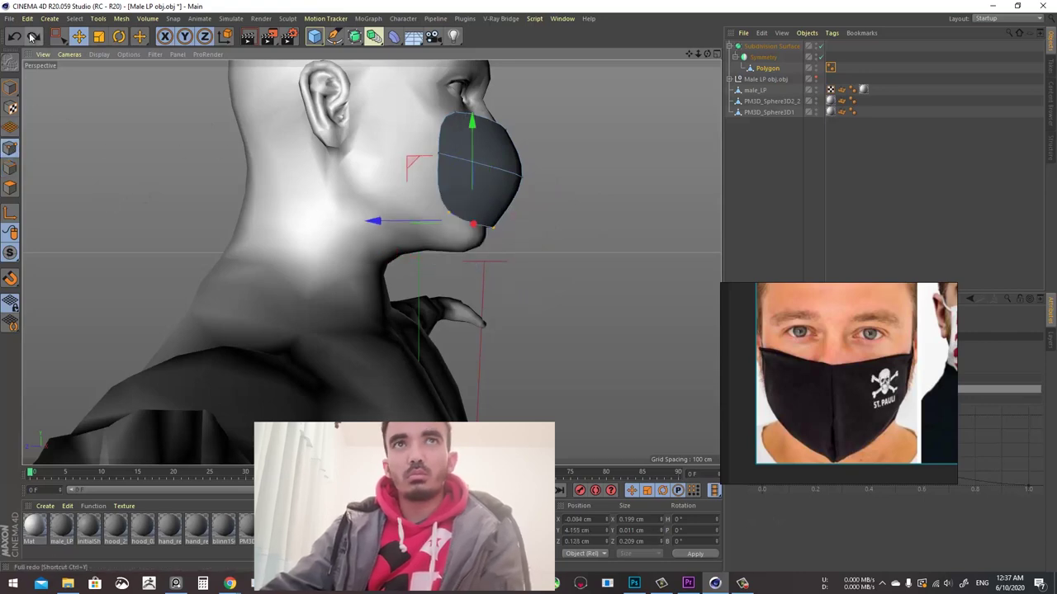
pyautogui.hotkey('ctrl', 'y')
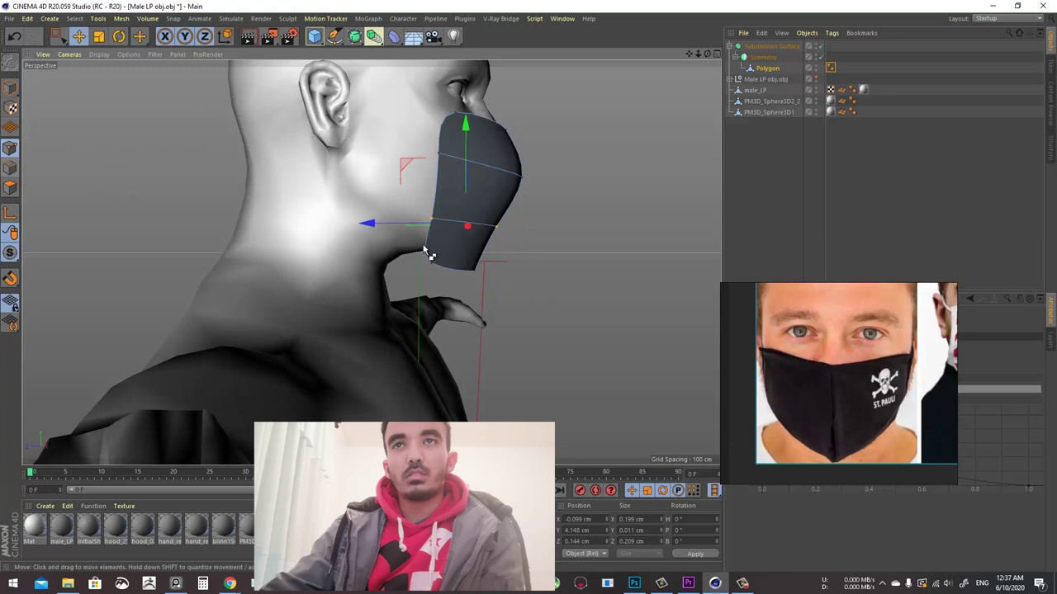
pyautogui.hotkey('ctrl', 'z')
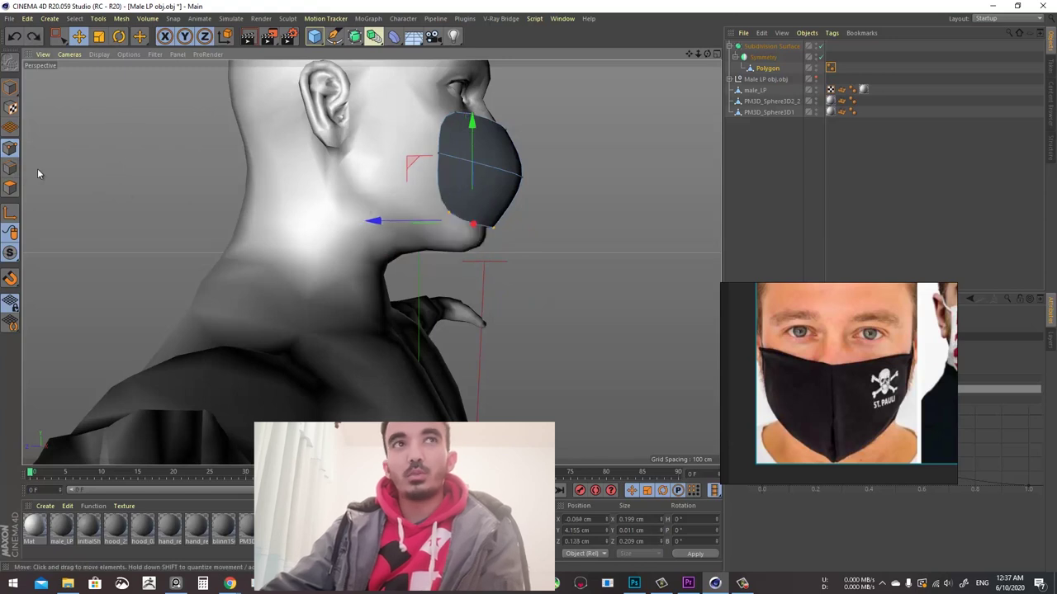
pyautogui.click(33, 35)
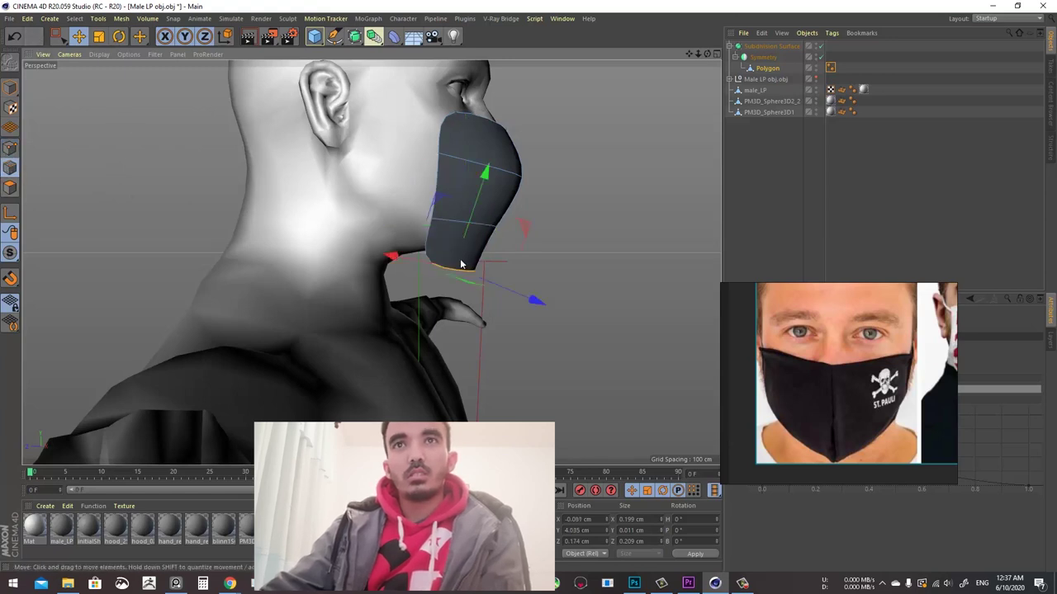
# Move the new bottom row of points back and up so the mask wraps beneath the chin
pyautogui.click(10, 147)
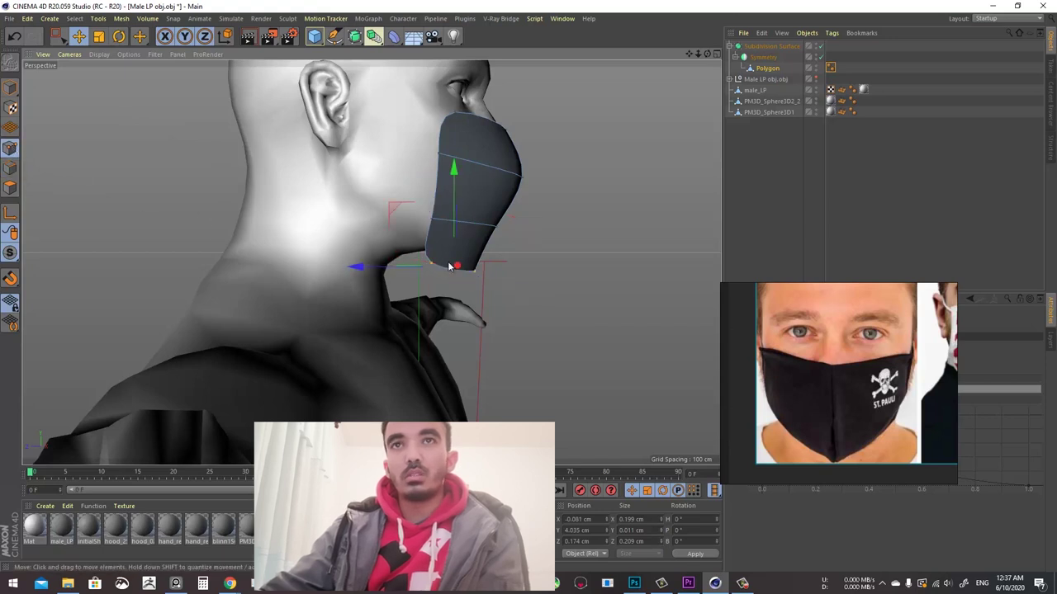
pyautogui.moveTo(388, 268); pyautogui.dragTo(363, 253)
pyautogui.moveTo(365, 211); pyautogui.dragTo(379, 233)
pyautogui.hotkey('ctrl', 'z')
# Move the row of points above the bottom edge forward and down to cover the chin, and adjust the lower outer points
pyautogui.press('space')
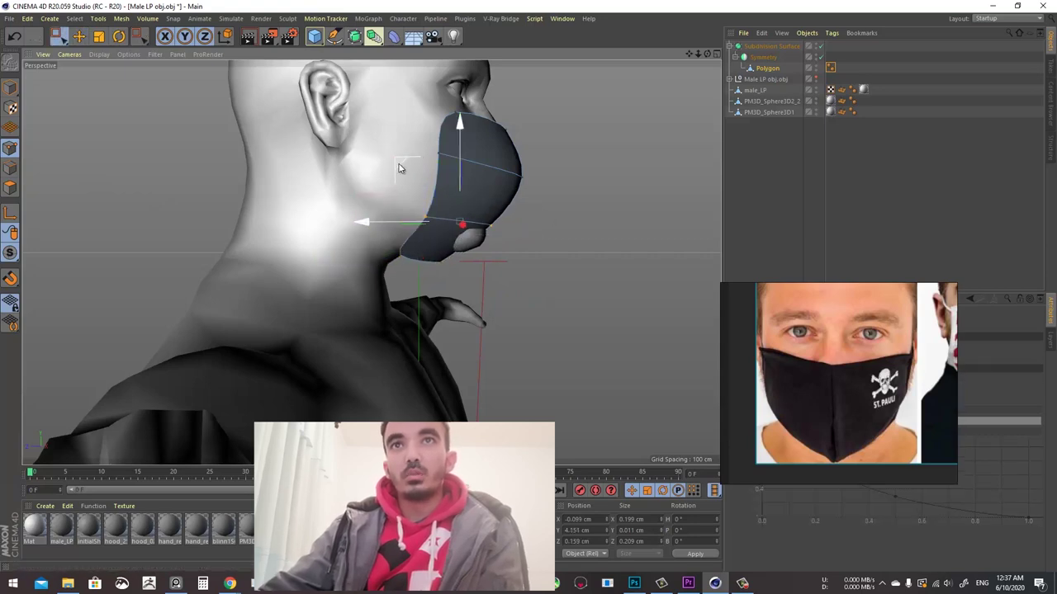
pyautogui.moveTo(400, 166); pyautogui.dragTo(419, 180)
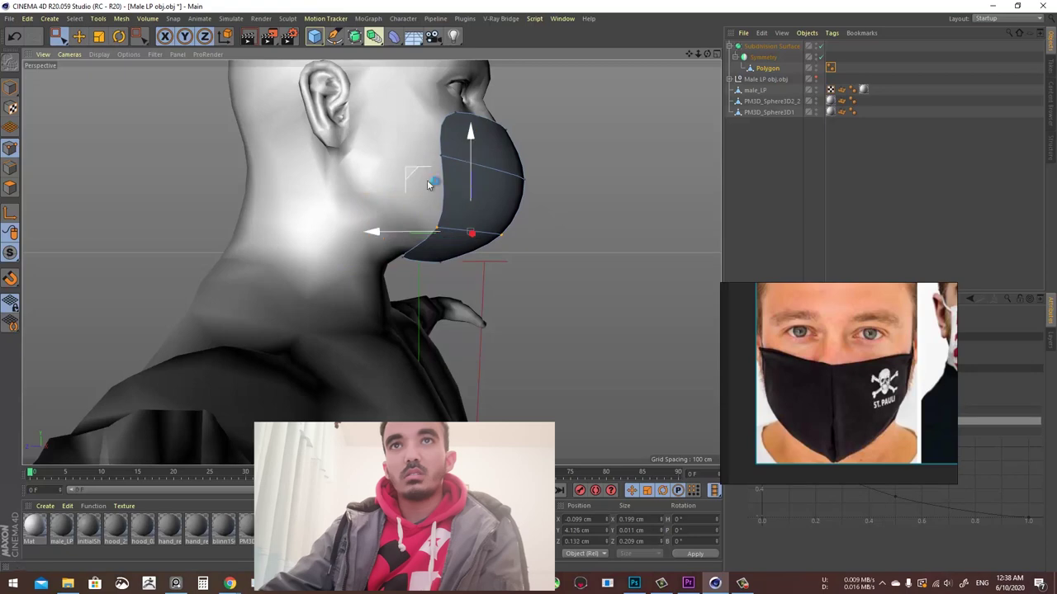
pyautogui.press('0')
pyautogui.click(430, 236)
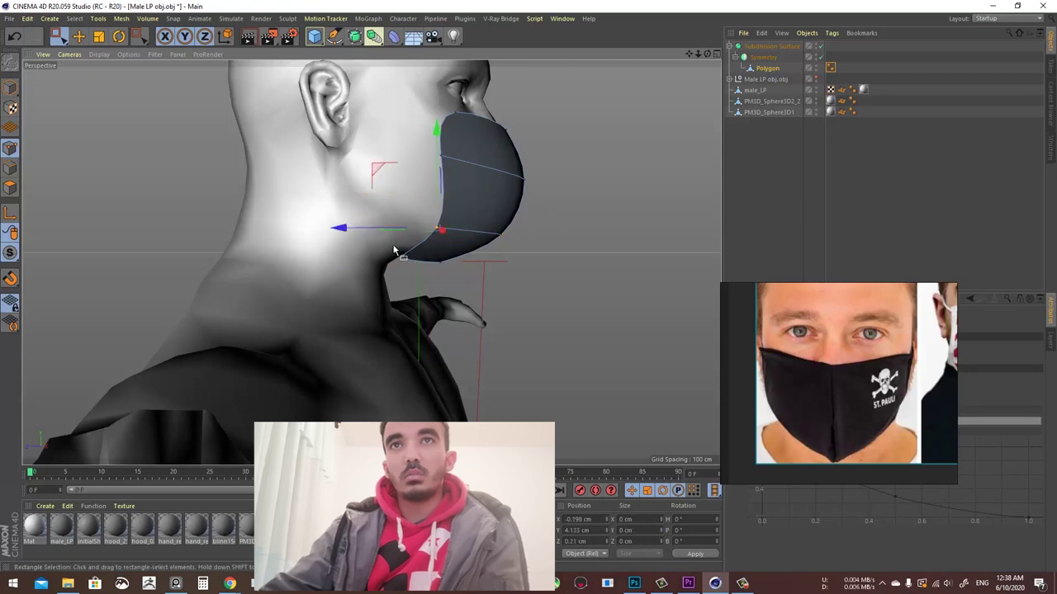
pyautogui.moveTo(407, 271); pyautogui.dragTo(404, 260)
# Move the mask's lower outer points inward so its sides taper toward the chin like the reference mask
pyautogui.keyDown('alt'); pyautogui.moveTo(429, 198); pyautogui.dragTo(331, 227); pyautogui.keyUp('alt')
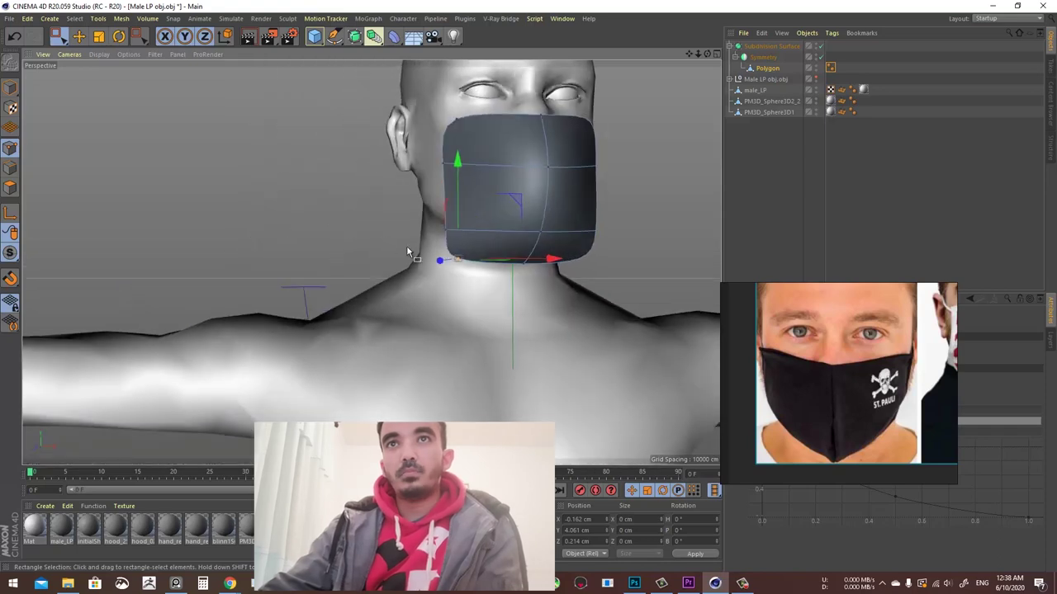
pyautogui.moveTo(484, 262); pyautogui.dragTo(634, 293)
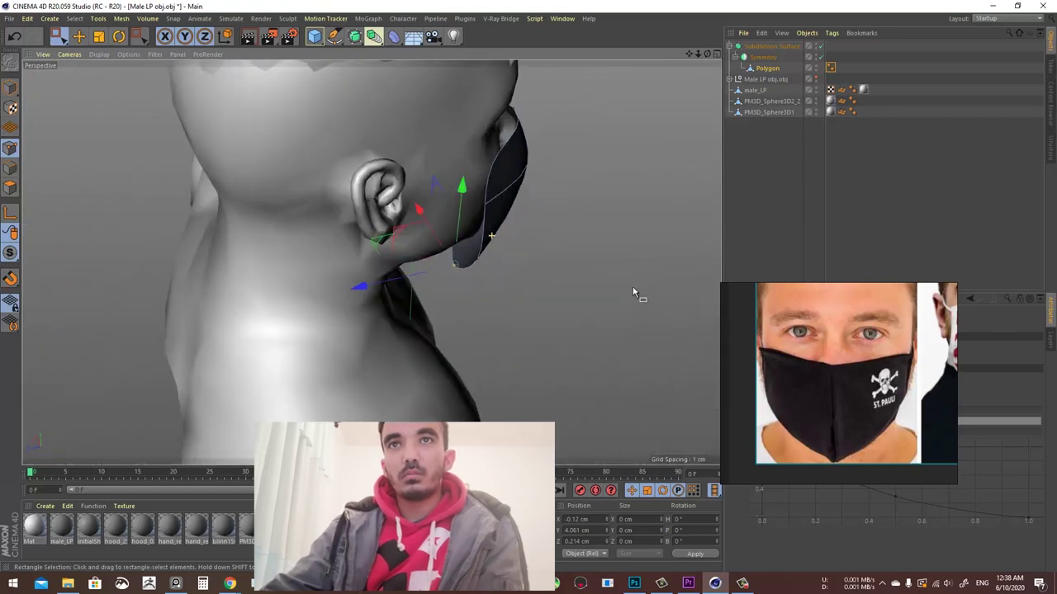
pyautogui.moveTo(440, 301); pyautogui.dragTo(439, 302)
pyautogui.moveTo(389, 241); pyautogui.dragTo(407, 196)
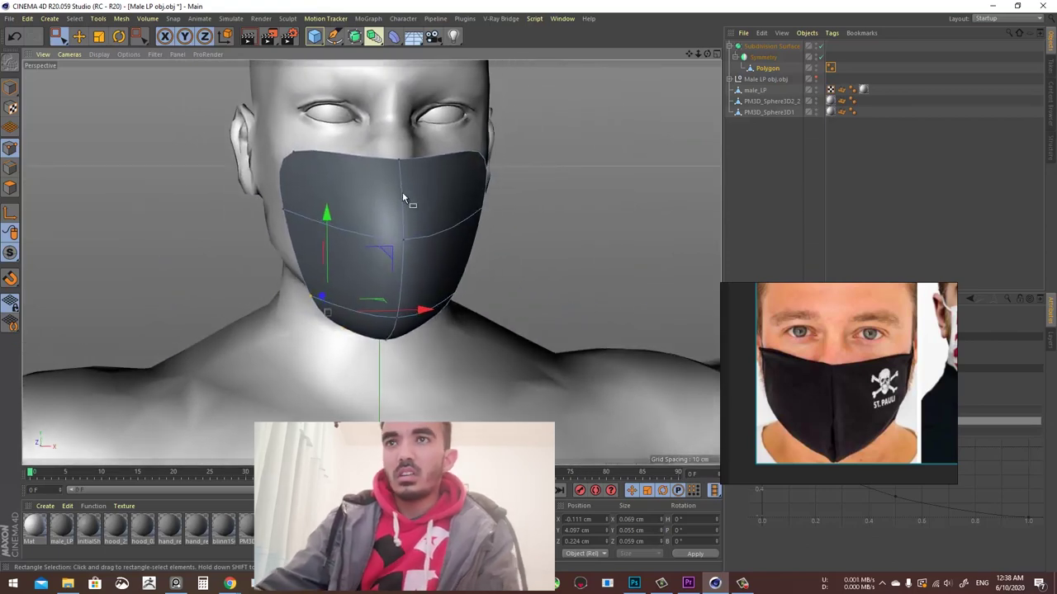
# Lower the mask's top-centre point to about 4.38 cm in Y so the upper edge dips over the nose
pyautogui.moveTo(460, 152); pyautogui.dragTo(385, 185)
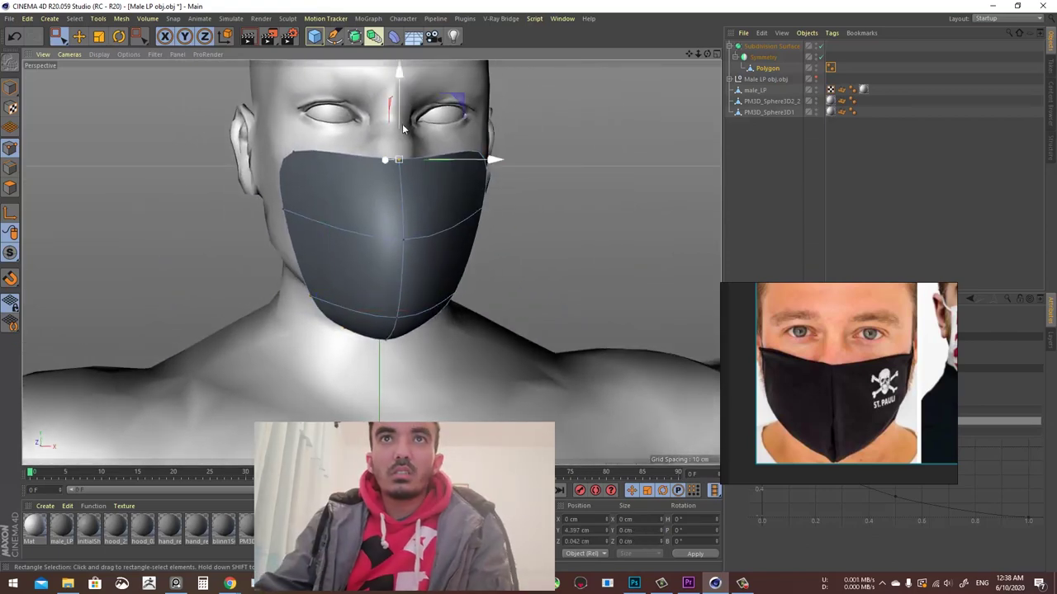
pyautogui.moveTo(400, 106); pyautogui.dragTo(398, 113)
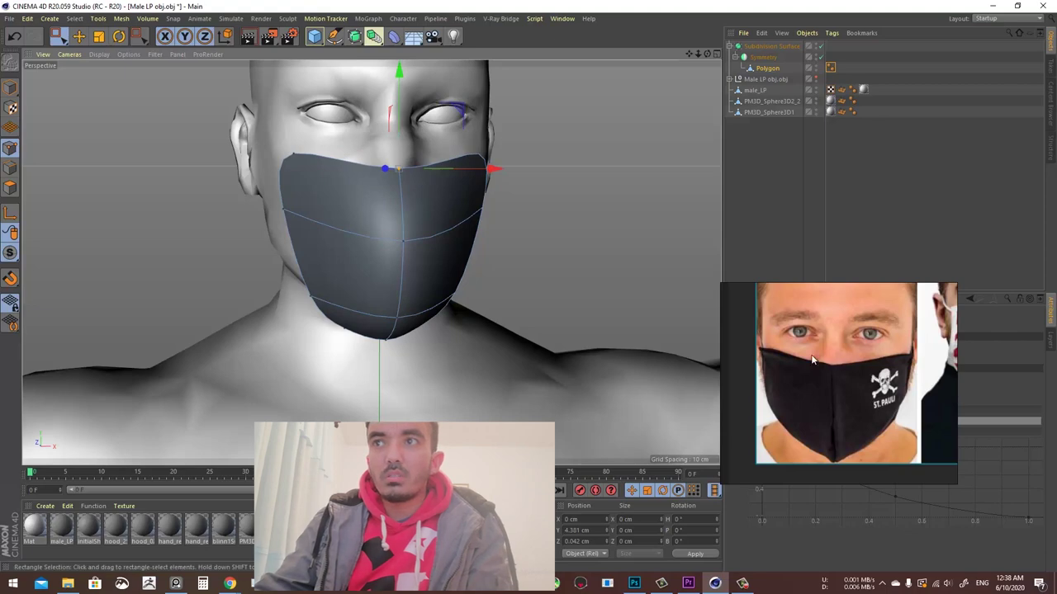
# Add a loop cut close to the mask's upper edge and another close to its lower edge
pyautogui.keyDown('alt'); pyautogui.moveTo(435, 286); pyautogui.dragTo(447, 221); pyautogui.keyUp('alt')
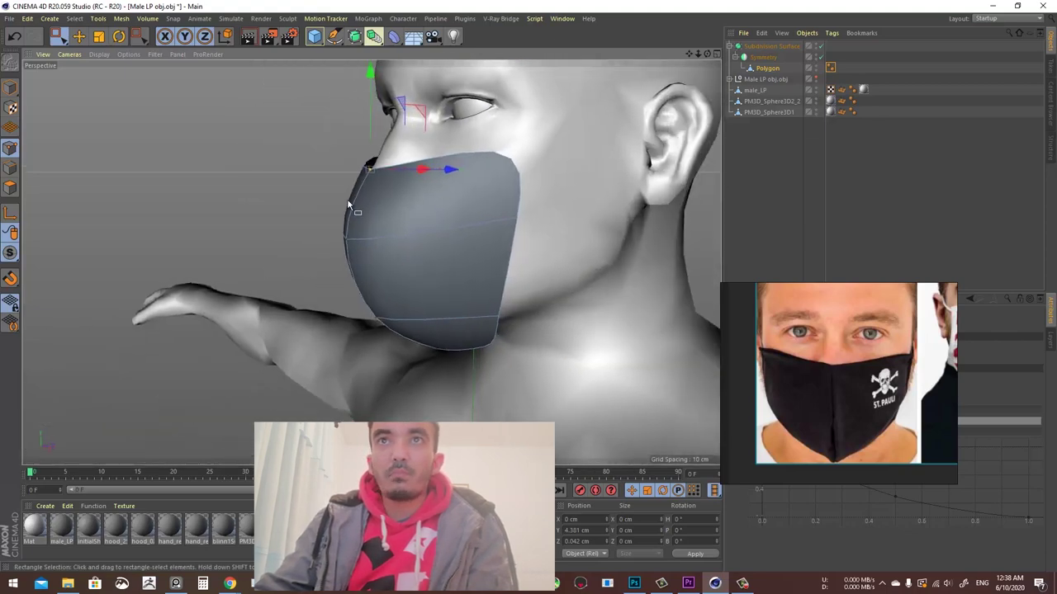
pyautogui.press('k')
pyautogui.press('l')
pyautogui.keyDown('alt'); pyautogui.moveTo(644, 202); pyautogui.dragTo(189, 179); pyautogui.keyUp('alt')
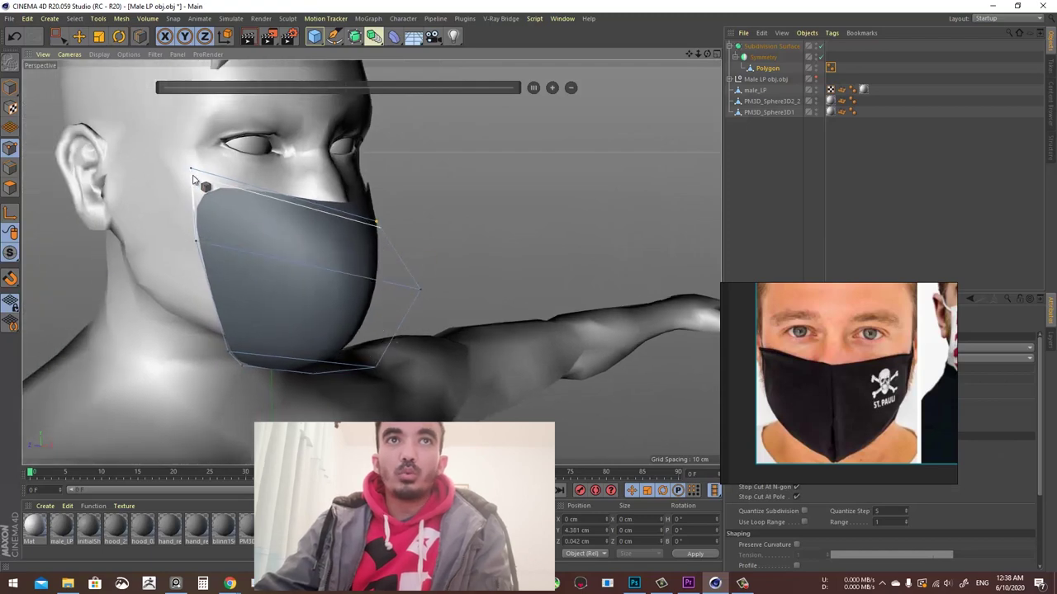
pyautogui.rightClick(477, 168)
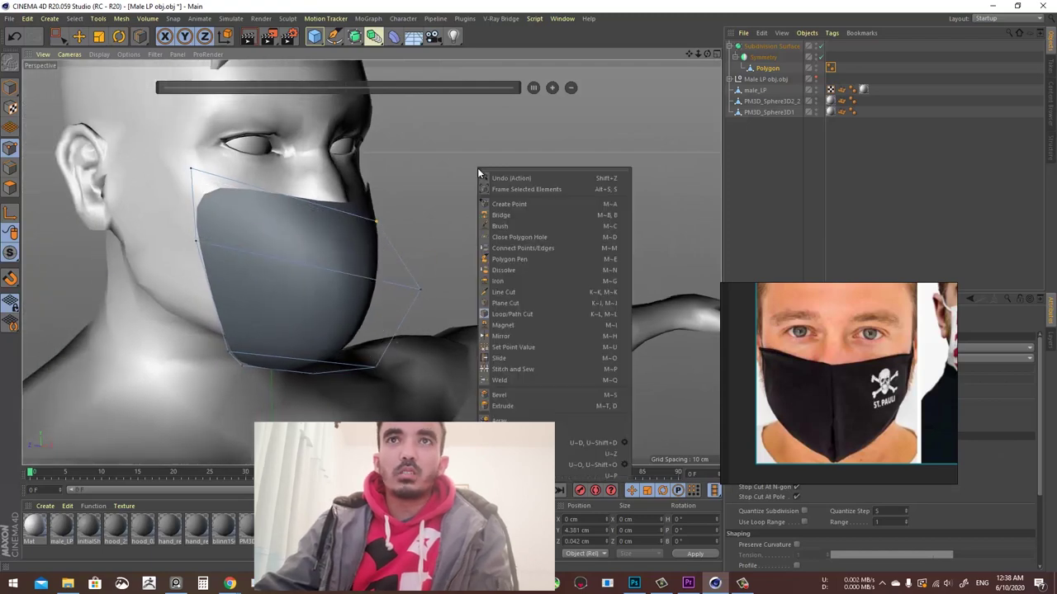
pyautogui.click(525, 315)
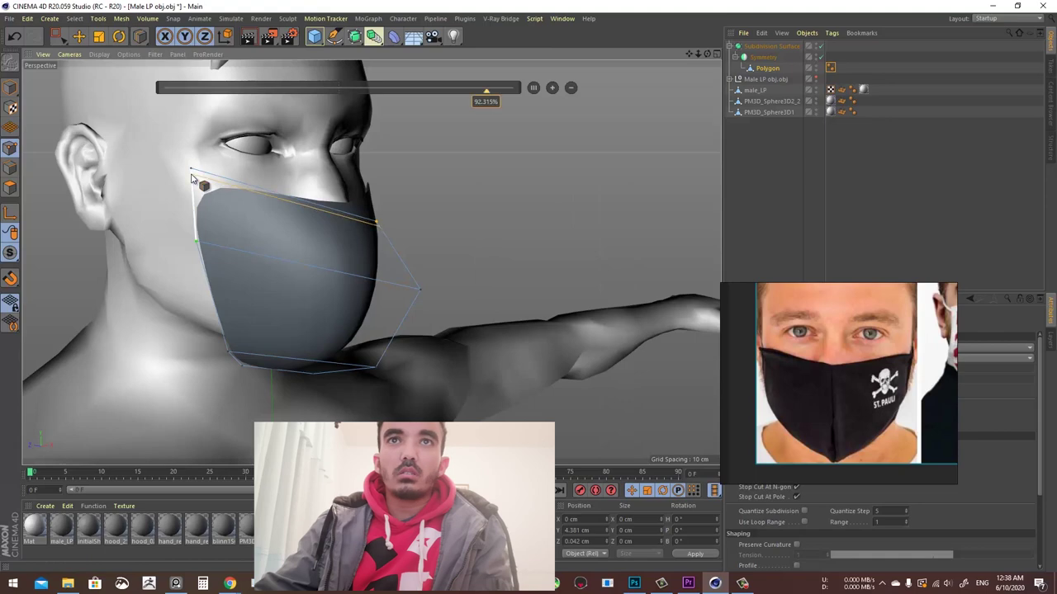
pyautogui.click(191, 176)
pyautogui.keyDown('alt'); pyautogui.moveTo(240, 364); pyautogui.dragTo(277, 302); pyautogui.keyUp('alt')
pyautogui.keyDown('alt'); pyautogui.moveTo(249, 374); pyautogui.dragTo(255, 312); pyautogui.keyUp('alt')
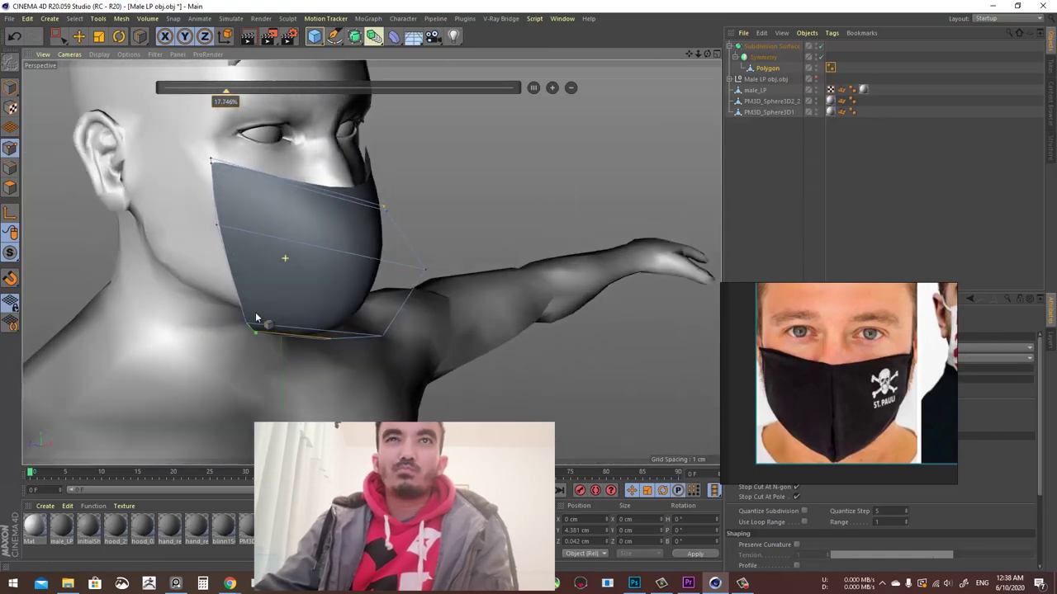
# Select all of the mask's polygons and try extruding them to give the mask thickness
pyautogui.click(79, 37)
pyautogui.click(10, 187)
pyautogui.hotkey('ctrl', 'a')
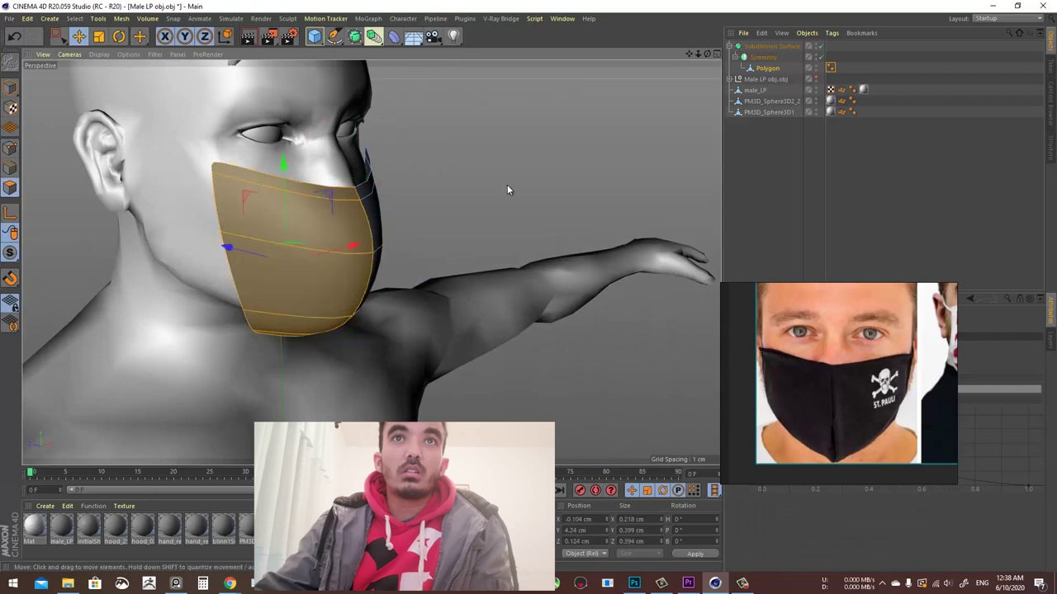
pyautogui.rightClick(508, 187)
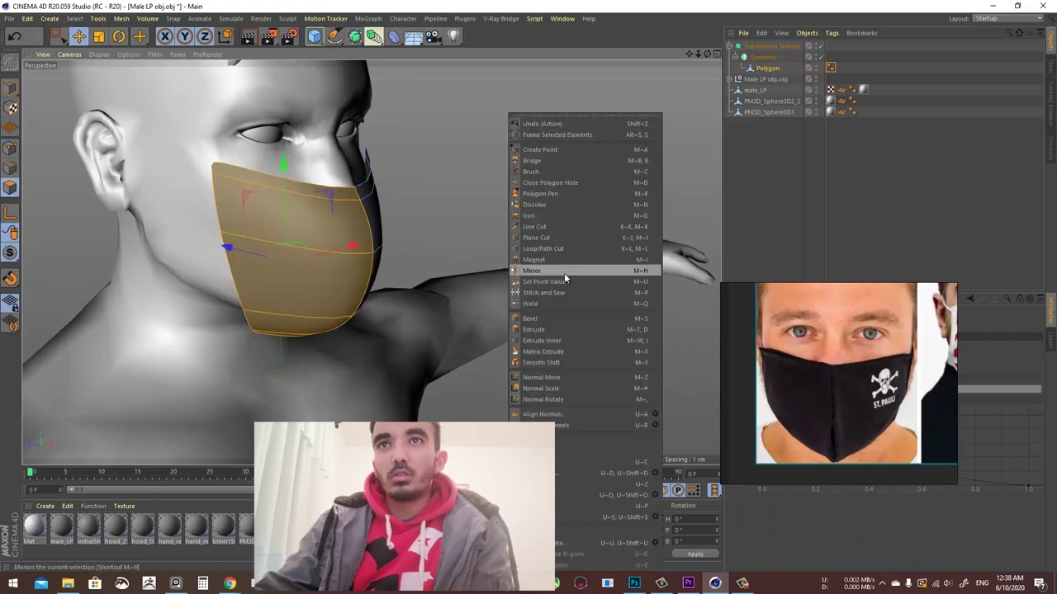
pyautogui.click(546, 328)
pyautogui.keyDown('alt'); pyautogui.moveTo(548, 326); pyautogui.dragTo(282, 226); pyautogui.keyUp('alt')
pyautogui.moveTo(527, 286); pyautogui.dragTo(529, 286)
pyautogui.hotkey('ctrl', 'z')
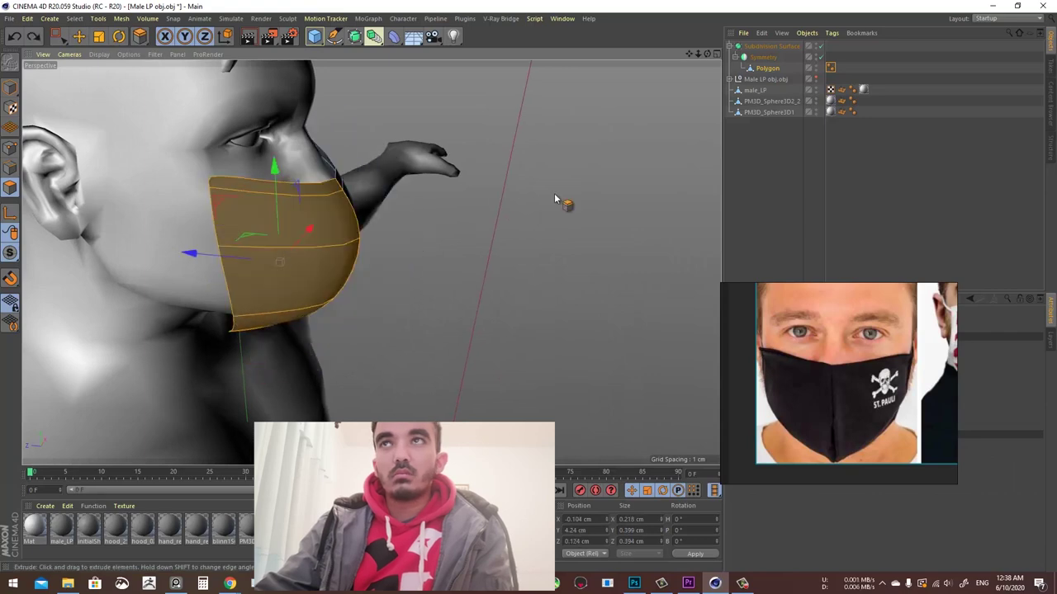
# Take the Polygon object out of the Symmetry hierarchy and try extruding its selected faces
pyautogui.moveTo(766, 68); pyautogui.dragTo(738, 167)
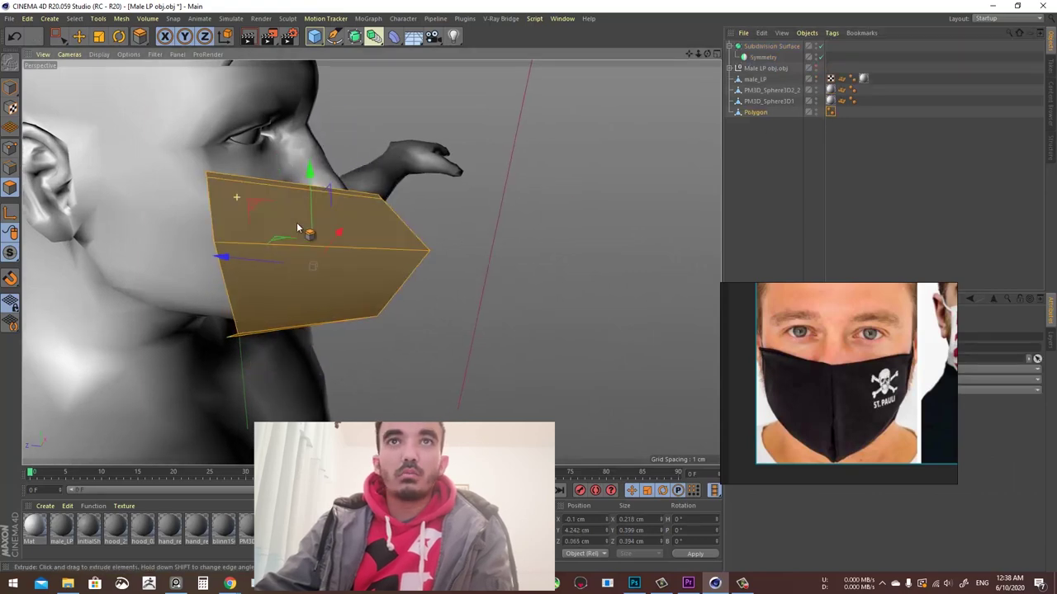
pyautogui.keyDown('alt'); pyautogui.moveTo(297, 225); pyautogui.dragTo(531, 292); pyautogui.keyUp('alt')
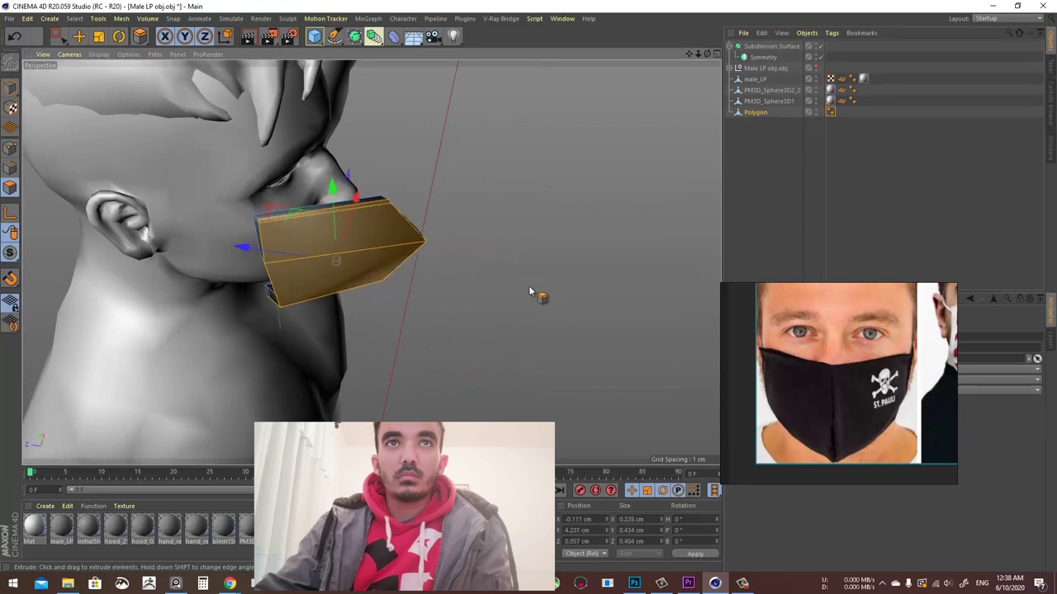
pyautogui.moveTo(923, 286); pyautogui.dragTo(581, 336, button='right')
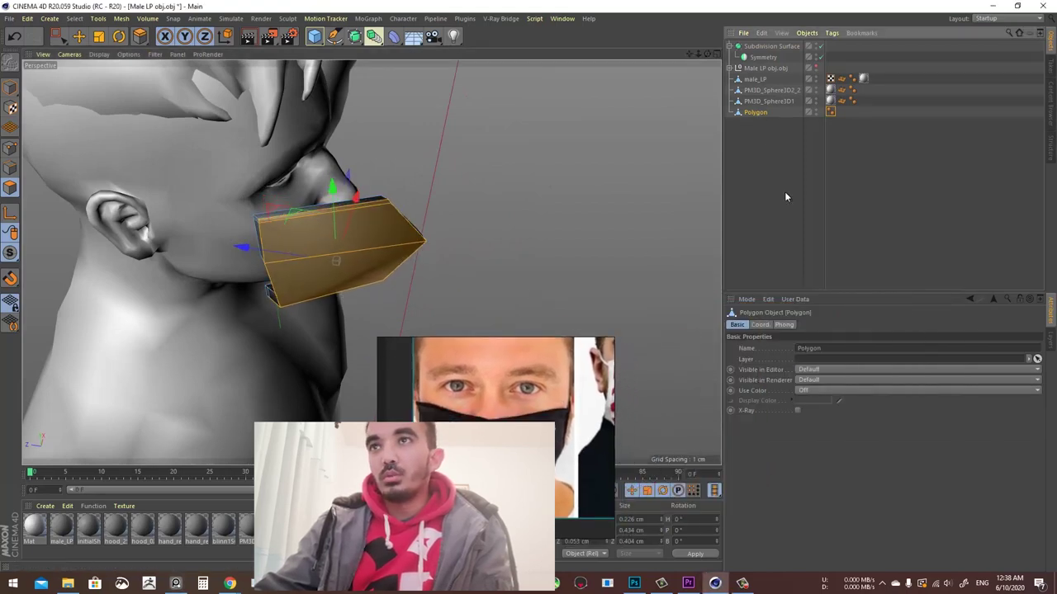
pyautogui.hotkey('ctrl', 'z')
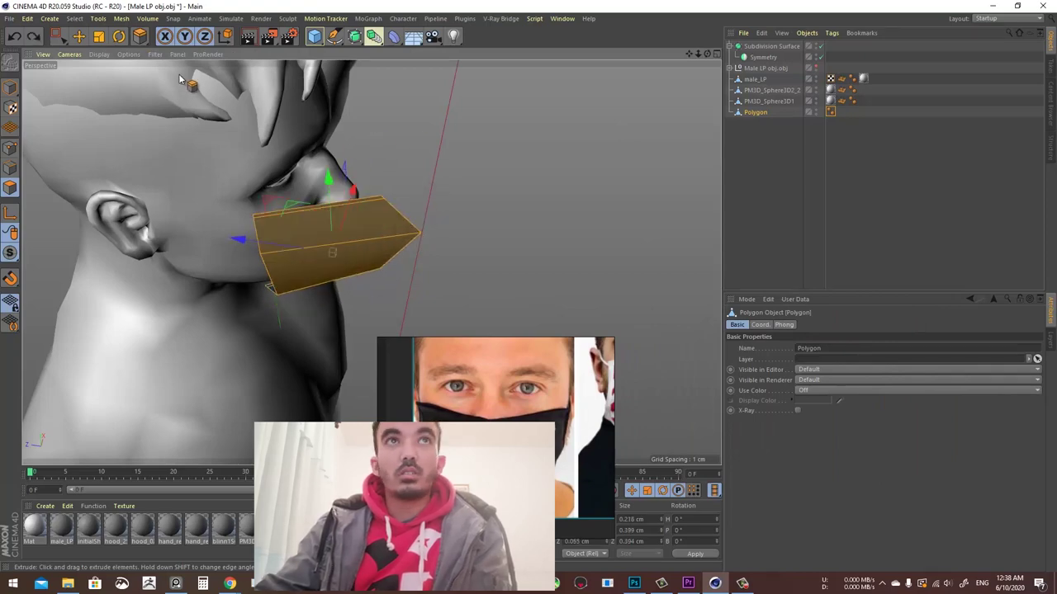
# Extrude the selected mask faces with an offset of 0.02 cm, a subdivision of 1 and caps created
pyautogui.click(144, 38)
pyautogui.scroll(3, 380, 230)
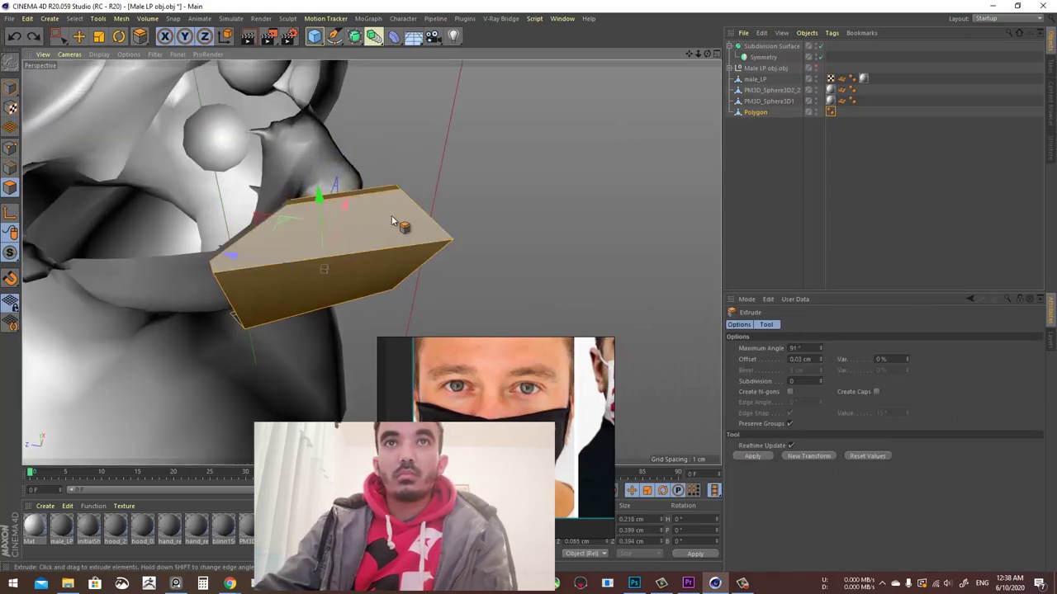
pyautogui.moveTo(398, 222); pyautogui.dragTo(529, 286)
pyautogui.keyDown('alt'); pyautogui.moveTo(451, 204); pyautogui.dragTo(661, 346); pyautogui.keyUp('alt')
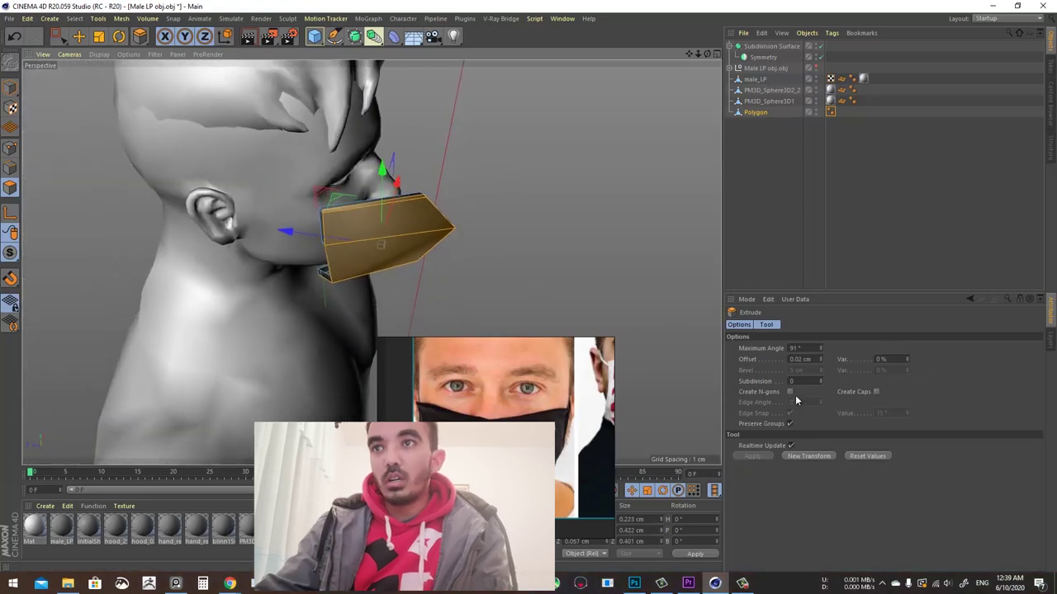
pyautogui.click(820, 379)
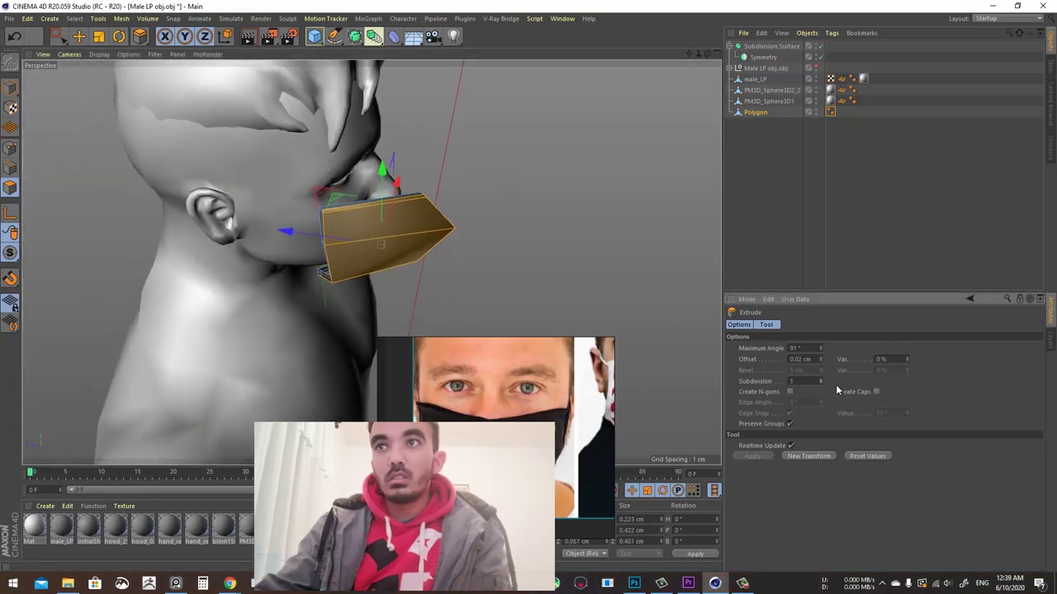
pyautogui.click(875, 392)
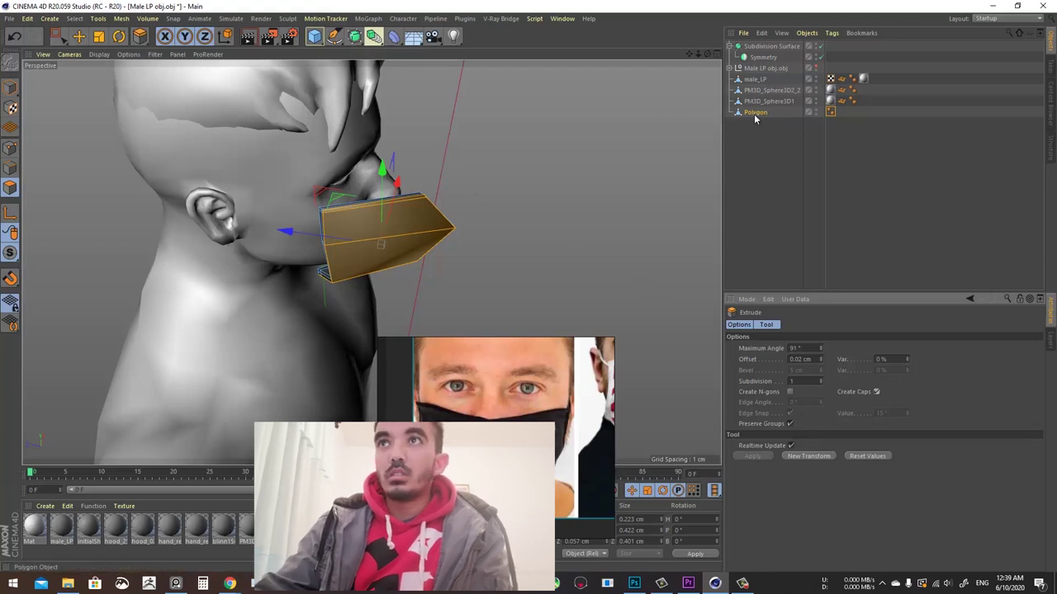
# Put the Polygon object back under Symmetry and disable the Subdivision Surface
pyautogui.moveTo(753, 119); pyautogui.dragTo(761, 63)
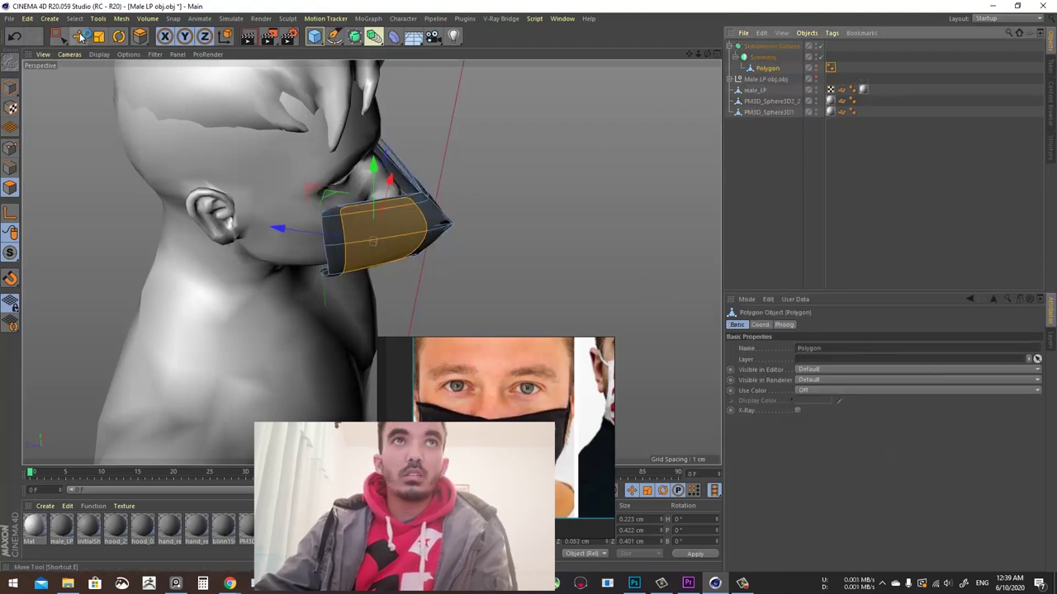
pyautogui.click(80, 37)
pyautogui.click(59, 37)
pyautogui.click(93, 71)
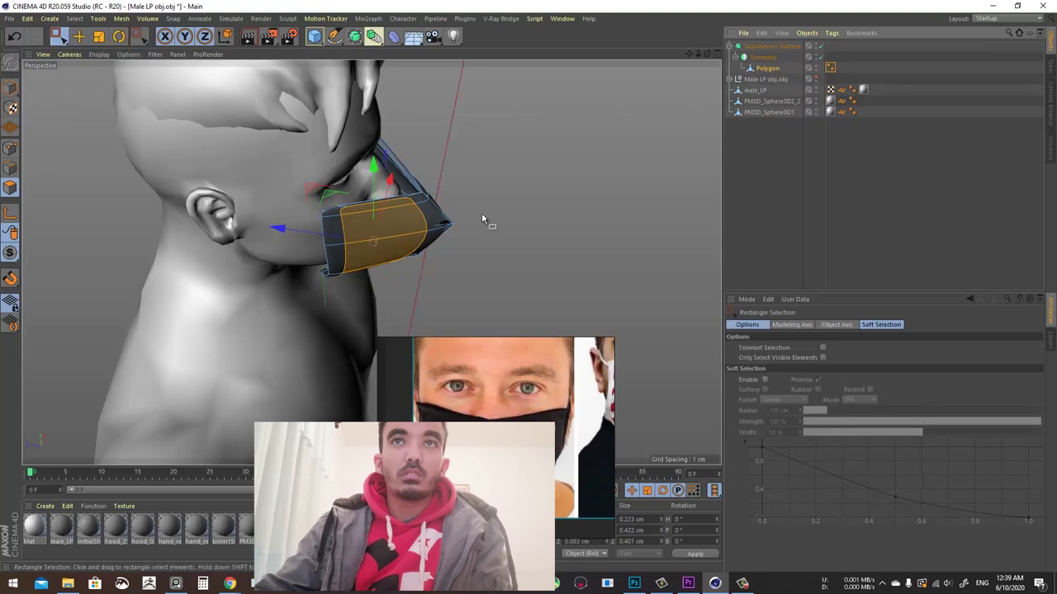
pyautogui.keyDown('alt'); pyautogui.moveTo(483, 219); pyautogui.dragTo(298, 130); pyautogui.keyUp('alt')
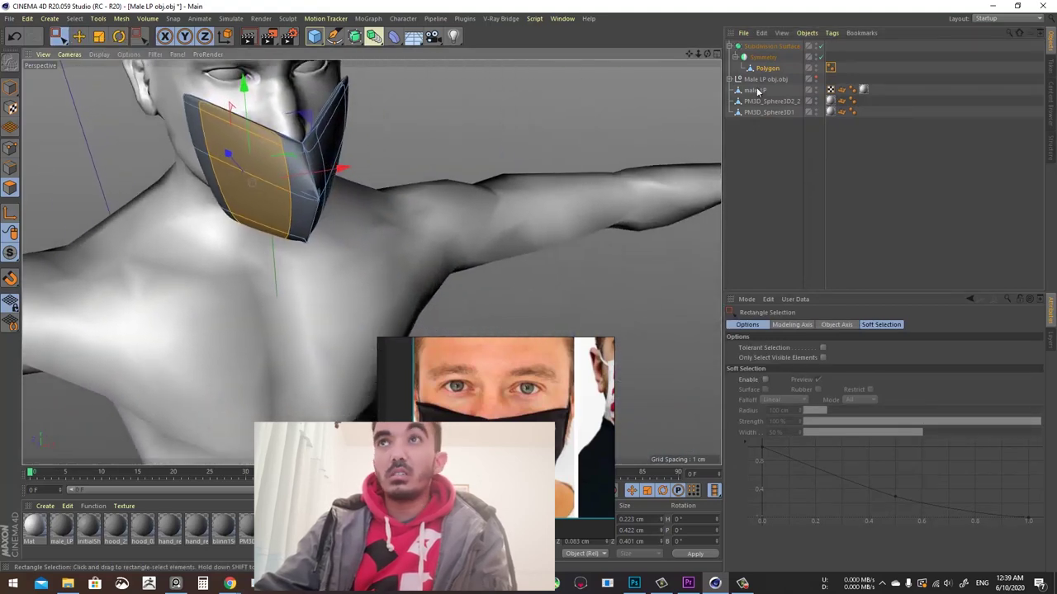
pyautogui.click(820, 48)
# Delete the extruded side faces along the mask's centre seam
pyautogui.keyDown('alt'); pyautogui.moveTo(370, 259); pyautogui.dragTo(268, 281); pyautogui.keyUp('alt')
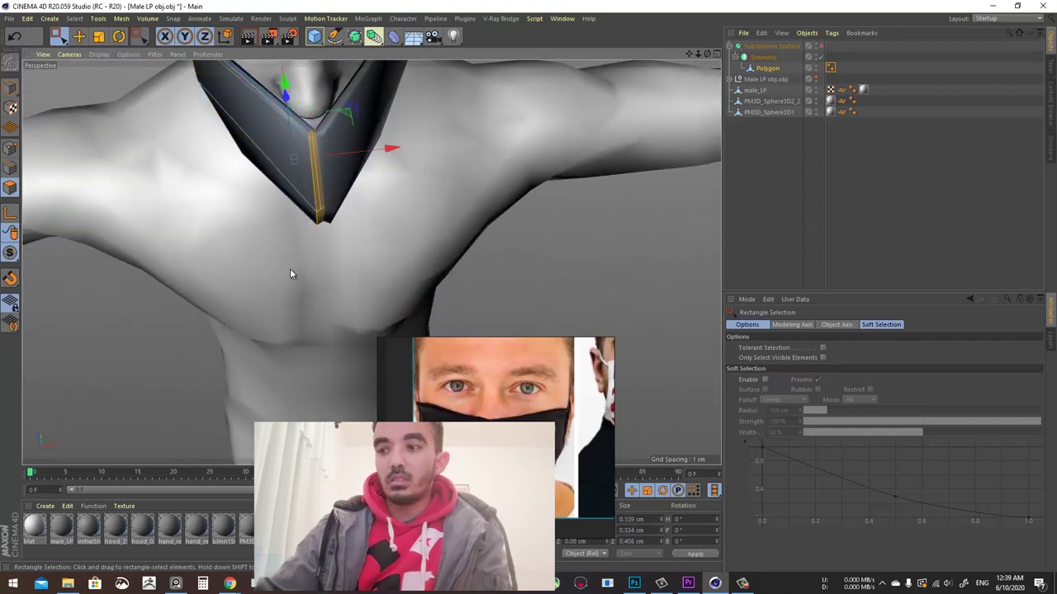
pyautogui.click(289, 273)
pyautogui.keyDown('alt'); pyautogui.moveTo(322, 219); pyautogui.dragTo(369, 84); pyautogui.keyUp('alt')
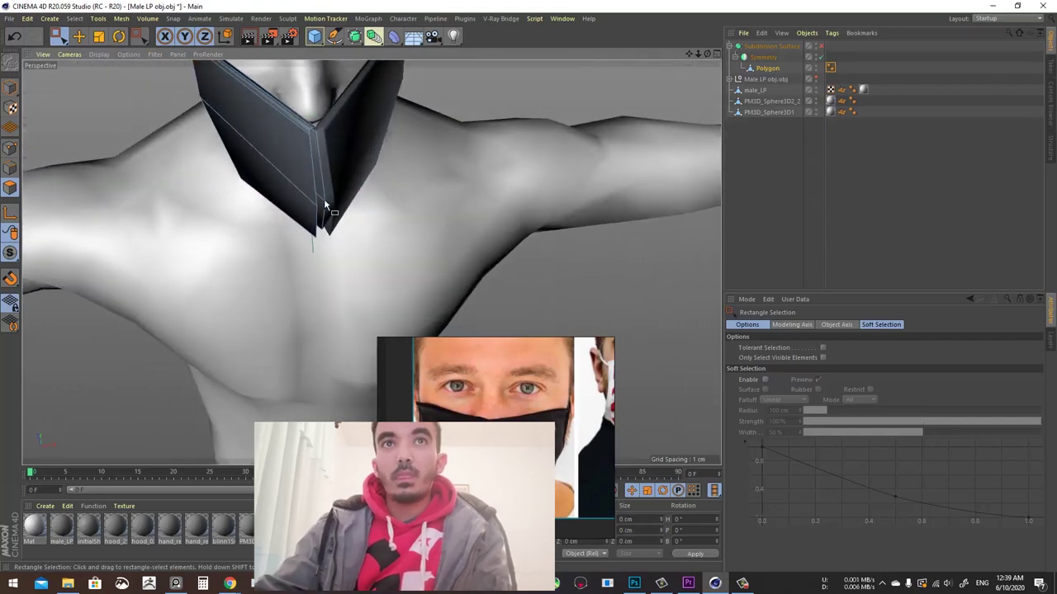
pyautogui.hotkey('ctrl', 'z')
pyautogui.moveTo(308, 253); pyautogui.dragTo(310, 253)
pyautogui.press('Delete')
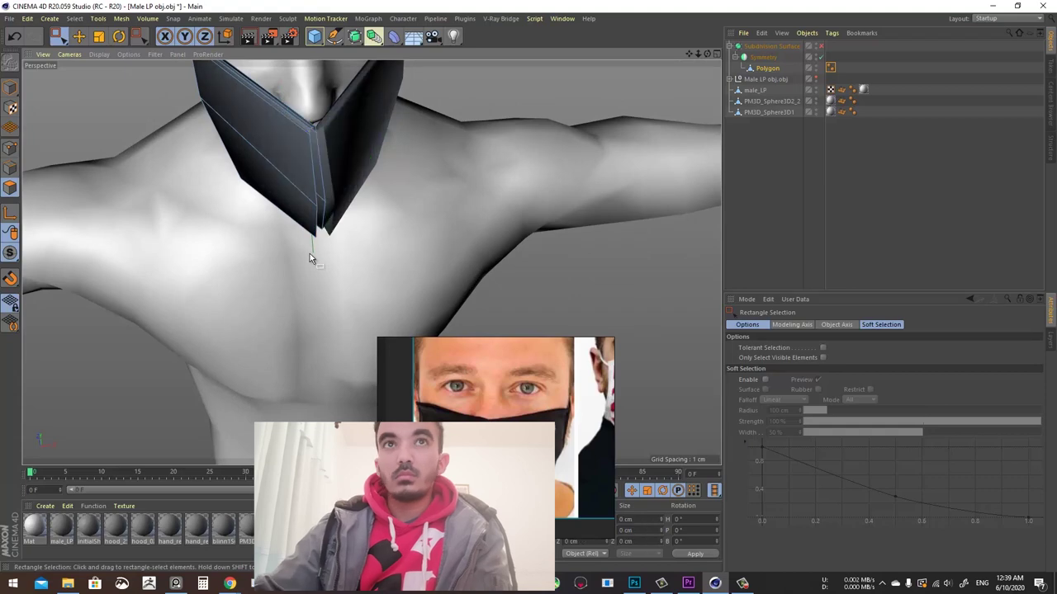
# Select the edges around the centre seam and flatten them onto the symmetry plane with X size and X position at 0 cm
pyautogui.keyDown('alt'); pyautogui.moveTo(321, 203); pyautogui.dragTo(313, 162); pyautogui.keyUp('alt')
pyautogui.click(11, 168)
pyautogui.moveTo(387, 81); pyautogui.dragTo(291, 295)
pyautogui.moveTo(372, 470); pyautogui.dragTo(341, 470, button='right')
pyautogui.moveTo(645, 521); pyautogui.dragTo(576, 521)
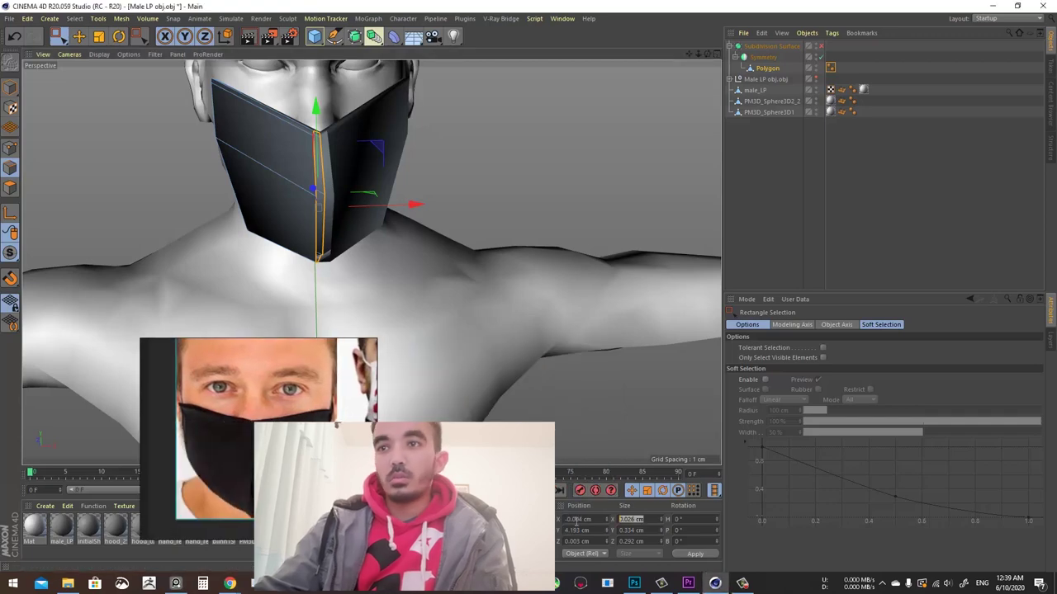
pyautogui.write('0')
pyautogui.press('Return')
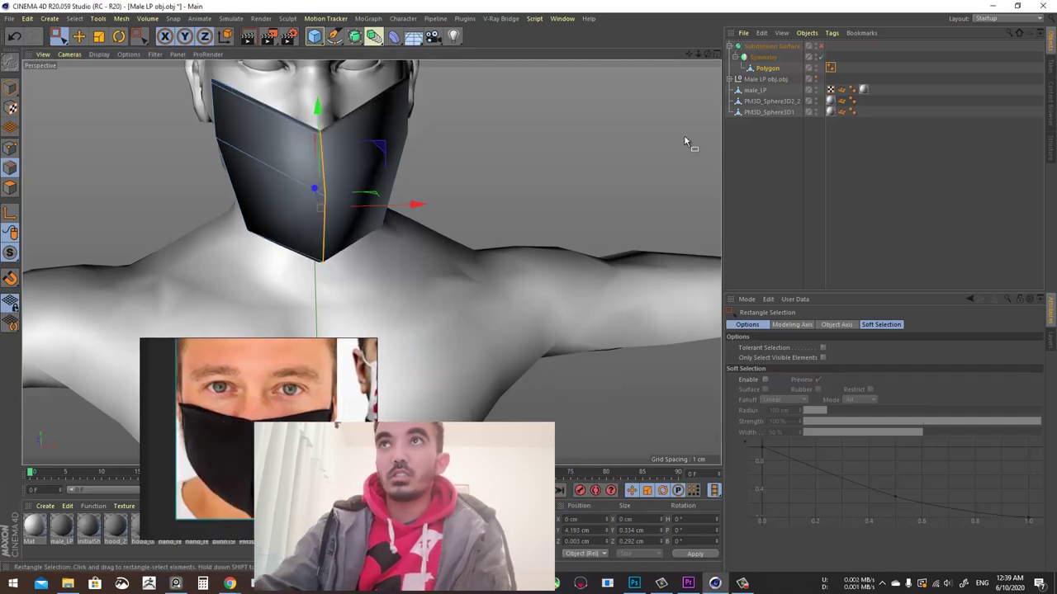
# Enable the Subdivision Surface again and check the thickened mask from the front and side against the reference
pyautogui.click(820, 47)
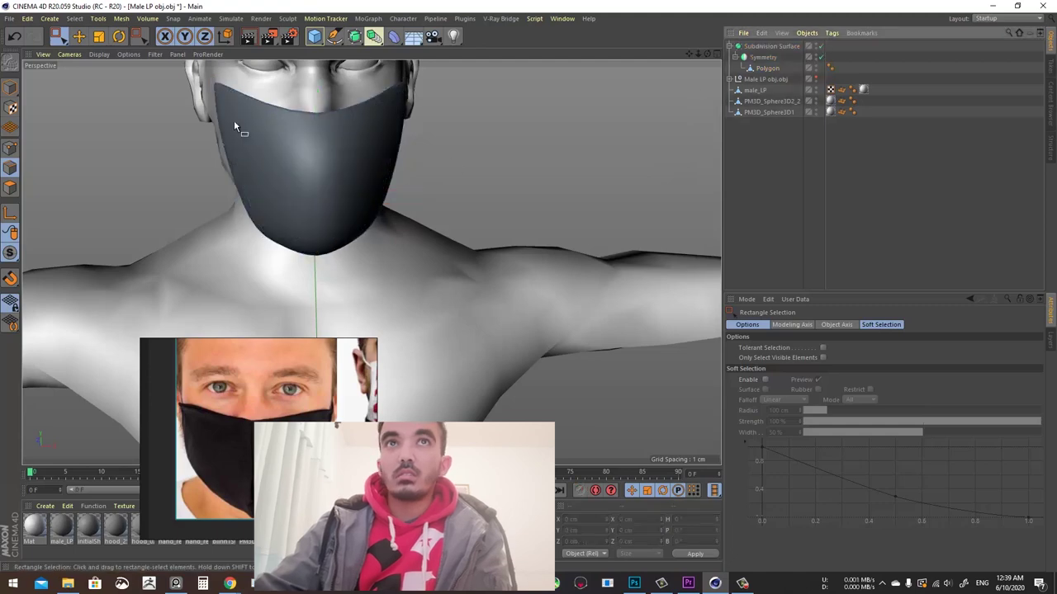
pyautogui.keyDown('alt'); pyautogui.moveTo(233, 120); pyautogui.dragTo(359, 234); pyautogui.keyUp('alt')
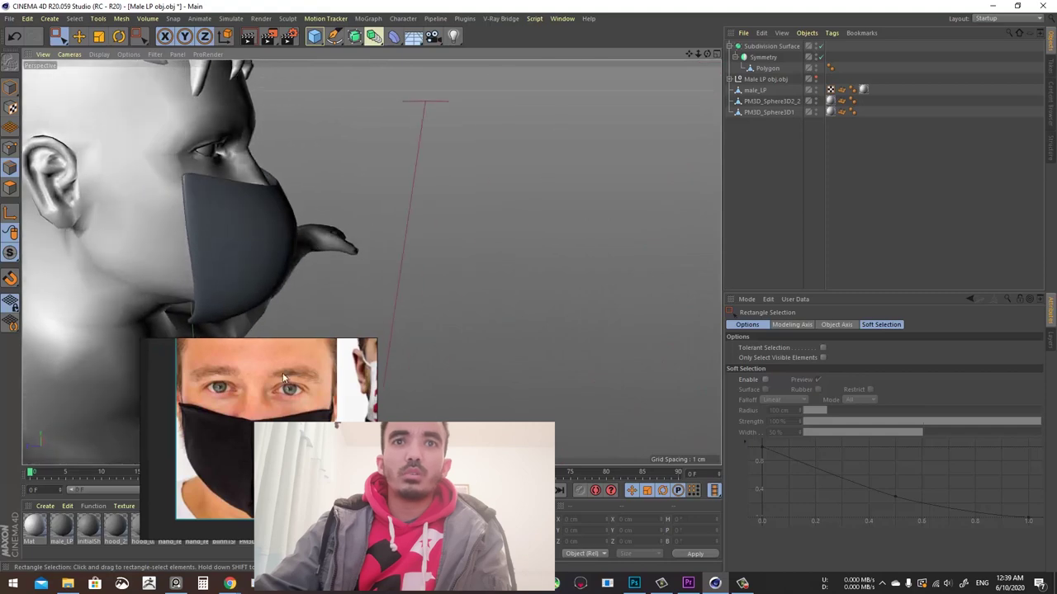
pyautogui.moveTo(184, 404); pyautogui.dragTo(217, 397, button='middle')
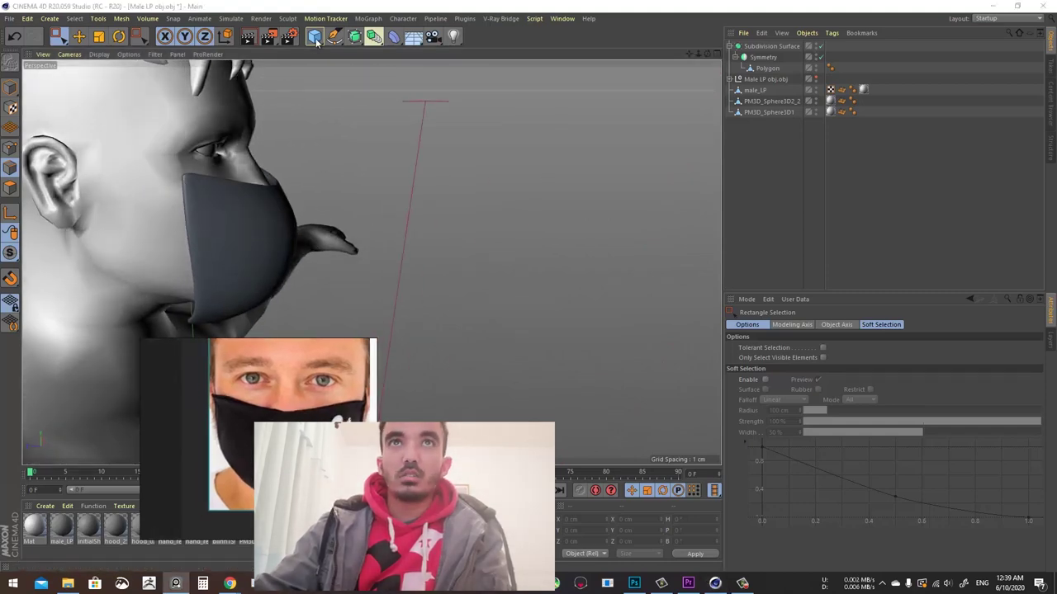
# Maximize the Right view, set its display to Gouraud Shading and frame the masked head
pyautogui.click(716, 54)
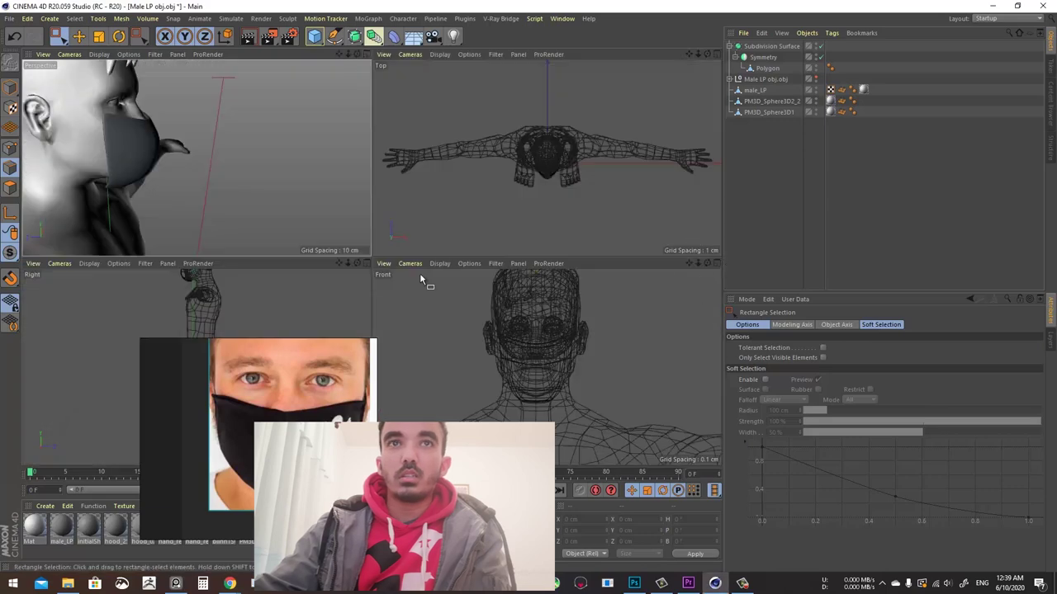
pyautogui.click(365, 264)
pyautogui.click(97, 55)
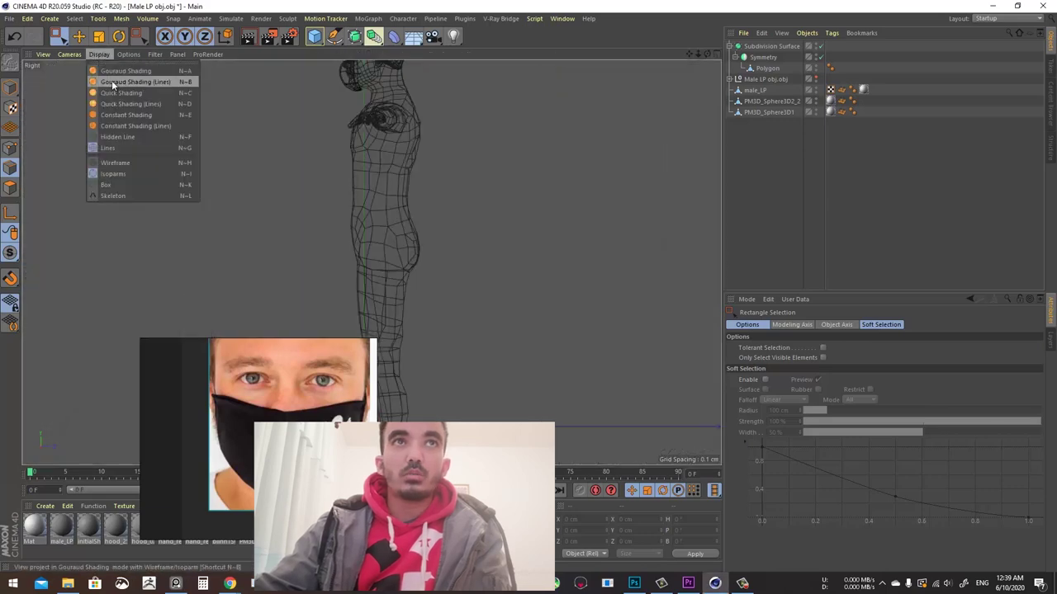
pyautogui.click(125, 70)
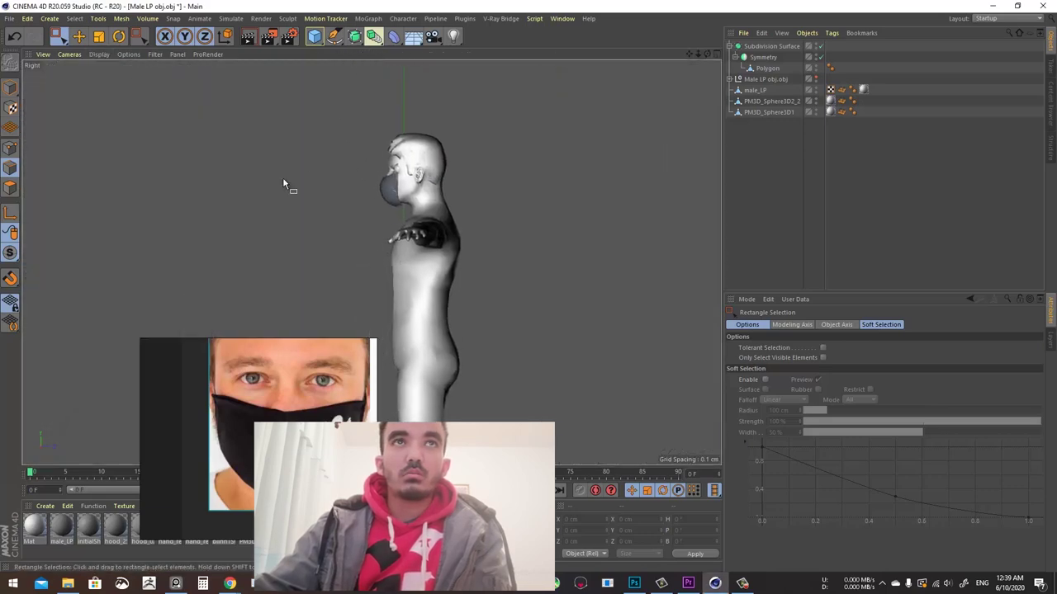
pyautogui.click(99, 54)
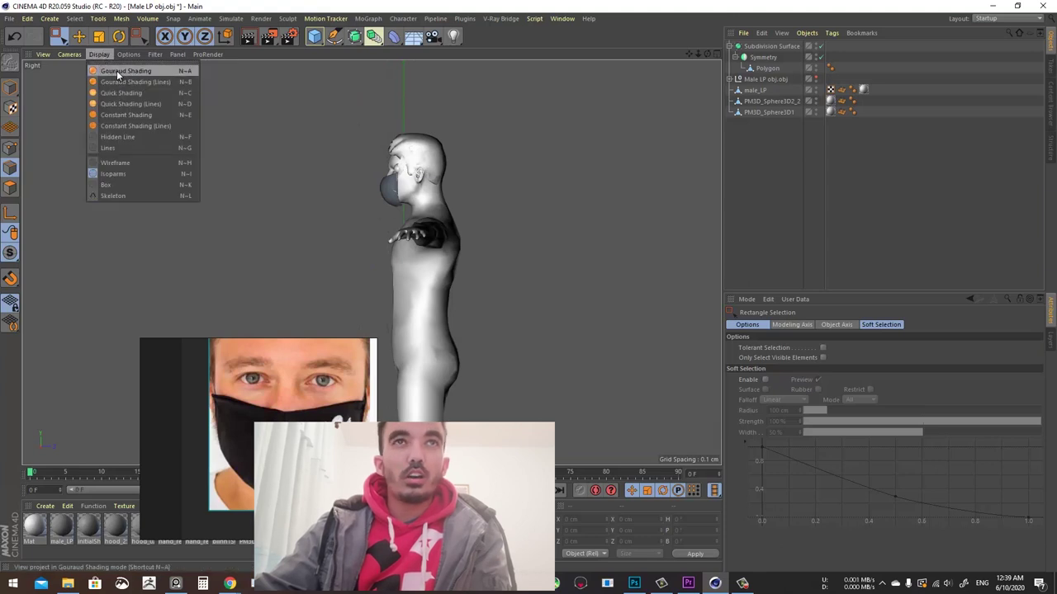
pyautogui.click(289, 147)
pyautogui.keyDown('alt'); pyautogui.moveTo(407, 166); pyautogui.dragTo(549, 182, button='right'); pyautogui.keyUp('alt')
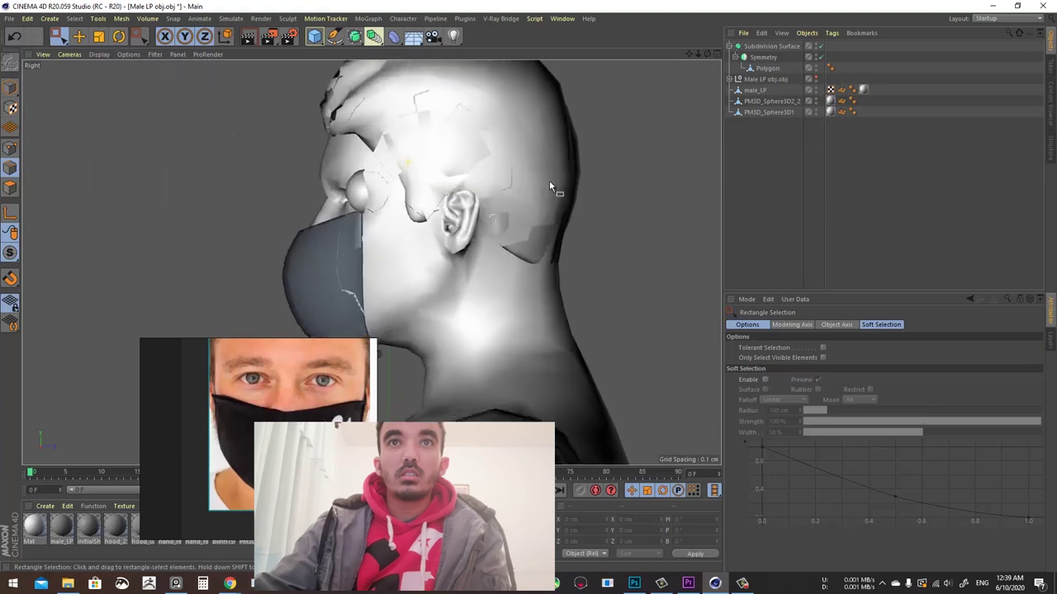
pyautogui.keyDown('alt'); pyautogui.moveTo(388, 220); pyautogui.dragTo(465, 153, button='middle'); pyautogui.keyUp('alt')
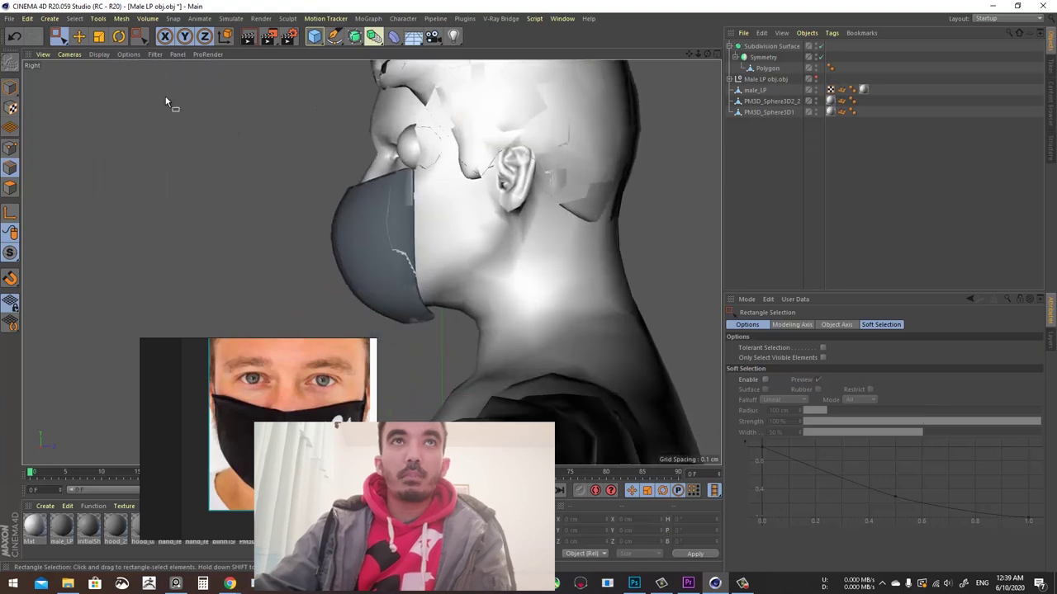
# Add a Plane object to the scene
pyautogui.click(79, 36)
pyautogui.scroll(-3, 364, 152)
pyautogui.scroll(2, 364, 152)
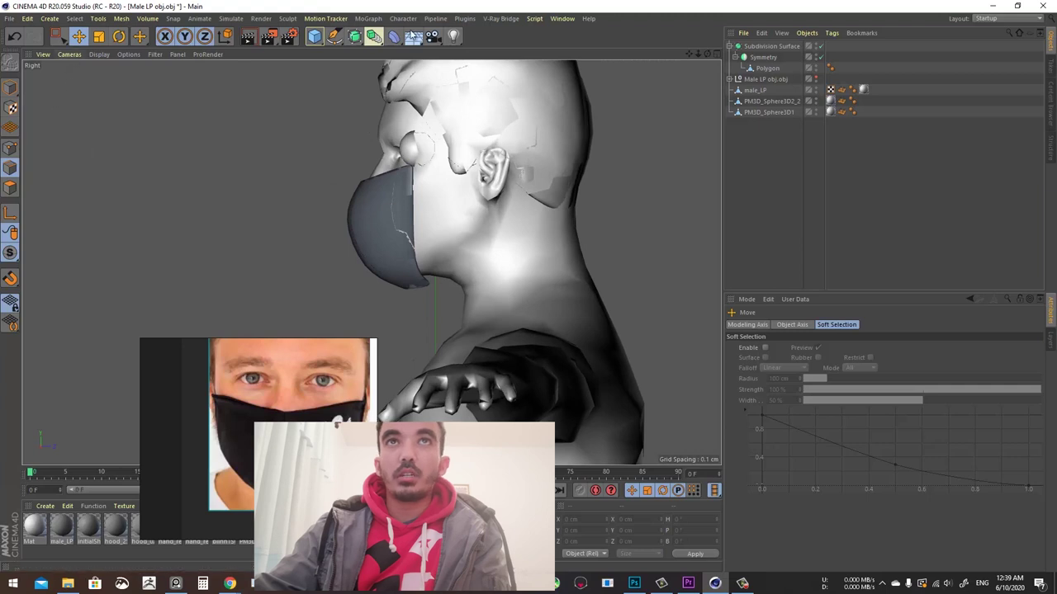
pyautogui.moveTo(314, 36); pyautogui.dragTo(424, 48)
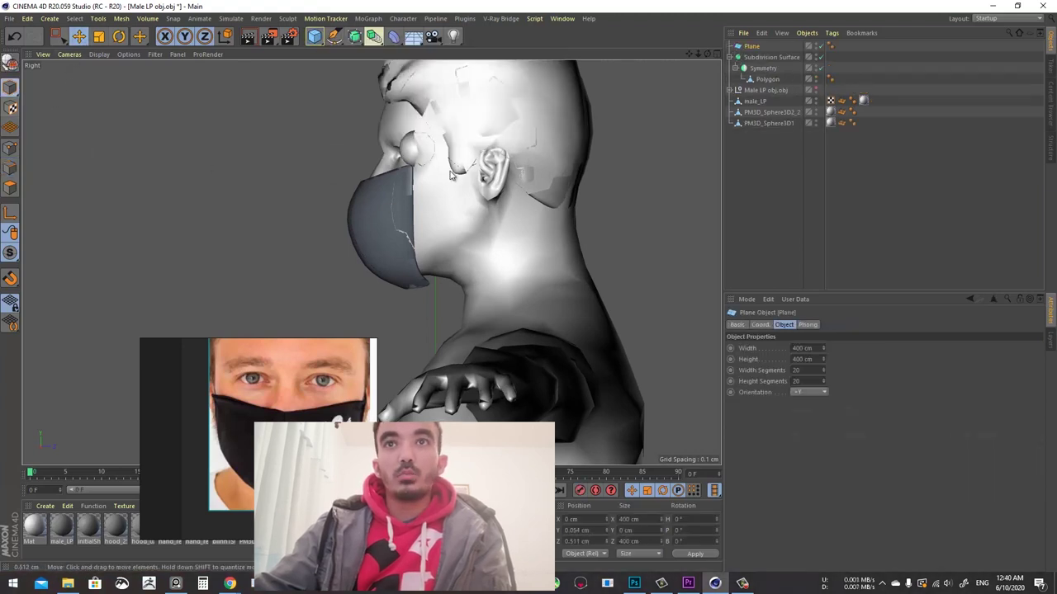
# Scale the plane down to about 0.83 cm square and move it up to the height of the head
pyautogui.scroll(-5, 504, 295)
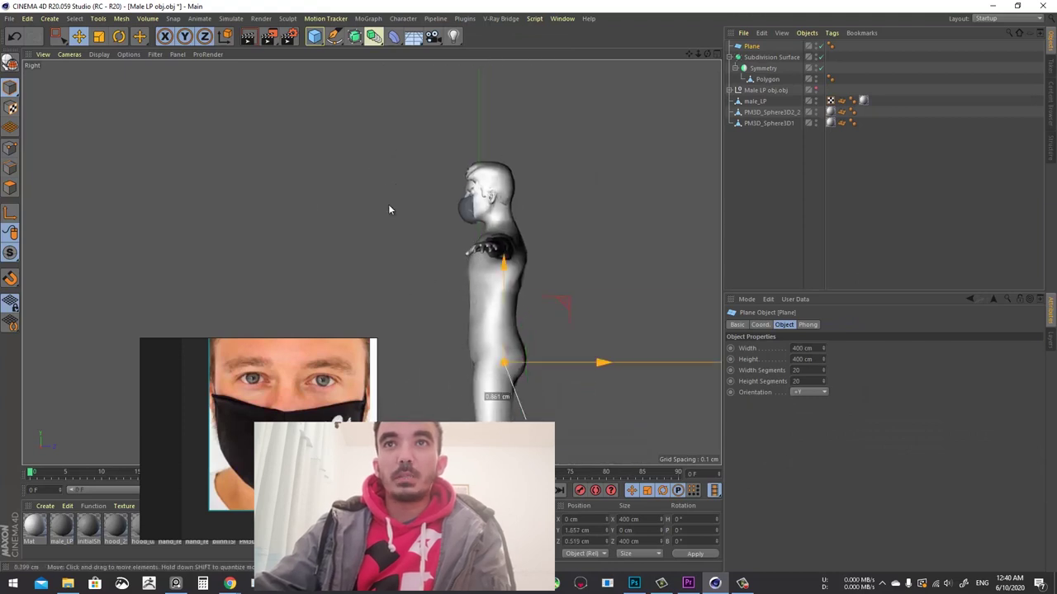
pyautogui.moveTo(388, 209); pyautogui.dragTo(407, 124)
pyautogui.click(98, 36)
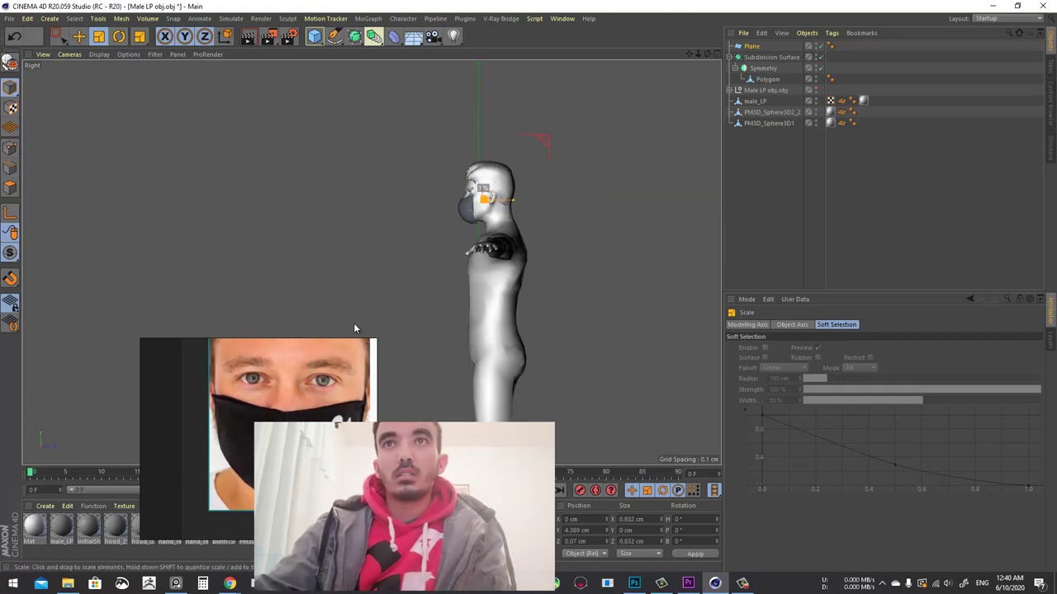
pyautogui.scroll(5, 483, 209)
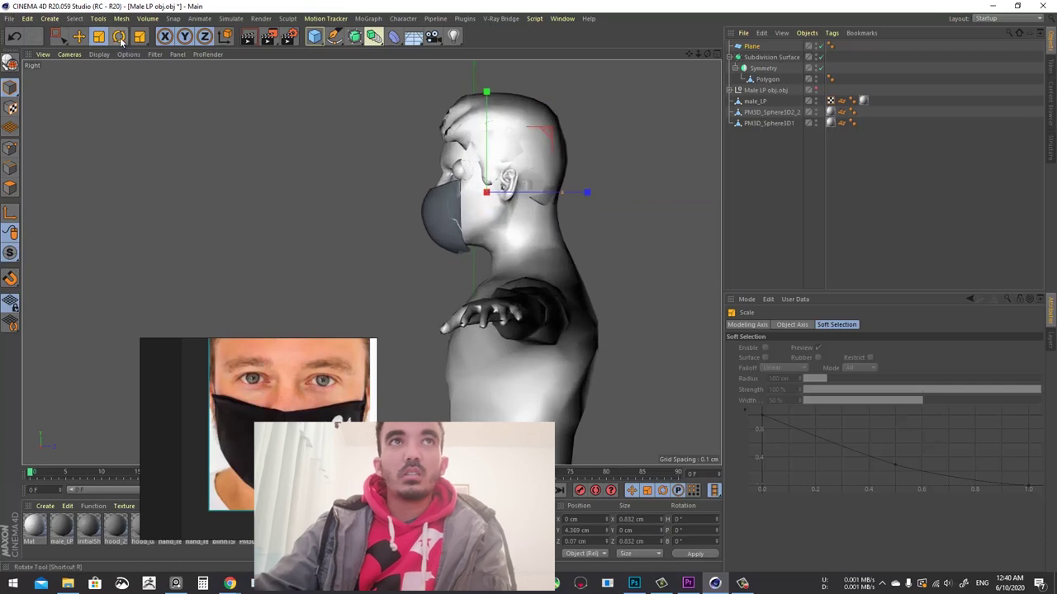
# Rotate the plane to a bank of -90° so it stands upright along the side of the head
pyautogui.press('r')
pyautogui.moveTo(518, 186); pyautogui.dragTo(476, 63)
pyautogui.press('e')
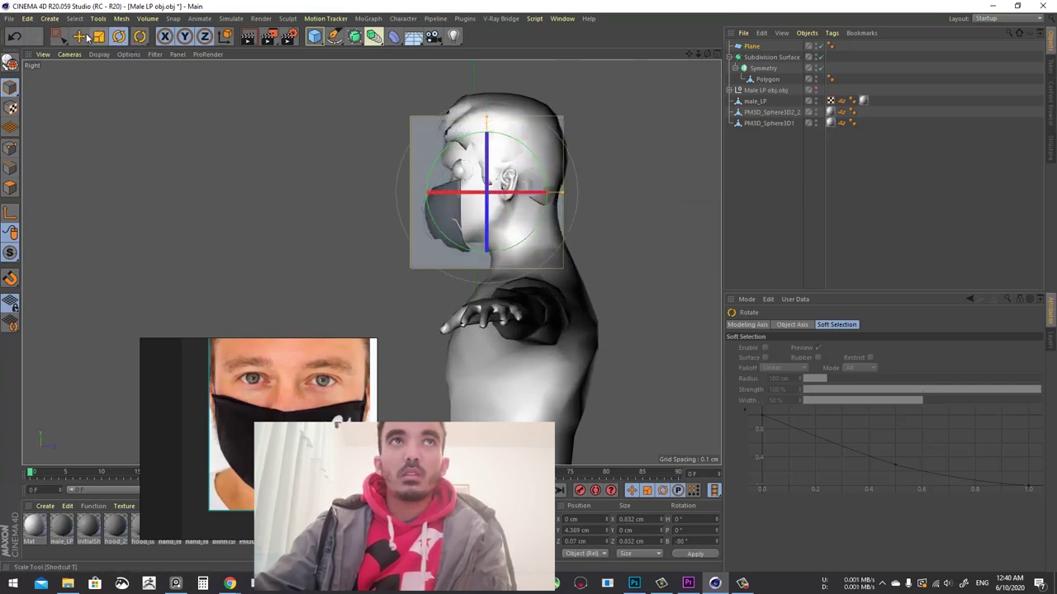
pyautogui.scroll(-3, 237, 211)
pyautogui.press('F1')
pyautogui.scroll(-5, 229, 230)
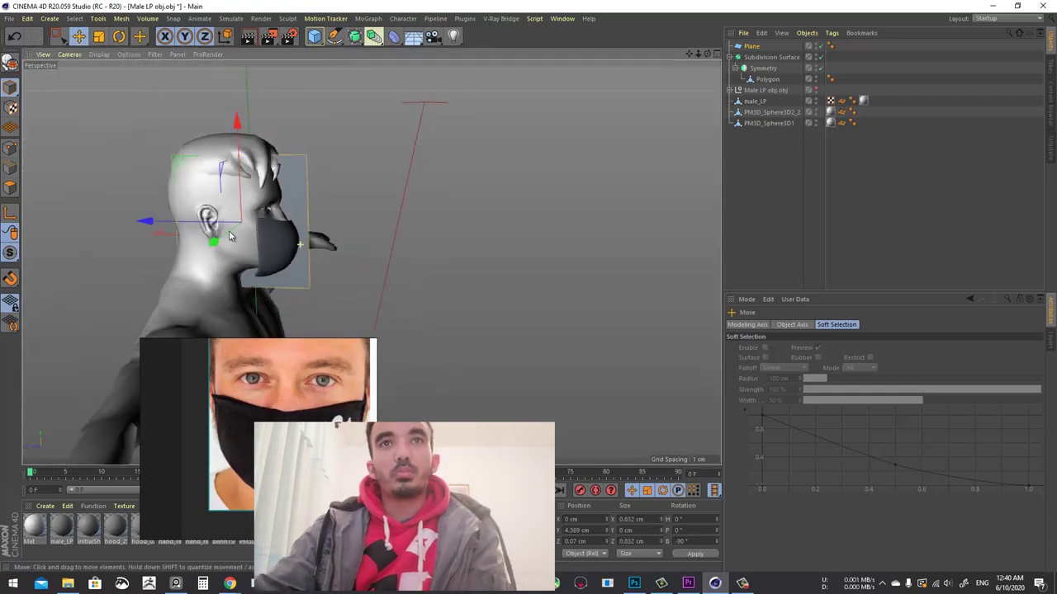
# Move the plane out beside the ear to about X 0.335 cm and narrow it to a strap about 0.025 cm wide
pyautogui.keyDown('alt'); pyautogui.moveTo(229, 230); pyautogui.dragTo(259, 220); pyautogui.keyUp('alt')
pyautogui.scroll(5, 318, 208)
pyautogui.scroll(-5, 378, 207)
pyautogui.keyDown('alt'); pyautogui.moveTo(378, 206); pyautogui.dragTo(309, 207); pyautogui.keyUp('alt')
pyautogui.scroll(2, 309, 207)
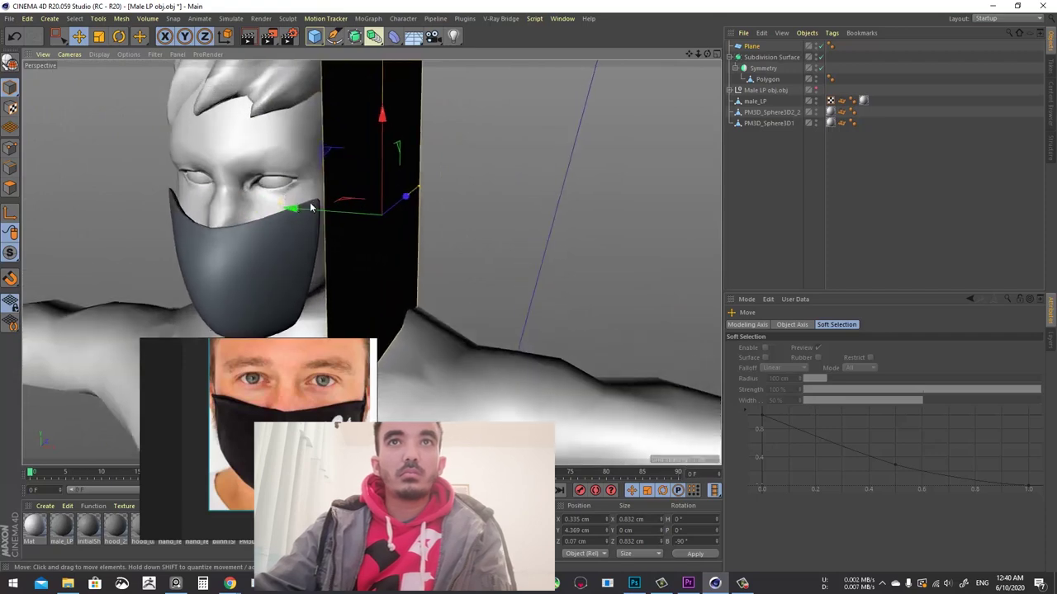
pyautogui.scroll(-2, 394, 107)
pyautogui.moveTo(384, 77); pyautogui.dragTo(384, 181)
# Set the plane's width and height segments to 1 and make the plane editable
pyautogui.click(752, 47)
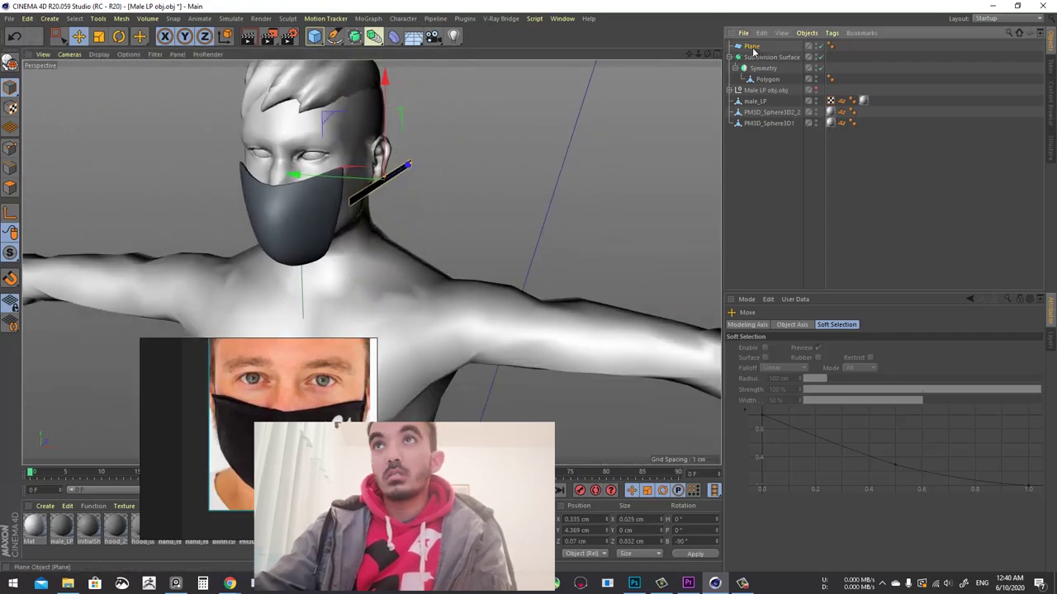
pyautogui.moveTo(811, 371); pyautogui.dragTo(728, 393)
pyautogui.write('11')
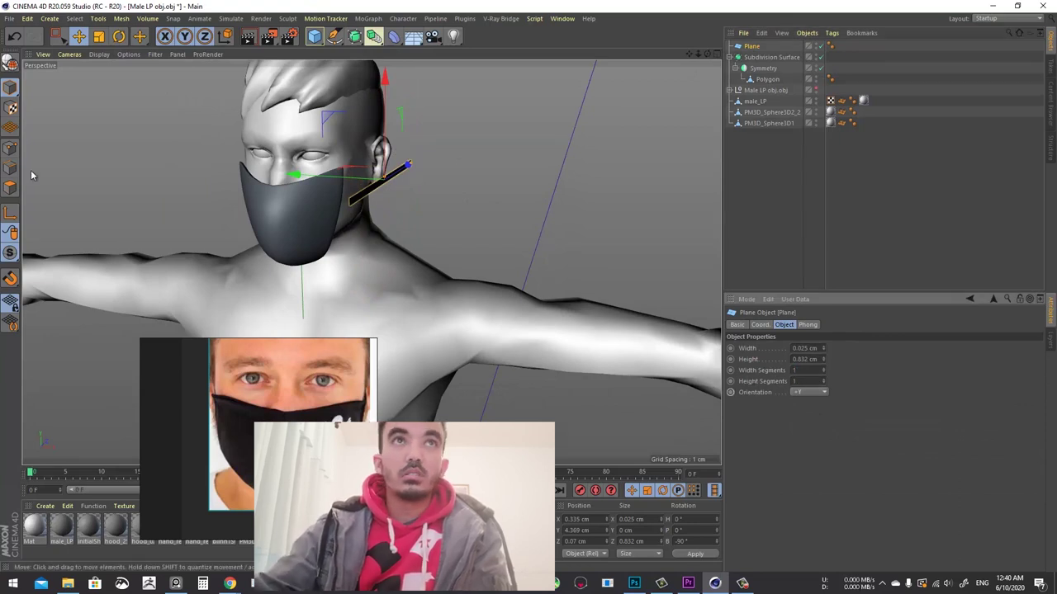
pyautogui.write('c')
# Select the strap's front end points and move them in to the mask's side edge, using a Top view with Gouraud Shading (Lines)
pyautogui.click(54, 36)
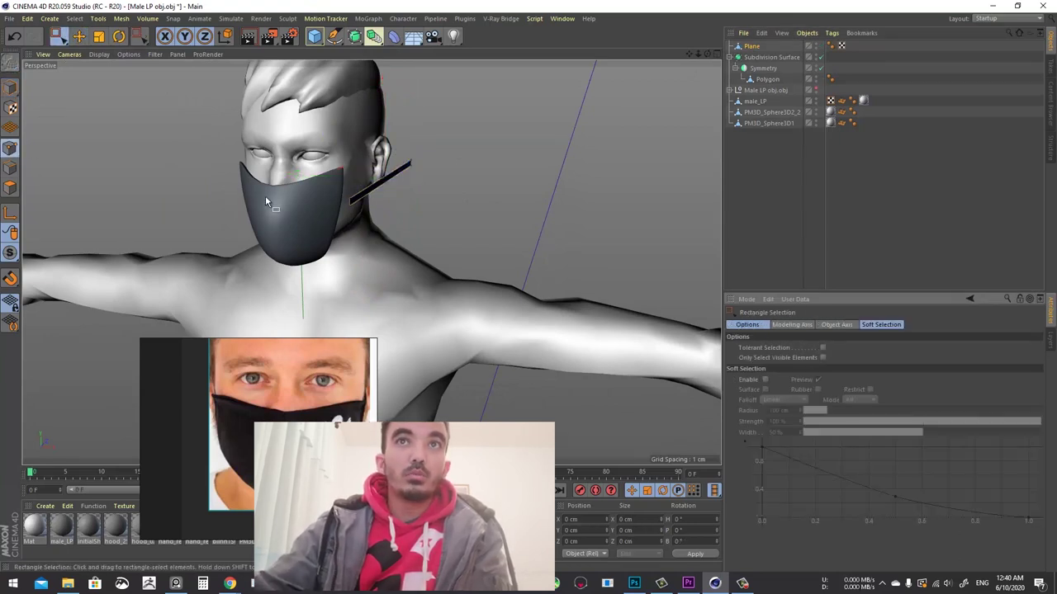
pyautogui.keyDown('alt'); pyautogui.moveTo(322, 231); pyautogui.dragTo(368, 240); pyautogui.keyUp('alt')
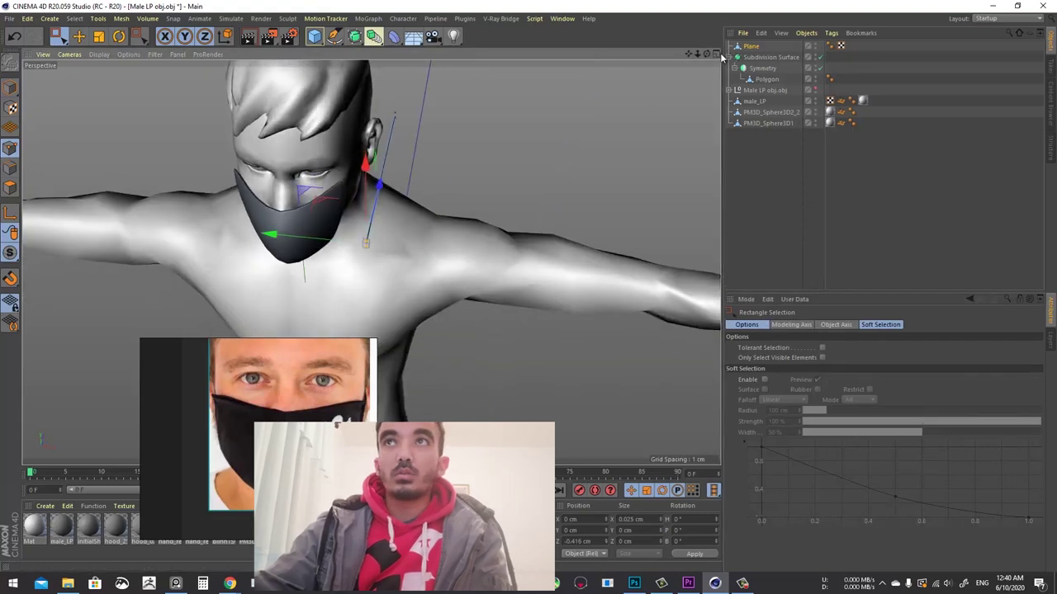
pyautogui.press('F2')
pyautogui.scroll(5, 378, 176)
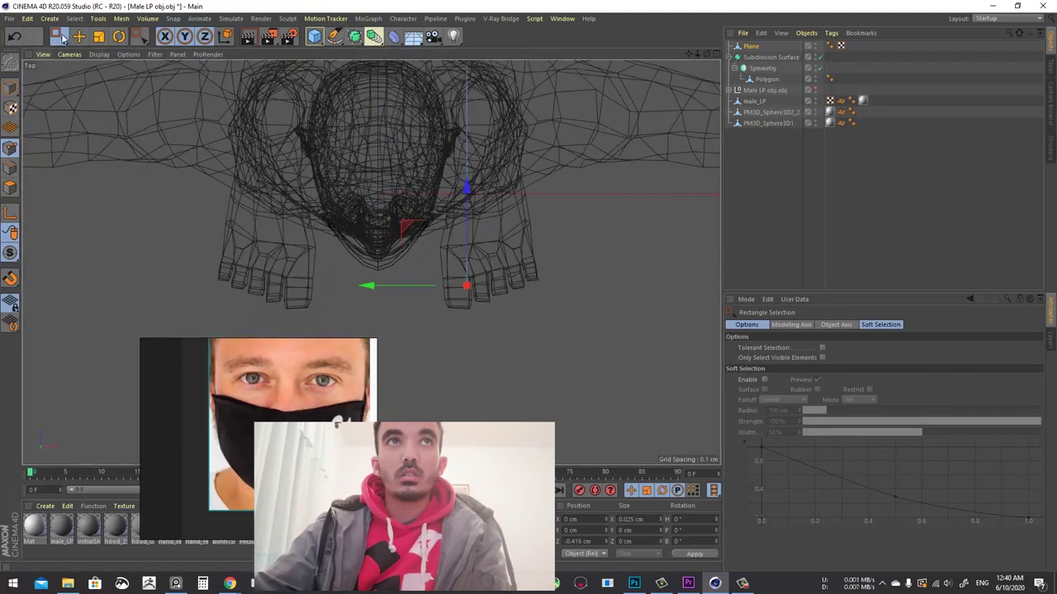
pyautogui.click(99, 54)
pyautogui.click(112, 75)
pyautogui.scroll(4, 417, 249)
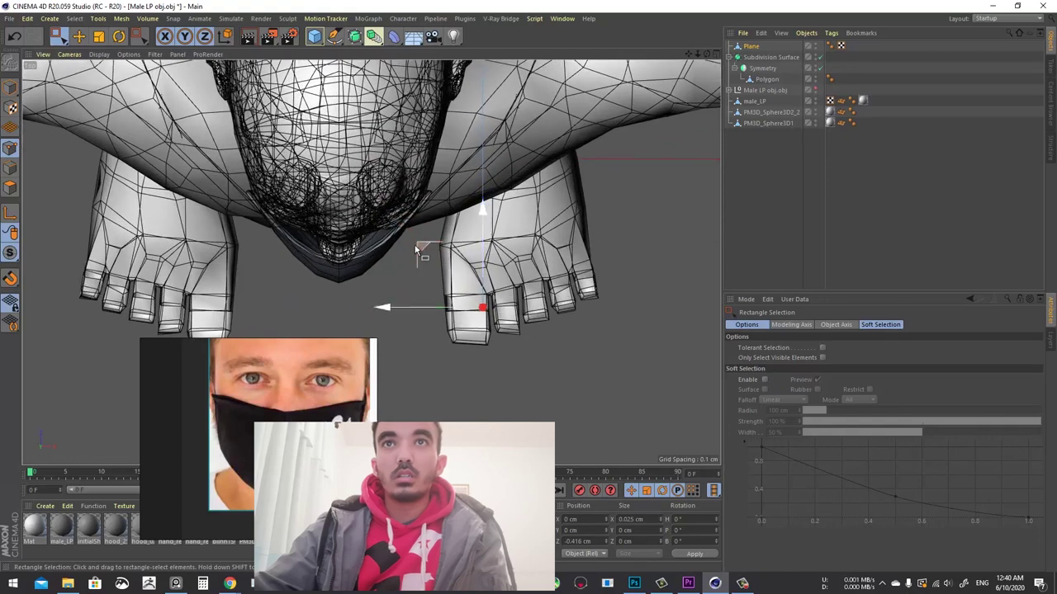
pyautogui.moveTo(419, 135); pyautogui.dragTo(372, 137)
# Move the strap's rear end points in against the head behind the ear
pyautogui.keyDown('alt'); pyautogui.moveTo(476, 122); pyautogui.dragTo(464, 207, button='middle'); pyautogui.keyUp('alt')
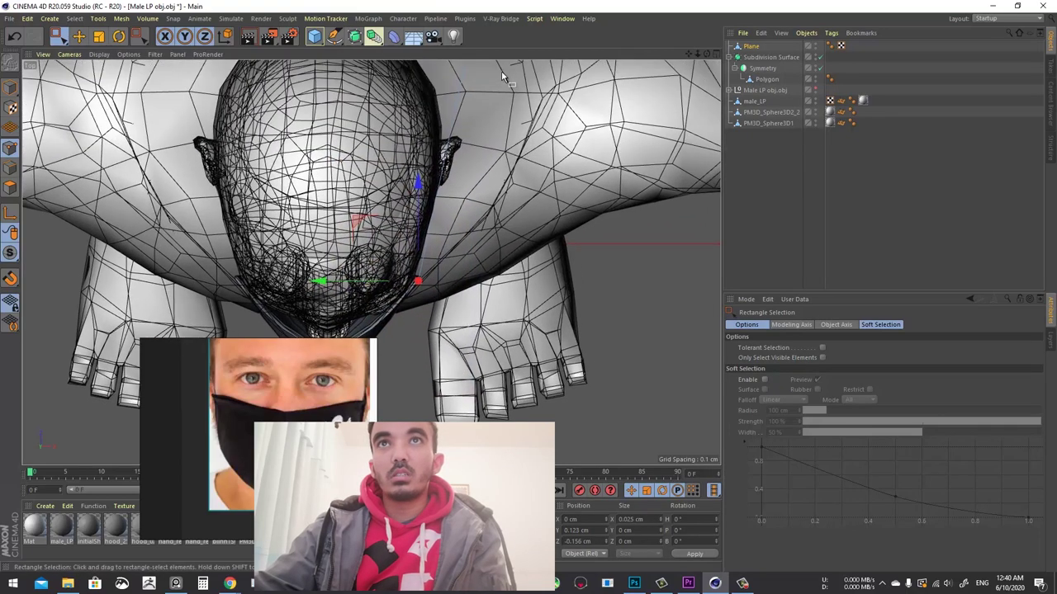
pyautogui.moveTo(501, 72); pyautogui.dragTo(414, 167, button='middle')
pyautogui.scroll(-1, 419, 142)
pyautogui.click(80, 36)
pyautogui.moveTo(558, 110)
pyautogui.mouseDown()
pyautogui.moveTo(527, 174)
pyautogui.moveTo(536, 183)
pyautogui.moveTo(343, 166)
pyautogui.mouseUp()
pyautogui.press('F1')
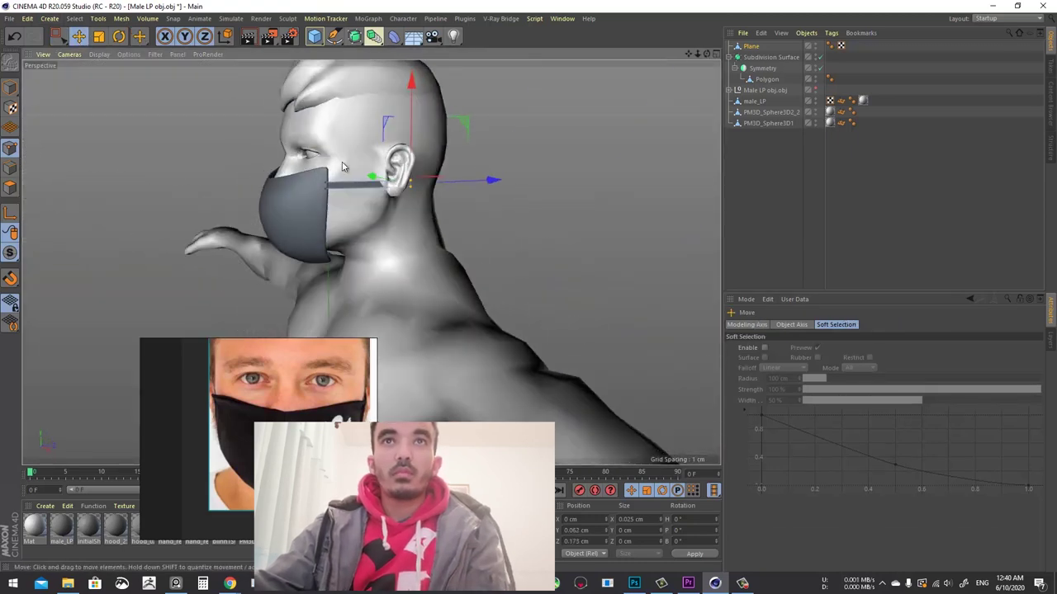
# Raise the strap's rear end above the ear and its front end to the mask's upper side corner
pyautogui.scroll(5, 343, 166)
pyautogui.moveTo(517, 131); pyautogui.dragTo(517, 35)
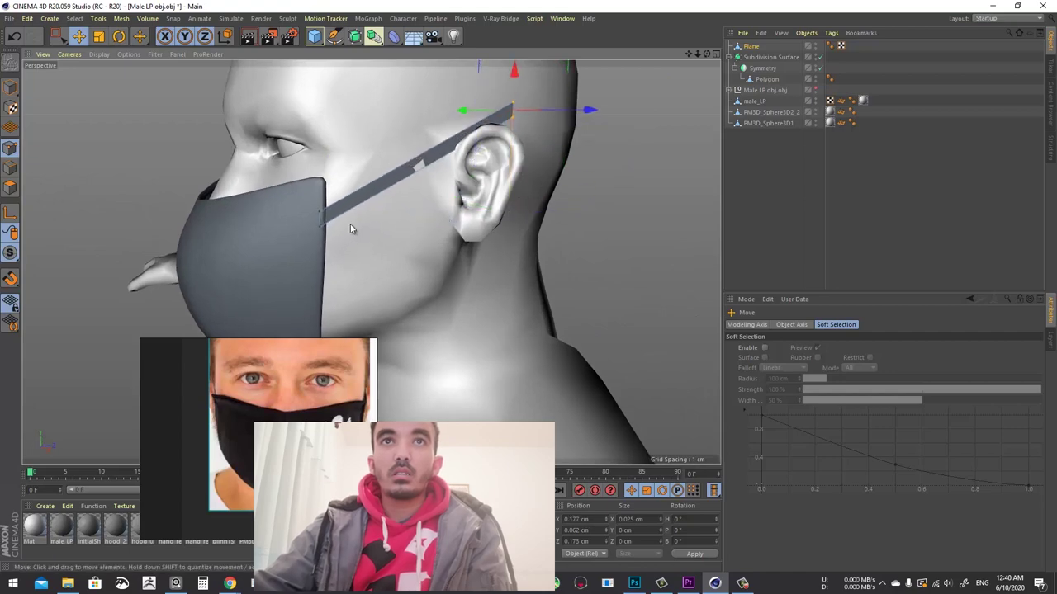
pyautogui.press('space')
pyautogui.moveTo(330, 234); pyautogui.dragTo(309, 202)
pyautogui.moveTo(322, 150); pyautogui.dragTo(322, 123)
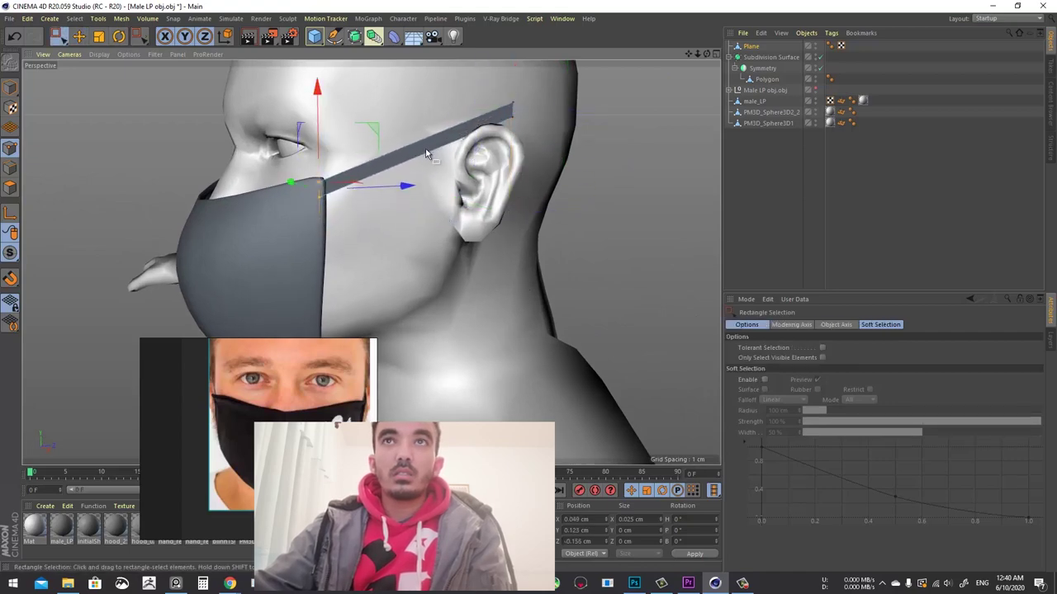
# Pull the strap's rear end points forward so the strap ends just above the ear
pyautogui.keyDown('alt'); pyautogui.moveTo(426, 153); pyautogui.dragTo(376, 152); pyautogui.keyUp('alt')
pyautogui.moveTo(546, 96); pyautogui.dragTo(451, 178)
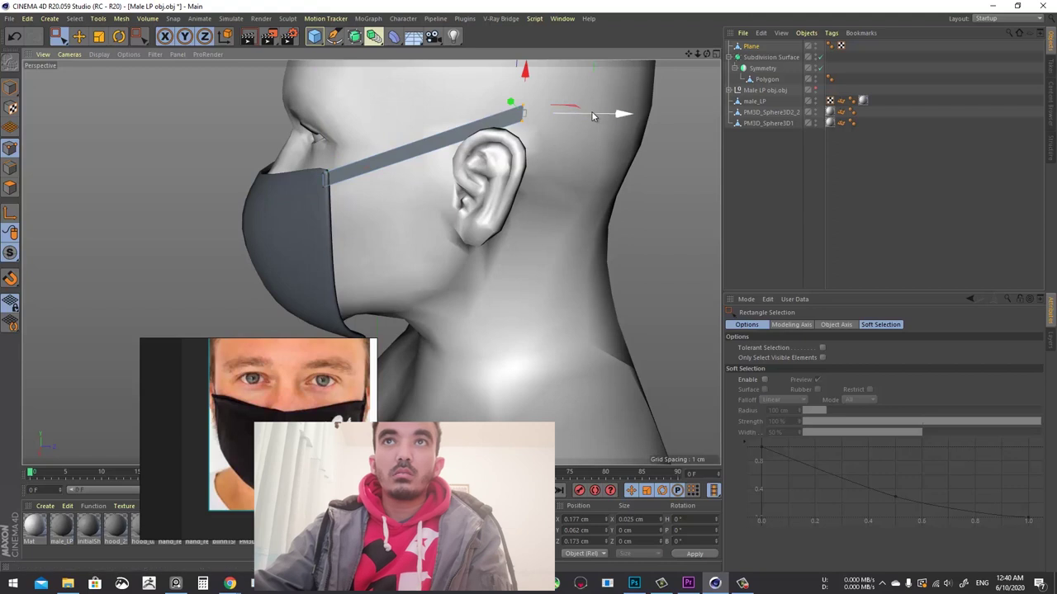
pyautogui.moveTo(591, 117); pyautogui.dragTo(555, 122)
pyautogui.keyDown('alt'); pyautogui.moveTo(415, 174); pyautogui.dragTo(432, 152, button='middle'); pyautogui.keyUp('alt')
pyautogui.keyDown('alt'); pyautogui.moveTo(432, 151); pyautogui.dragTo(407, 151, button='right'); pyautogui.keyUp('alt')
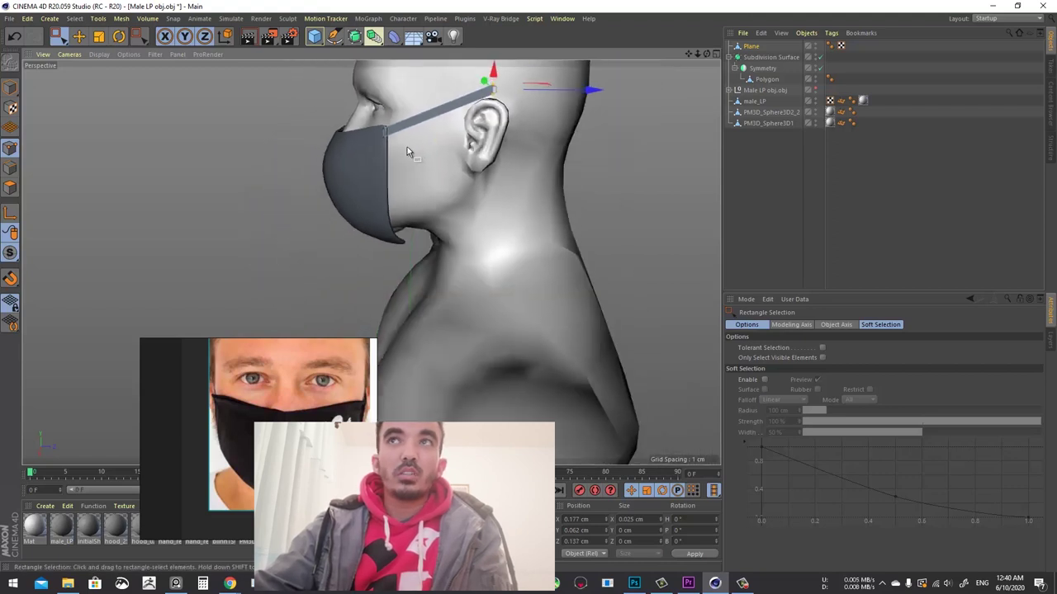
pyautogui.keyDown('alt'); pyautogui.moveTo(407, 151); pyautogui.dragTo(289, 132); pyautogui.keyUp('alt')
# Duplicate the strap and move the copy straight down to run from the mask's lower side to below the ear
pyautogui.click(7, 86)
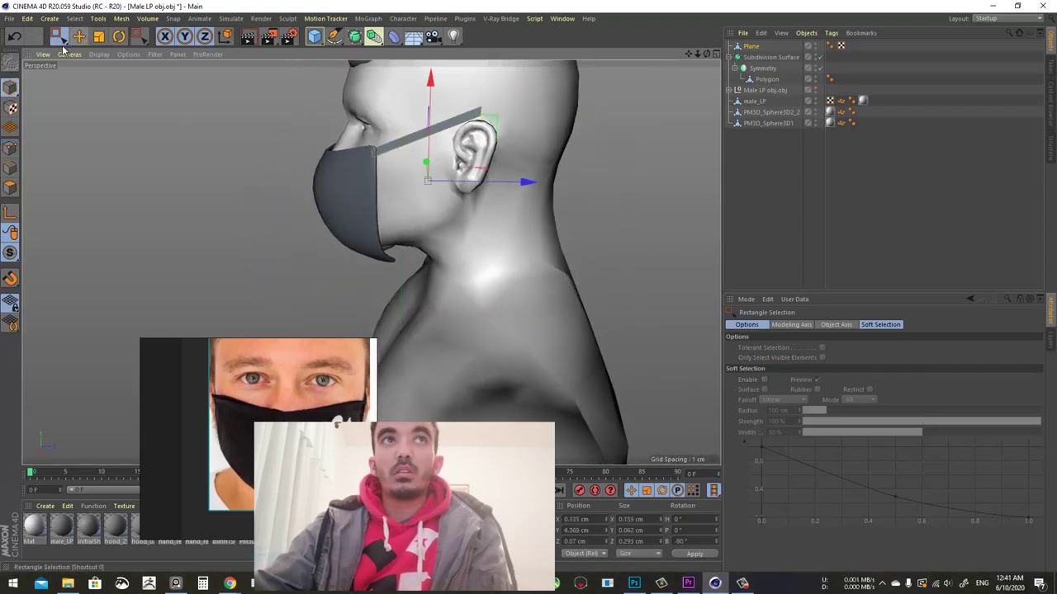
pyautogui.keyDown('ctrl'); pyautogui.moveTo(752, 47); pyautogui.dragTo(752, 52); pyautogui.keyUp('ctrl')
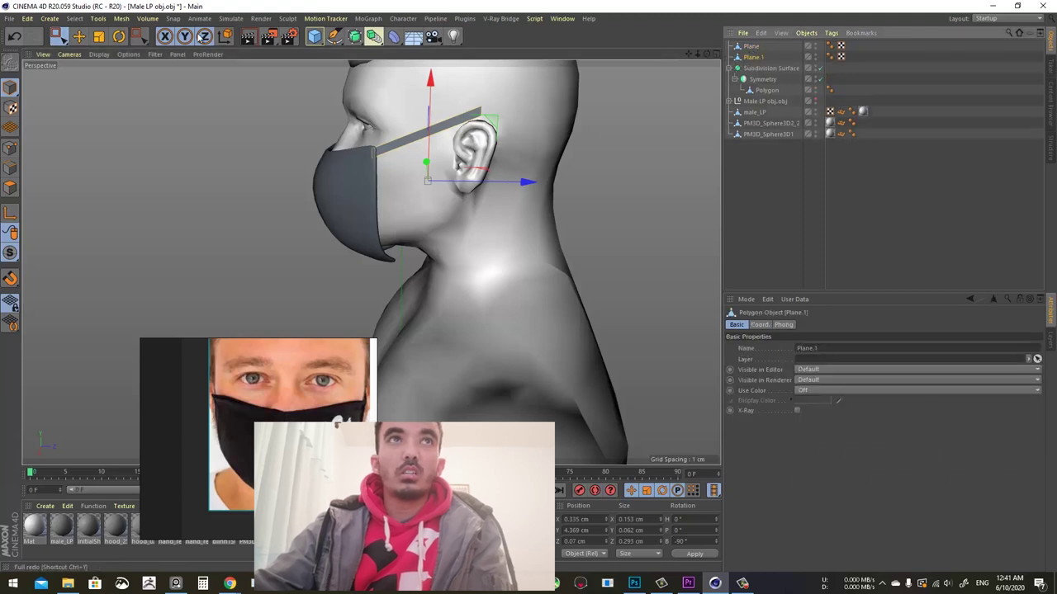
pyautogui.moveTo(425, 97); pyautogui.dragTo(425, 183)
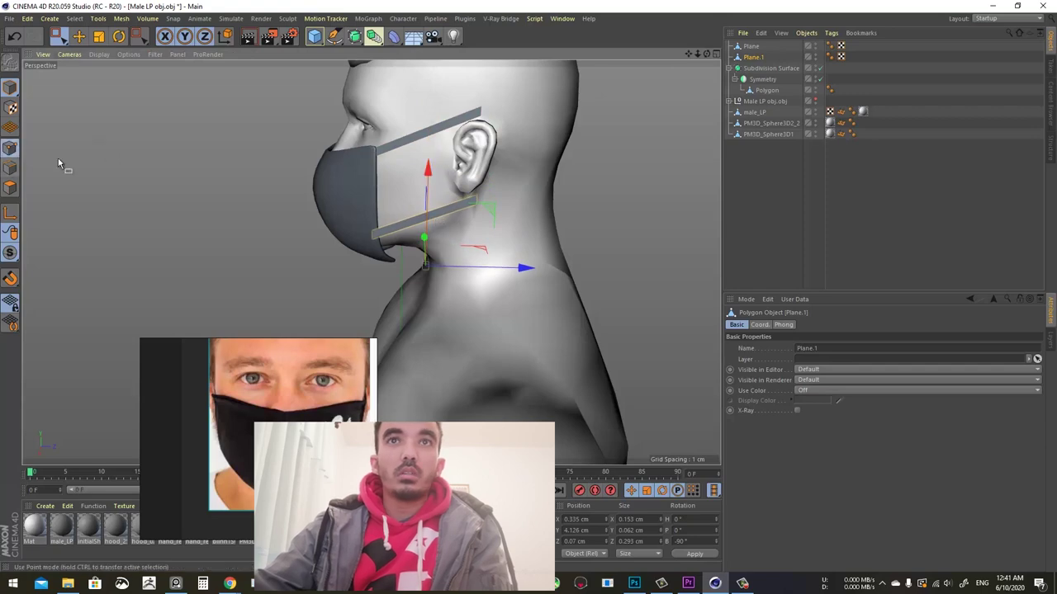
# Move the lower strap's front end points inward and down to meet the mask's lower side corner
pyautogui.keyDown('alt'); pyautogui.moveTo(58, 157); pyautogui.dragTo(539, 198); pyautogui.keyUp('alt')
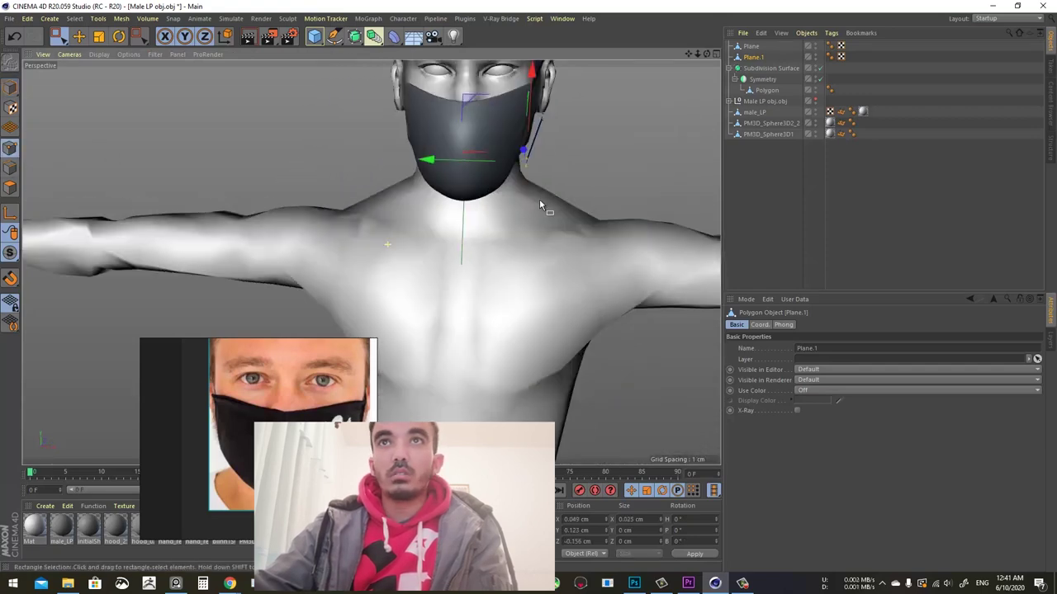
pyautogui.scroll(2, 539, 199)
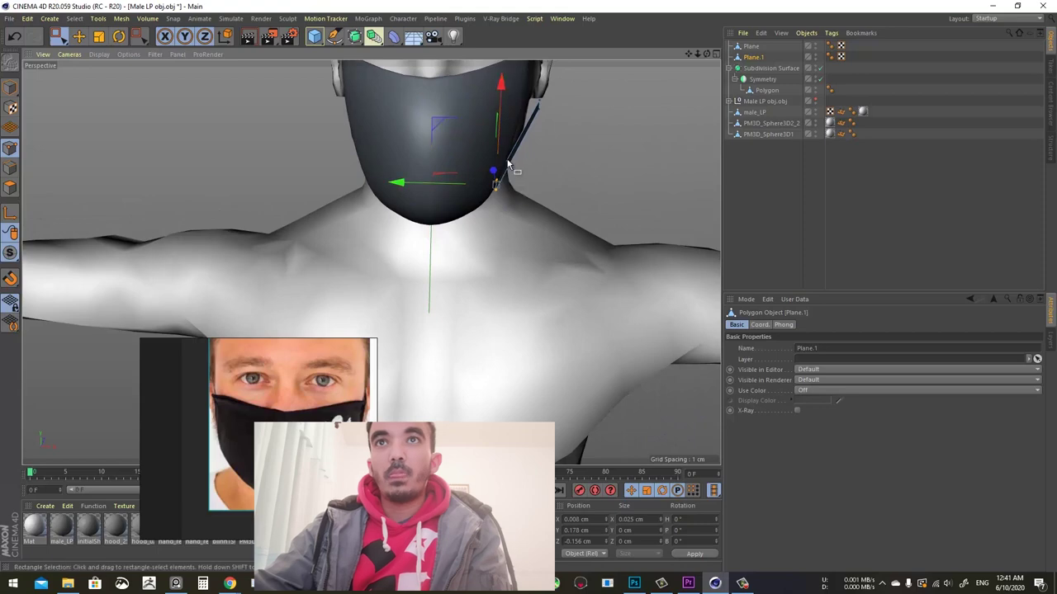
pyautogui.keyDown('alt'); pyautogui.moveTo(508, 165); pyautogui.dragTo(430, 173); pyautogui.keyUp('alt')
pyautogui.scroll(2, 460, 157)
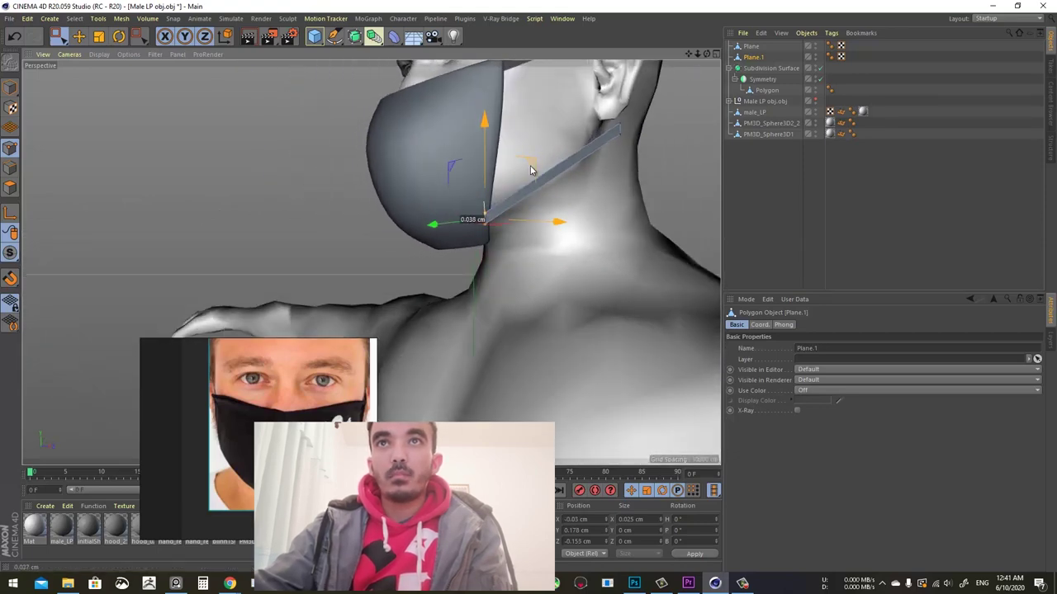
pyautogui.keyDown('alt'); pyautogui.moveTo(472, 212); pyautogui.dragTo(560, 217); pyautogui.keyUp('alt')
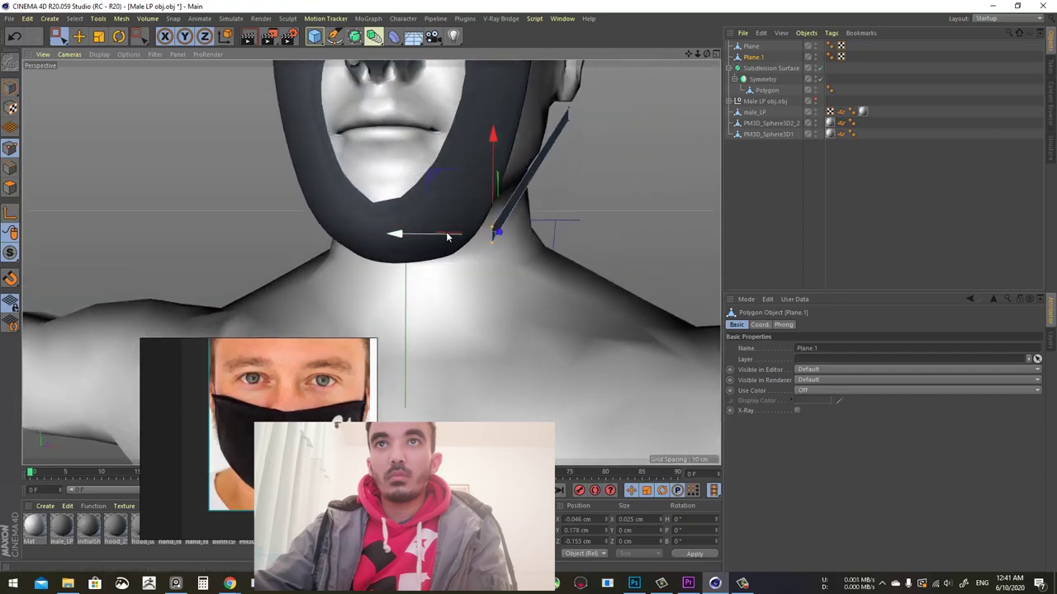
pyautogui.moveTo(447, 237); pyautogui.dragTo(428, 260)
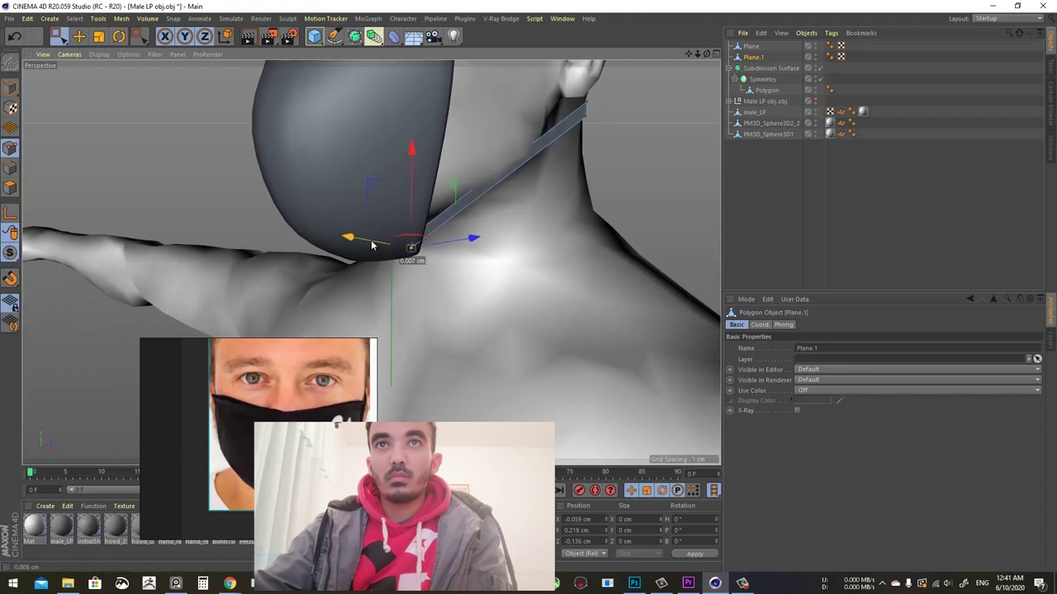
# Fine-tune the lower strap's individual front corner point so it tucks into the mask's lower edge
pyautogui.moveTo(412, 193); pyautogui.dragTo(421, 209)
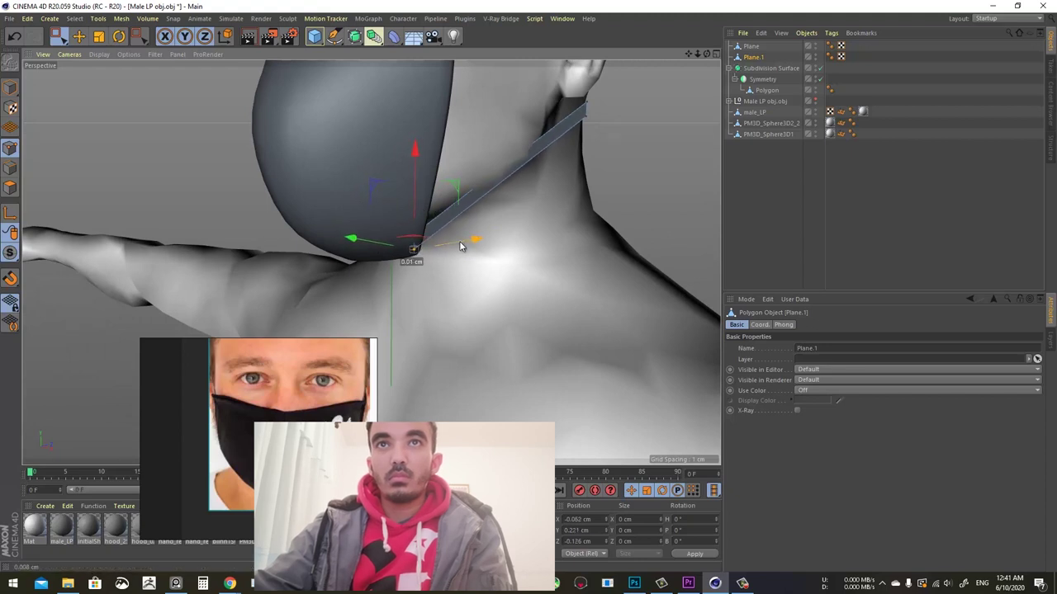
pyautogui.moveTo(463, 244); pyautogui.dragTo(462, 244)
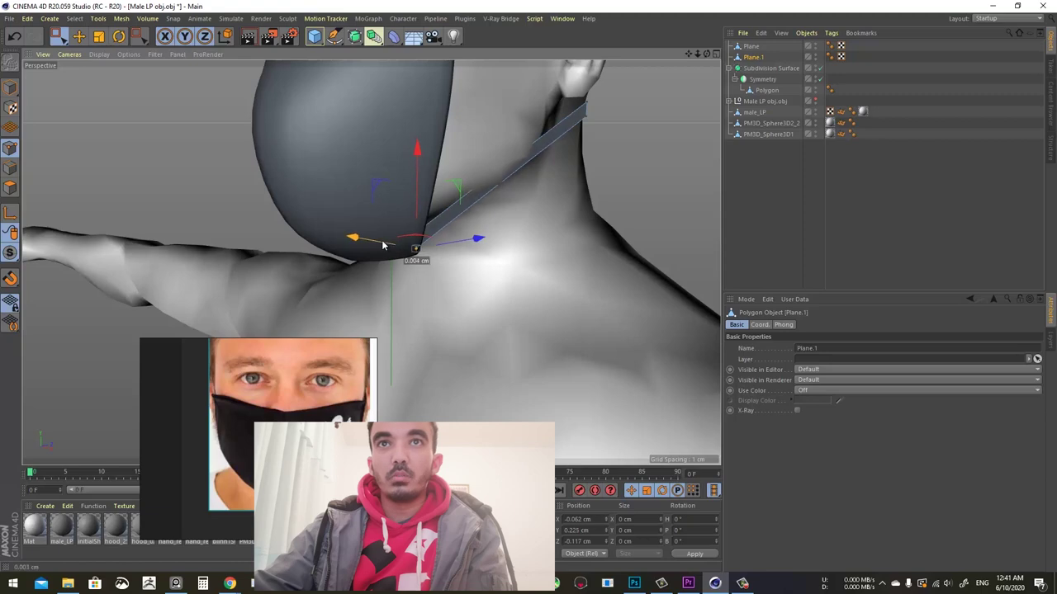
pyautogui.moveTo(383, 245); pyautogui.dragTo(383, 245)
# Select the lower strap's rear end points and adjust them sideways to sit against the skin below the ear
pyautogui.keyDown('alt'); pyautogui.moveTo(425, 216); pyautogui.dragTo(335, 219); pyautogui.keyUp('alt')
pyautogui.scroll(-5, 536, 152)
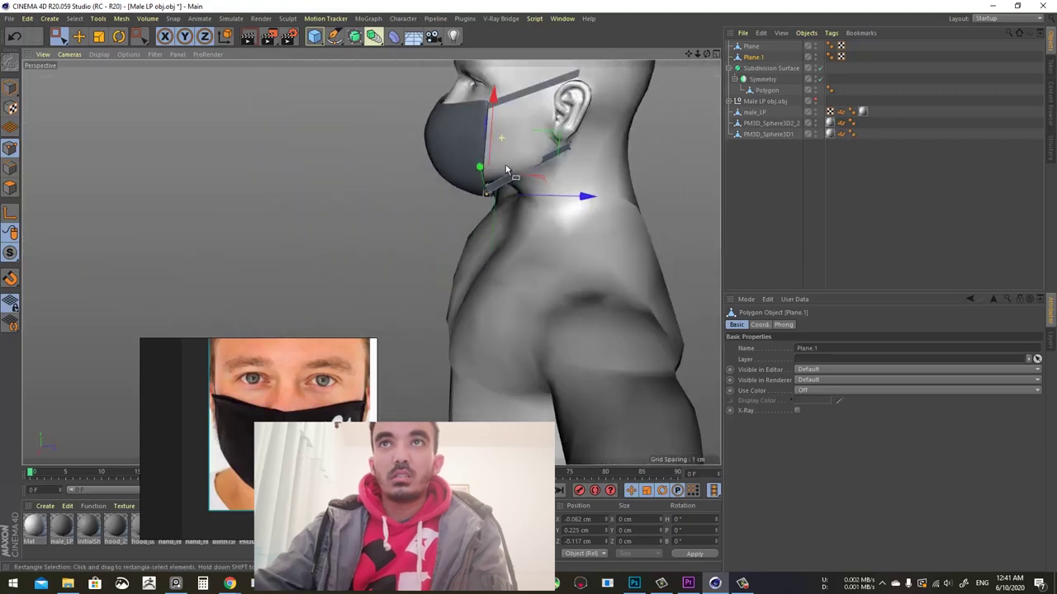
pyautogui.scroll(-1, 506, 169)
pyautogui.keyDown('alt'); pyautogui.moveTo(519, 157); pyautogui.dragTo(499, 192, button='middle'); pyautogui.keyUp('alt')
pyautogui.moveTo(532, 175); pyautogui.dragTo(496, 212)
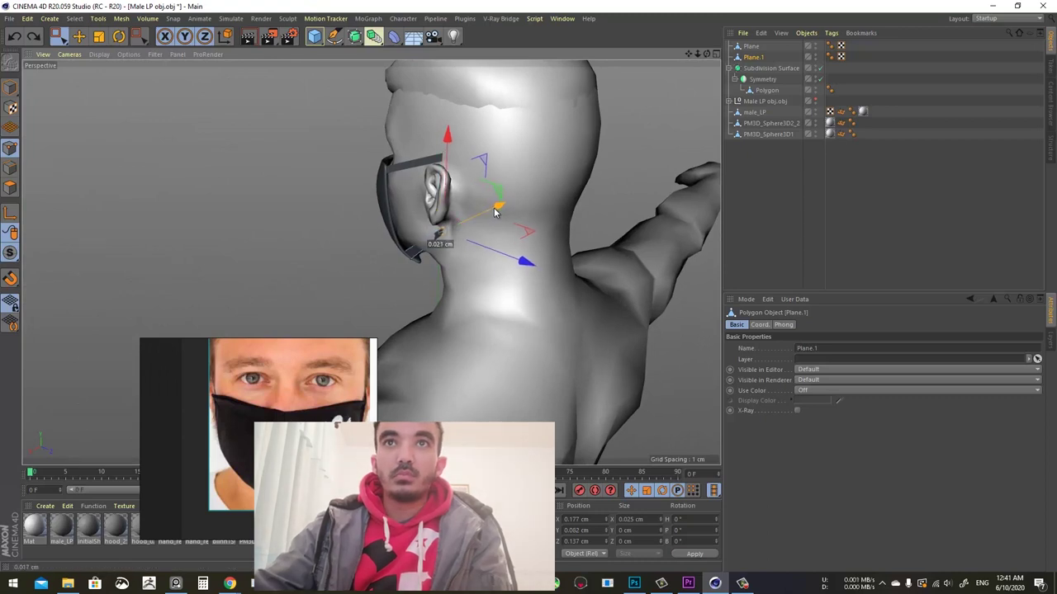
# Merge the two strap planes into one object with Connect Objects + Delete and switch to edge mode
pyautogui.click(750, 46)
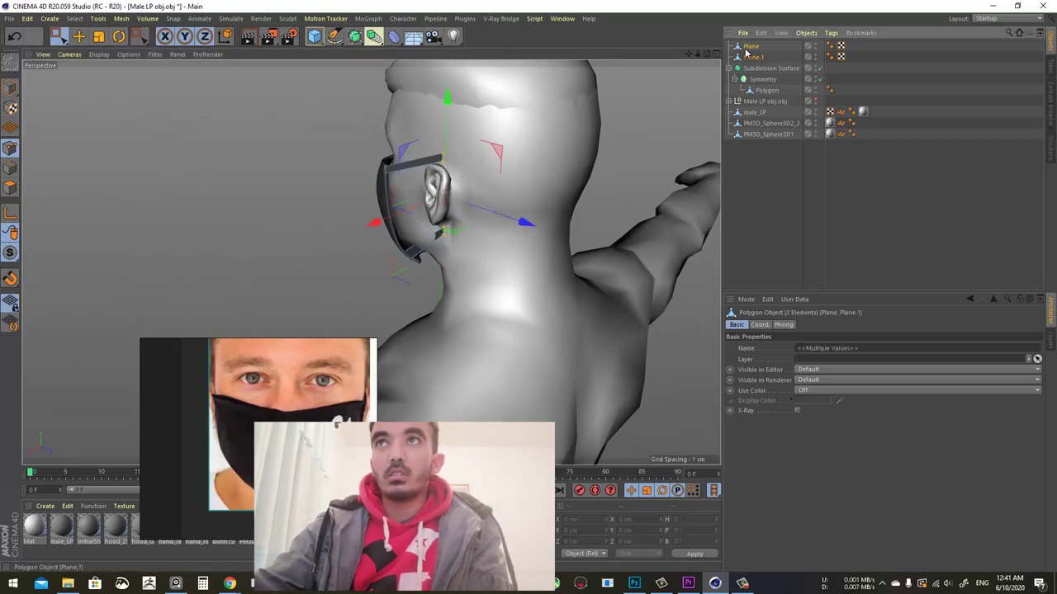
pyautogui.rightClick(750, 48)
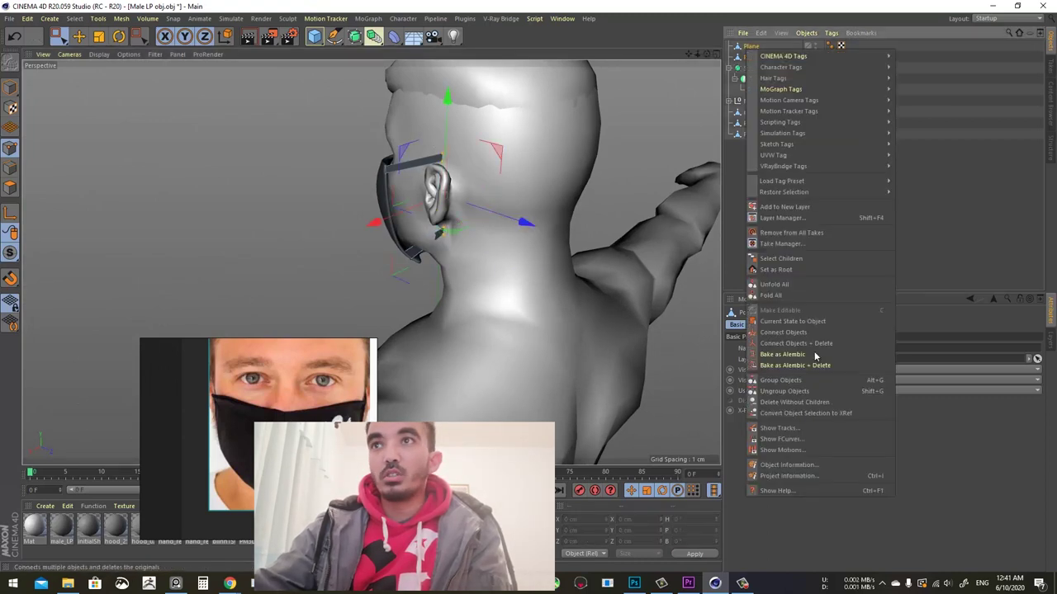
pyautogui.click(958, 130)
pyautogui.rightClick(749, 54)
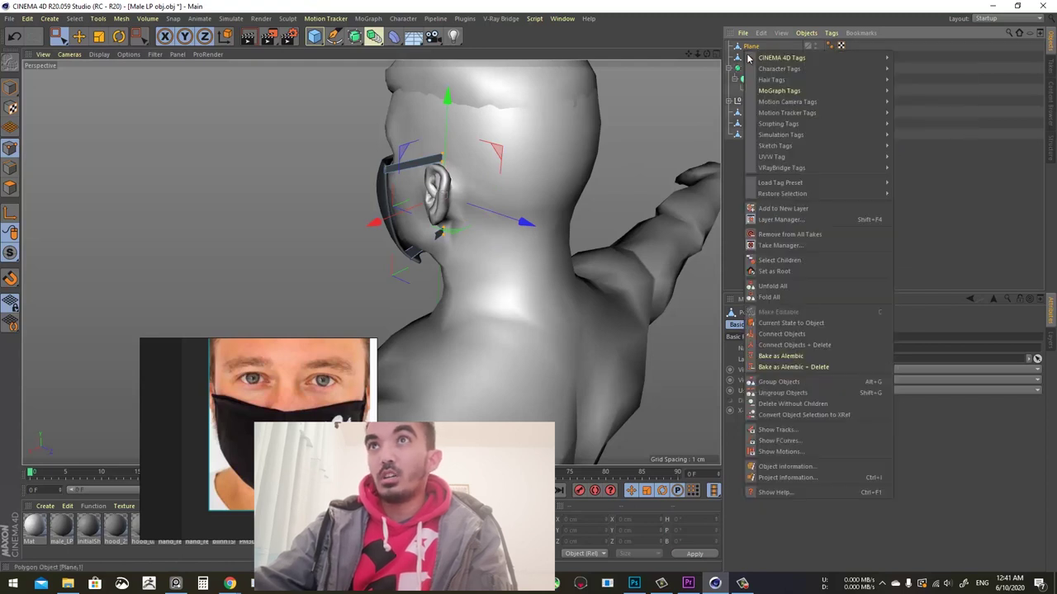
pyautogui.click(807, 345)
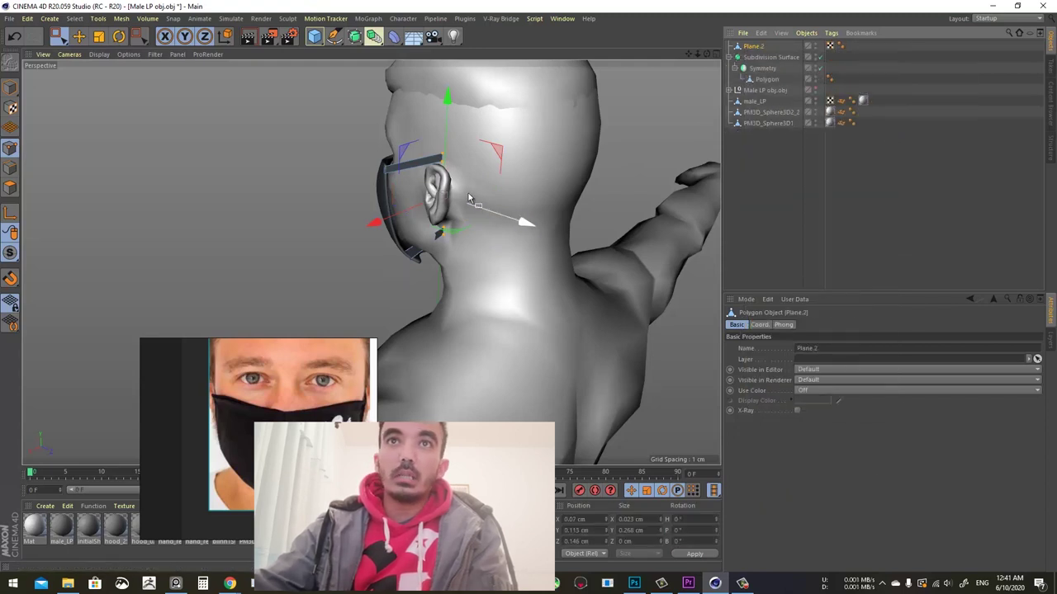
pyautogui.click(10, 171)
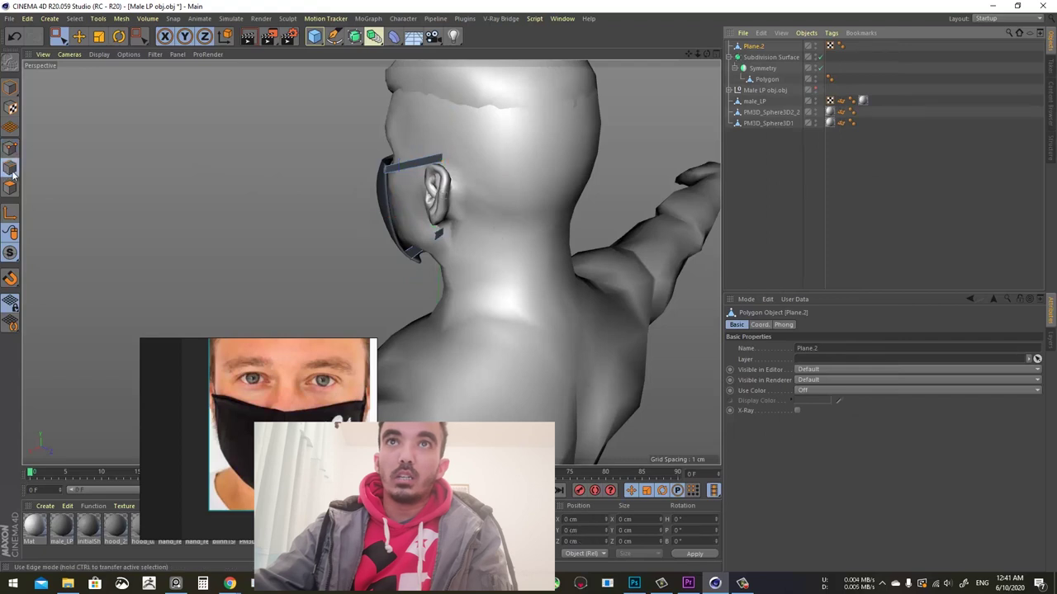
# Extrude the upper strap's rear end edge back and down behind the top of the ear, then rotate it downward
pyautogui.click(78, 37)
pyautogui.click(421, 161)
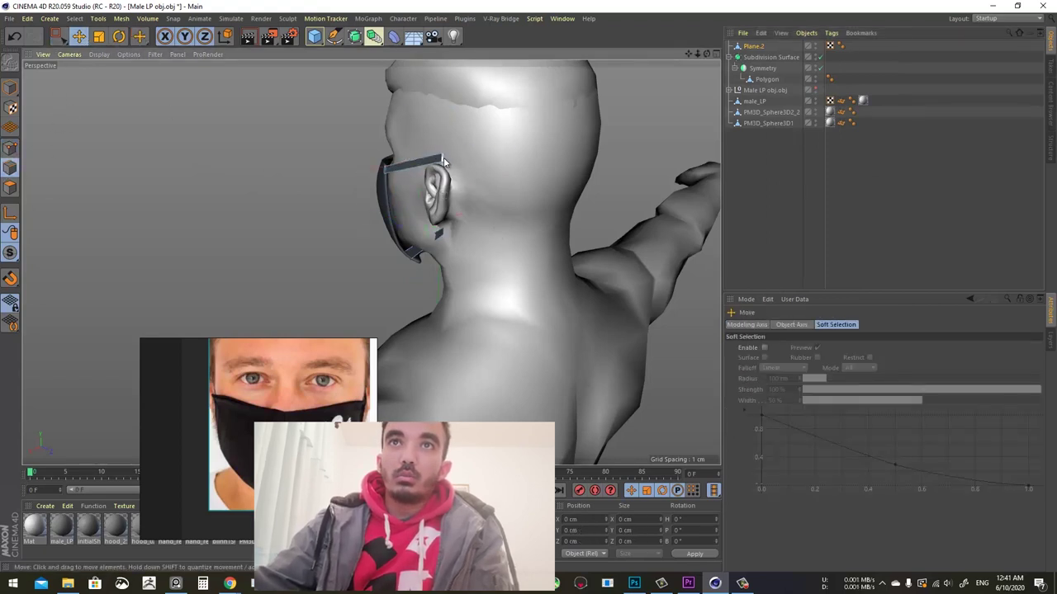
pyautogui.click(443, 158)
pyautogui.keyDown('alt'); pyautogui.moveTo(444, 158); pyautogui.dragTo(466, 165); pyautogui.keyUp('alt')
pyautogui.keyDown('alt'); pyautogui.moveTo(466, 165); pyautogui.dragTo(487, 136, button='right'); pyautogui.keyUp('alt')
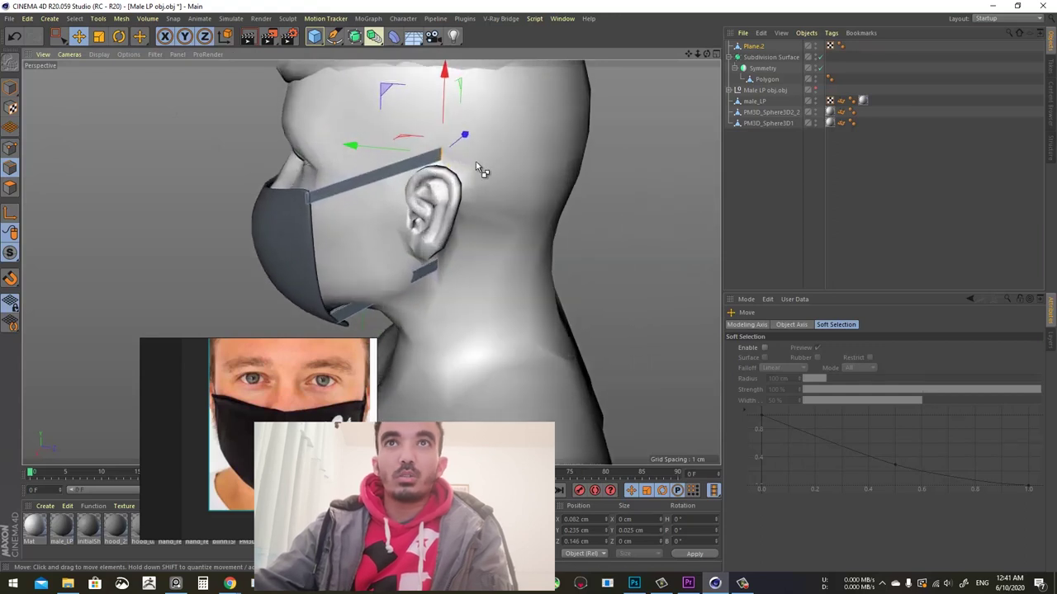
pyautogui.moveTo(481, 169); pyautogui.dragTo(558, 129)
pyautogui.click(120, 36)
pyautogui.moveTo(645, 260); pyautogui.dragTo(647, 300)
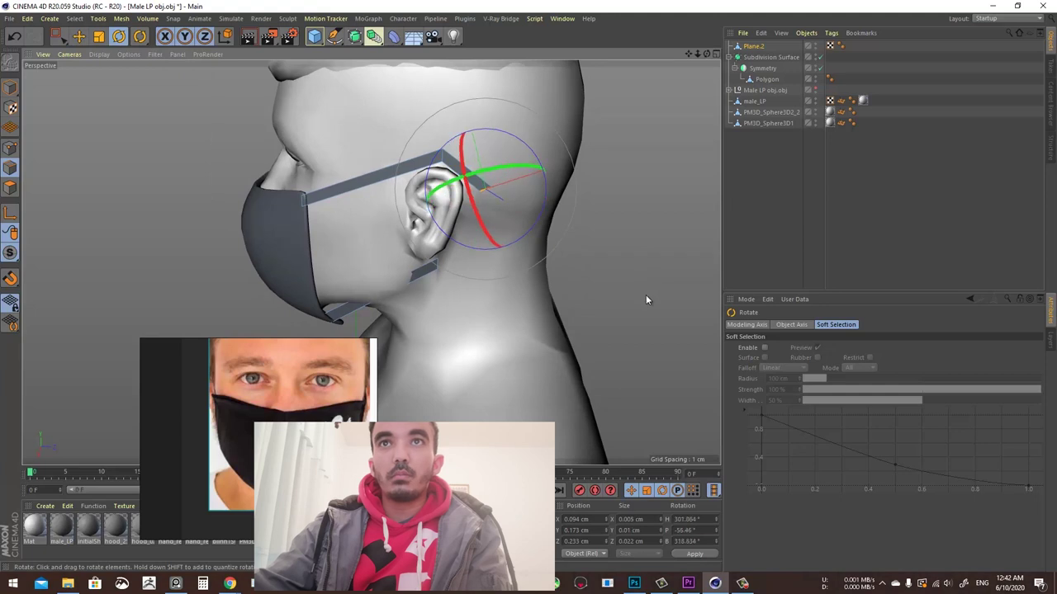
# Extrude the strap's end edge about 0.13 cm down behind the ear and rotate it toward the lower strap
pyautogui.click(81, 37)
pyautogui.keyDown('ctrl'); pyautogui.moveTo(605, 100); pyautogui.dragTo(593, 166); pyautogui.keyUp('ctrl')
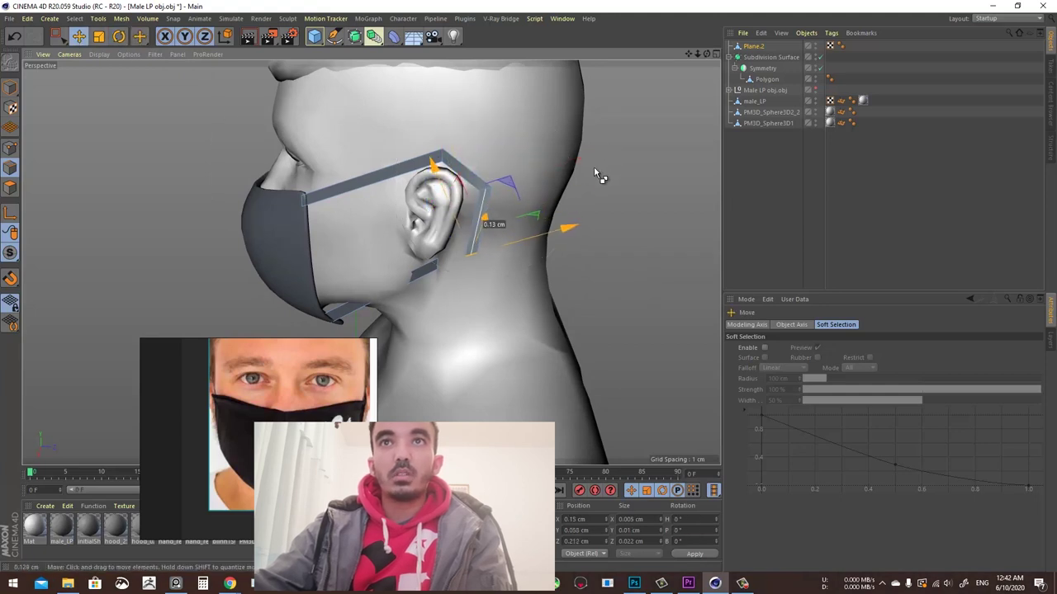
pyautogui.click(120, 36)
pyautogui.moveTo(552, 88); pyautogui.dragTo(551, 276)
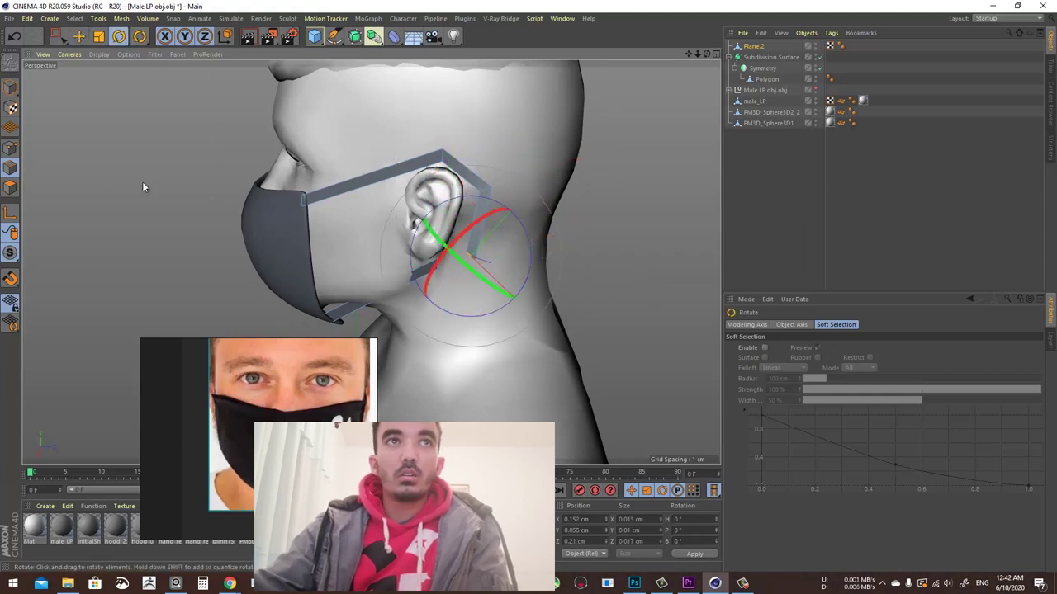
# Bridge the end edge behind the ear to the lower strap's rear edge to close the ear loop
pyautogui.rightClick(209, 146)
pyautogui.click(267, 177)
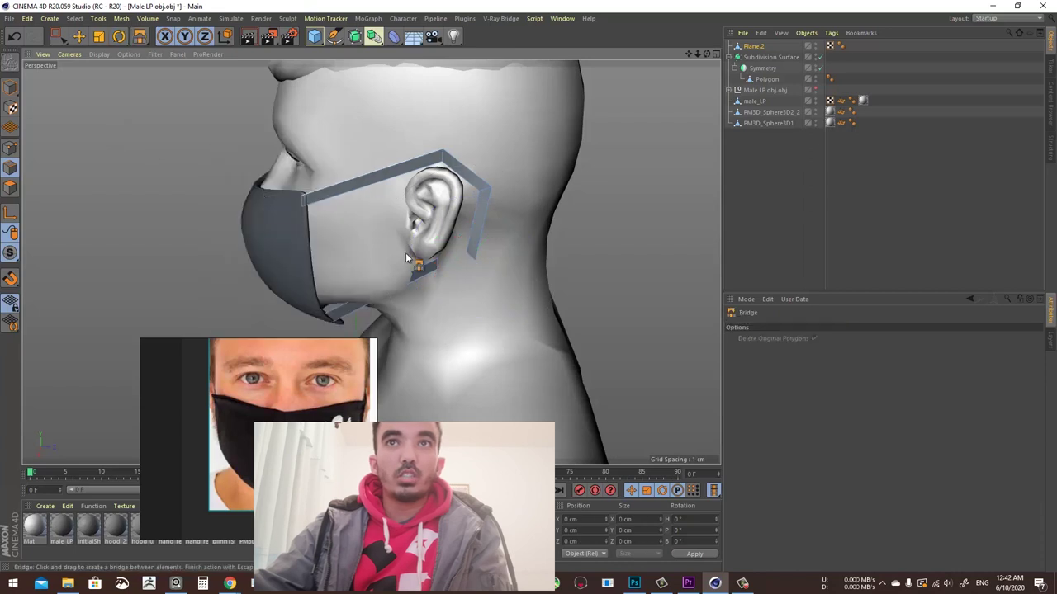
pyautogui.moveTo(454, 266); pyautogui.dragTo(459, 267)
# Dissolve the lower corner edge behind the ear and move the remaining rear edge down, closer to the ear
pyautogui.moveTo(59, 38); pyautogui.dragTo(91, 71)
pyautogui.click(10, 146)
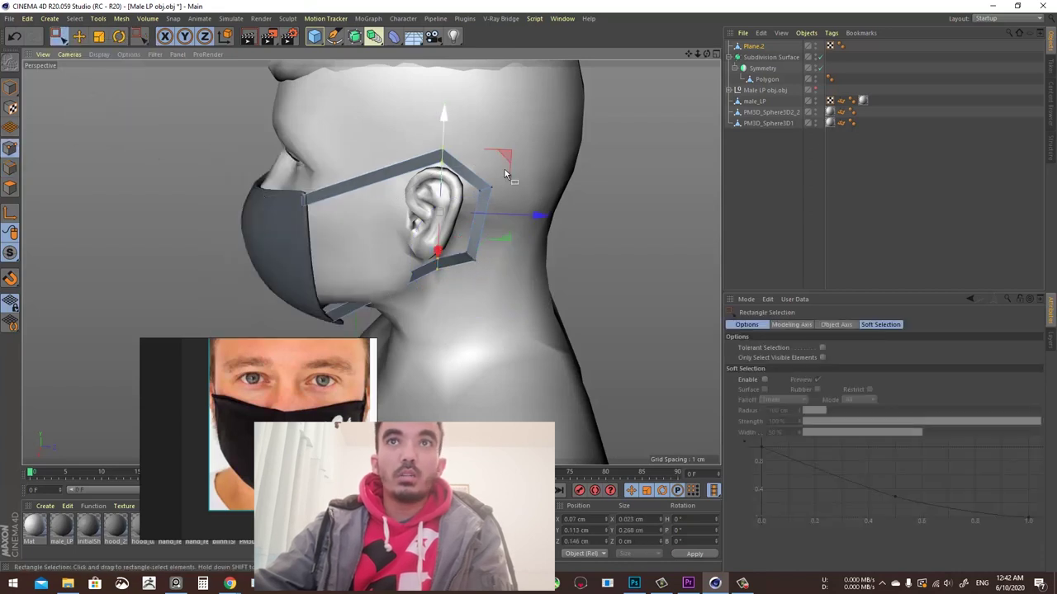
pyautogui.click(9, 168)
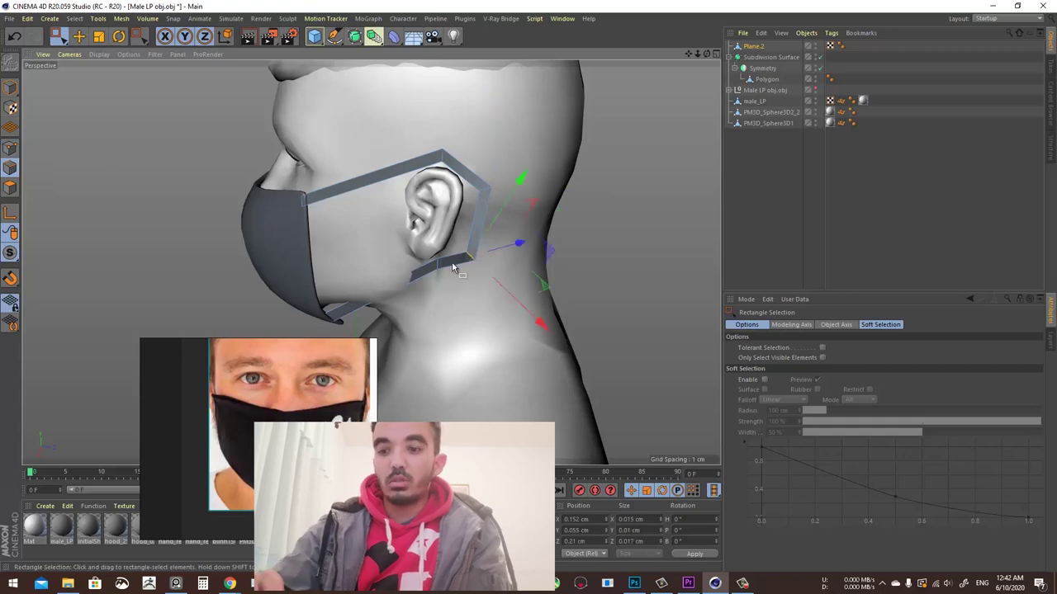
pyautogui.rightClick(577, 225)
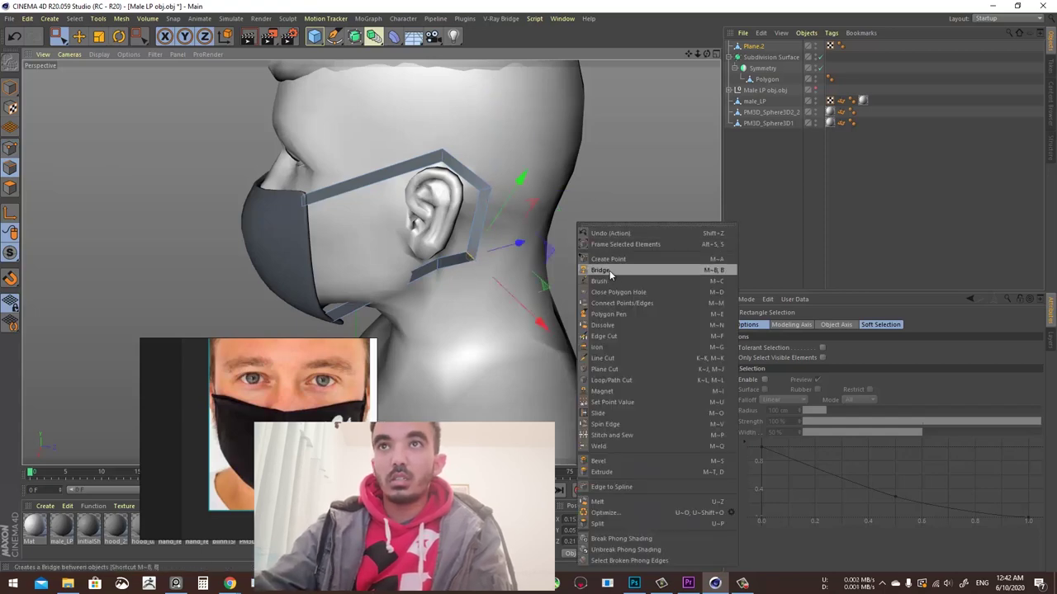
pyautogui.click(621, 324)
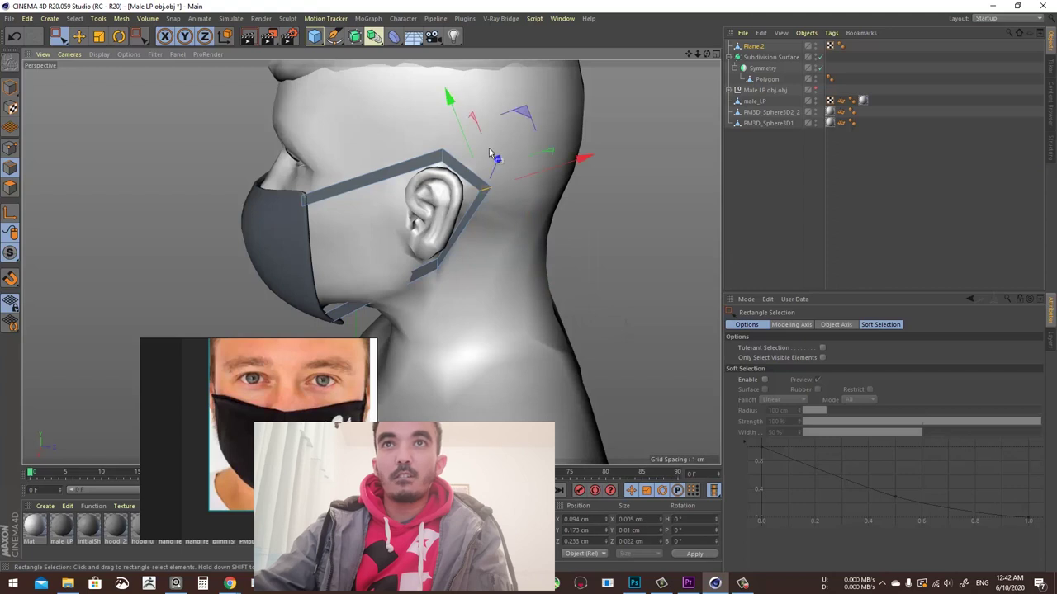
pyautogui.click(78, 36)
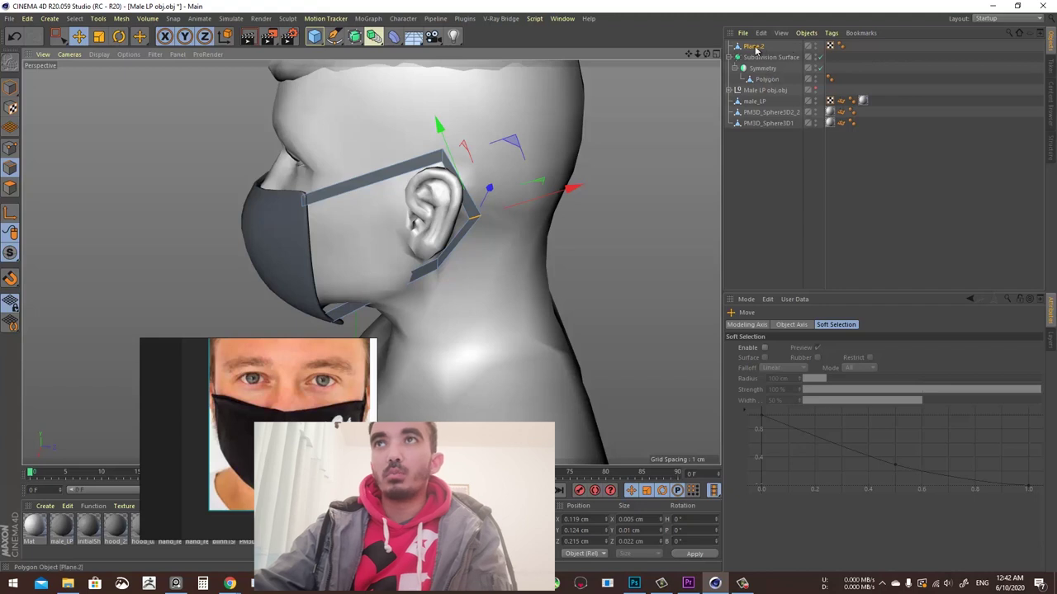
# Place Plane.2 inside the Symmetry object, group it with Polygon under one null, and select Plane.2 in the group
pyautogui.moveTo(755, 51); pyautogui.dragTo(755, 79)
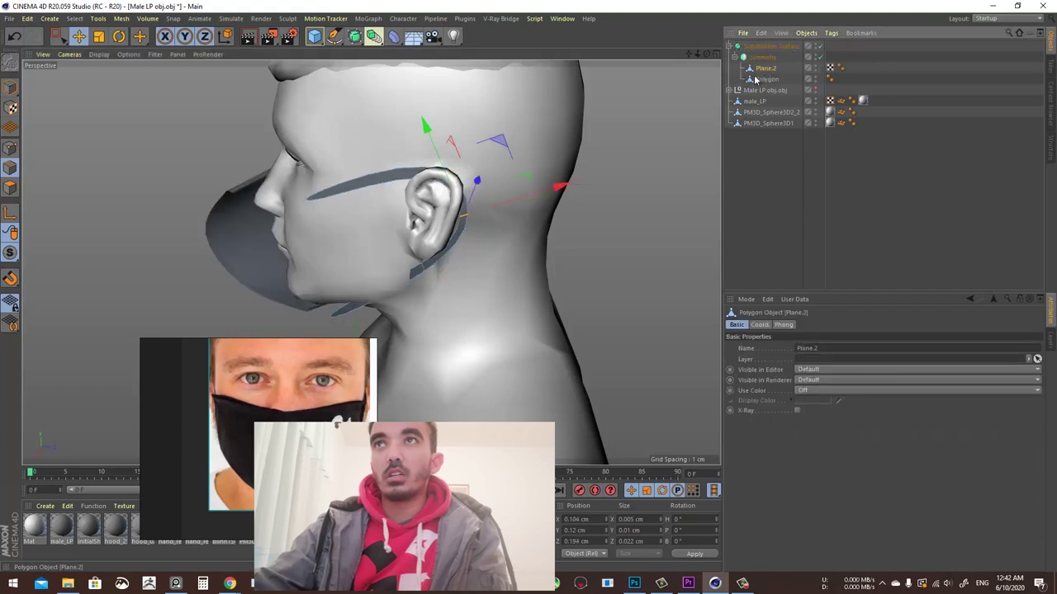
pyautogui.keyDown('ctrl'); pyautogui.click(765, 78); pyautogui.keyUp('ctrl')
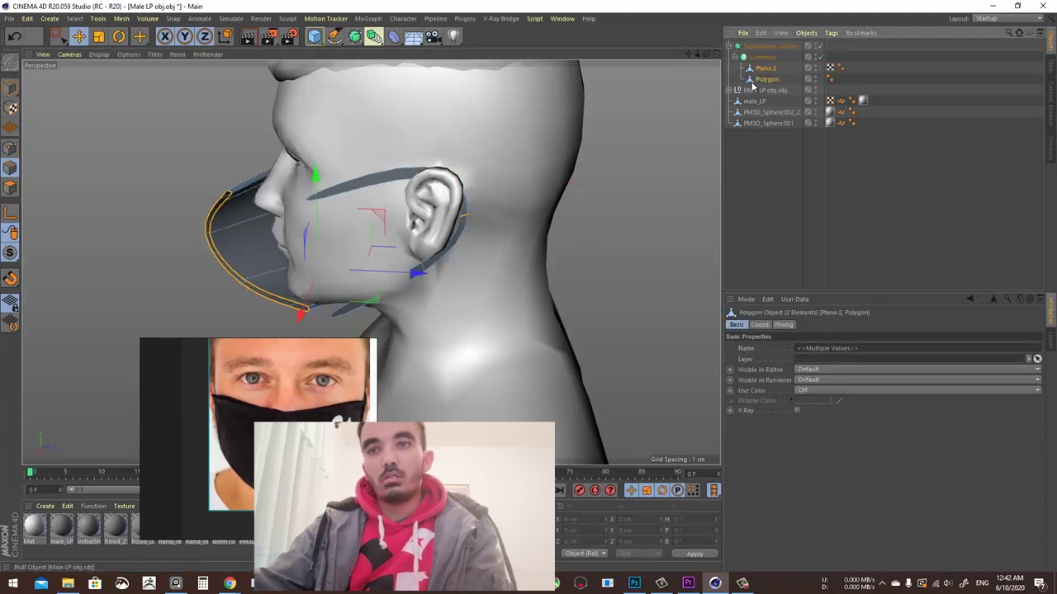
pyautogui.hotkey('alt', 'g')
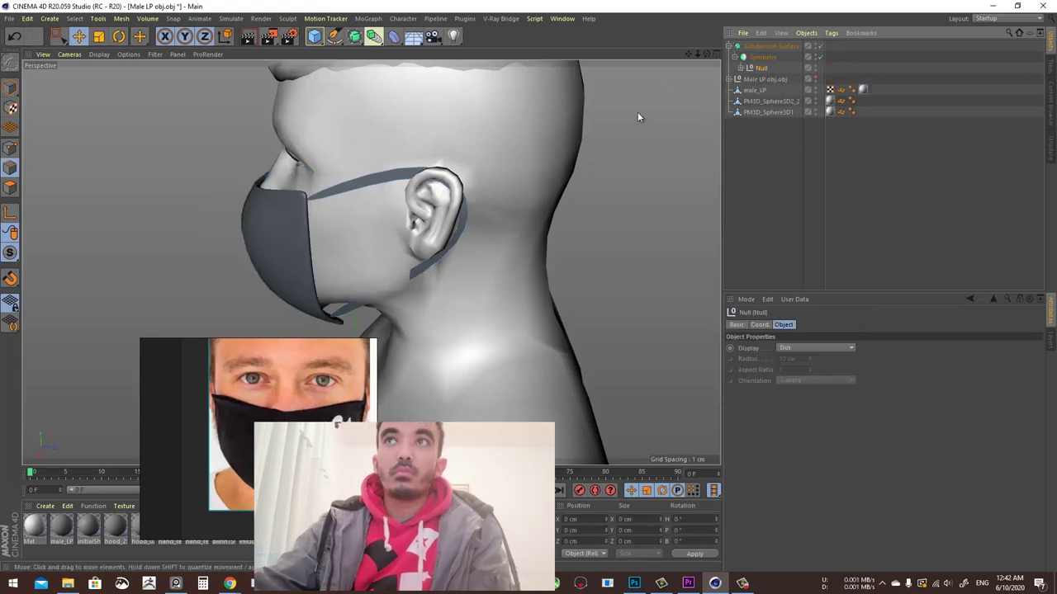
pyautogui.click(741, 68)
pyautogui.click(771, 79)
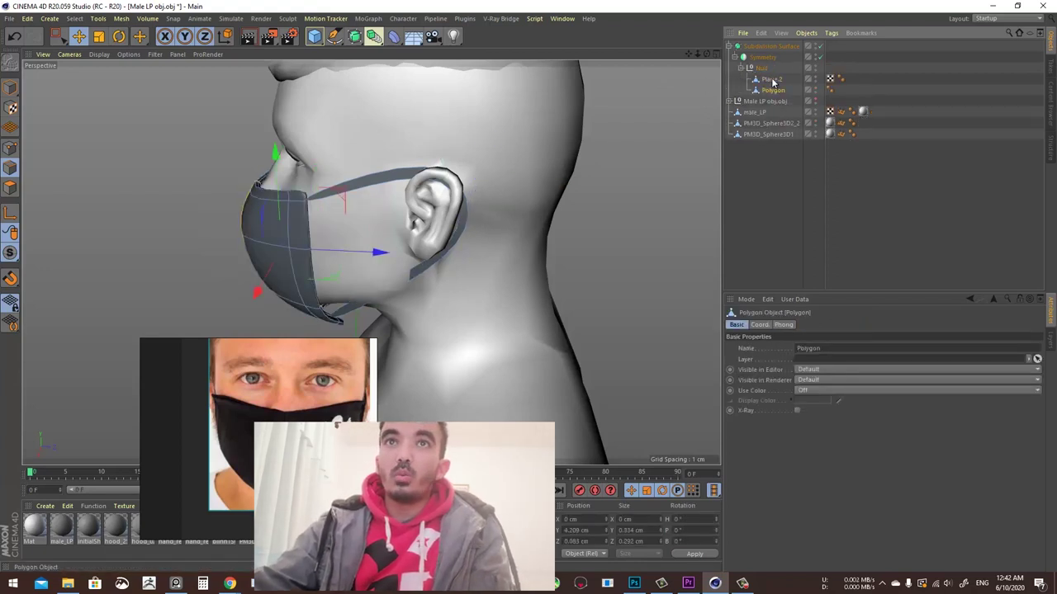
# Select the lower strap's joint edge below the ear and move it forward along the jaw toward the mask
pyautogui.moveTo(406, 255); pyautogui.dragTo(440, 288)
pyautogui.hotkey('ctrl', 'z')
pyautogui.press('space')
pyautogui.moveTo(401, 259); pyautogui.dragTo(425, 323)
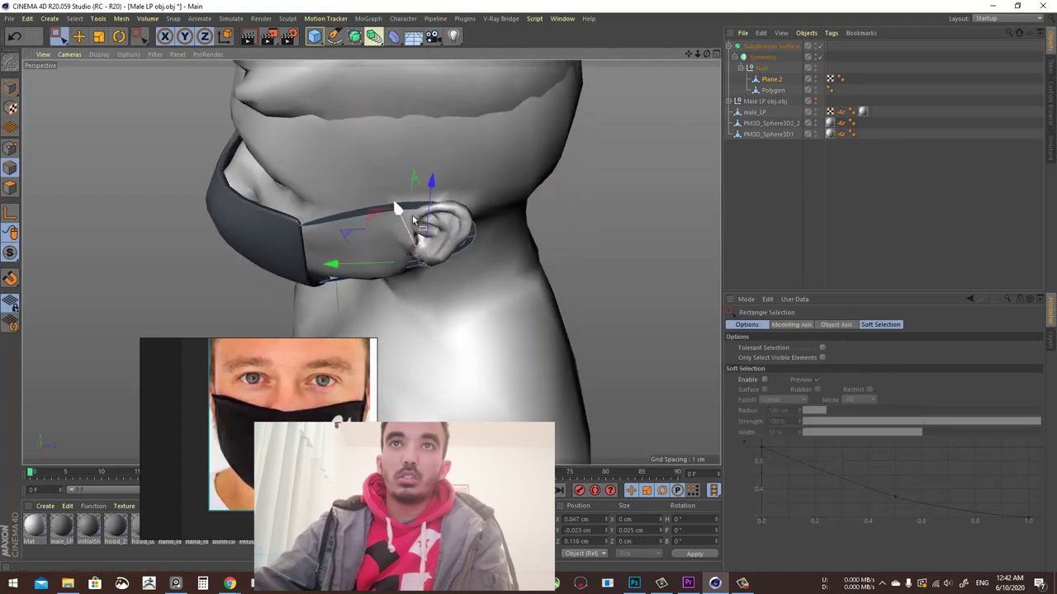
pyautogui.click(86, 40)
pyautogui.keyDown('alt'); pyautogui.moveTo(402, 259); pyautogui.dragTo(409, 218); pyautogui.keyUp('alt')
pyautogui.moveTo(519, 187); pyautogui.dragTo(460, 197)
# Select the lower strap's front end edge and reposition it to tuck inside the mask's lower side corner
pyautogui.press('0')
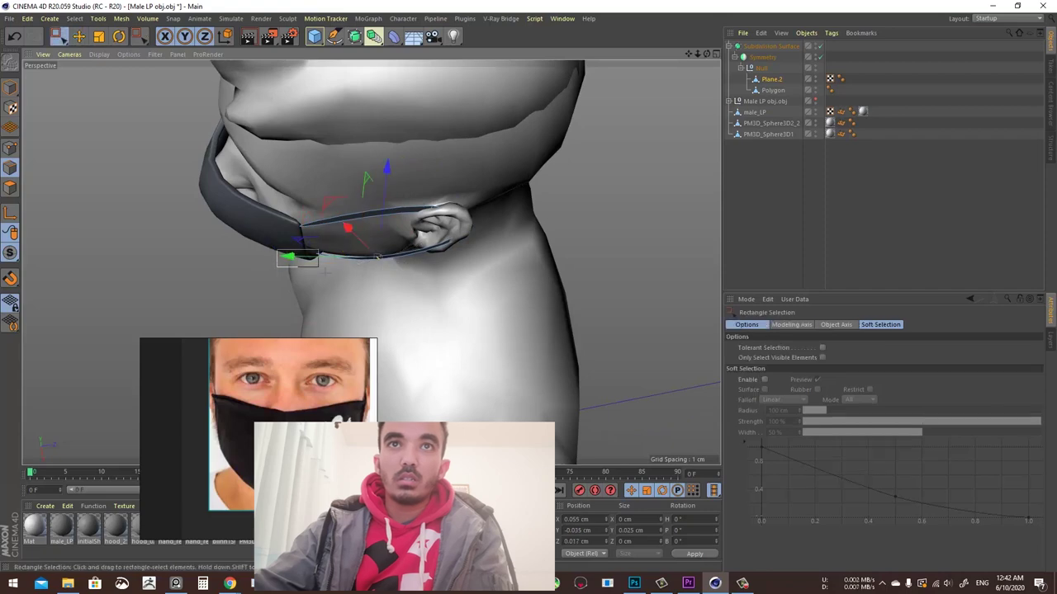
pyautogui.moveTo(325, 273); pyautogui.dragTo(345, 292)
pyautogui.scroll(5, 313, 243)
pyautogui.scroll(-5, 357, 242)
pyautogui.keyDown('alt'); pyautogui.moveTo(374, 231); pyautogui.dragTo(416, 252); pyautogui.keyUp('alt')
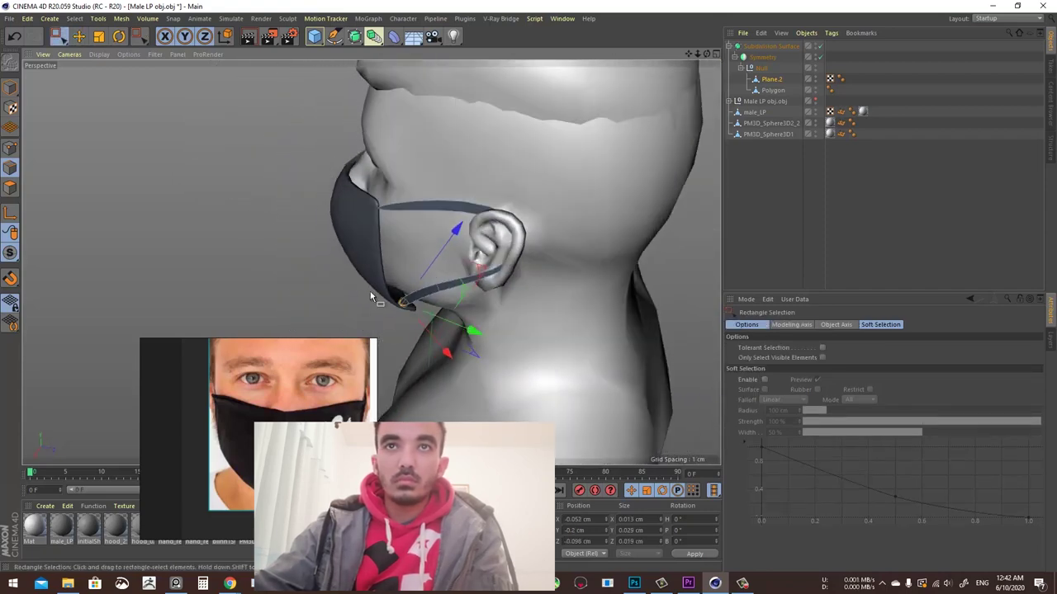
pyautogui.press('e')
pyautogui.moveTo(128, 137); pyautogui.dragTo(127, 139)
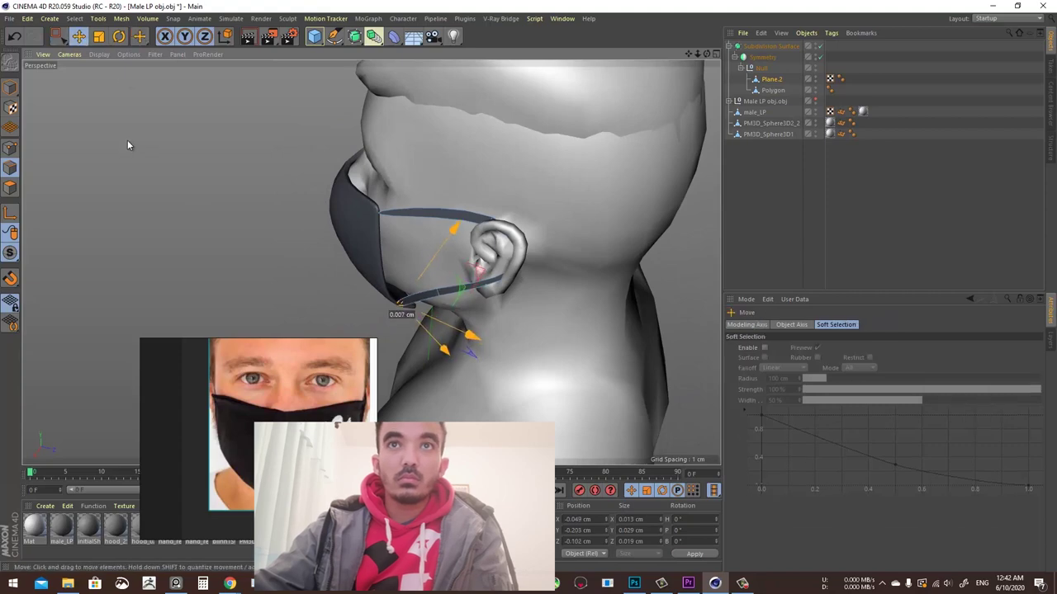
pyautogui.moveTo(311, 293)
pyautogui.keyDown('alt'); pyautogui.mouseDown()
pyautogui.moveTo(370, 309)
pyautogui.moveTo(565, 228)
pyautogui.moveTo(492, 312)
pyautogui.moveTo(464, 277)
pyautogui.moveTo(464, 302)
pyautogui.moveTo(441, 301)
pyautogui.moveTo(442, 326)
pyautogui.moveTo(558, 294)
pyautogui.moveTo(252, 324)
pyautogui.moveTo(299, 277)
pyautogui.moveTo(317, 276)
pyautogui.mouseUp(); pyautogui.keyUp('alt')
pyautogui.scroll(-2, 487, 226)
pyautogui.keyDown('alt'); pyautogui.moveTo(487, 225); pyautogui.dragTo(379, 346, button='middle'); pyautogui.keyUp('alt')
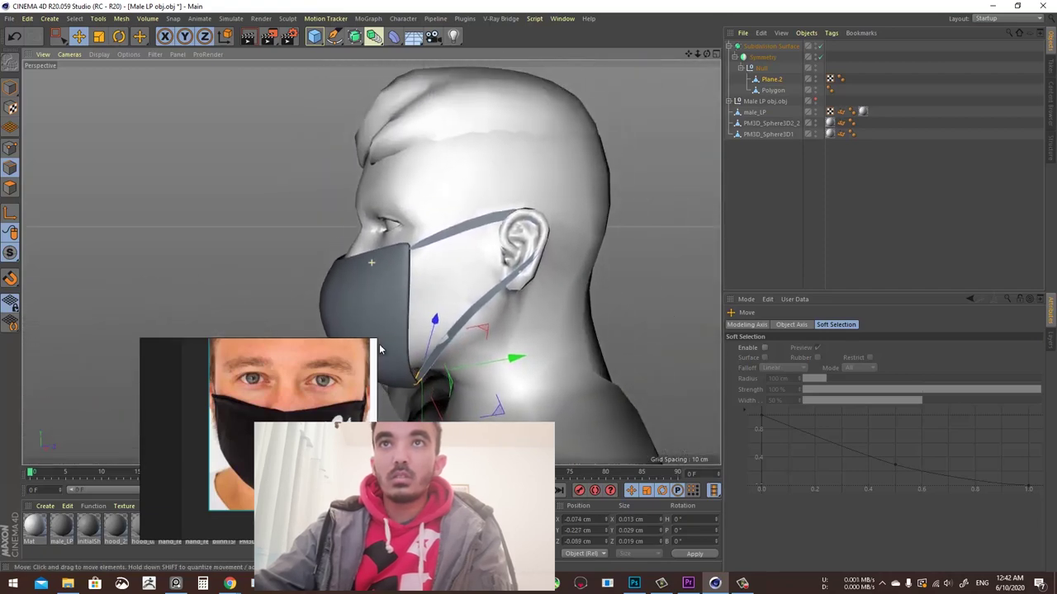
# Try to move the strap's rear edge behind the ear to a new position
pyautogui.keyDown('alt'); pyautogui.moveTo(380, 349); pyautogui.dragTo(536, 263); pyautogui.keyUp('alt')
pyautogui.press('0')
pyautogui.moveTo(470, 307); pyautogui.dragTo(470, 304)
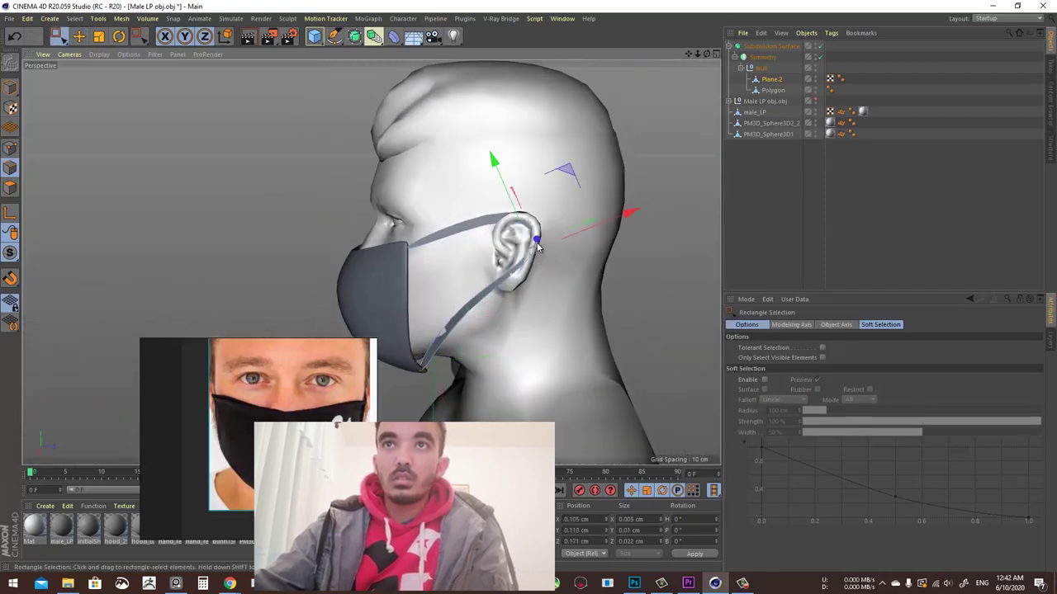
pyautogui.moveTo(567, 172); pyautogui.dragTo(563, 220)
pyautogui.hotkey('ctrl', 'z')
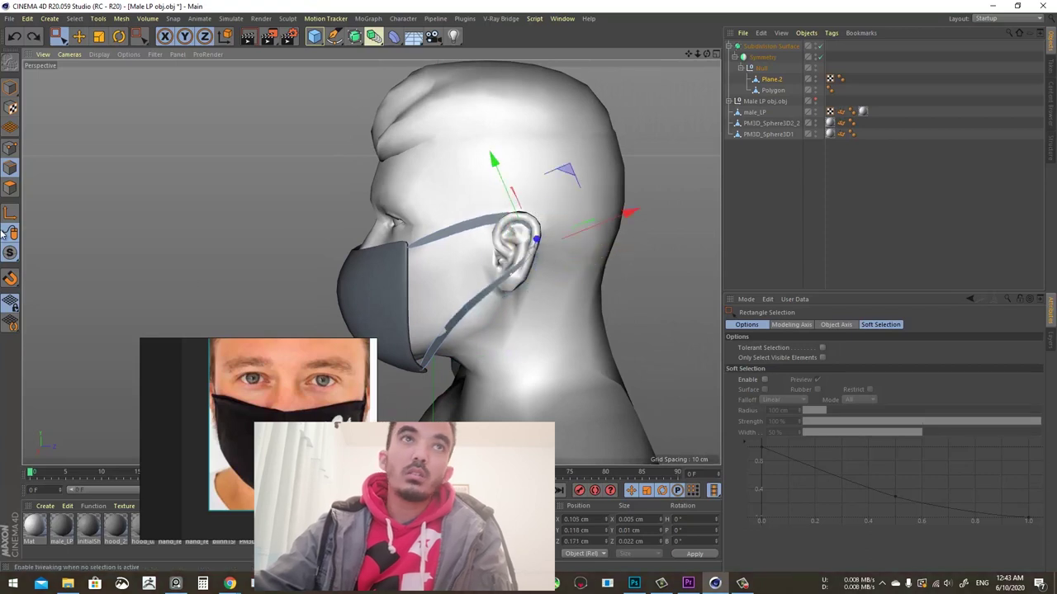
# In point mode, lower the strap points behind the ear to the lobe and raise the points above the ear
pyautogui.click(11, 147)
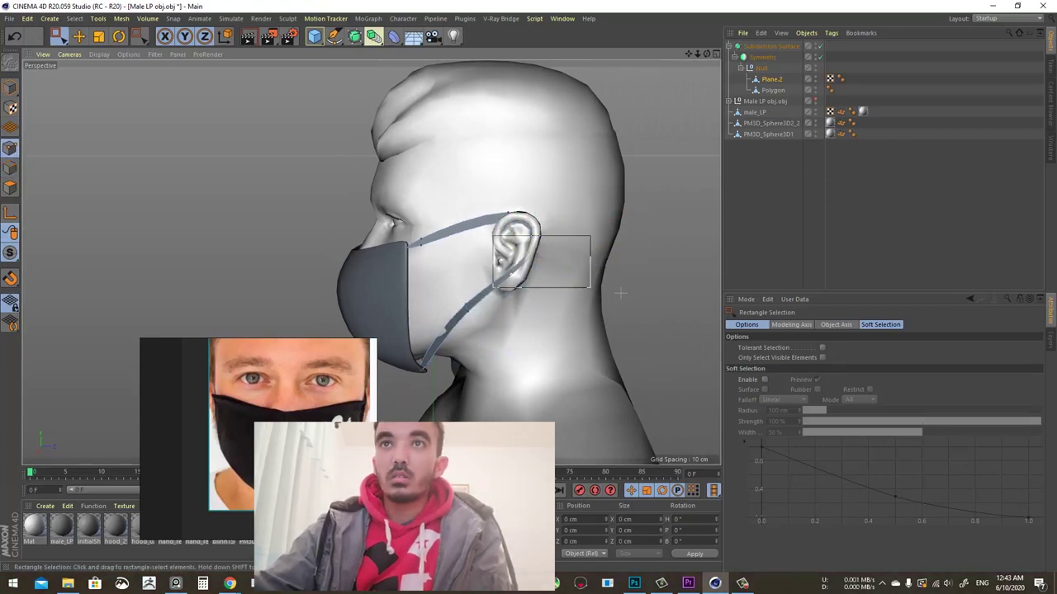
pyautogui.moveTo(619, 293); pyautogui.dragTo(590, 287)
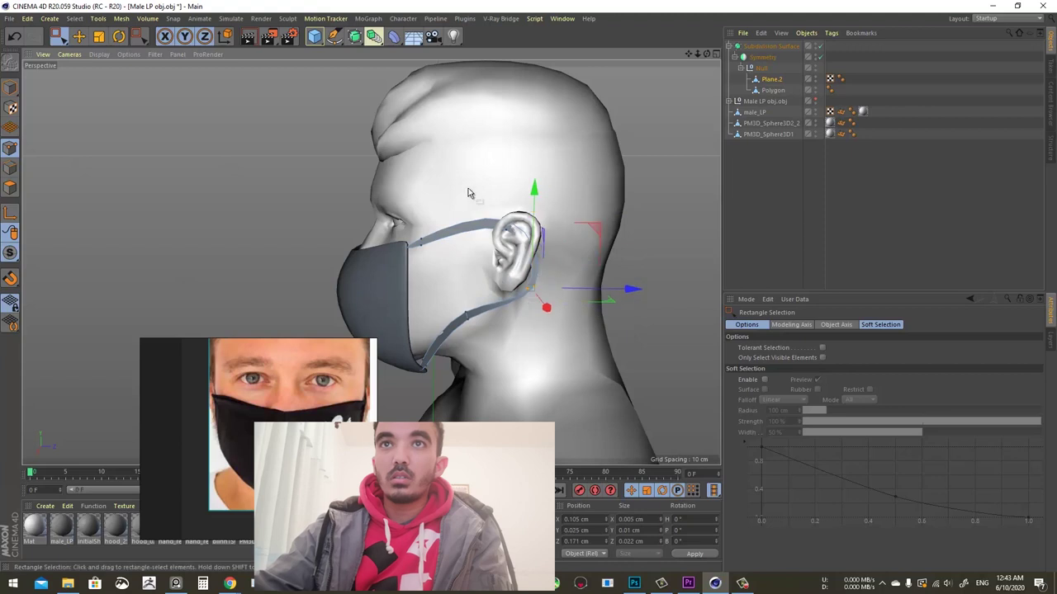
pyautogui.moveTo(468, 193); pyautogui.dragTo(543, 249)
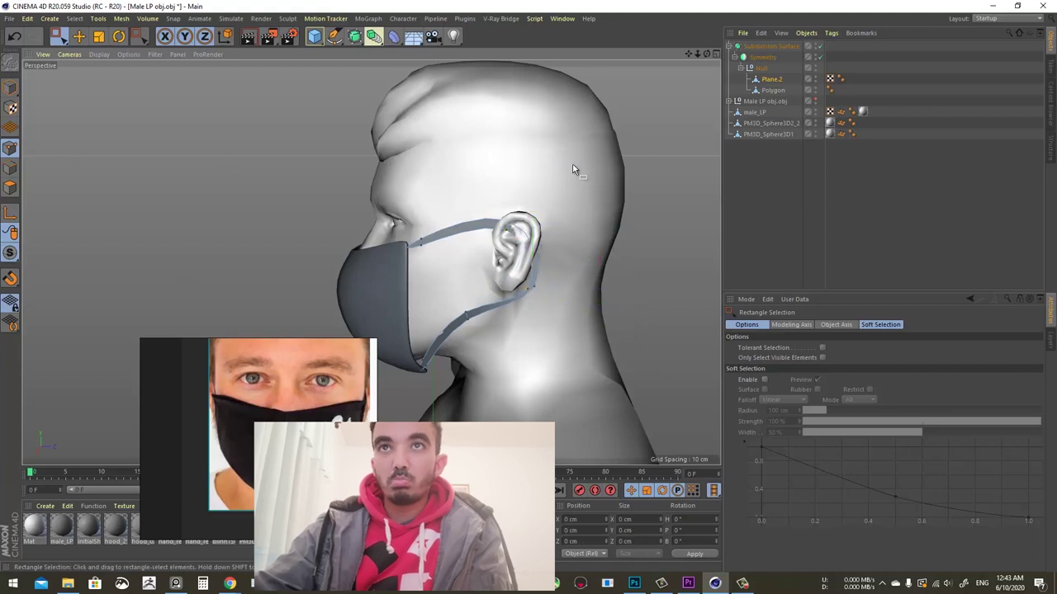
pyautogui.moveTo(573, 166); pyautogui.dragTo(578, 153)
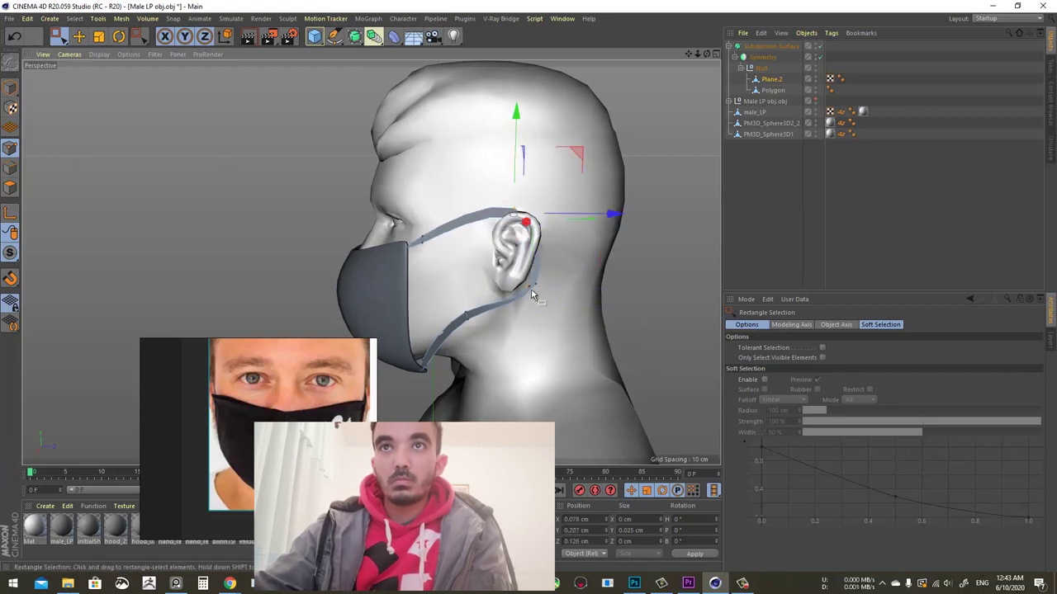
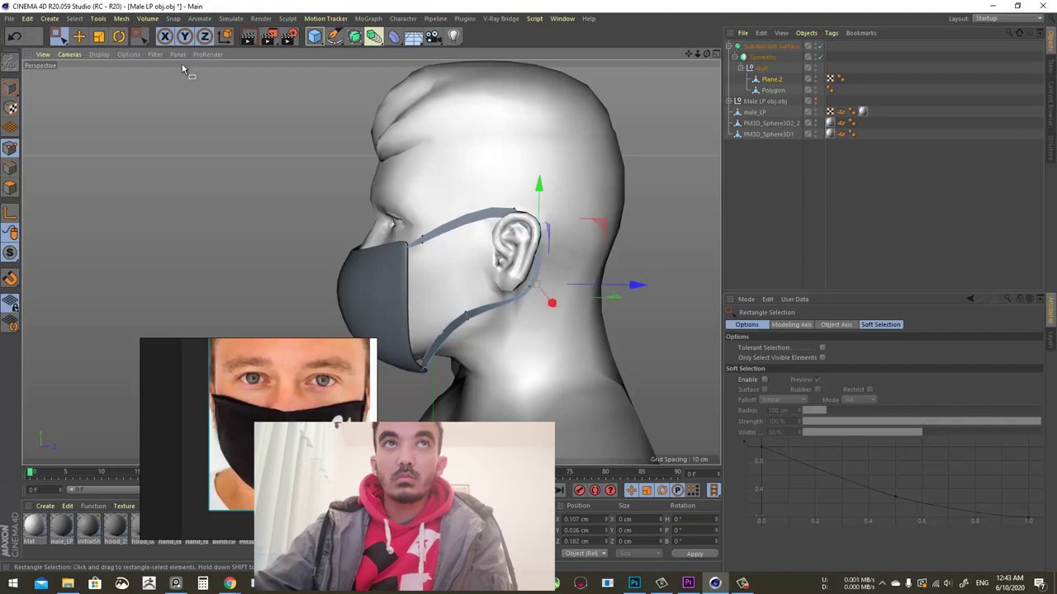
pyautogui.click(83, 36)
pyautogui.moveTo(648, 213); pyautogui.dragTo(650, 203)
# Shift the strap points around the ear sideways, and move the lower points inward toward the head
pyautogui.scroll(4, 518, 279)
pyautogui.keyDown('alt'); pyautogui.moveTo(508, 295); pyautogui.dragTo(506, 142); pyautogui.keyUp('alt')
pyautogui.press('0')
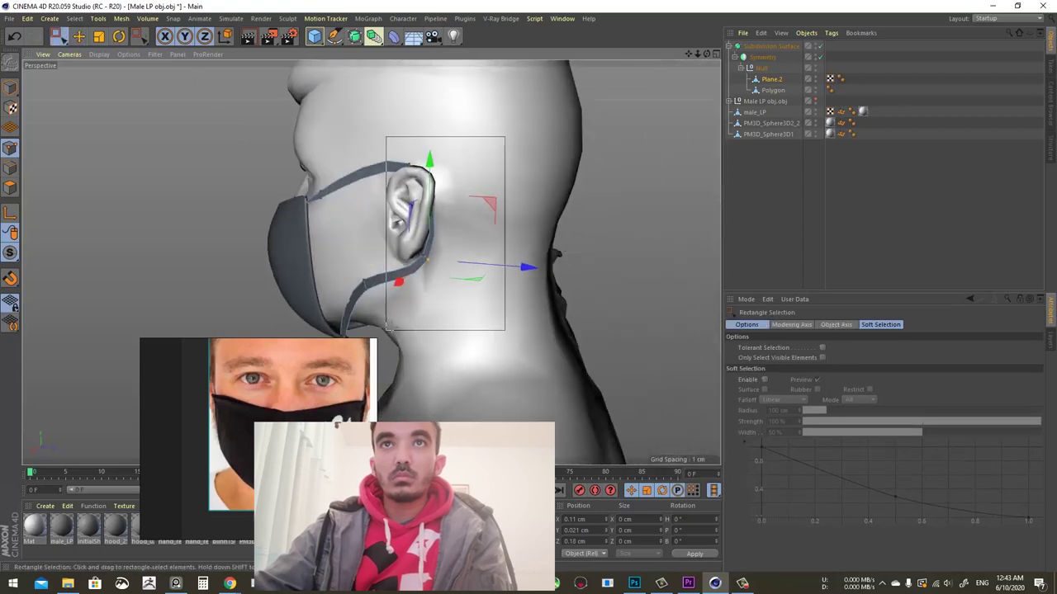
pyautogui.moveTo(388, 328); pyautogui.dragTo(387, 331)
pyautogui.keyDown('alt'); pyautogui.moveTo(392, 322); pyautogui.dragTo(349, 227); pyautogui.keyUp('alt')
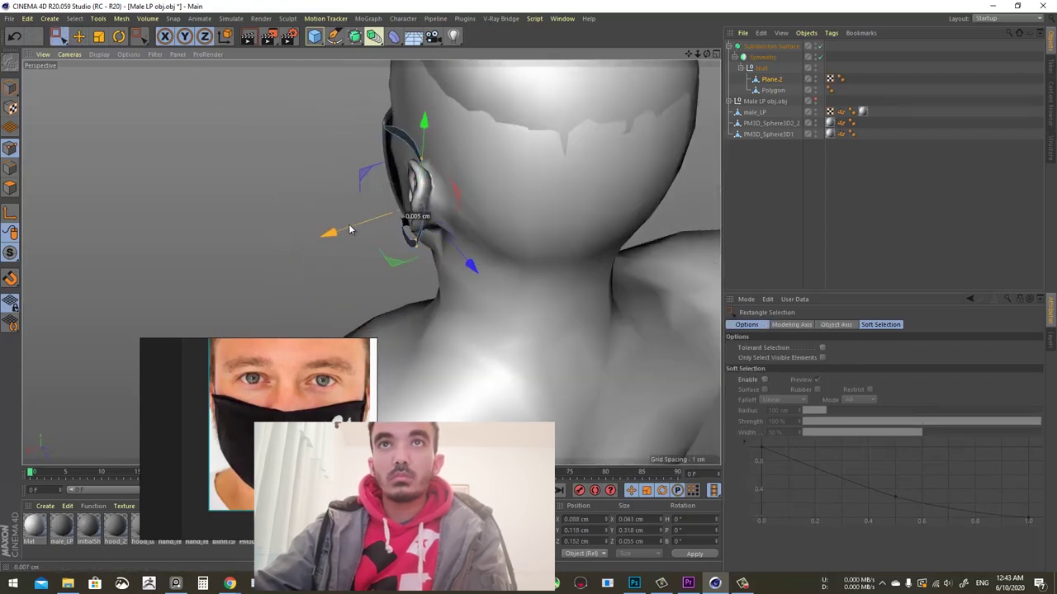
pyautogui.moveTo(428, 258); pyautogui.dragTo(406, 229)
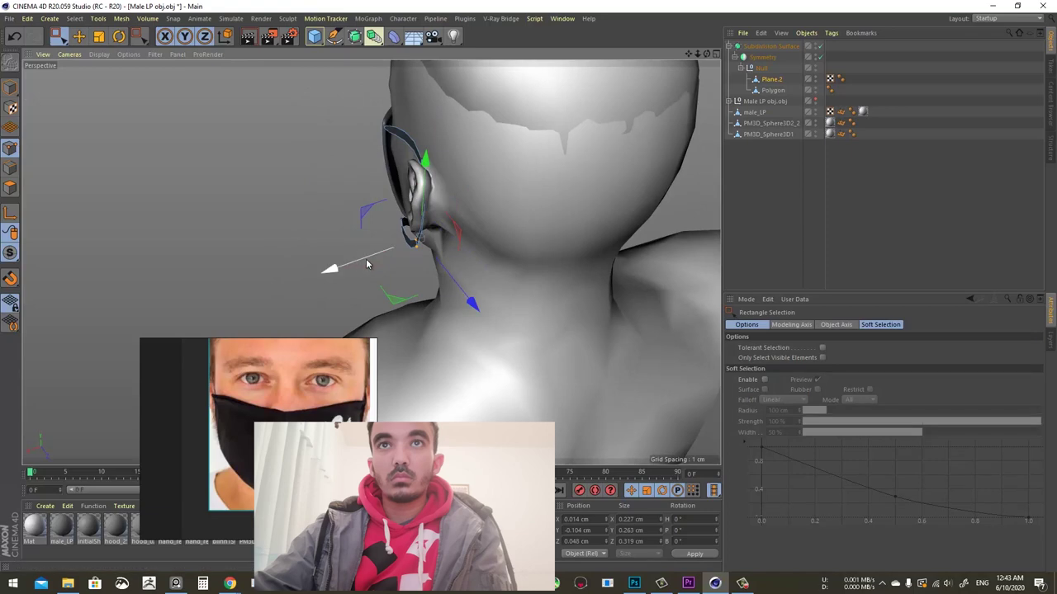
pyautogui.moveTo(368, 265); pyautogui.dragTo(381, 258)
pyautogui.keyDown('alt'); pyautogui.moveTo(438, 195); pyautogui.dragTo(526, 182); pyautogui.keyUp('alt')
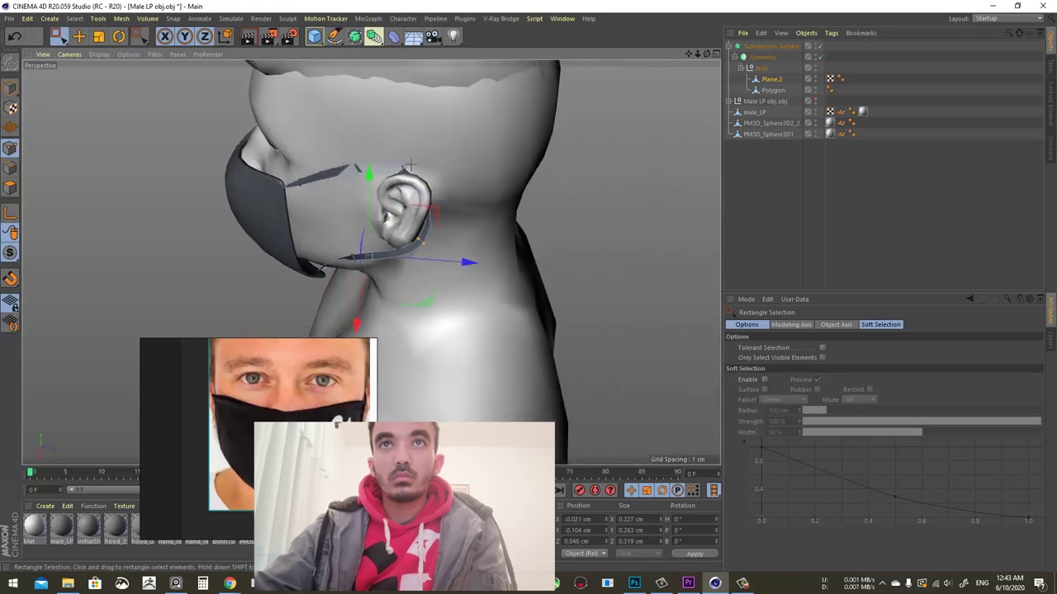
# Add a loop cut across the upper strap between the mask and the ear
pyautogui.click(409, 167)
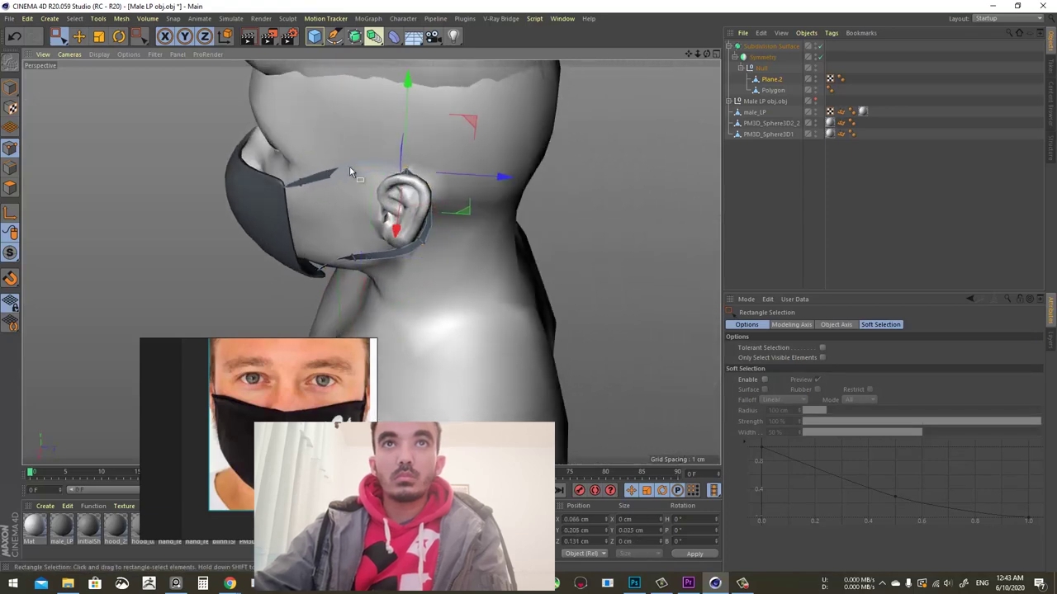
pyautogui.keyDown('alt'); pyautogui.moveTo(350, 171); pyautogui.dragTo(381, 198); pyautogui.keyUp('alt')
pyautogui.rightClick(381, 199)
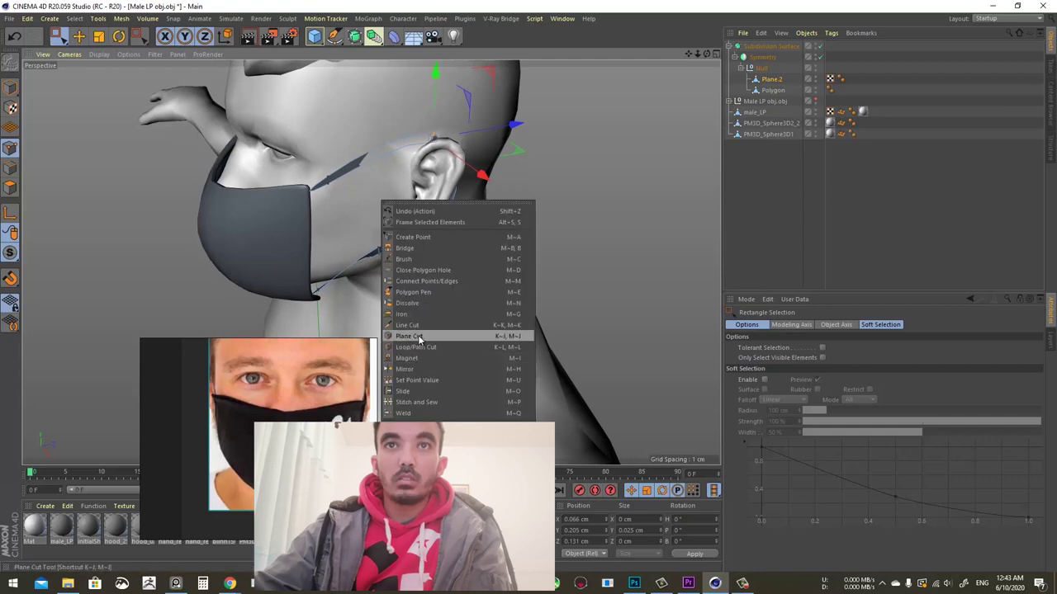
pyautogui.click(416, 346)
pyautogui.click(371, 157)
# Move the upper strap's points outward so the strap clears the side of the head between mask and ear
pyautogui.press('space')
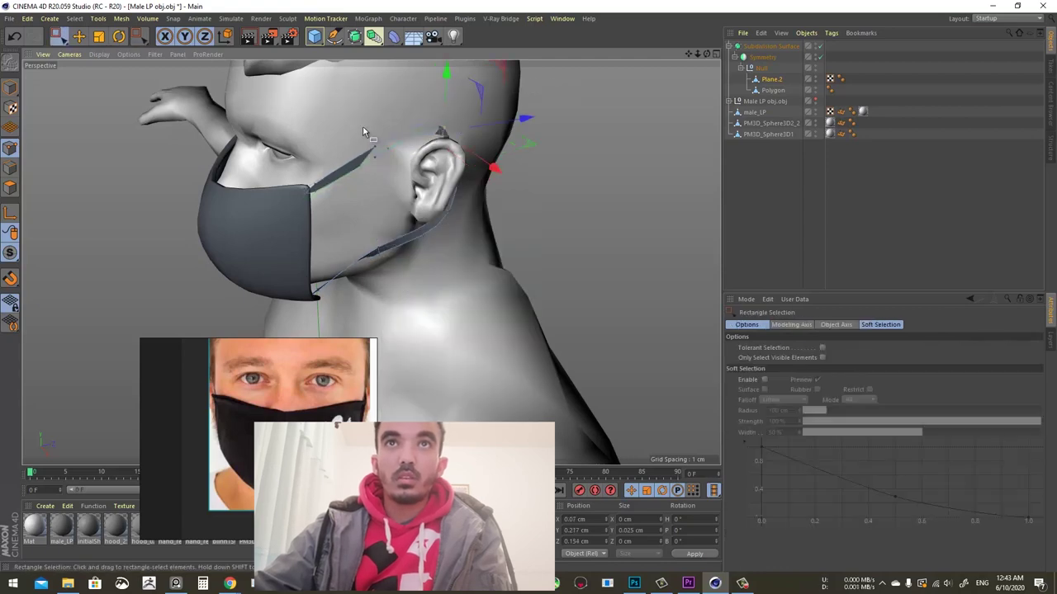
pyautogui.moveTo(364, 129); pyautogui.dragTo(443, 208)
pyautogui.moveTo(328, 193); pyautogui.dragTo(288, 220)
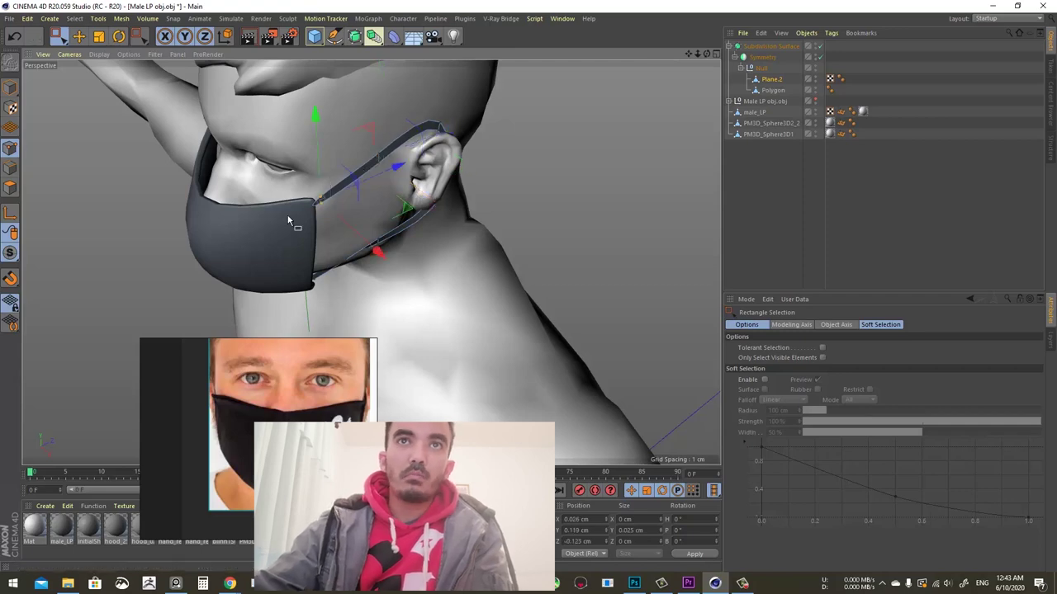
# Add loop cuts across the strap close to the mask, at about 3.5% on its upper end and about 5.7% on its lower end
pyautogui.click(10, 167)
pyautogui.scroll(5, 356, 211)
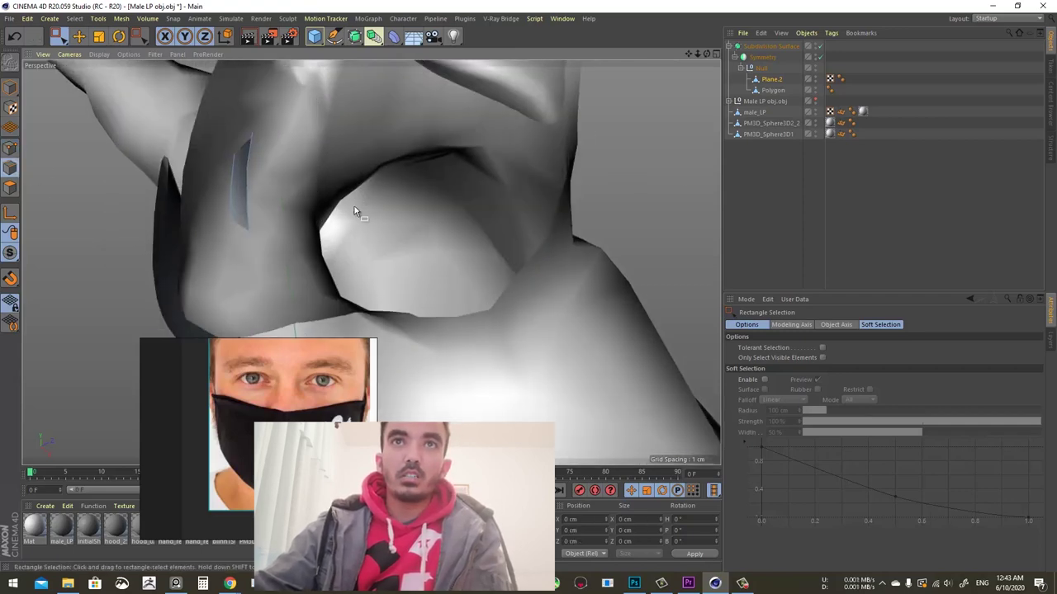
pyautogui.scroll(-5, 360, 212)
pyautogui.keyDown('alt'); pyautogui.moveTo(391, 207); pyautogui.dragTo(355, 182); pyautogui.keyUp('alt')
pyautogui.scroll(2, 376, 191)
pyautogui.scroll(1, 398, 196)
pyautogui.rightClick(683, 152)
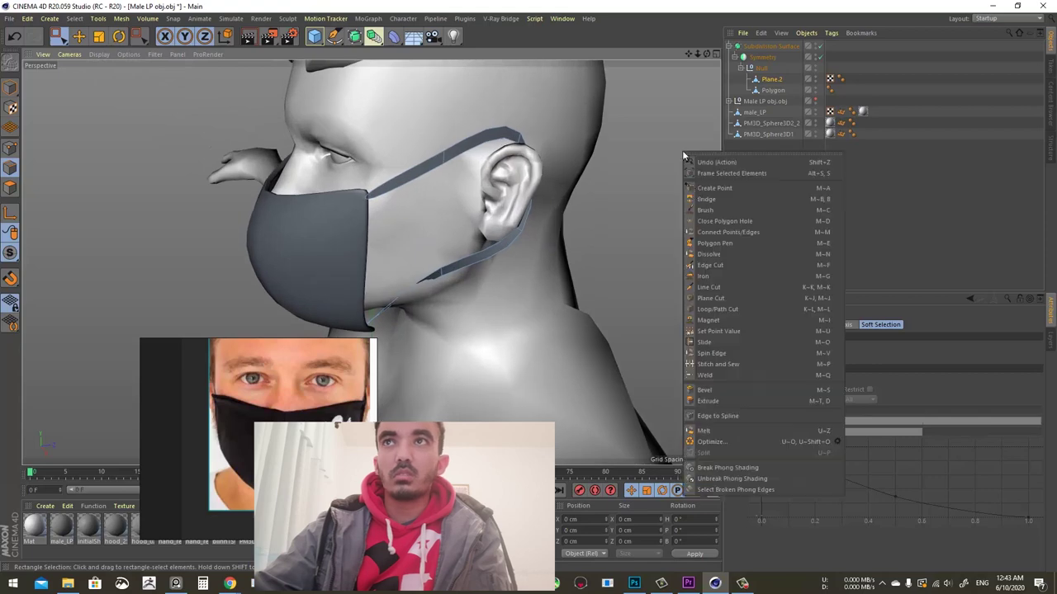
pyautogui.click(724, 308)
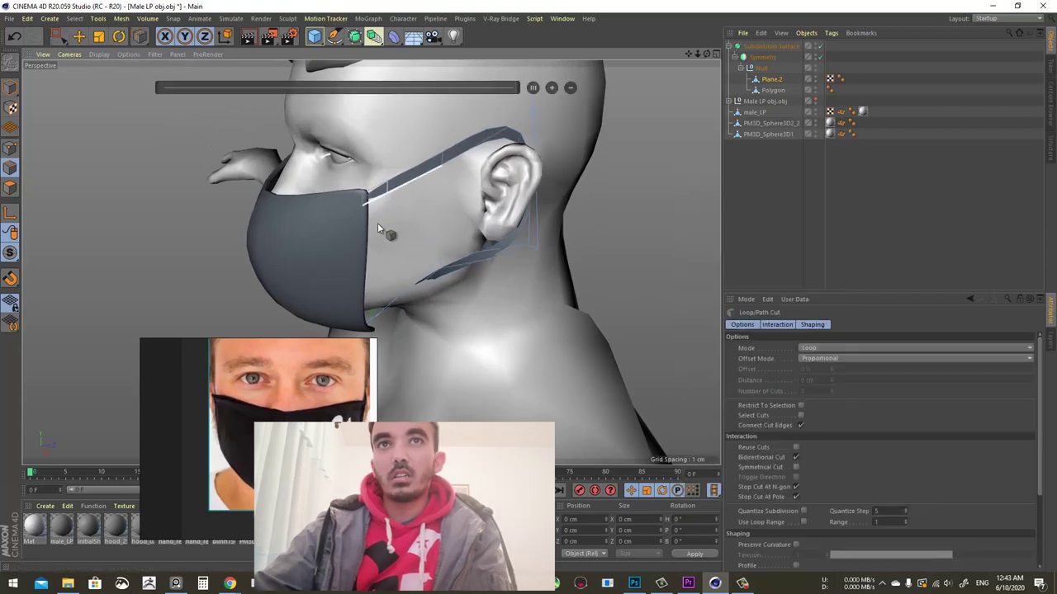
pyautogui.click(366, 210)
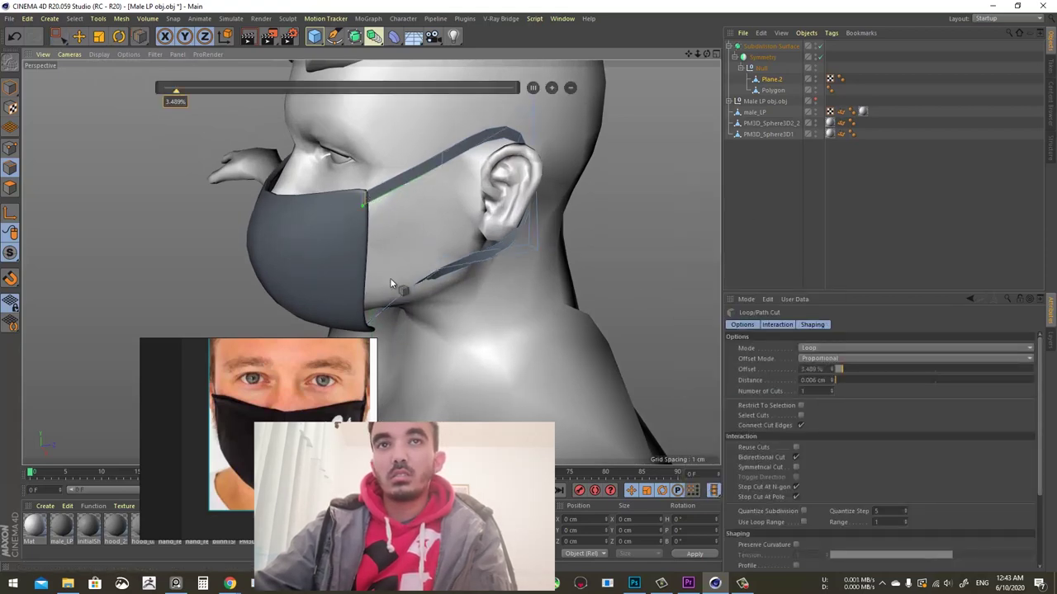
pyautogui.keyDown('alt'); pyautogui.moveTo(392, 283); pyautogui.dragTo(379, 113); pyautogui.keyUp('alt')
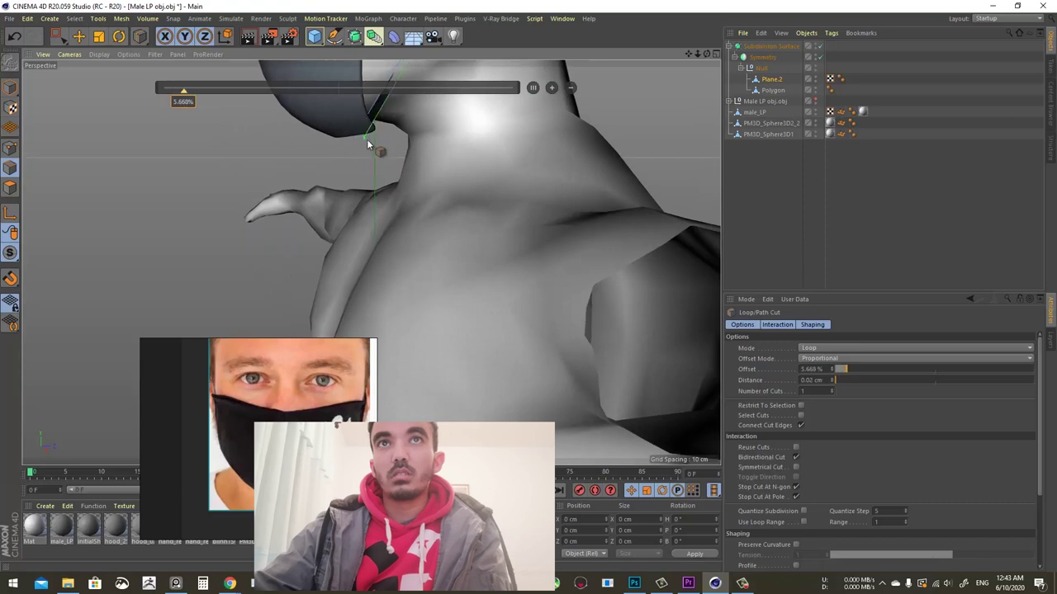
# In point mode, select the strap's front points at the mask's lower corner
pyautogui.click(59, 37)
pyautogui.click(10, 149)
pyautogui.keyDown('alt'); pyautogui.moveTo(334, 141); pyautogui.dragTo(331, 110); pyautogui.keyUp('alt')
pyautogui.click(348, 153)
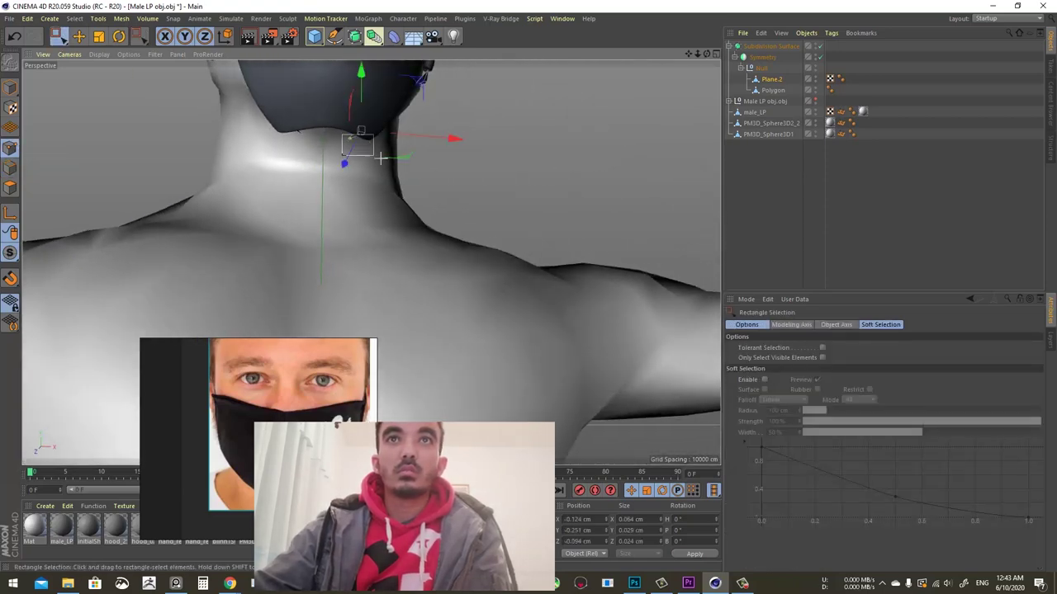
pyautogui.moveTo(381, 158); pyautogui.dragTo(382, 158)
pyautogui.keyDown('alt'); pyautogui.moveTo(382, 159); pyautogui.dragTo(418, 152); pyautogui.keyUp('alt')
# Switch to object mode and add a 200 cm cube as a size reference for the character
pyautogui.click(729, 47)
pyautogui.moveTo(760, 123); pyautogui.dragTo(709, 4)
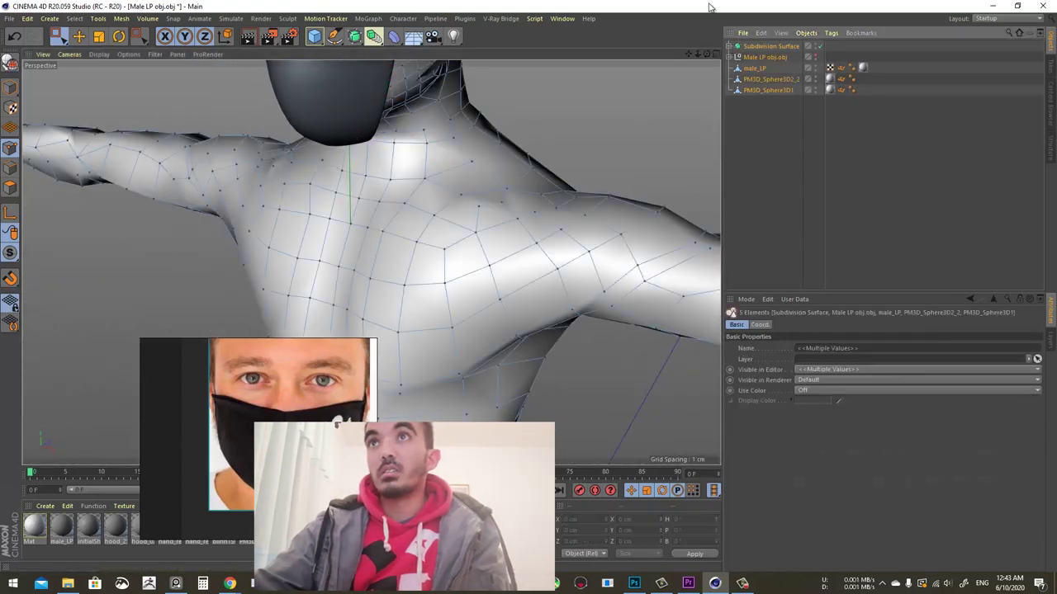
pyautogui.scroll(-10, 429, 179)
pyautogui.keyDown('alt'); pyautogui.moveTo(417, 177); pyautogui.dragTo(363, 132, button='middle'); pyautogui.keyUp('alt')
pyautogui.click(10, 88)
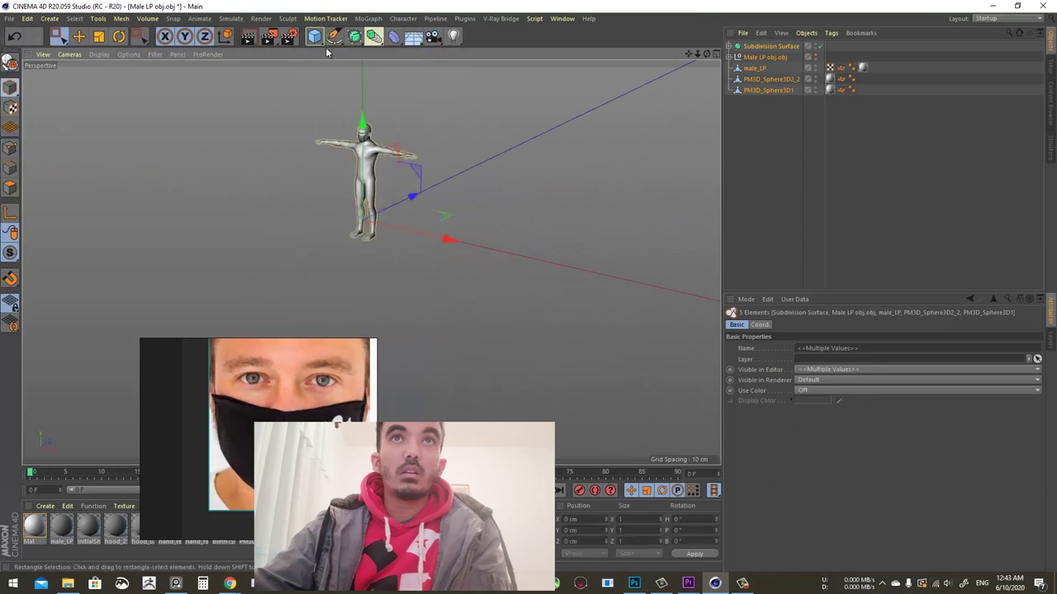
pyautogui.click(314, 36)
pyautogui.scroll(-5, 372, 153)
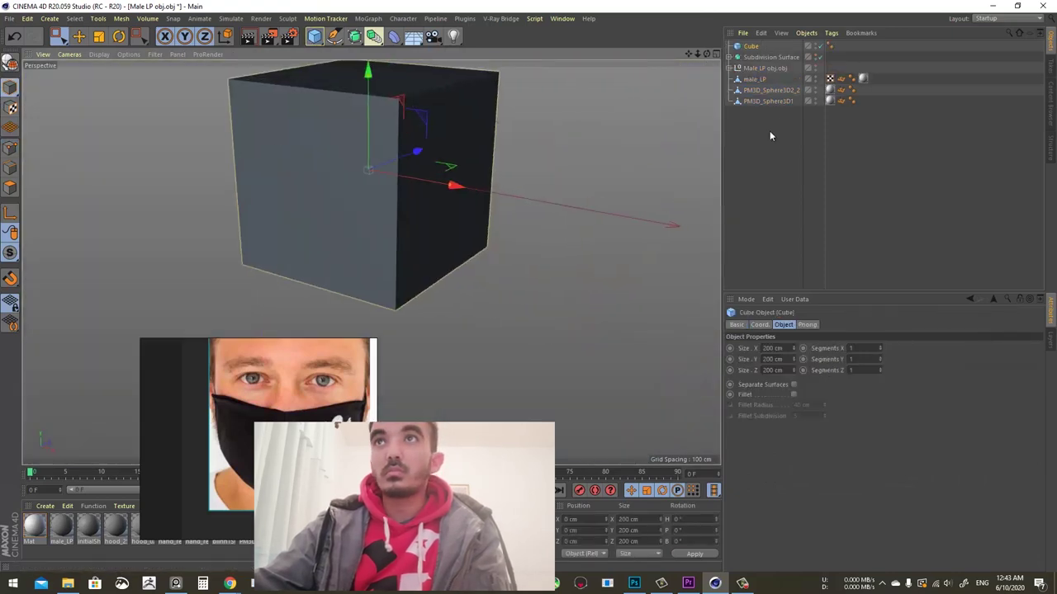
# Group the character and mask objects in a null and scale the null up until the figure is about 431 cm tall
pyautogui.moveTo(769, 136); pyautogui.dragTo(748, 64)
pyautogui.hotkey('alt', 'g')
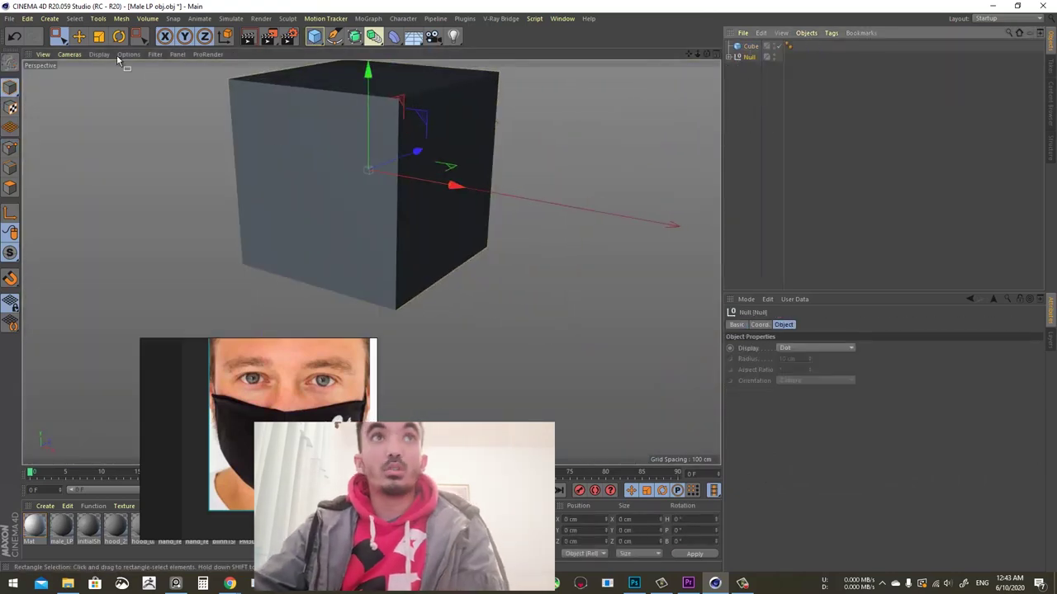
pyautogui.click(80, 37)
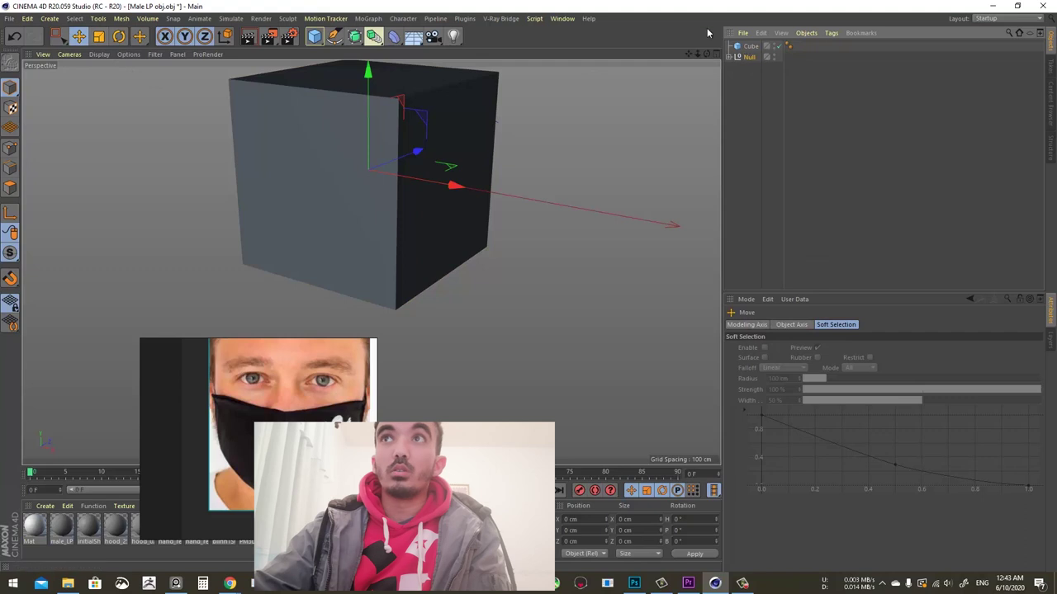
pyautogui.click(98, 36)
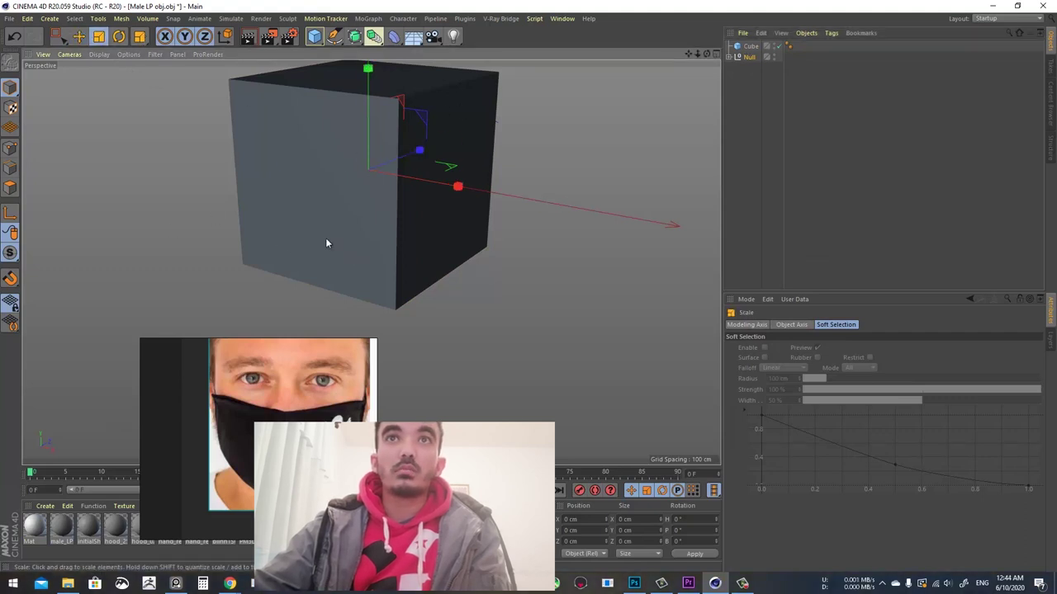
pyautogui.moveTo(325, 238); pyautogui.dragTo(533, 286)
pyautogui.keyDown('alt'); pyautogui.moveTo(439, 210); pyautogui.dragTo(341, 209, button='right'); pyautogui.keyUp('alt')
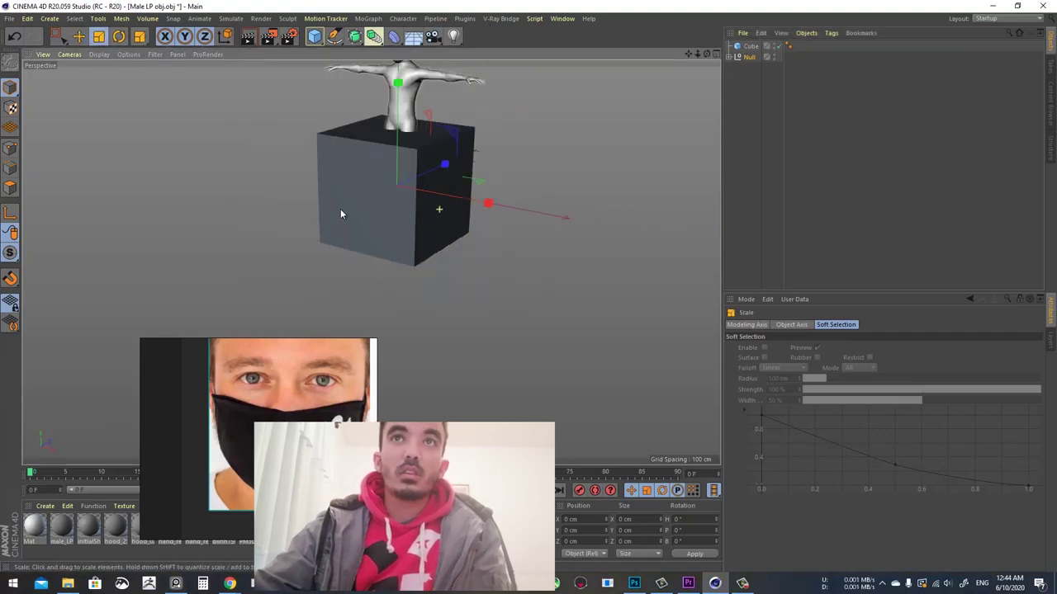
pyautogui.keyDown('alt'); pyautogui.moveTo(340, 214); pyautogui.dragTo(420, 137); pyautogui.keyUp('alt')
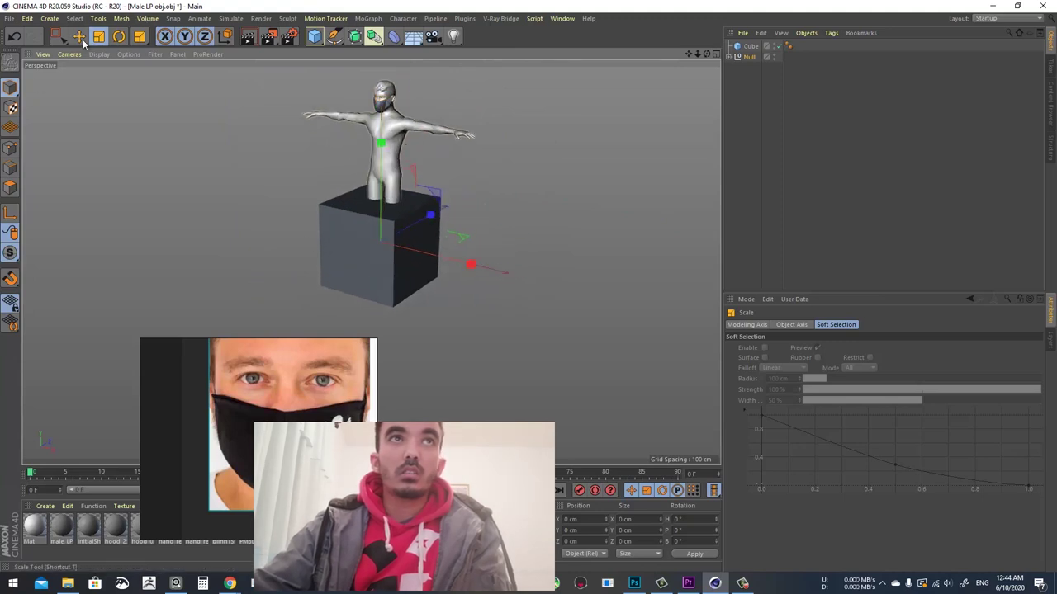
# Delete the reference cube and frame the masked head again
pyautogui.click(327, 228)
pyautogui.press('Delete')
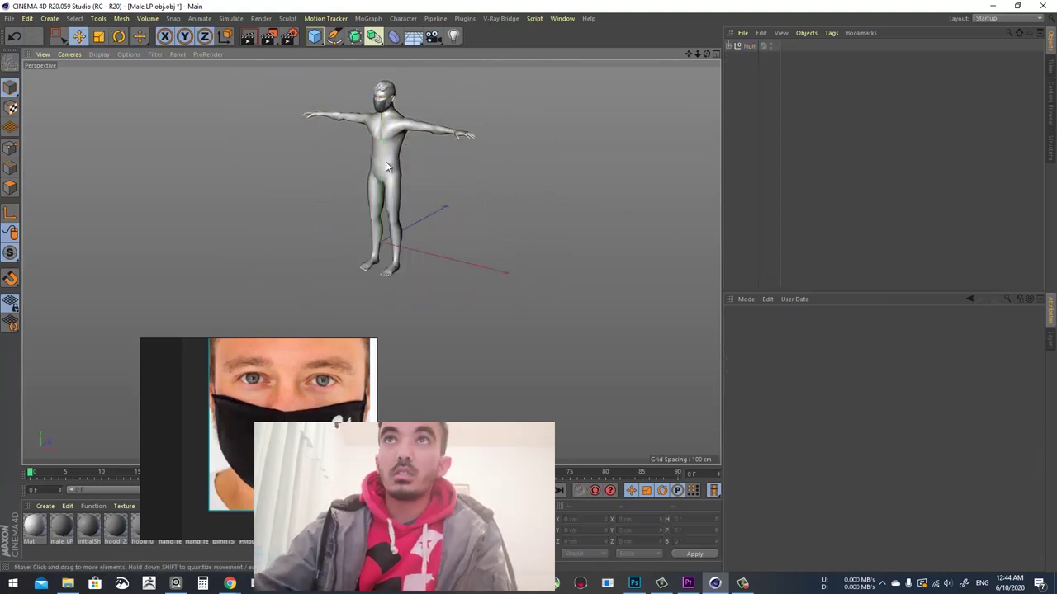
pyautogui.keyDown('alt'); pyautogui.moveTo(326, 228); pyautogui.dragTo(438, 186); pyautogui.keyUp('alt')
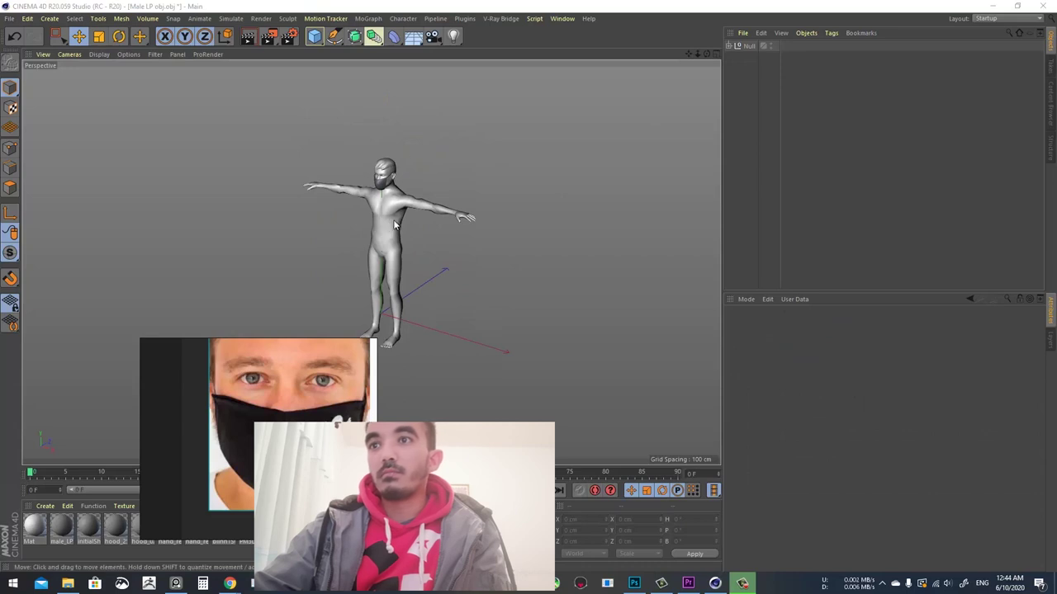
pyautogui.keyDown('alt'); pyautogui.moveTo(392, 202); pyautogui.dragTo(479, 201, button='right'); pyautogui.keyUp('alt')
pyautogui.keyDown('alt'); pyautogui.moveTo(463, 199); pyautogui.dragTo(364, 178); pyautogui.keyUp('alt')
pyautogui.keyDown('alt'); pyautogui.moveTo(340, 152); pyautogui.dragTo(382, 225, button='middle'); pyautogui.keyUp('alt')
pyautogui.keyDown('alt'); pyautogui.moveTo(383, 225); pyautogui.dragTo(549, 216, button='right'); pyautogui.keyUp('alt')
# Move the five character and mask objects out of the scaled null and delete the empty null
pyautogui.click(729, 47)
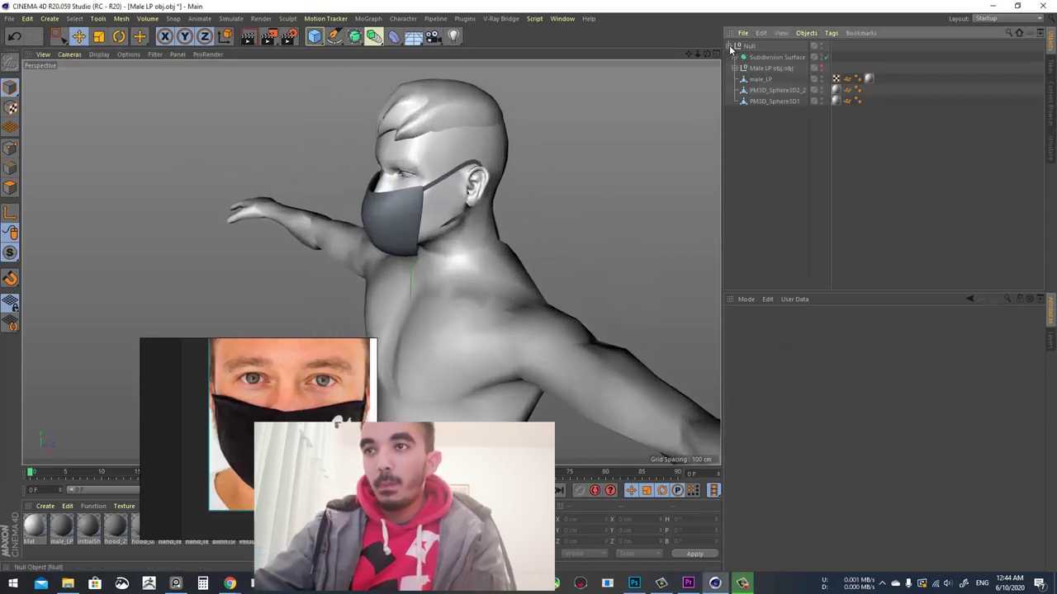
pyautogui.moveTo(765, 114); pyautogui.dragTo(741, 44)
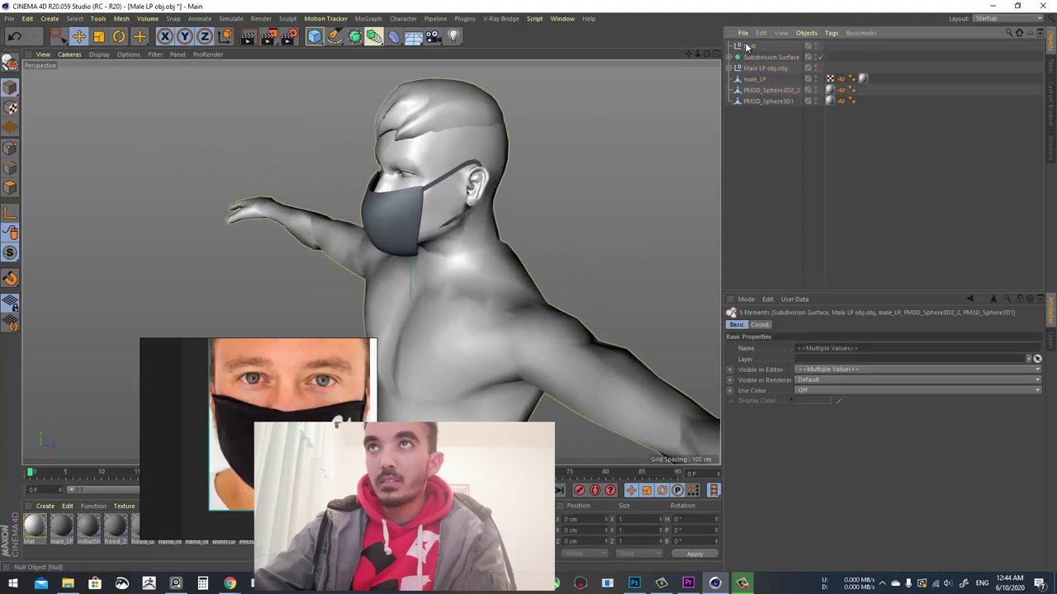
pyautogui.click(747, 47)
pyautogui.press('Delete')
# Reopen the strap mesh Plane.2 in point mode and shift its lower front points outward along X, away from the neck
pyautogui.click(752, 69)
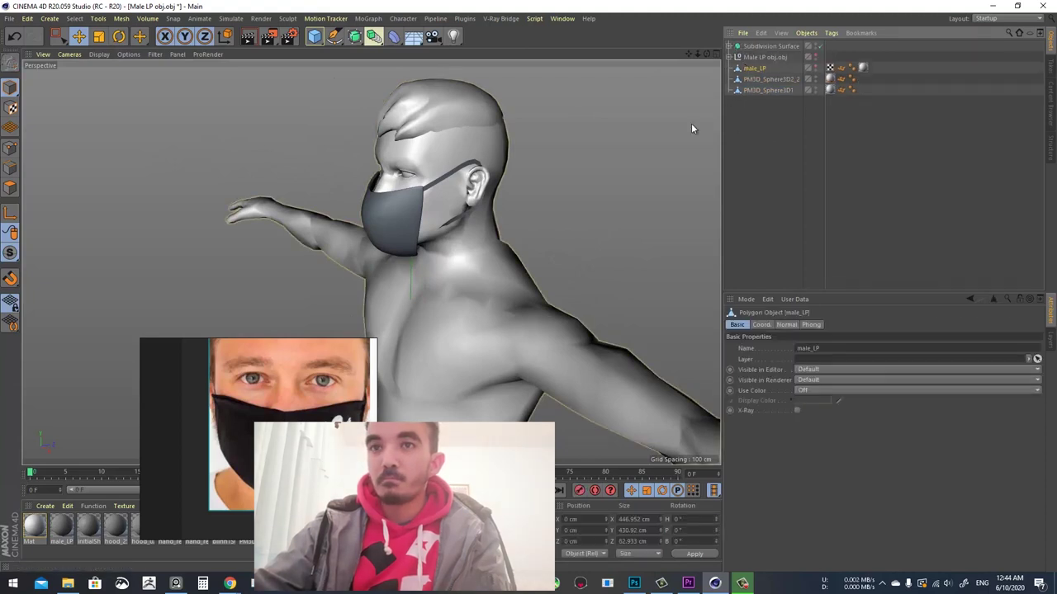
pyautogui.click(760, 79)
pyautogui.click(5, 150)
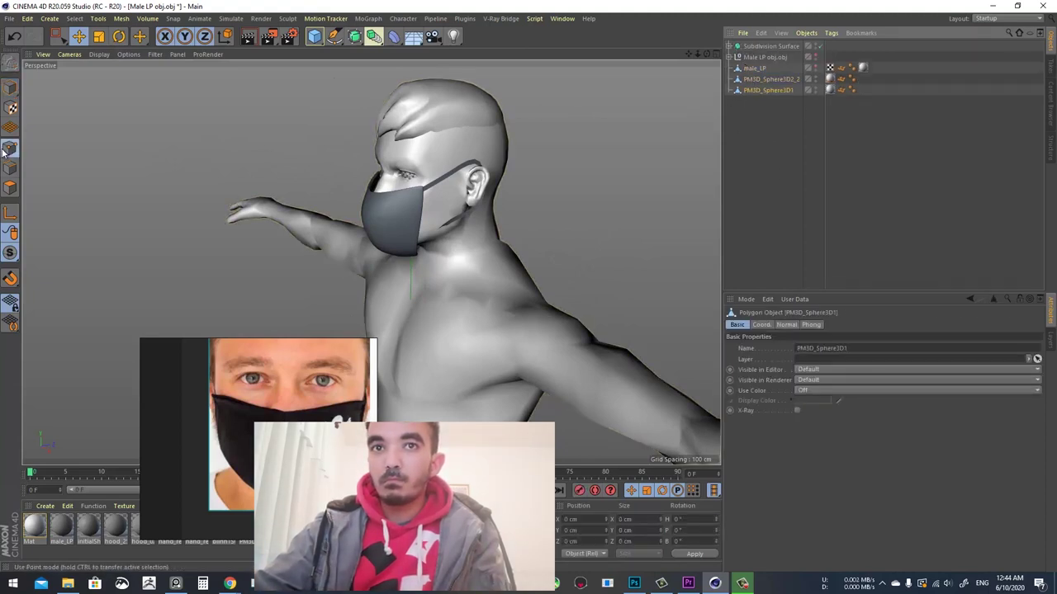
pyautogui.click(56, 37)
pyautogui.click(728, 57)
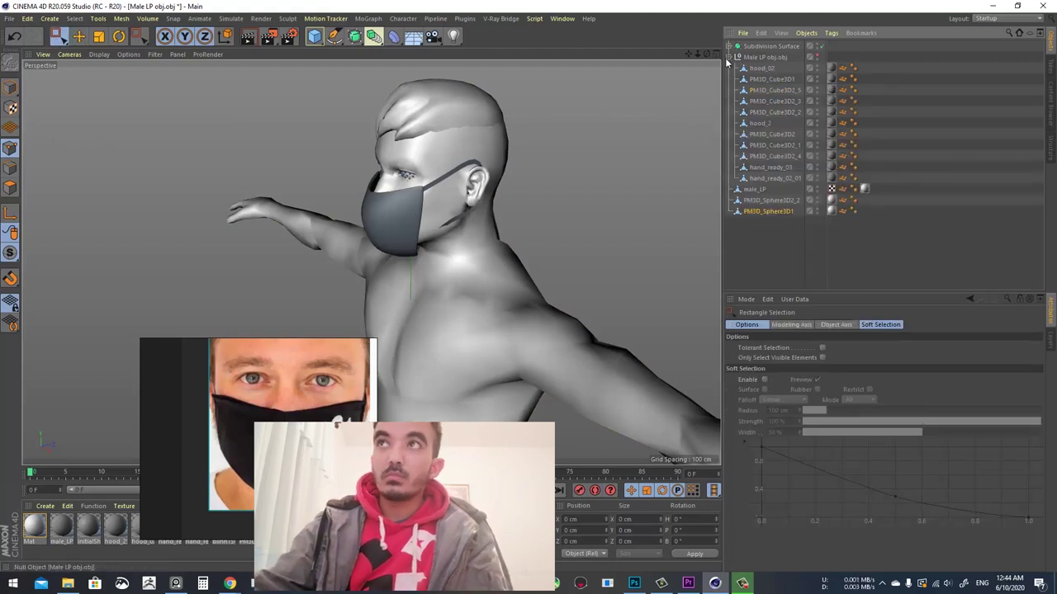
pyautogui.click(729, 57)
pyautogui.click(729, 46)
pyautogui.click(774, 79)
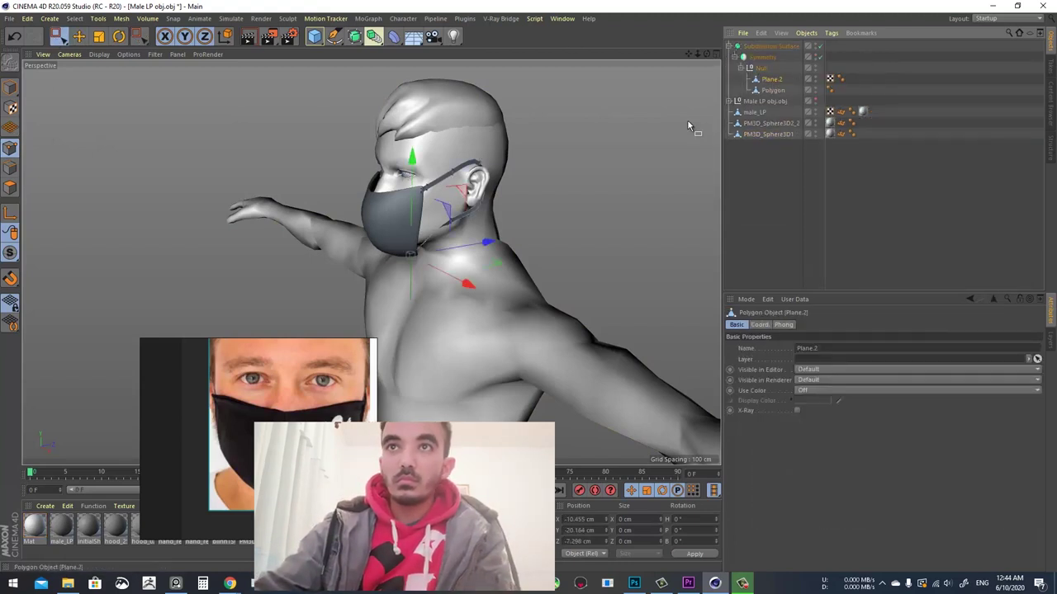
pyautogui.scroll(3, 401, 240)
pyautogui.scroll(3, 420, 250)
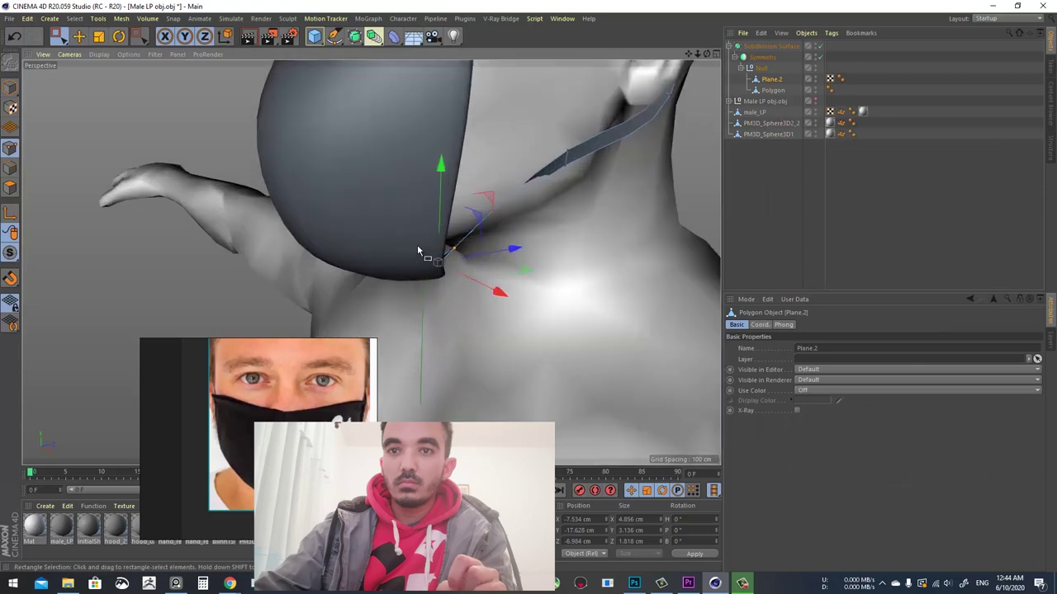
pyautogui.keyDown('alt'); pyautogui.moveTo(419, 247); pyautogui.dragTo(493, 142); pyautogui.keyUp('alt')
pyautogui.moveTo(491, 289); pyautogui.dragTo(508, 292)
# Select the strap points just behind the mask's lower corner and shift them sideways to line up with the mask edge
pyautogui.scroll(3, 417, 294)
pyautogui.keyDown('alt'); pyautogui.moveTo(393, 271); pyautogui.dragTo(458, 145); pyautogui.keyUp('alt')
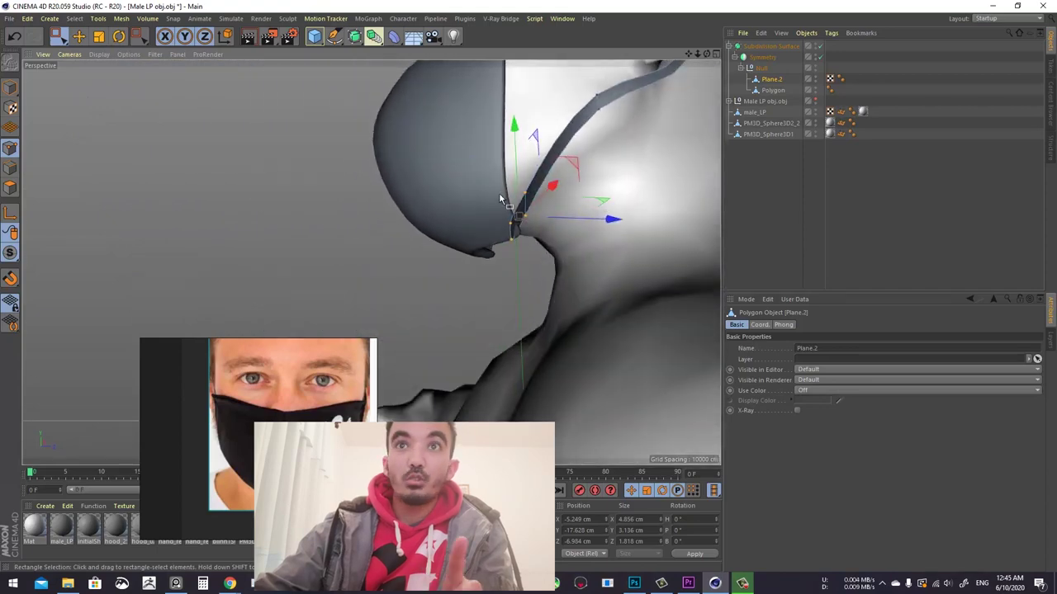
pyautogui.moveTo(524, 205); pyautogui.dragTo(530, 203)
pyautogui.keyDown('shift'); pyautogui.moveTo(501, 214); pyautogui.dragTo(521, 231); pyautogui.keyUp('shift')
pyautogui.keyDown('alt'); pyautogui.moveTo(490, 184); pyautogui.dragTo(553, 196); pyautogui.keyUp('alt')
pyautogui.moveTo(565, 192); pyautogui.dragTo(544, 194)
# Select the strap's lower end points and move them until they tuck in at the mask's lower corner
pyautogui.scroll(3, 476, 236)
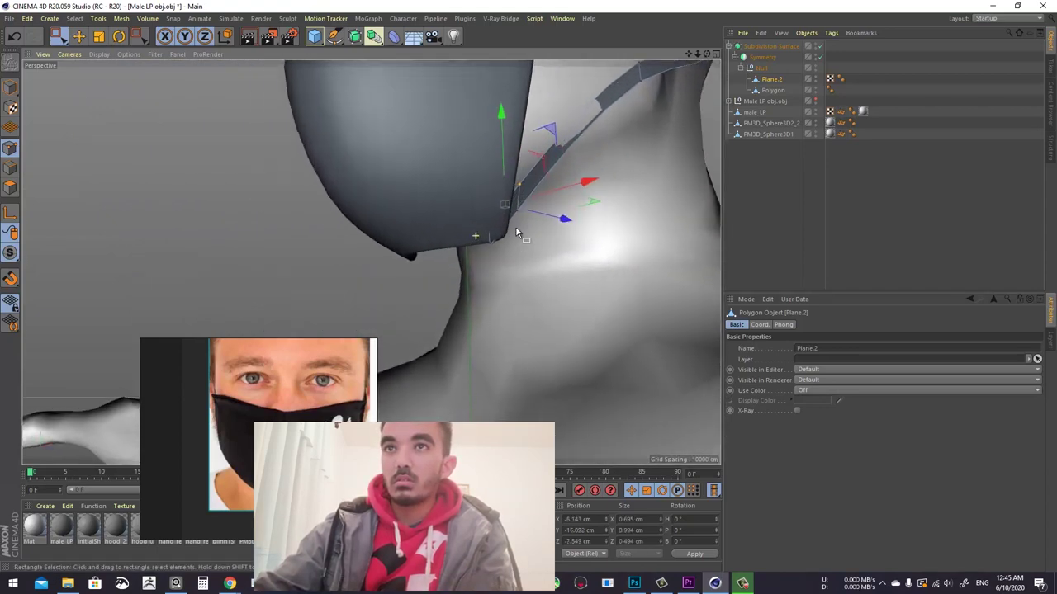
pyautogui.moveTo(517, 231); pyautogui.dragTo(481, 250)
pyautogui.moveTo(551, 234)
pyautogui.mouseDown()
pyautogui.moveTo(563, 229)
pyautogui.moveTo(542, 253)
pyautogui.moveTo(559, 229)
pyautogui.mouseUp()
pyautogui.keyDown('alt'); pyautogui.moveTo(493, 219); pyautogui.dragTo(555, 238); pyautogui.keyUp('alt')
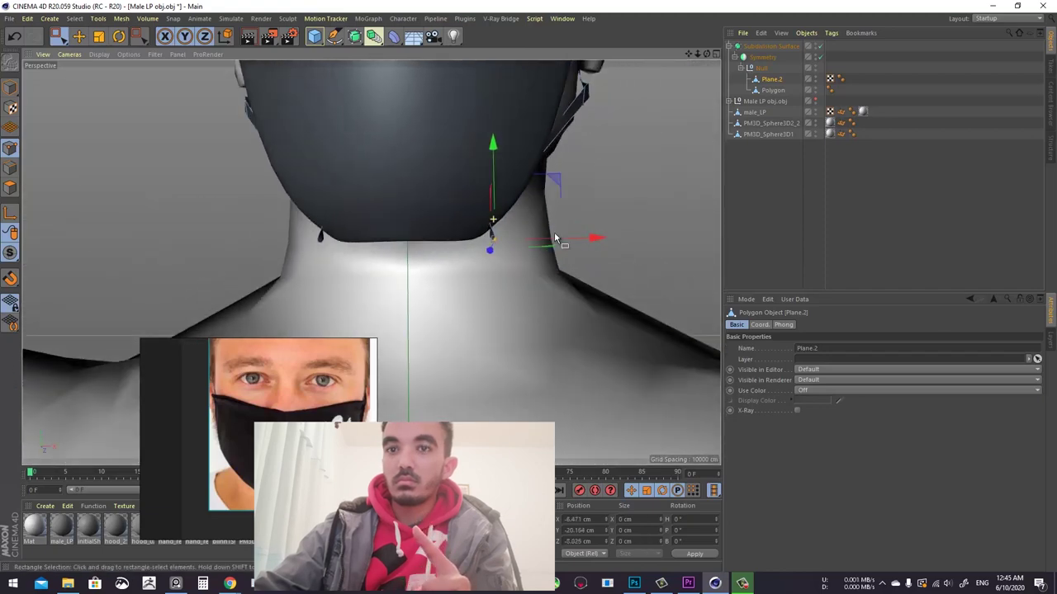
pyautogui.click(97, 38)
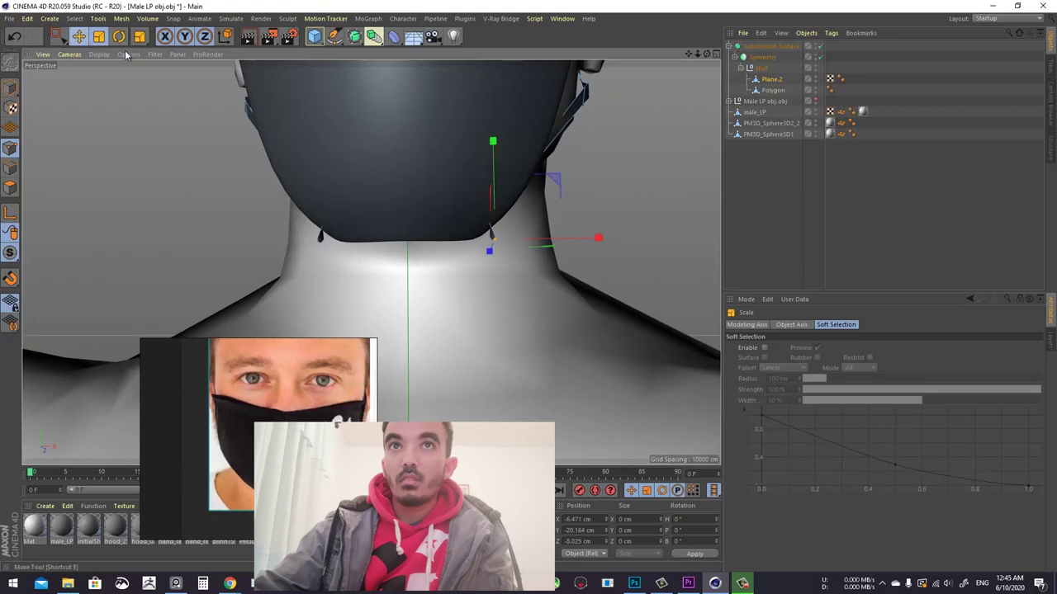
pyautogui.click(80, 37)
pyautogui.moveTo(641, 195)
pyautogui.mouseDown()
pyautogui.moveTo(619, 185)
pyautogui.moveTo(628, 180)
pyautogui.mouseUp()
pyautogui.keyDown('alt'); pyautogui.moveTo(486, 142); pyautogui.dragTo(406, 255); pyautogui.keyUp('alt')
# Select the strap points behind the earlobe and move them up and forward, closer to the ear
pyautogui.press('space')
pyautogui.moveTo(499, 184); pyautogui.dragTo(551, 189)
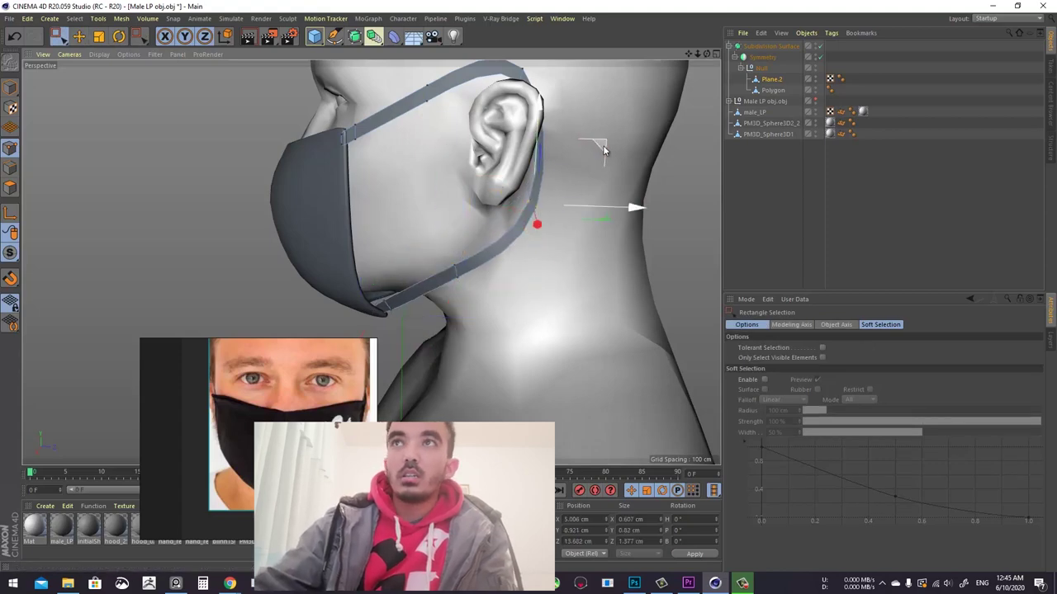
pyautogui.moveTo(603, 152); pyautogui.dragTo(594, 141)
pyautogui.keyDown('alt'); pyautogui.moveTo(525, 133); pyautogui.dragTo(528, 124); pyautogui.keyUp('alt')
pyautogui.keyDown('alt'); pyautogui.moveTo(530, 125); pyautogui.dragTo(525, 163, button='middle'); pyautogui.keyUp('alt')
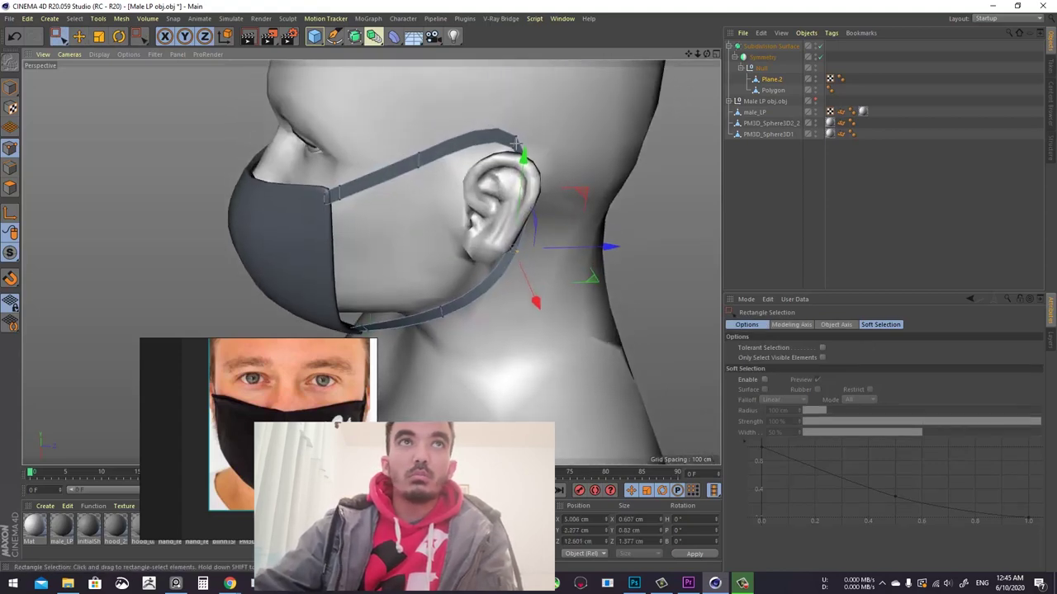
# Move the rear strap points above the ear back and down so the strap follows the ear's top
pyautogui.moveTo(509, 135); pyautogui.dragTo(538, 154)
pyautogui.moveTo(584, 86); pyautogui.dragTo(603, 108)
pyautogui.scroll(-3, 413, 179)
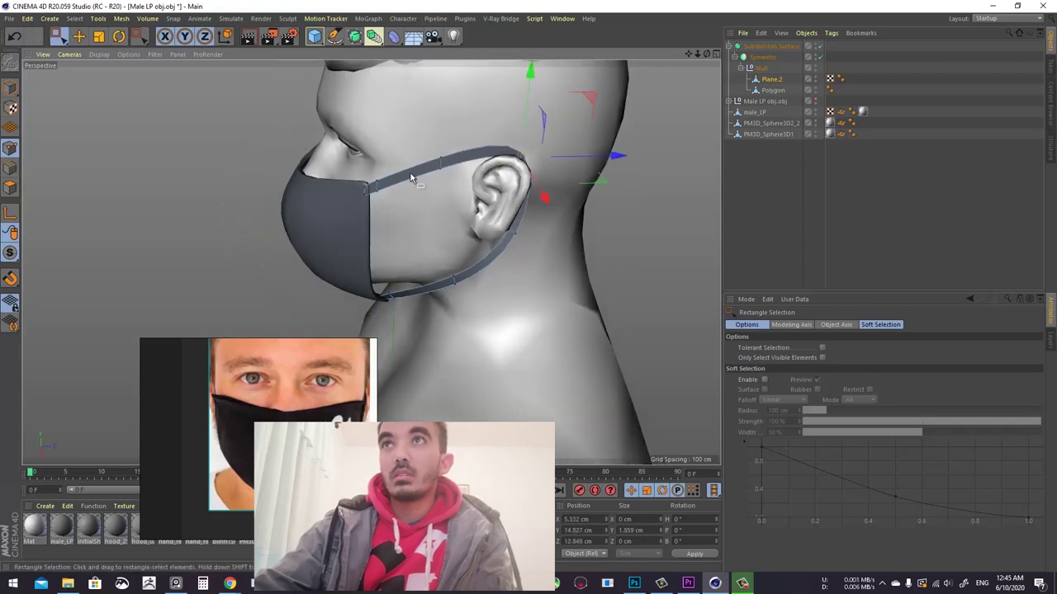
# Move the strap points at the mask's upper corner slightly inward along X and deselect the strap mesh
pyautogui.keyDown('alt'); pyautogui.moveTo(413, 179); pyautogui.dragTo(374, 175); pyautogui.keyUp('alt')
pyautogui.scroll(5, 372, 198)
pyautogui.keyDown('alt'); pyautogui.moveTo(377, 184); pyautogui.dragTo(388, 223); pyautogui.keyUp('alt')
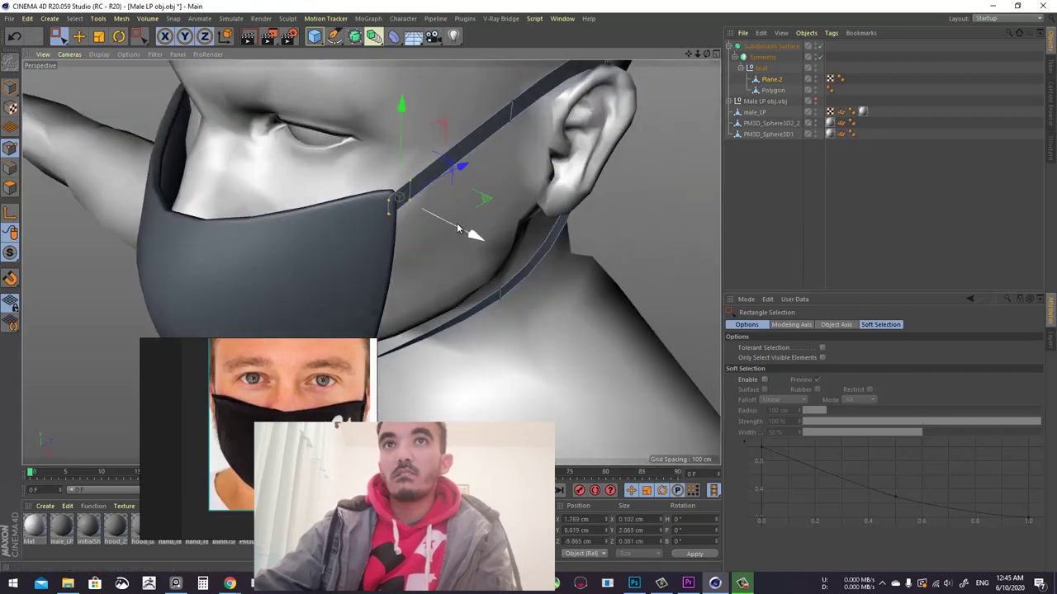
pyautogui.moveTo(458, 229); pyautogui.dragTo(454, 227)
pyautogui.click(760, 177)
pyautogui.scroll(-3, 539, 188)
pyautogui.keyDown('alt'); pyautogui.moveTo(481, 189); pyautogui.dragTo(516, 182); pyautogui.keyUp('alt')
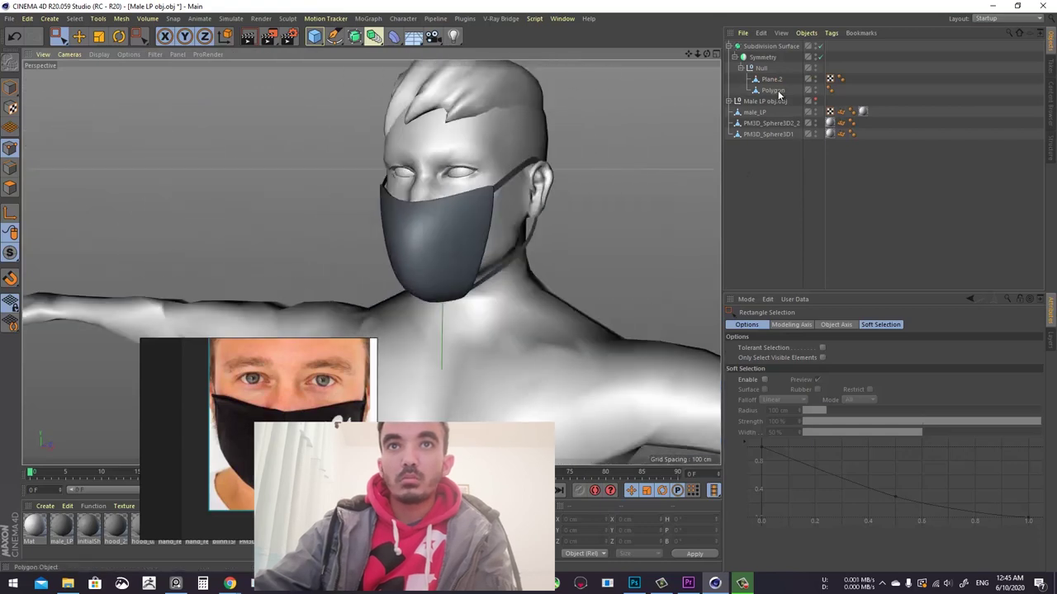
# Select all polygons of the Plane.2 ear strap, extrude them about 0.53 cm for thickness, and deselect the strap
pyautogui.click(773, 81)
pyautogui.click(772, 90)
pyautogui.click(771, 80)
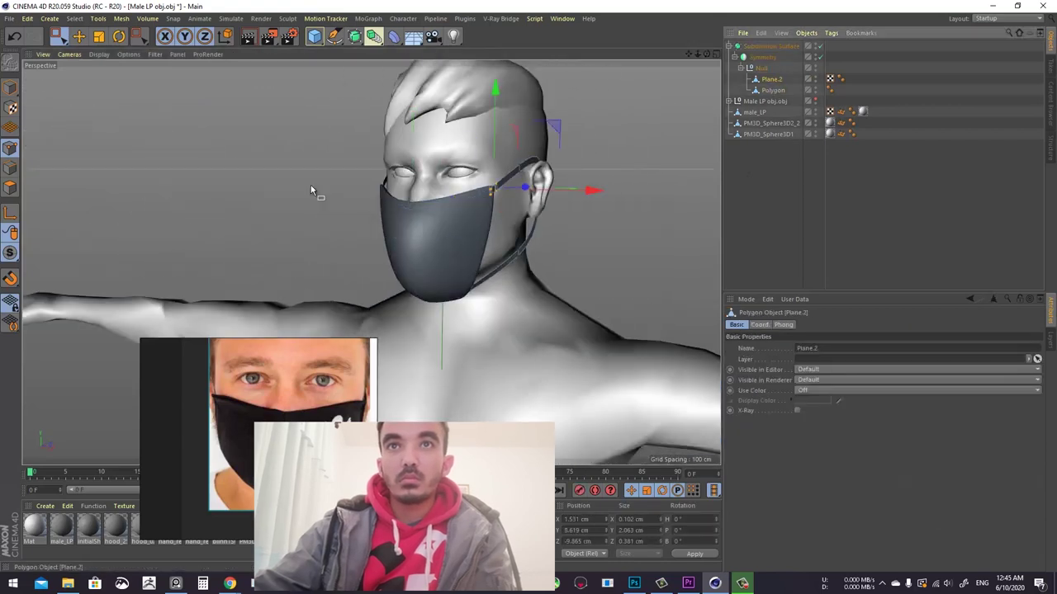
pyautogui.click(10, 188)
pyautogui.click(59, 38)
pyautogui.moveTo(599, 157); pyautogui.dragTo(462, 323)
pyautogui.rightClick(660, 329)
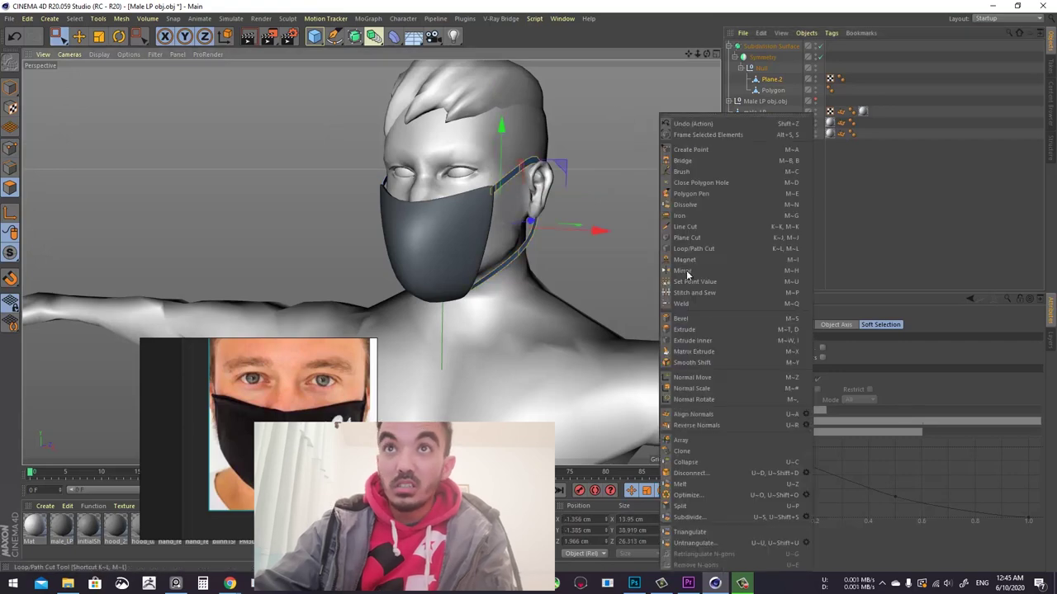
pyautogui.click(718, 329)
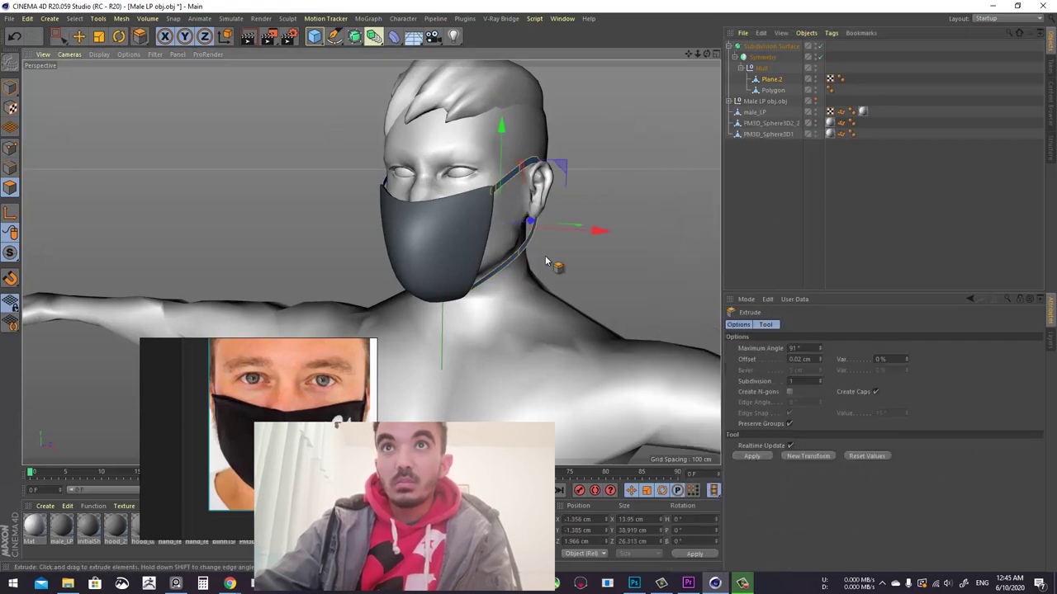
pyautogui.scroll(5, 530, 291)
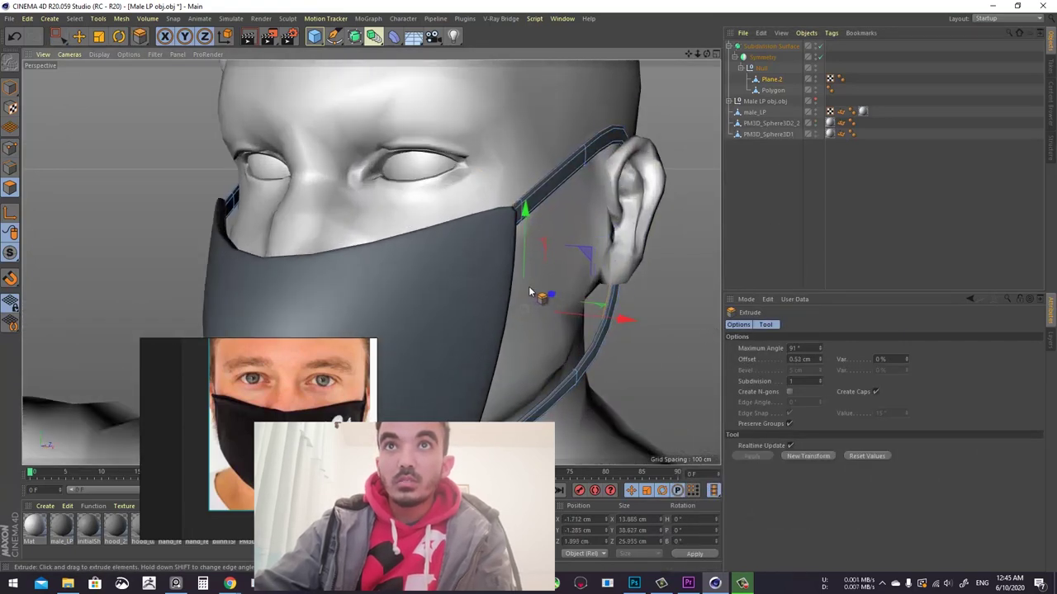
pyautogui.click(76, 37)
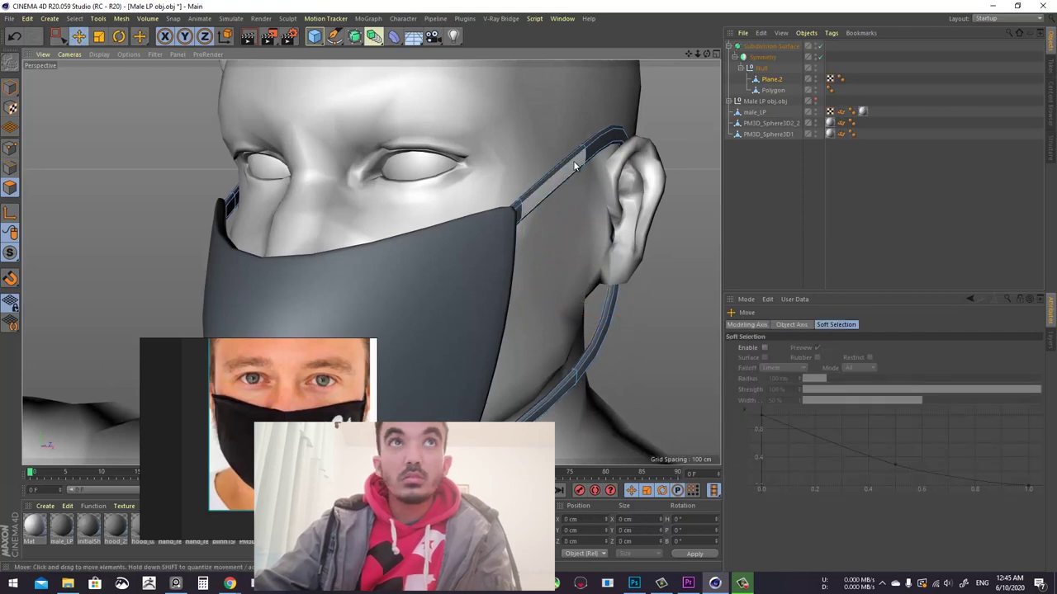
pyautogui.hotkey('ctrl', 'a')
pyautogui.click(740, 211)
# Create a new material and apply it to the Symmetry object holding the mask and straps
pyautogui.scroll(-10, 470, 257)
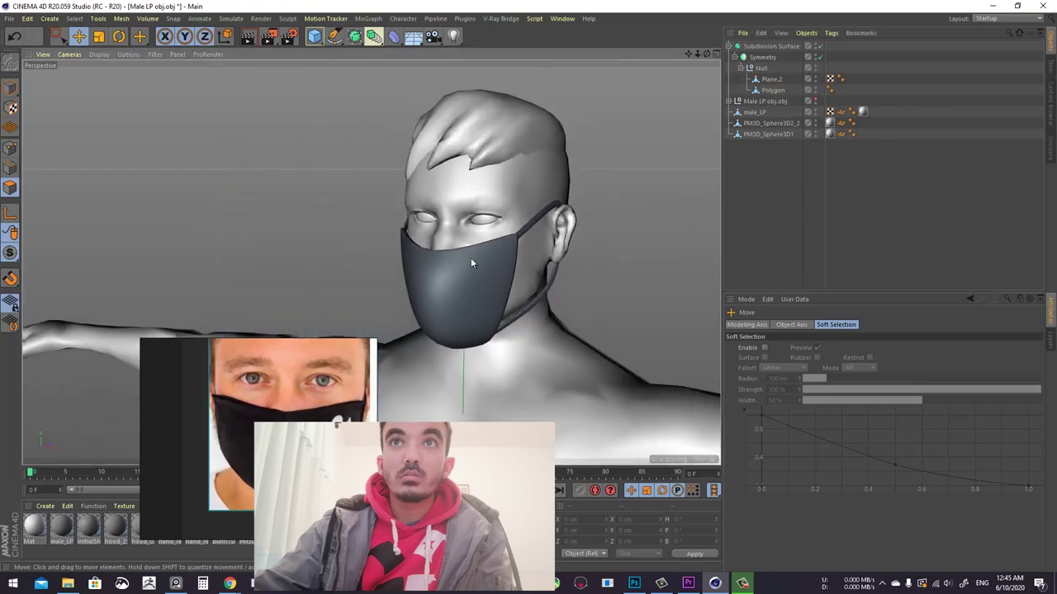
pyautogui.keyDown('alt'); pyautogui.moveTo(487, 256); pyautogui.dragTo(535, 257); pyautogui.keyUp('alt')
pyautogui.moveTo(298, 410); pyautogui.dragTo(225, 180, button='right')
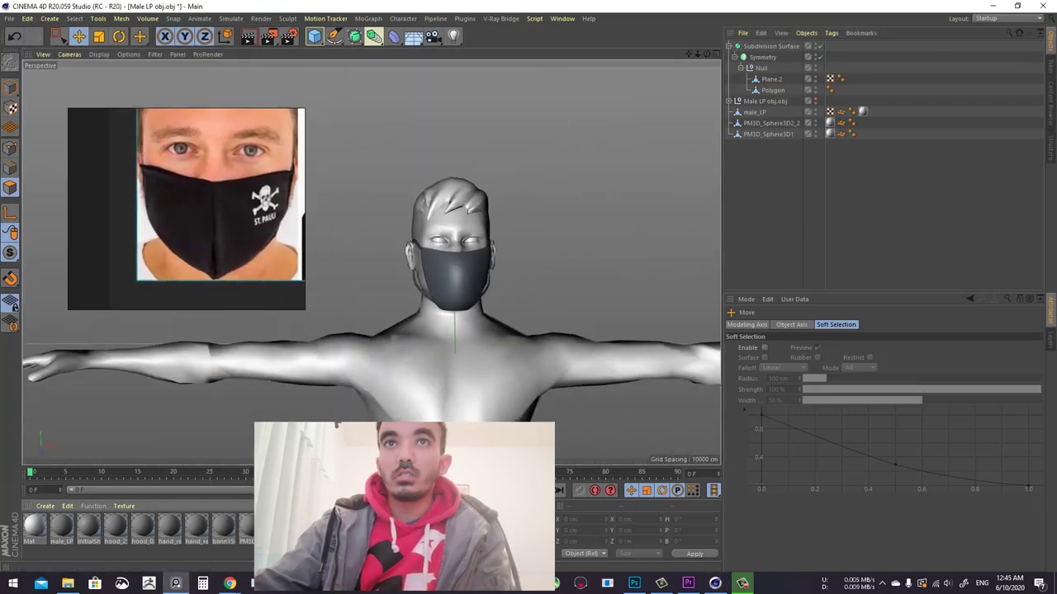
pyautogui.doubleClick(56, 516)
pyautogui.moveTo(775, 61); pyautogui.dragTo(774, 59)
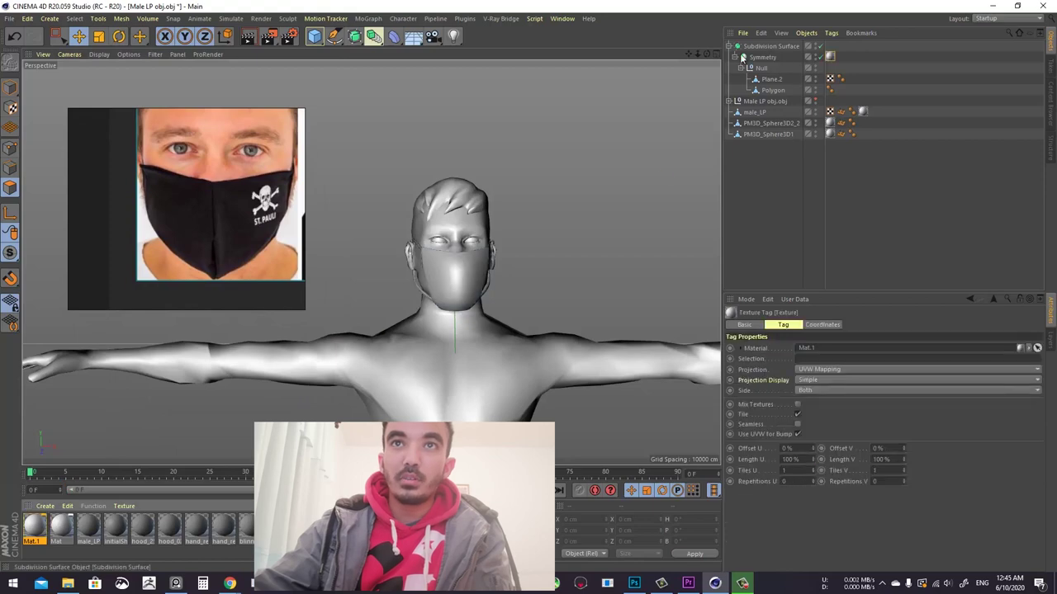
# Set the mask material's colour to dark blue with hue 212°, saturation 55% and value 41%
pyautogui.doubleClick(34, 528)
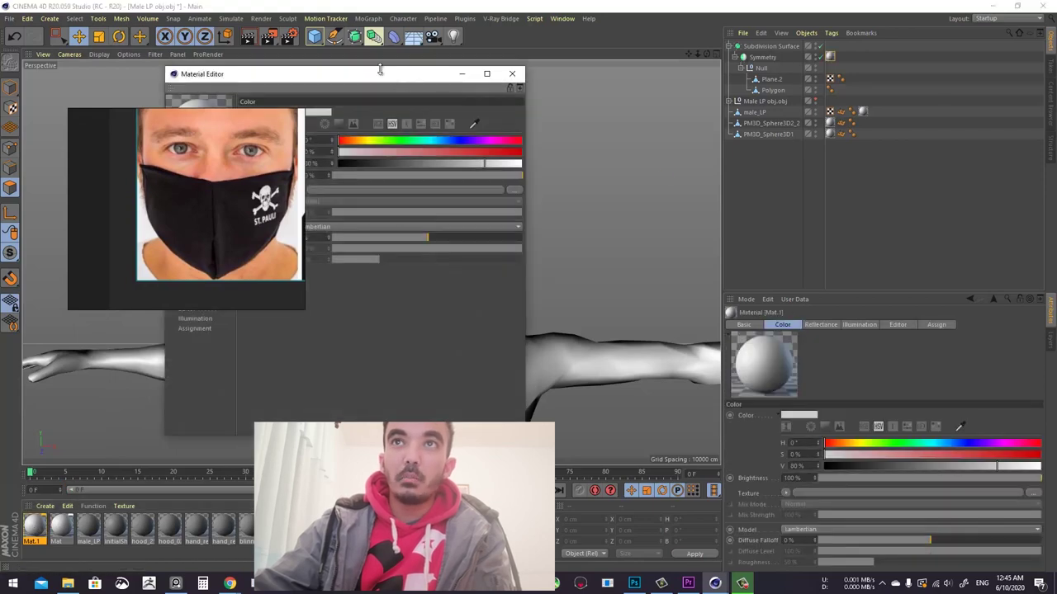
pyautogui.moveTo(380, 69); pyautogui.dragTo(831, 313)
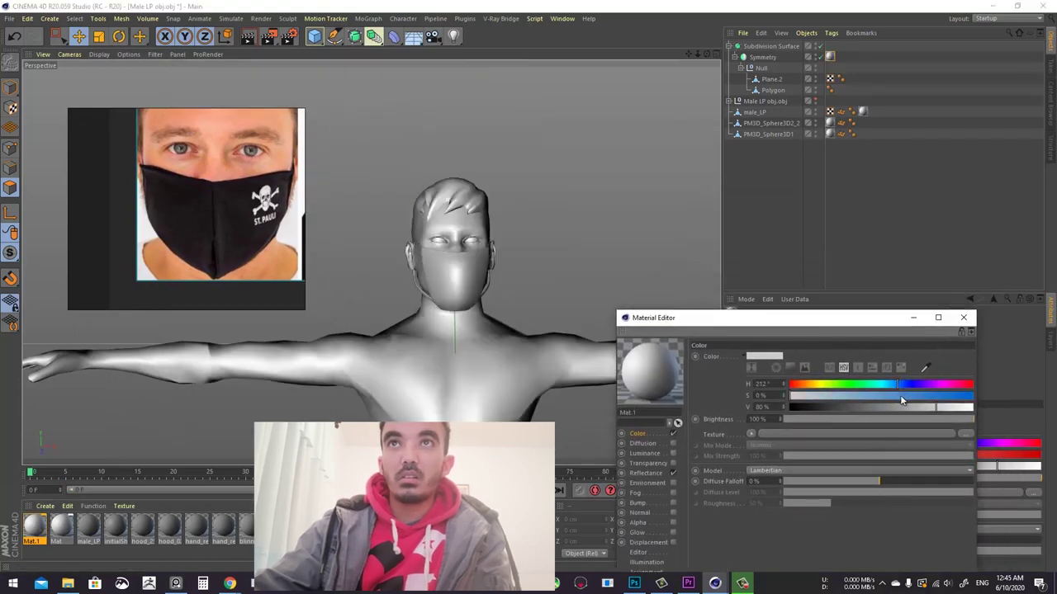
pyautogui.click(907, 397)
pyautogui.moveTo(885, 394); pyautogui.dragTo(875, 396)
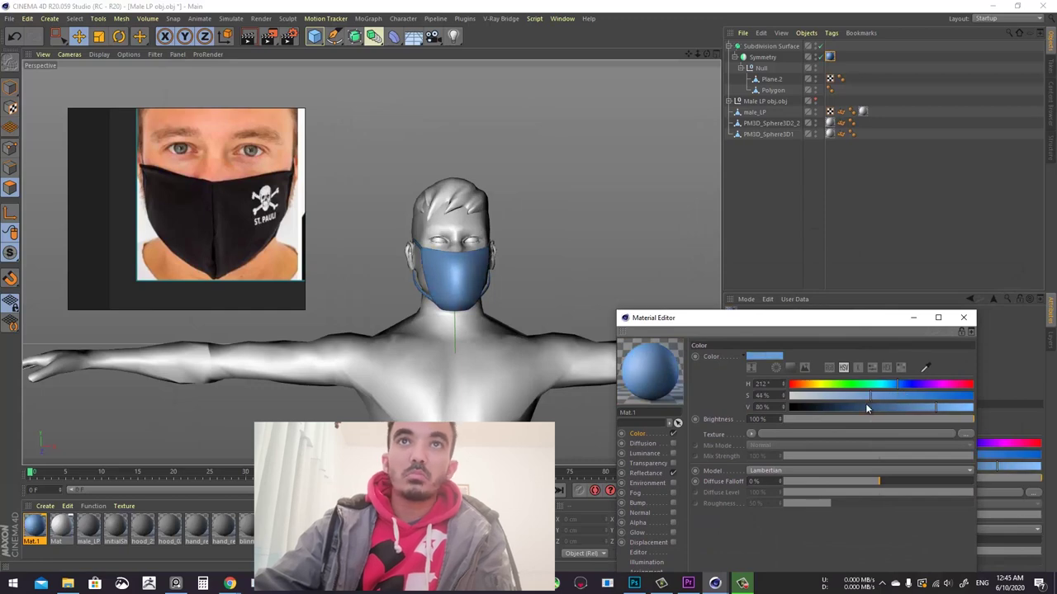
pyautogui.click(849, 406)
pyautogui.click(918, 396)
pyautogui.click(864, 407)
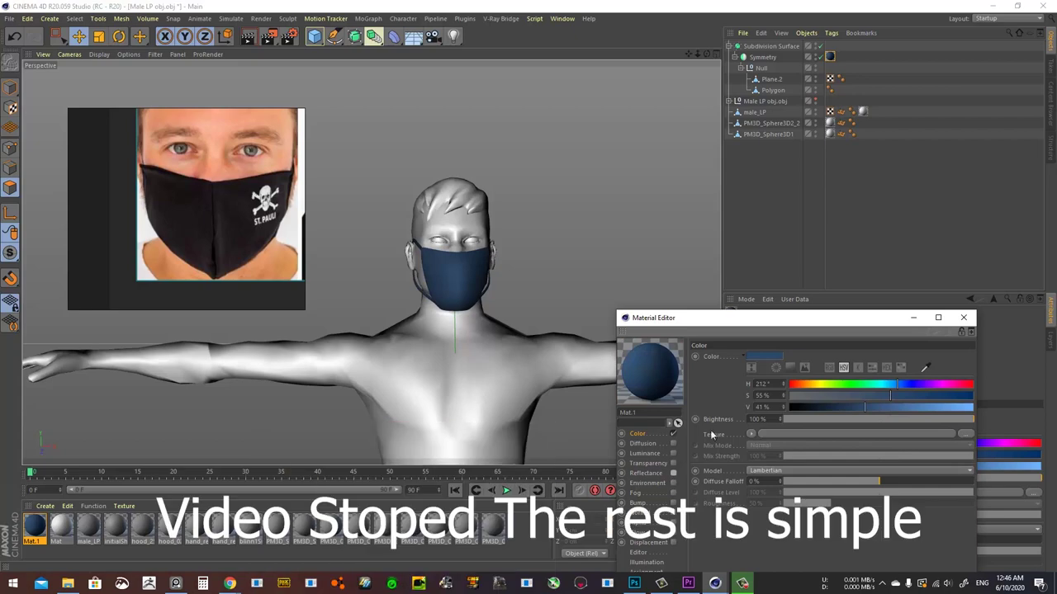
# Lower the mask material's specular layer colour brightness to about 28% and close the material settings
pyautogui.click(672, 474)
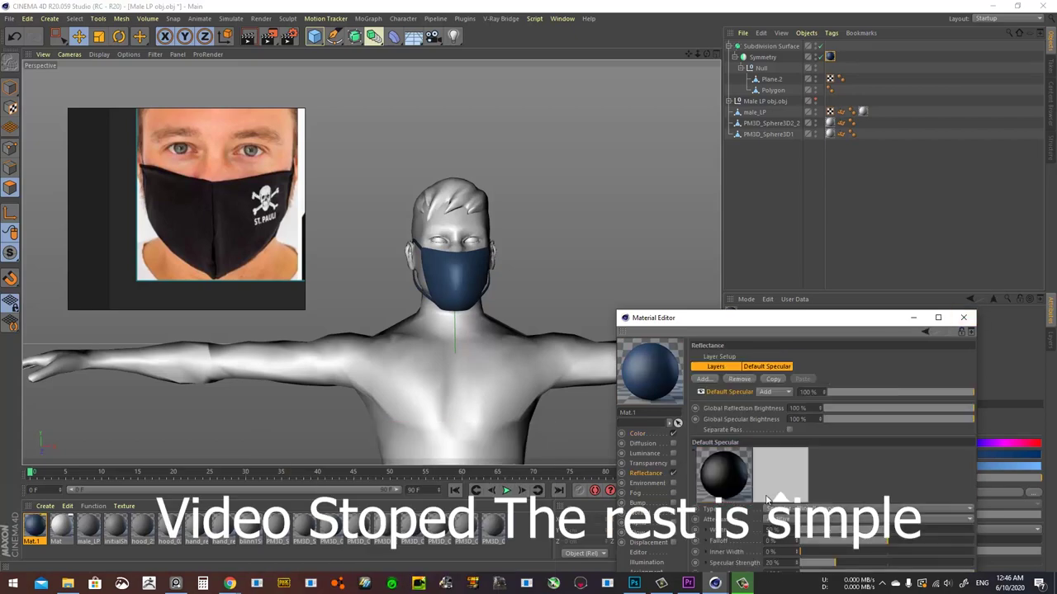
pyautogui.moveTo(855, 318); pyautogui.dragTo(856, 193)
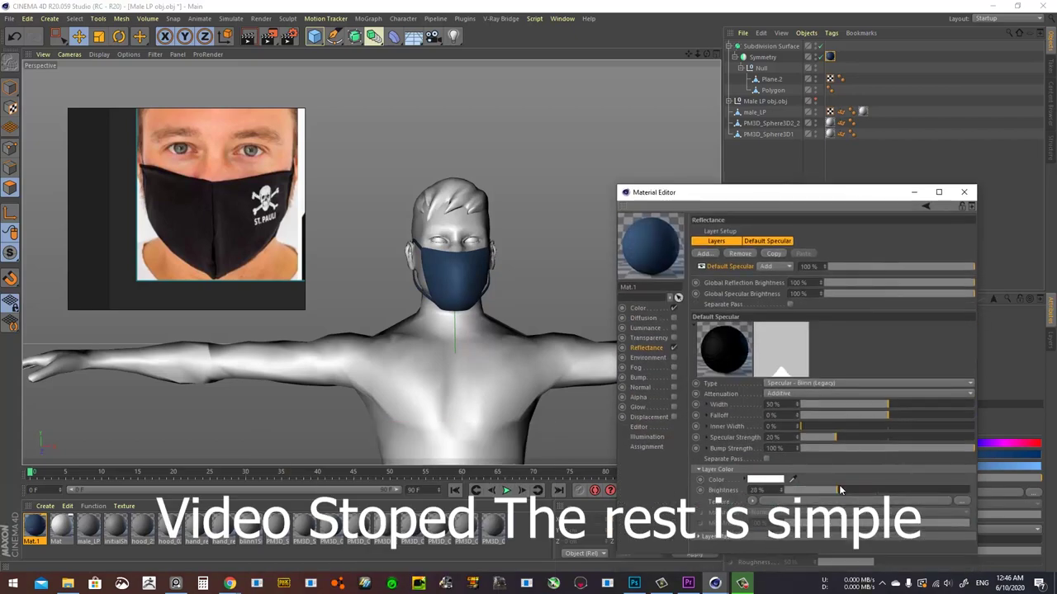
pyautogui.click(964, 190)
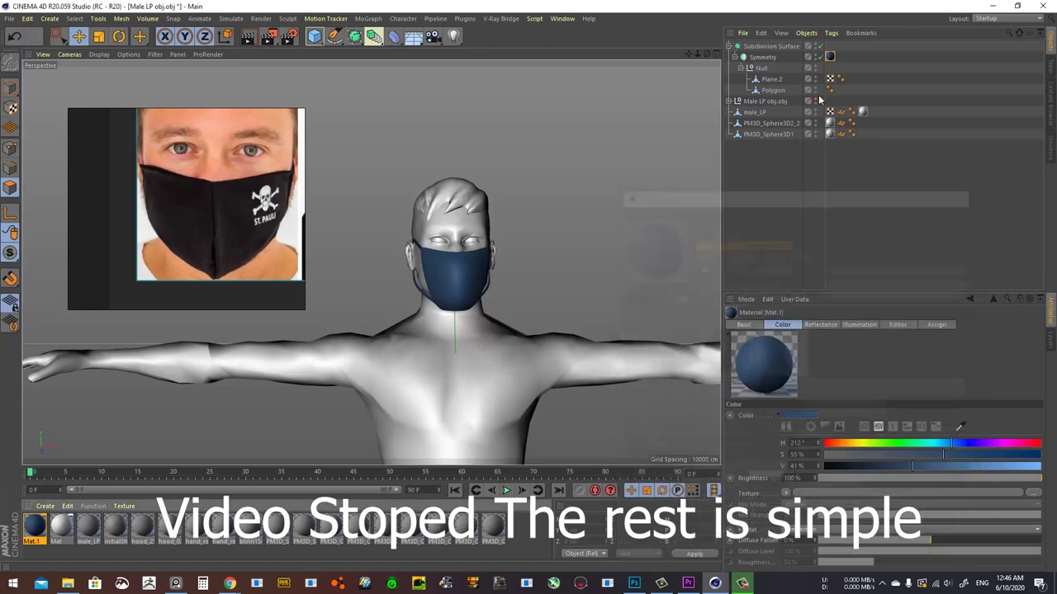
# Move the blue material from the Symmetry object to the mask's Polygon mesh and give the Plane.2 straps the light grey material
pyautogui.click(772, 80)
pyautogui.moveTo(828, 57); pyautogui.dragTo(766, 80)
pyautogui.click(968, 103)
pyautogui.keyDown('alt'); pyautogui.moveTo(455, 259); pyautogui.dragTo(469, 258); pyautogui.keyUp('alt')
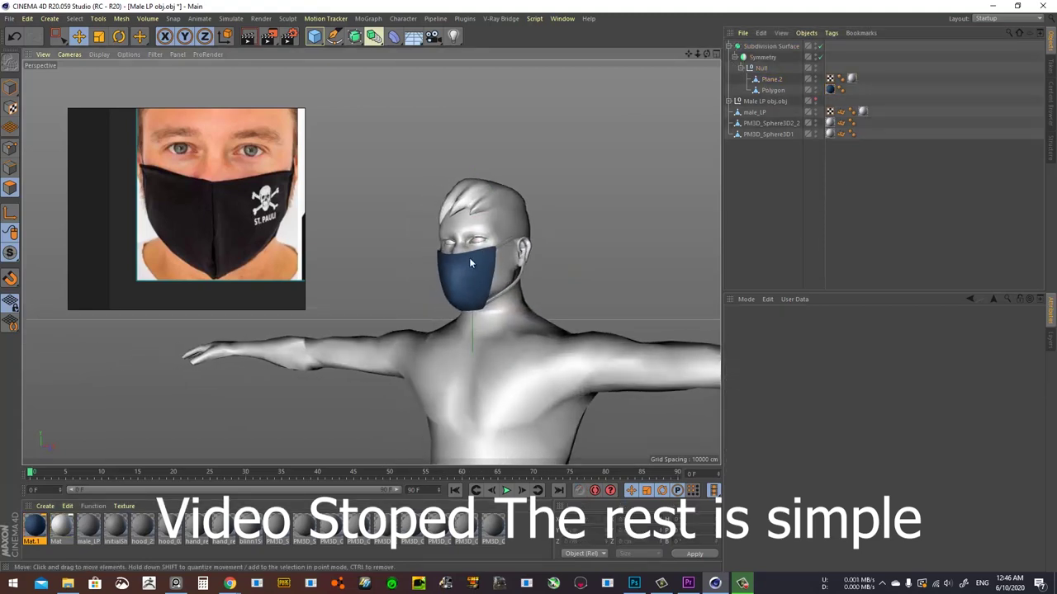
pyautogui.scroll(5, 468, 257)
pyautogui.keyDown('alt'); pyautogui.moveTo(547, 280); pyautogui.dragTo(569, 273); pyautogui.keyUp('alt')
# Select the strap points midway along its lower section, check the strap's fit from the side, and deselect the strap
pyautogui.click(778, 79)
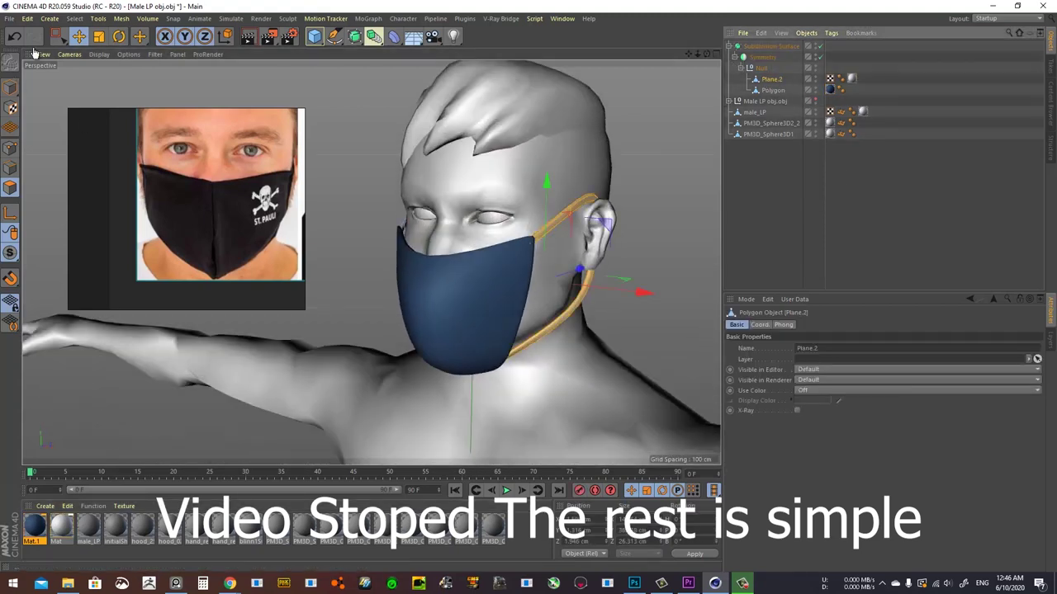
pyautogui.click(57, 35)
pyautogui.click(9, 149)
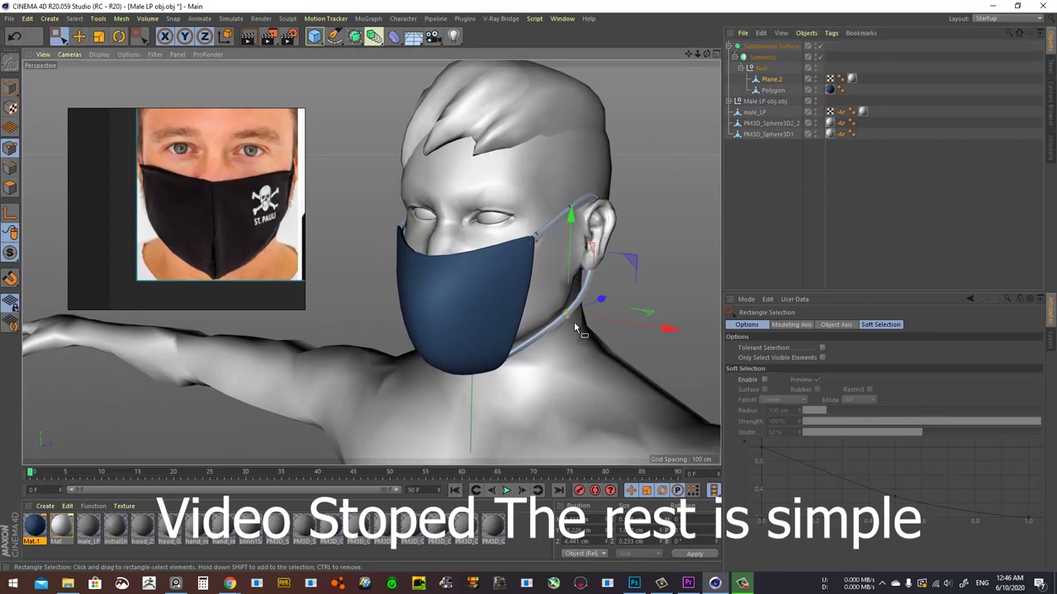
pyautogui.keyDown('alt'); pyautogui.moveTo(577, 327); pyautogui.dragTo(544, 272); pyautogui.keyUp('alt')
pyautogui.click(118, 36)
pyautogui.click(79, 36)
pyautogui.scroll(3, 528, 251)
pyautogui.scroll(-4, 527, 274)
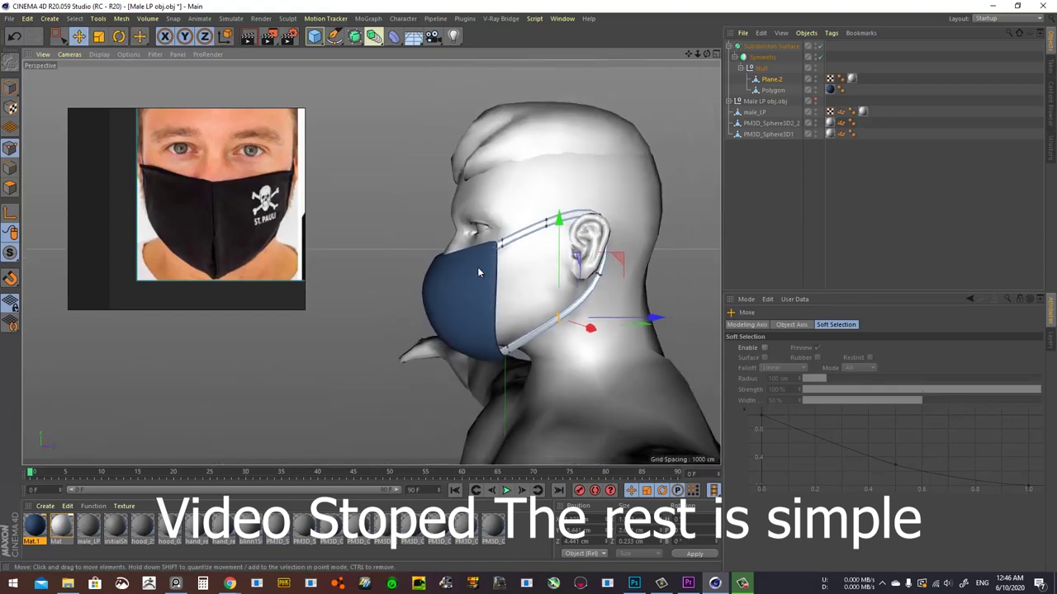
pyautogui.keyDown('alt'); pyautogui.moveTo(477, 267); pyautogui.dragTo(678, 269); pyautogui.keyUp('alt')
pyautogui.click(768, 220)
# Create another new material and apply it to the male_LP body
pyautogui.scroll(-4, 396, 269)
pyautogui.keyDown('alt'); pyautogui.moveTo(388, 269); pyautogui.dragTo(451, 277); pyautogui.keyUp('alt')
pyautogui.scroll(5, 451, 277)
pyautogui.moveTo(503, 313)
pyautogui.keyDown('alt'); pyautogui.mouseDown()
pyautogui.moveTo(552, 298)
pyautogui.moveTo(516, 324)
pyautogui.mouseUp(); pyautogui.keyUp('alt')
pyautogui.doubleClick(534, 532)
pyautogui.click(44, 531)
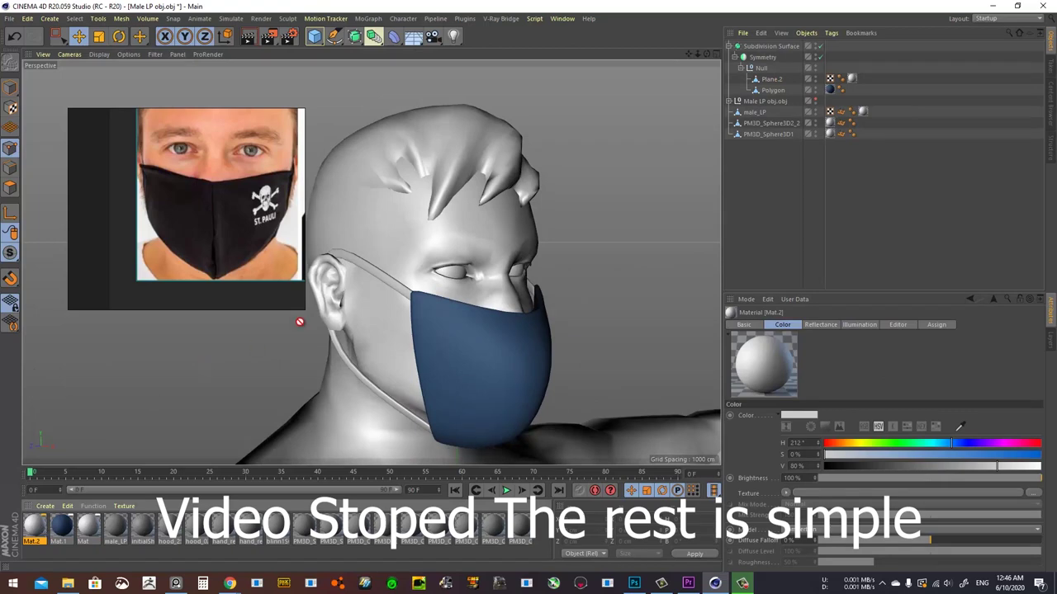
pyautogui.moveTo(300, 322); pyautogui.dragTo(279, 344)
# Set the body material's colour by sampling the skin tone from the forehead in the reference photo
pyautogui.doubleClick(36, 531)
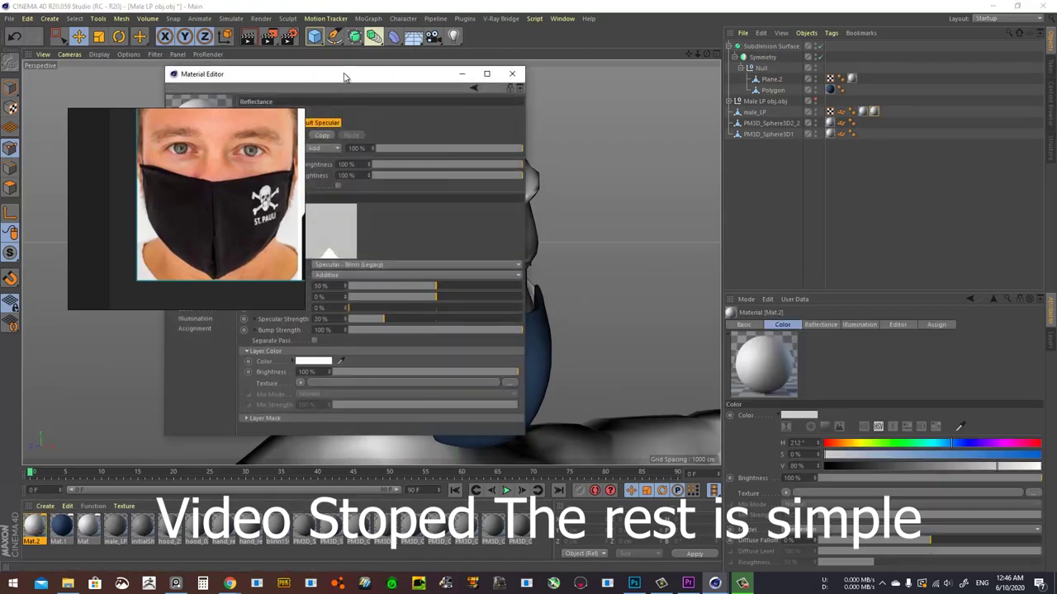
pyautogui.moveTo(345, 77); pyautogui.dragTo(830, 159)
pyautogui.click(686, 272)
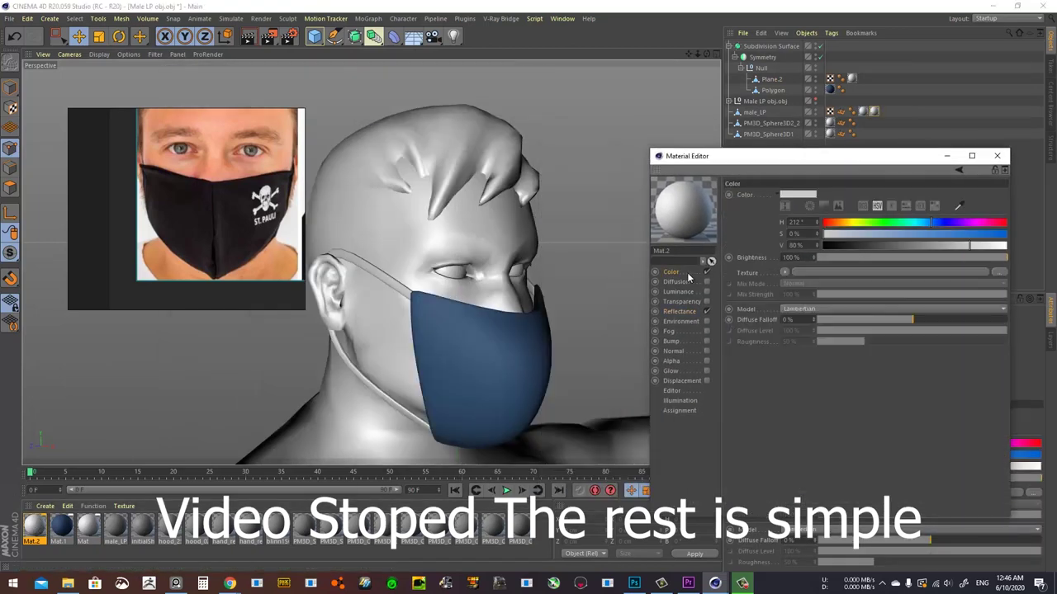
pyautogui.click(961, 205)
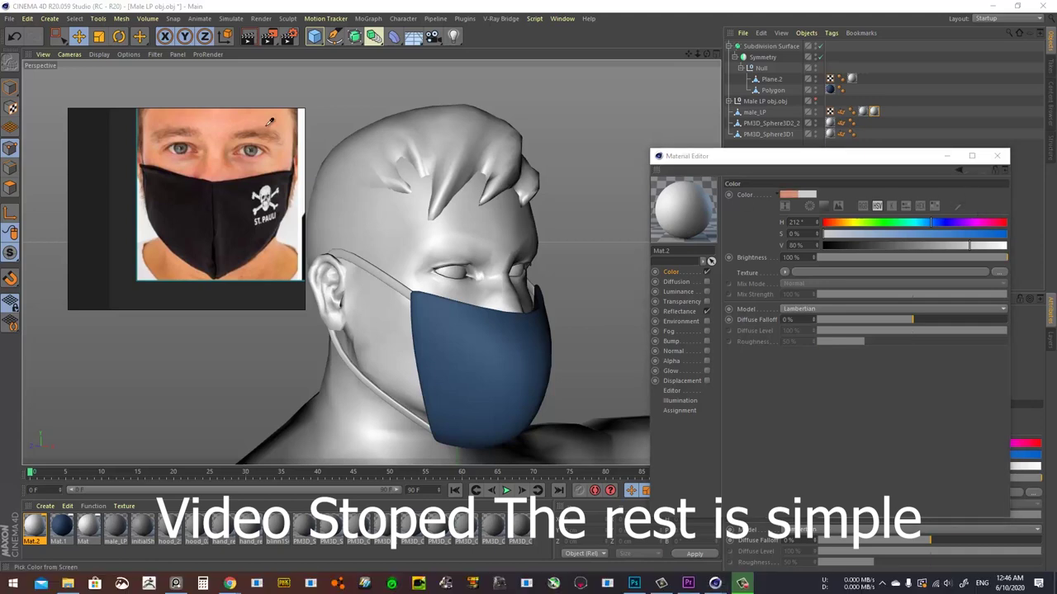
pyautogui.click(267, 124)
pyautogui.click(997, 155)
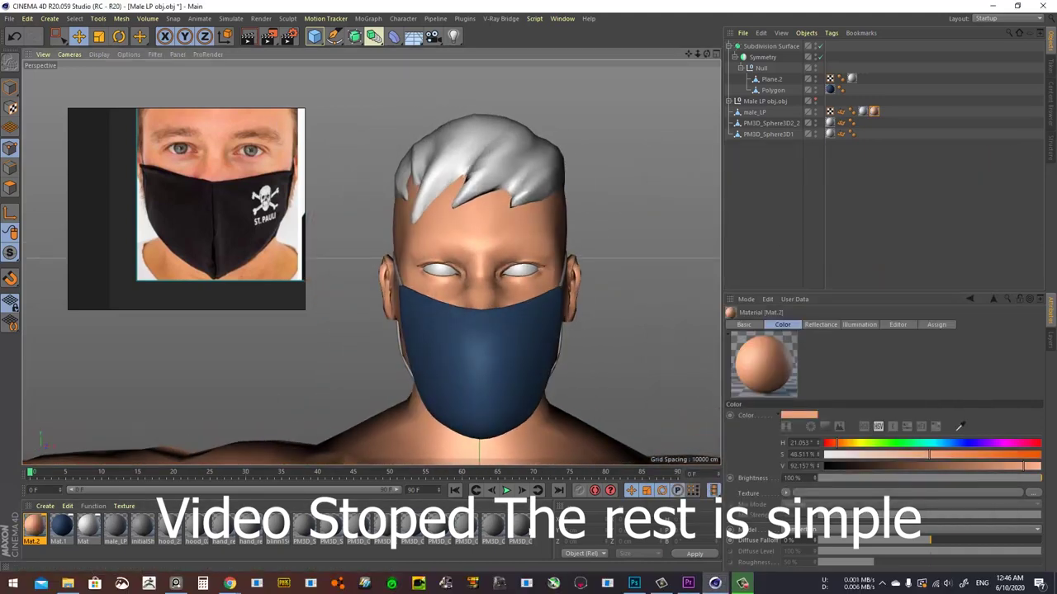
# Create a material coloured with the black sampled from the reference photo's mask and apply it to the character's hair
pyautogui.doubleClick(75, 556)
pyautogui.doubleClick(42, 523)
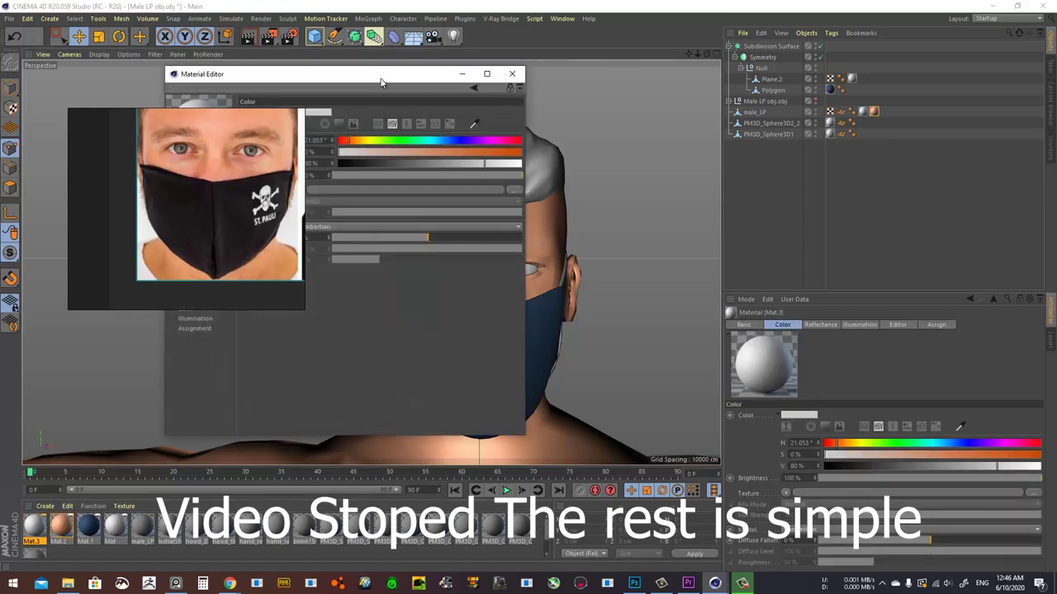
pyautogui.moveTo(381, 82); pyautogui.dragTo(815, 155)
pyautogui.click(911, 197)
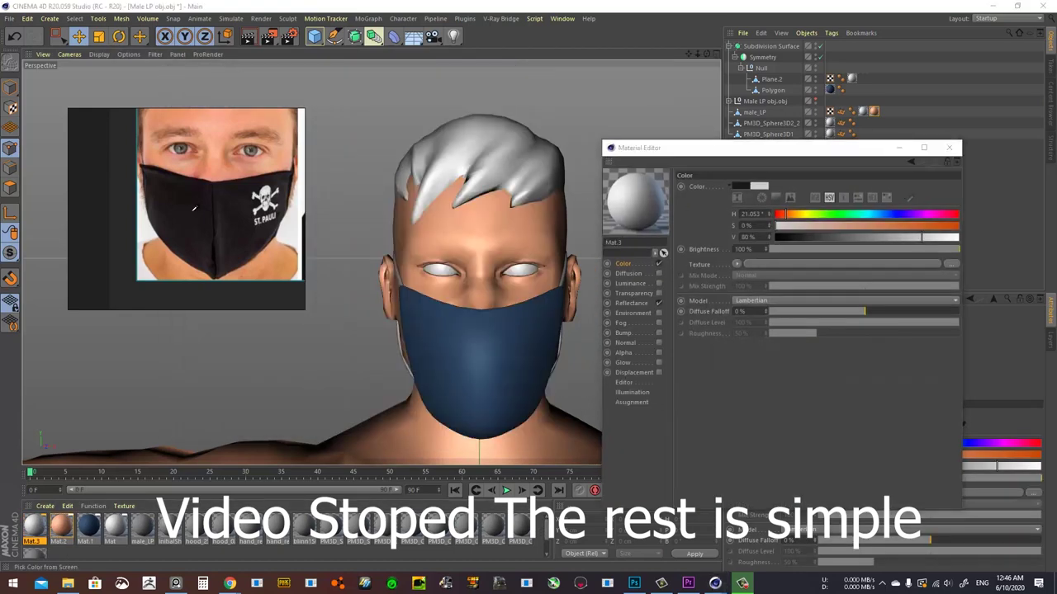
pyautogui.click(194, 209)
pyautogui.click(948, 148)
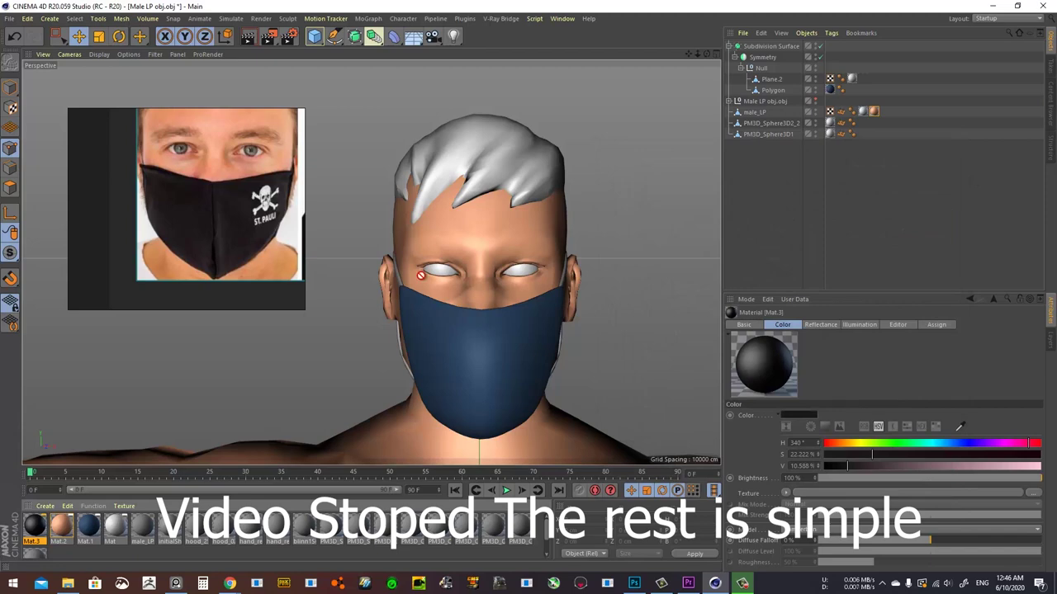
pyautogui.moveTo(421, 274); pyautogui.dragTo(471, 240)
# Lighten the skin material by setting its colour saturation to 38% and value to 96%
pyautogui.keyDown('alt'); pyautogui.moveTo(453, 342); pyautogui.dragTo(585, 338); pyautogui.keyUp('alt')
pyautogui.doubleClick(61, 526)
pyautogui.moveTo(388, 80); pyautogui.dragTo(910, 176)
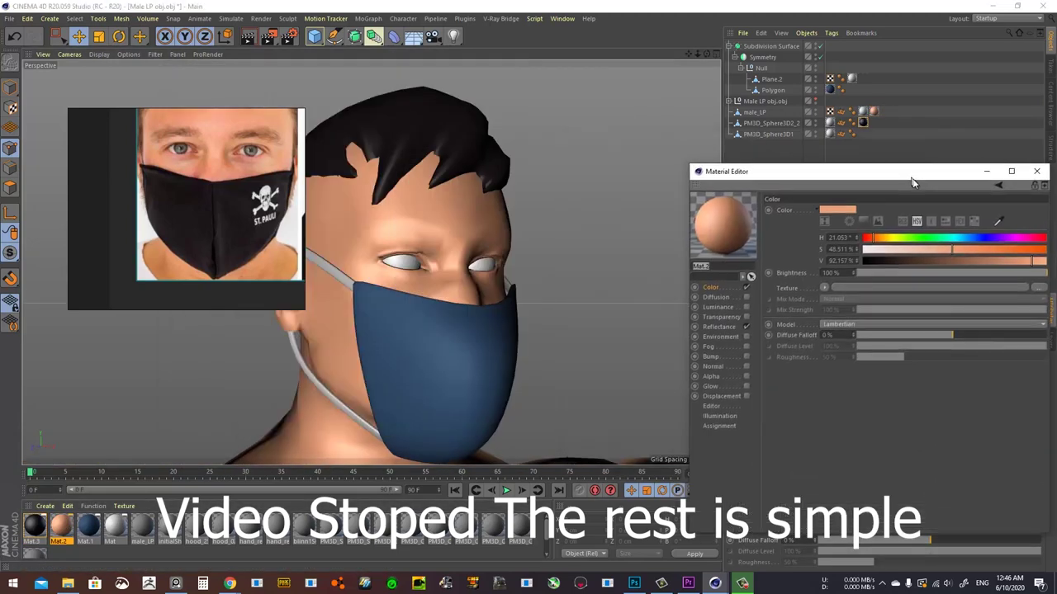
pyautogui.click(933, 251)
pyautogui.click(1041, 263)
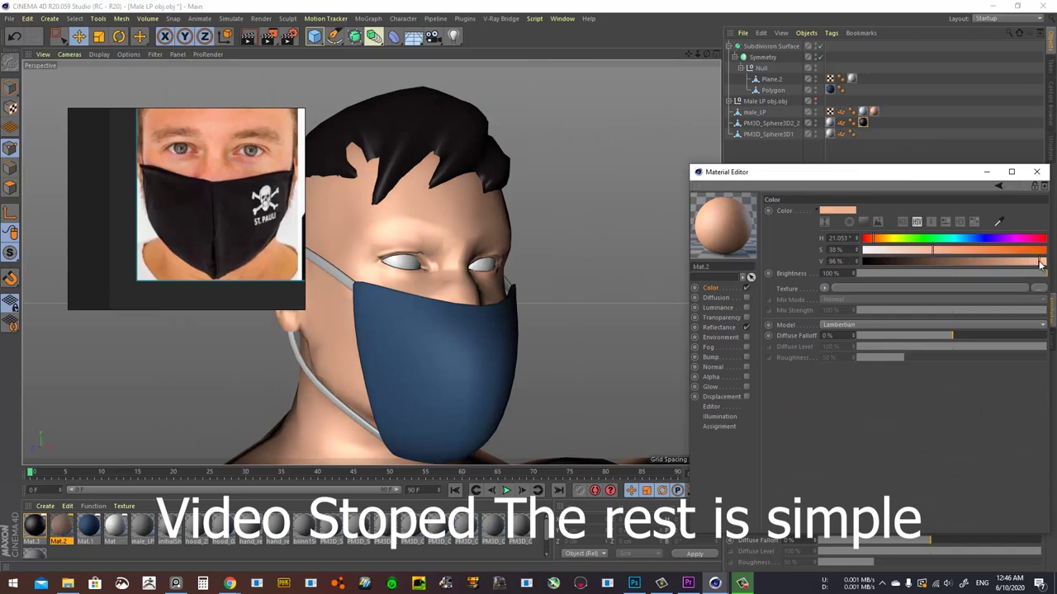
pyautogui.click(1042, 185)
# Make the Male LP obj.obj clothing group visible and close the floating Attributes window
pyautogui.scroll(-4, 526, 238)
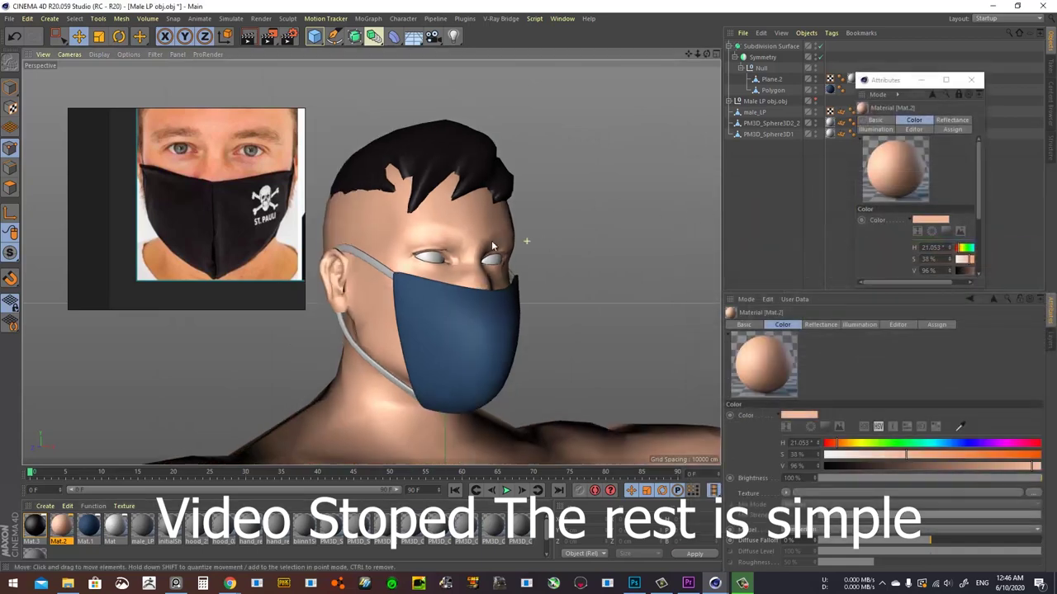
pyautogui.moveTo(442, 252)
pyautogui.keyDown('alt'); pyautogui.mouseDown()
pyautogui.moveTo(382, 270)
pyautogui.moveTo(390, 260)
pyautogui.moveTo(450, 258)
pyautogui.mouseUp(); pyautogui.keyUp('alt')
pyautogui.scroll(2, 450, 257)
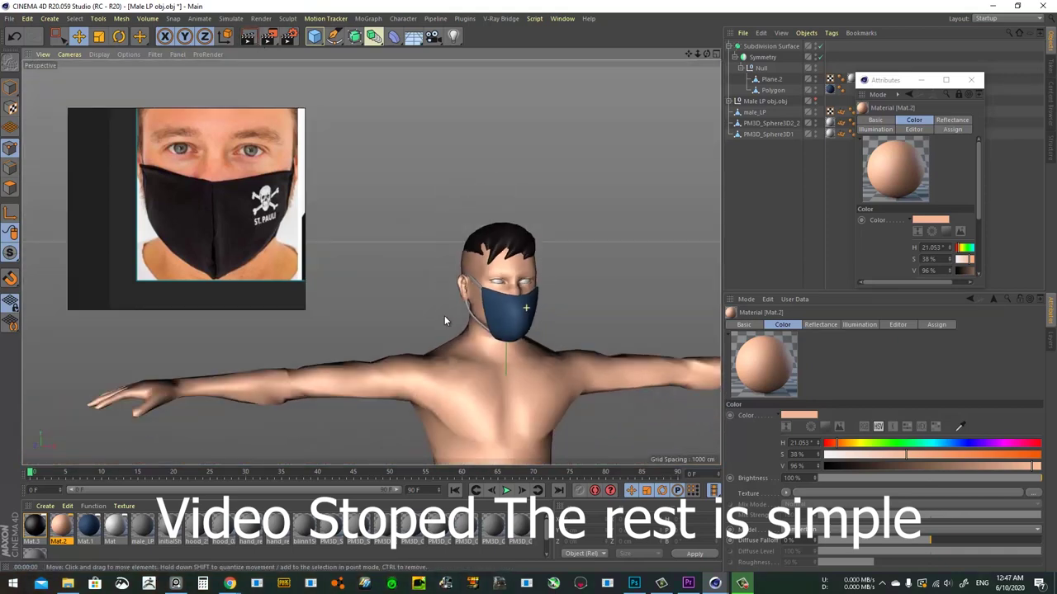
pyautogui.scroll(-2, 444, 315)
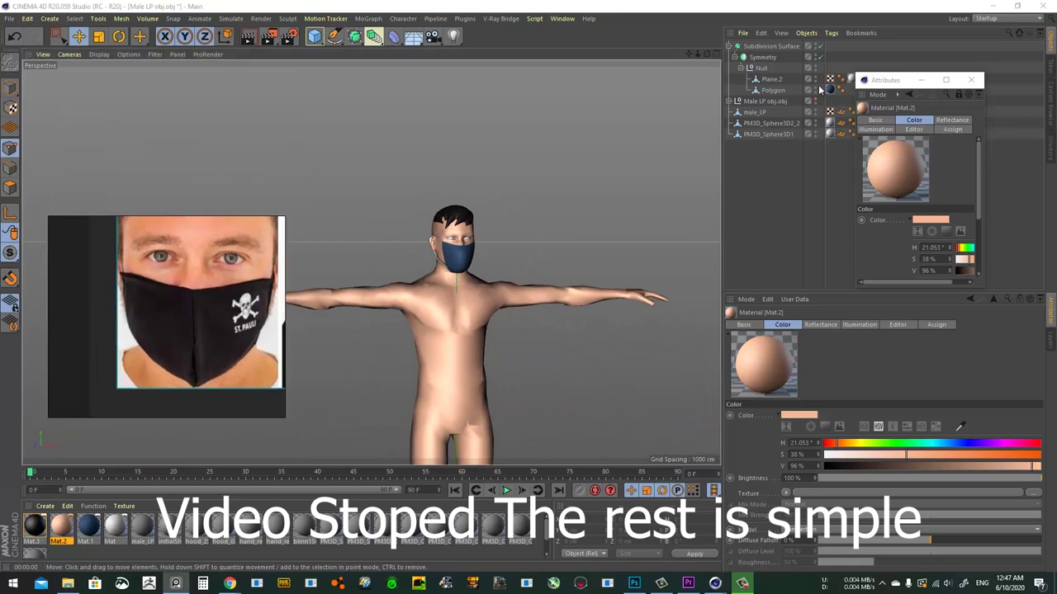
pyautogui.click(970, 79)
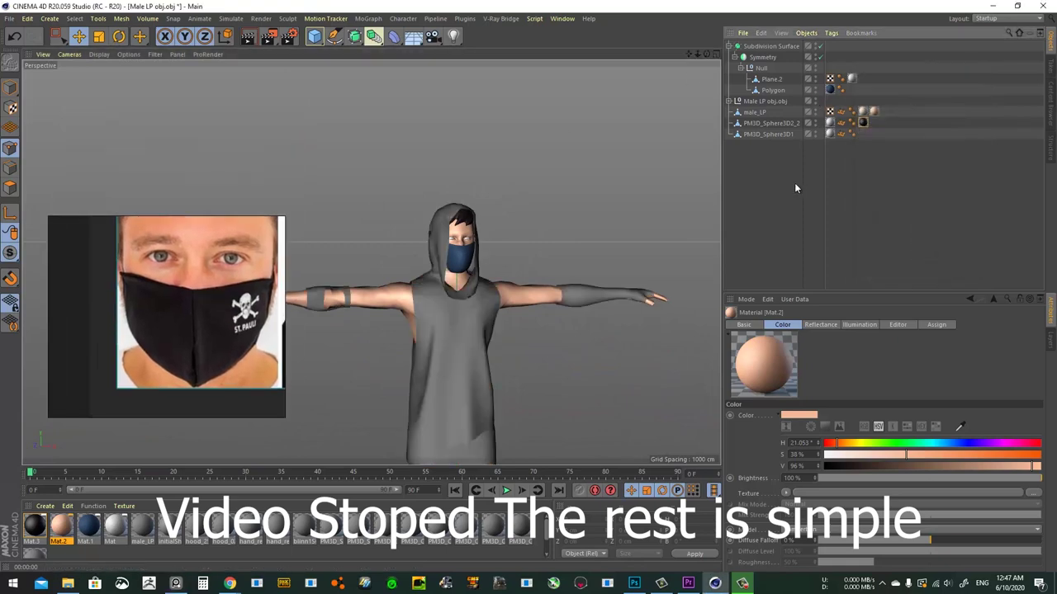
# Move the reference photo away from the hooded character and close it
pyautogui.scroll(-2, 413, 341)
pyautogui.scroll(5, 462, 205)
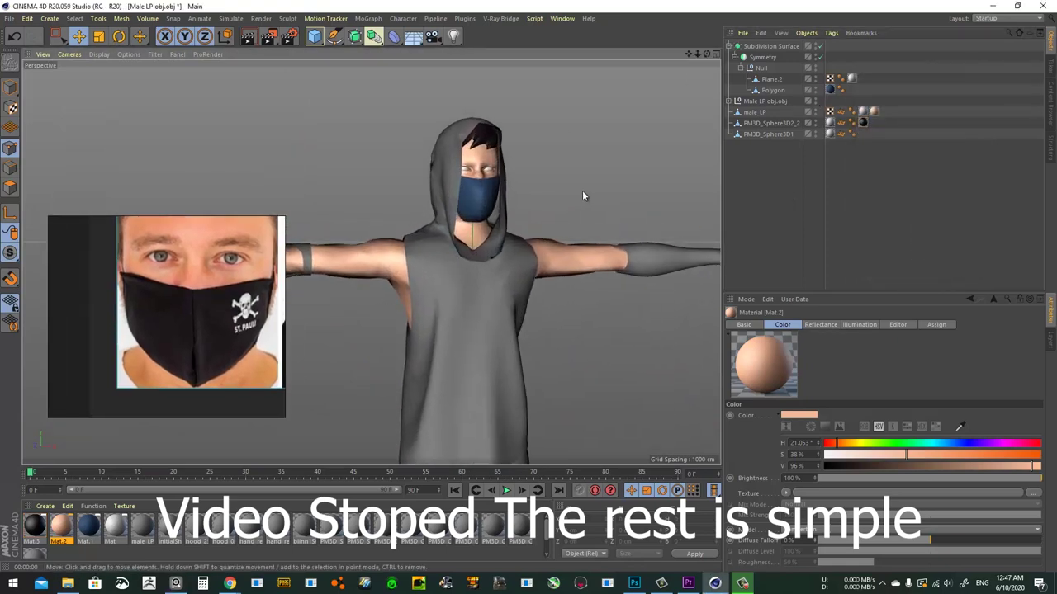
pyautogui.keyDown('alt'); pyautogui.moveTo(582, 194); pyautogui.dragTo(590, 227, button='middle'); pyautogui.keyUp('alt')
pyautogui.scroll(2, 488, 246)
pyautogui.moveTo(488, 246)
pyautogui.keyDown('alt'); pyautogui.mouseDown()
pyautogui.moveTo(542, 243)
pyautogui.moveTo(506, 244)
pyautogui.mouseUp(); pyautogui.keyUp('alt')
pyautogui.moveTo(234, 308); pyautogui.dragTo(221, 438, button='right')
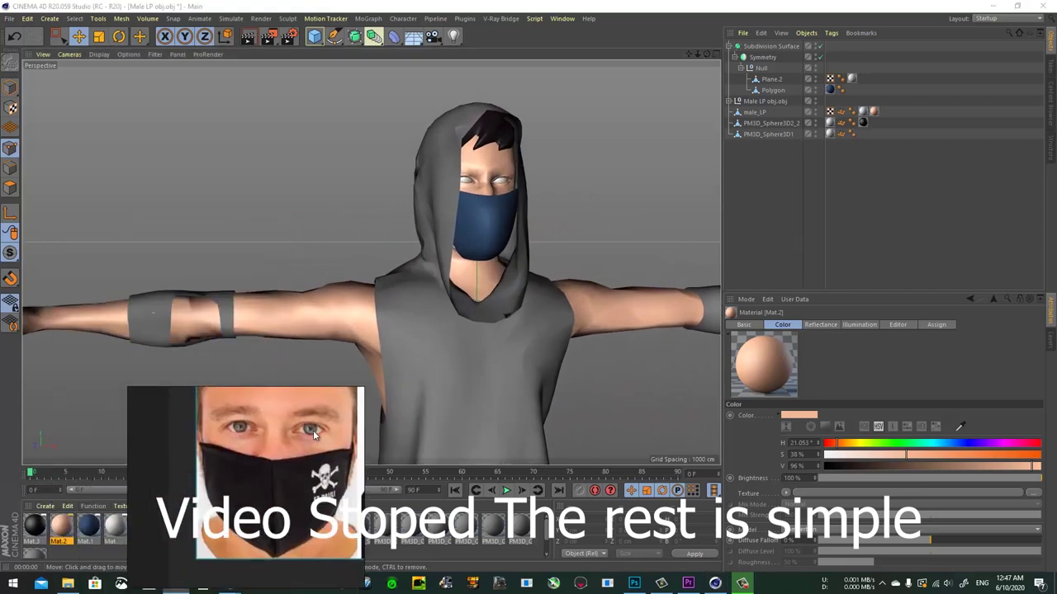
pyautogui.rightClick(181, 579)
pyautogui.click(136, 566)
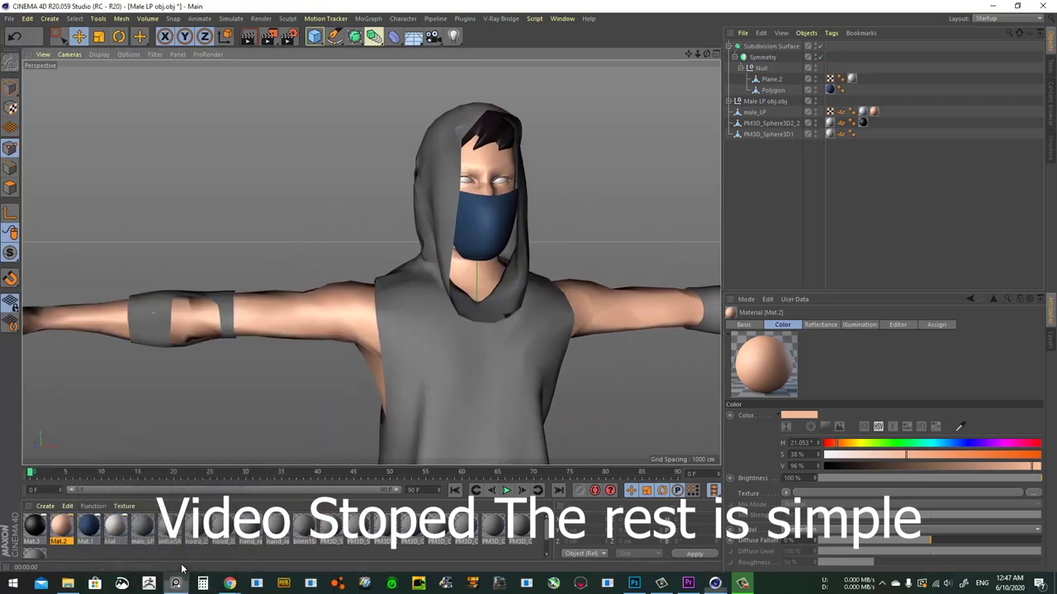
# Frame the hooded character's masked face and upper body from the front
pyautogui.scroll(-2, 424, 261)
pyautogui.scroll(4, 460, 232)
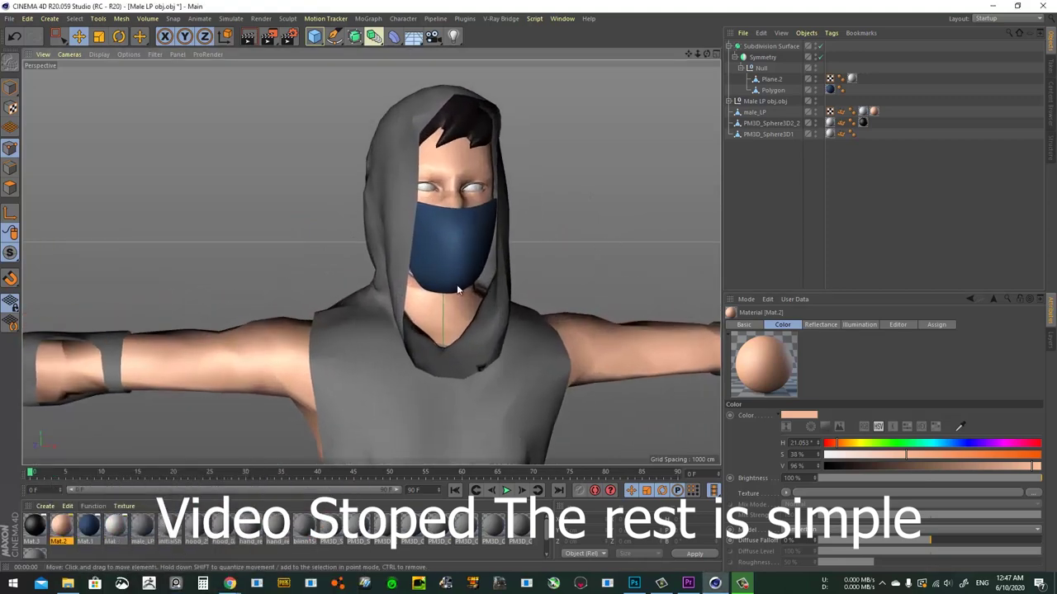
pyautogui.keyDown('alt'); pyautogui.moveTo(458, 272); pyautogui.dragTo(425, 246); pyautogui.keyUp('alt')
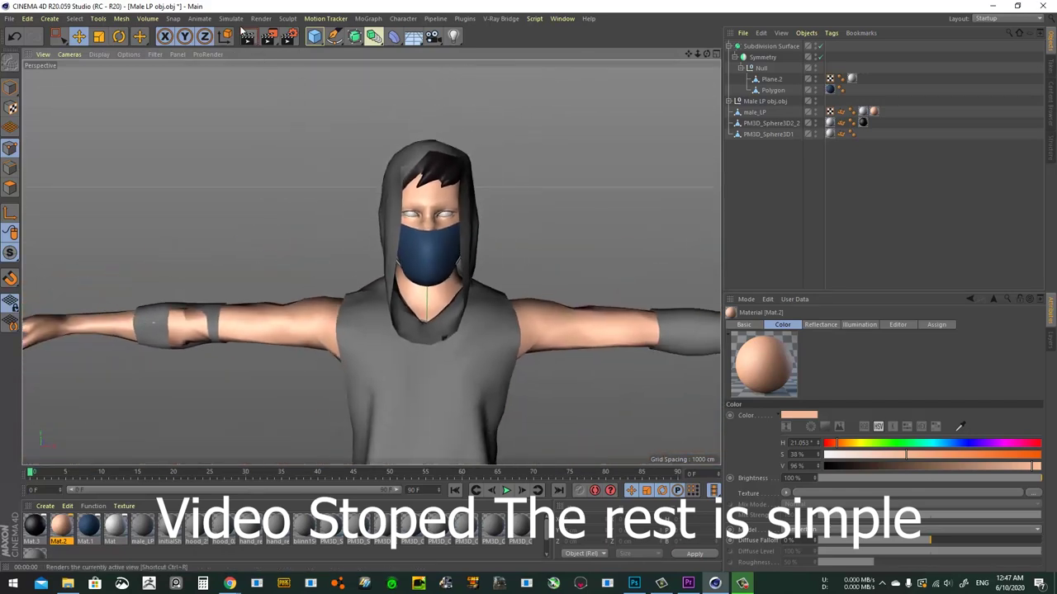